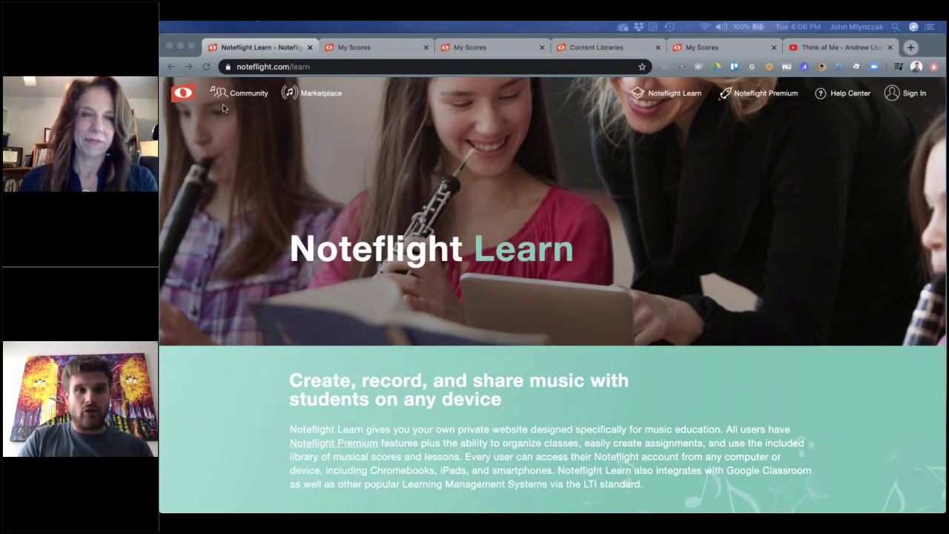
Step: Open the Noteflight Learn Library catalog in the School Demo site and filter it to the Theory Exercise format
click(348, 47)
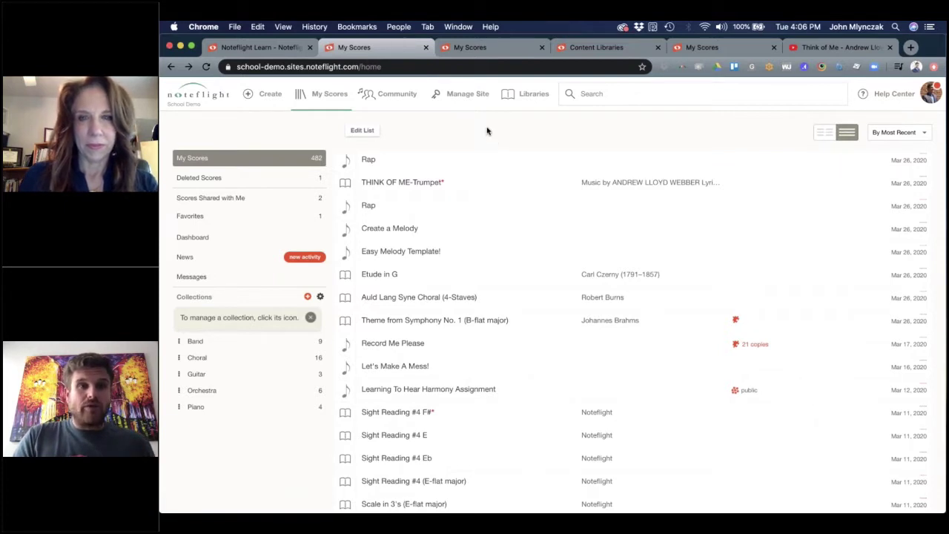
click(529, 96)
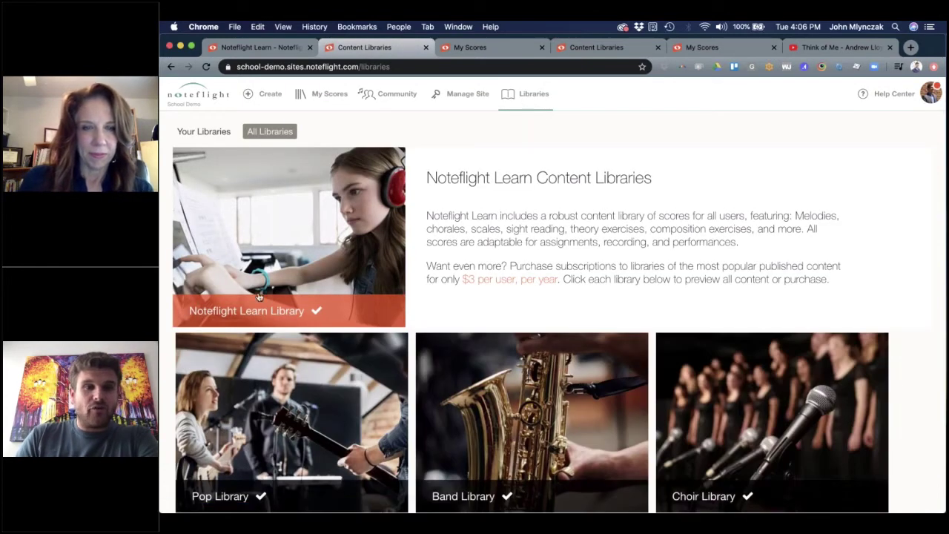
click(252, 226)
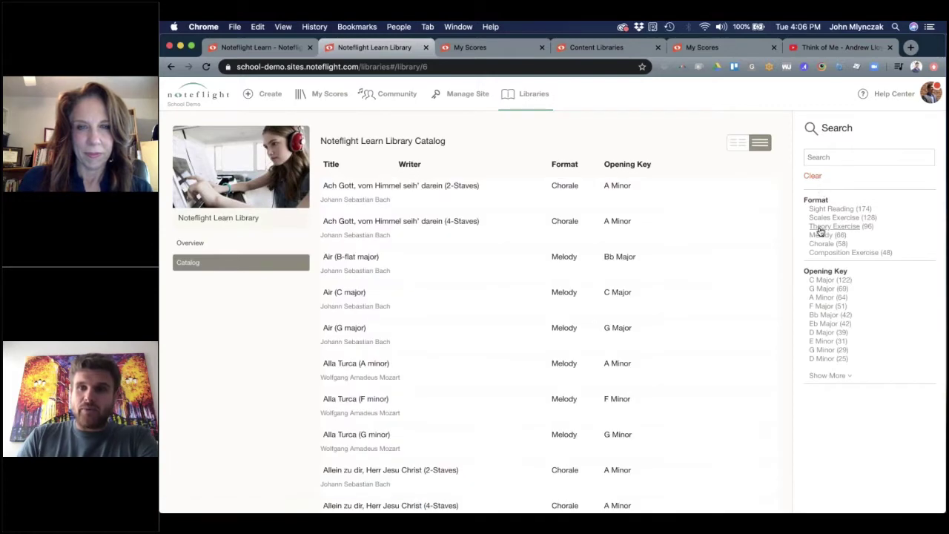
click(820, 228)
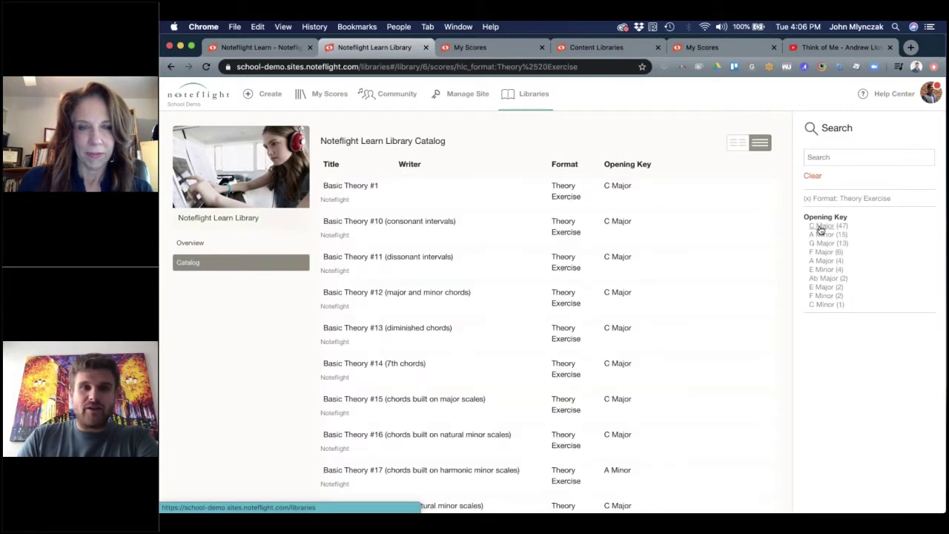
Step: Check out a copy of "Basic Theory #2 (creating natural minor scales)" and hide the articulation tools
scroll(471, 293, down, 5)
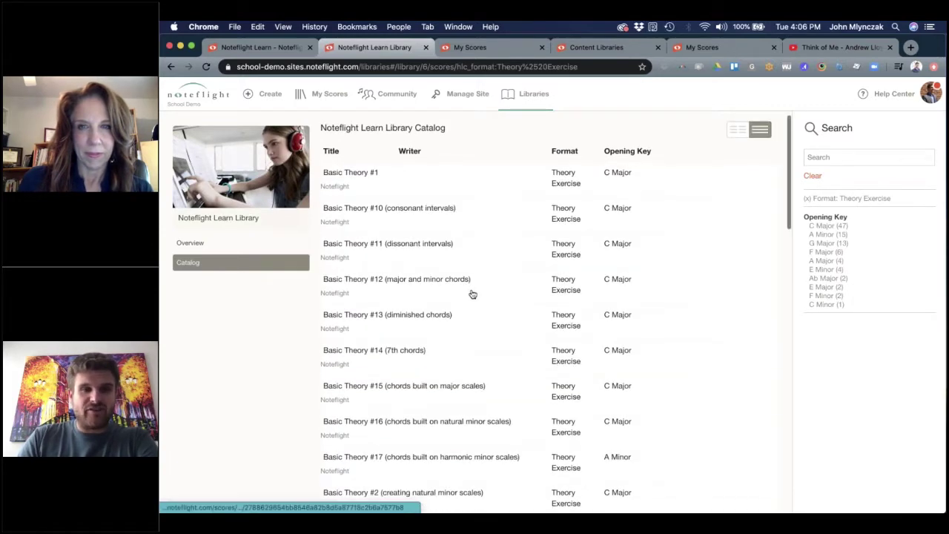
scroll(459, 294, down, 2)
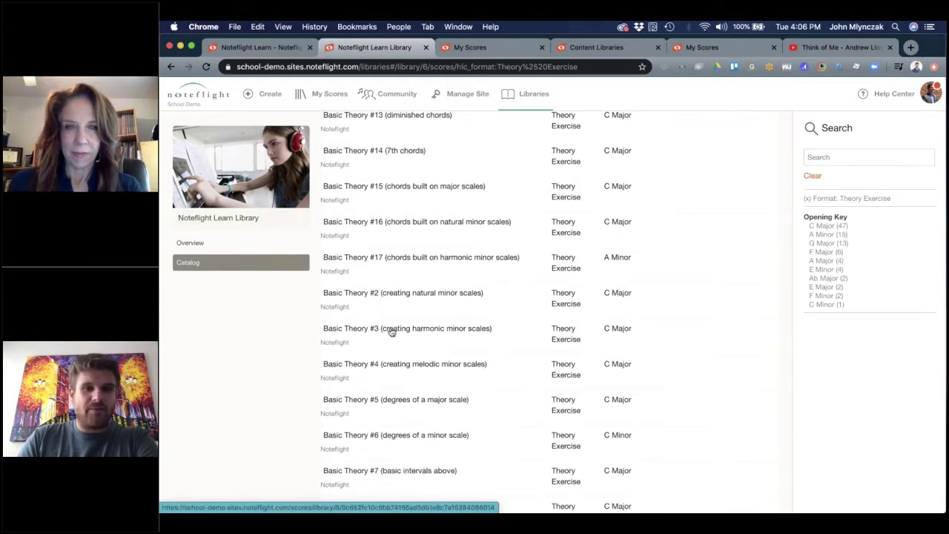
click(400, 294)
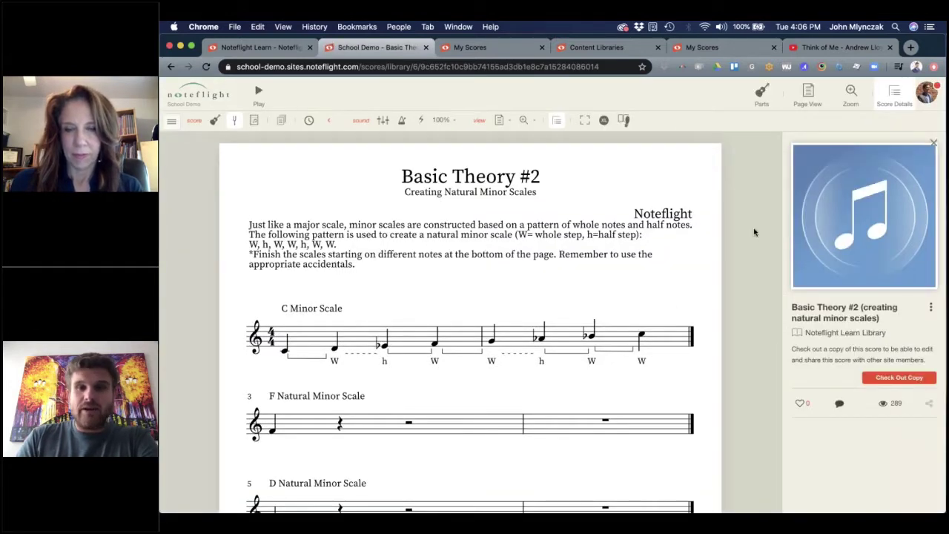
click(891, 379)
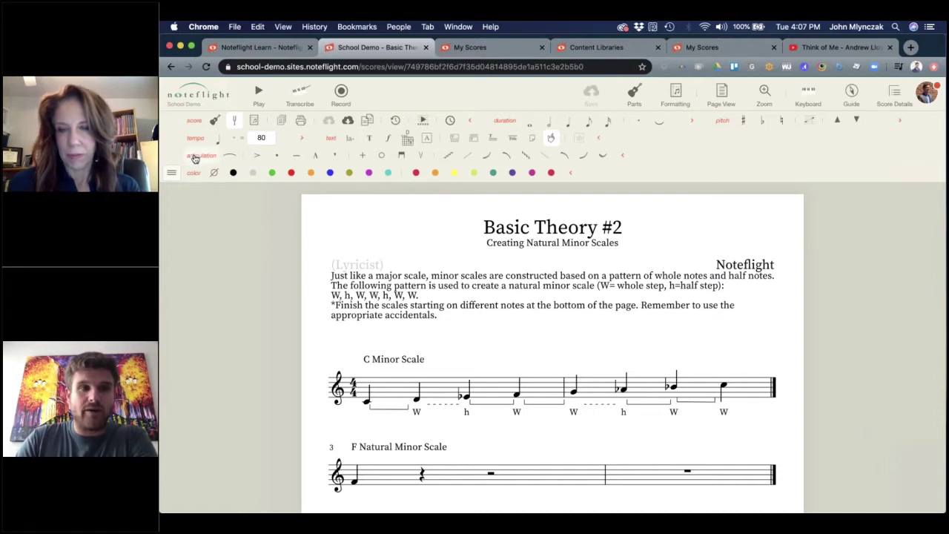
click(197, 154)
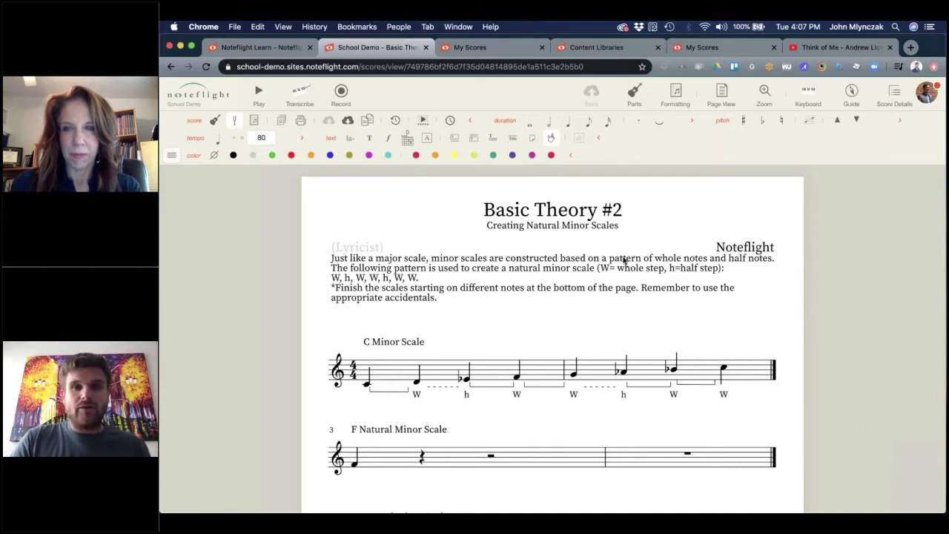
Step: Show the score details of the checked-out copy and expand its Share section
click(892, 100)
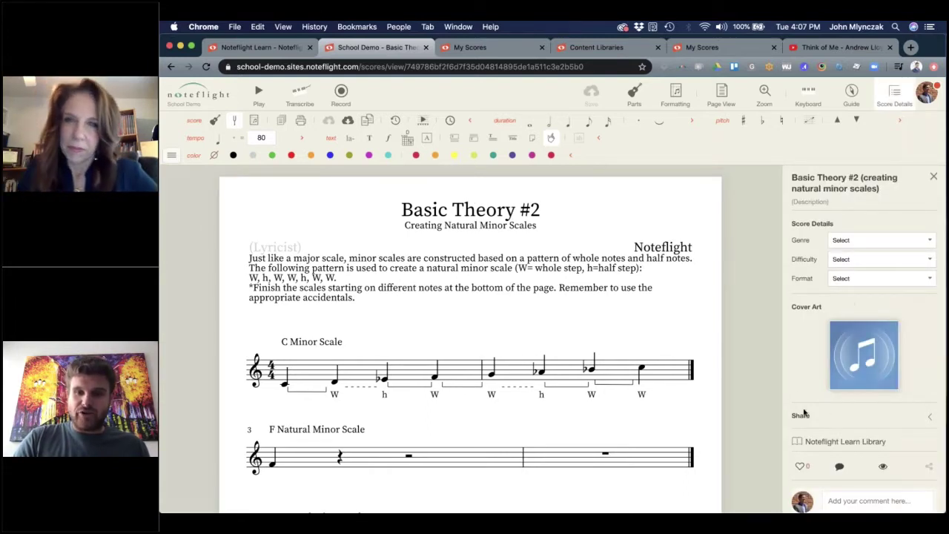
click(827, 417)
scroll(860, 400, down, 3)
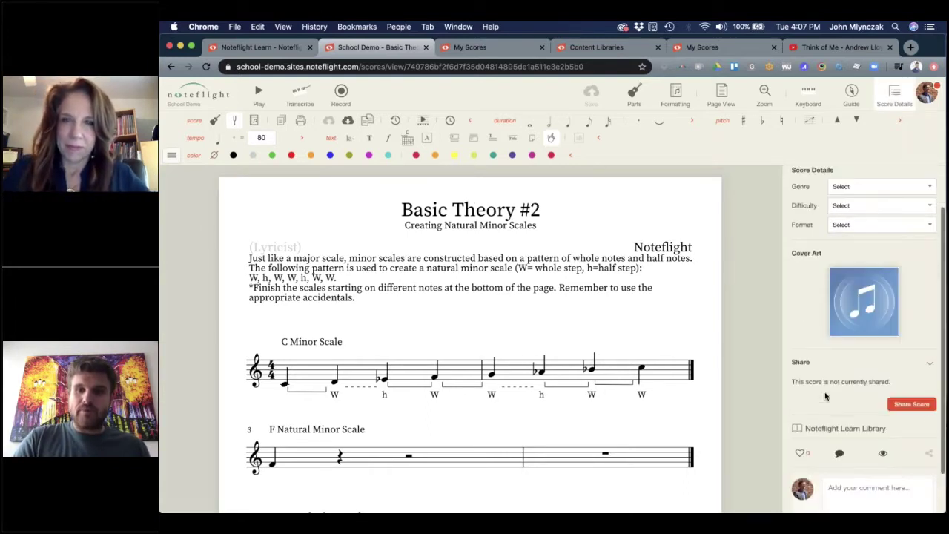
click(901, 368)
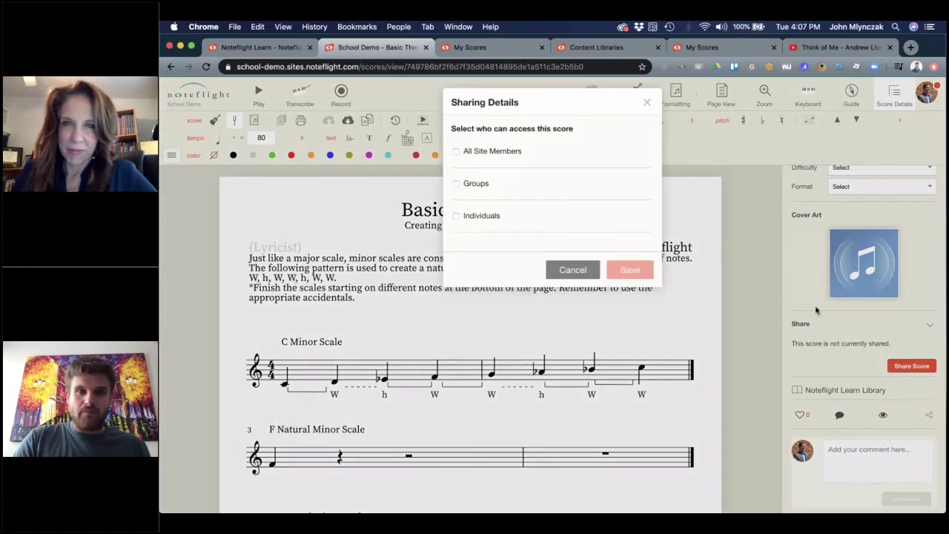
click(456, 152)
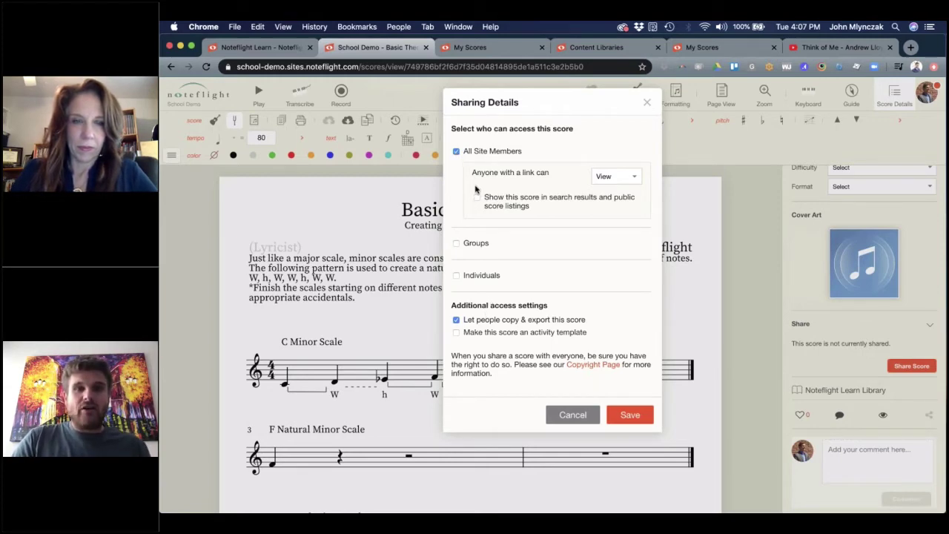
click(455, 333)
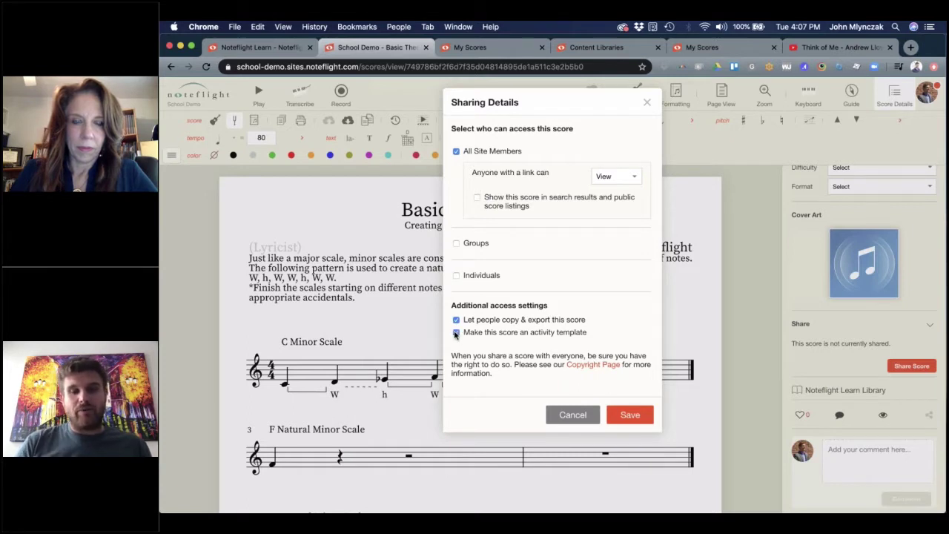
click(647, 104)
Step: Share the score with all site members as a view-only activity template, and select its web address
click(912, 366)
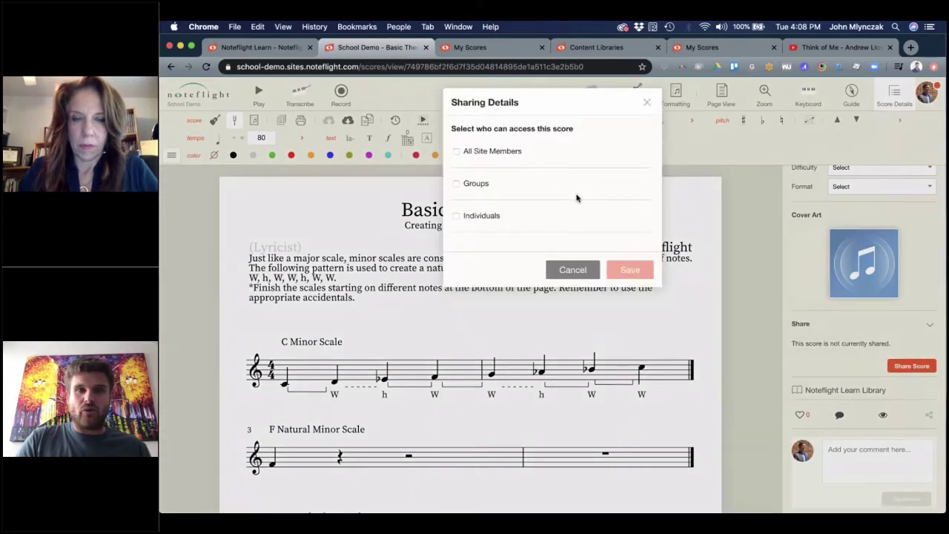
click(457, 151)
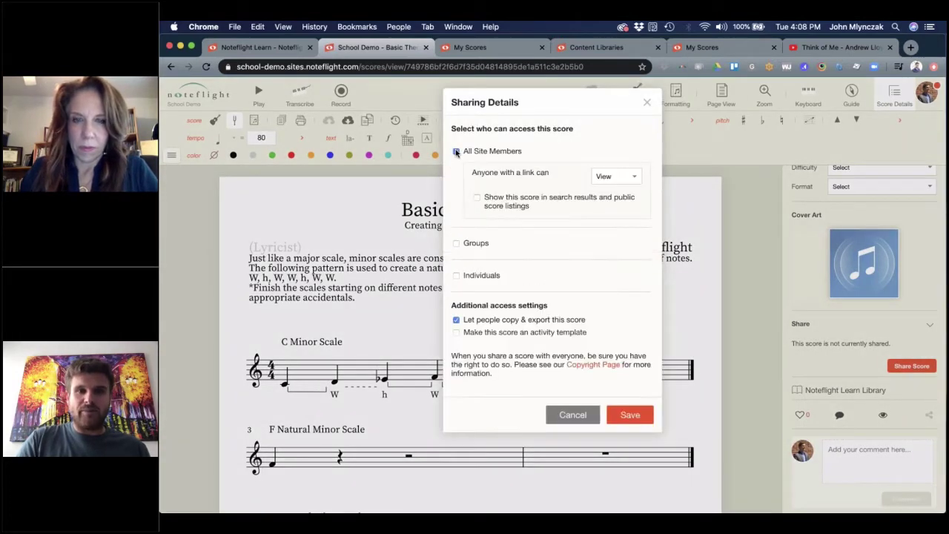
click(457, 333)
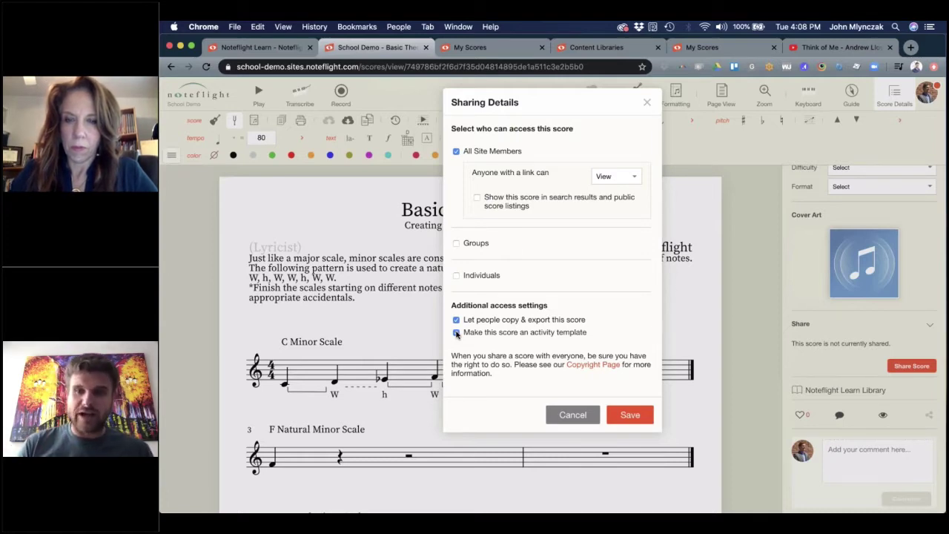
click(630, 415)
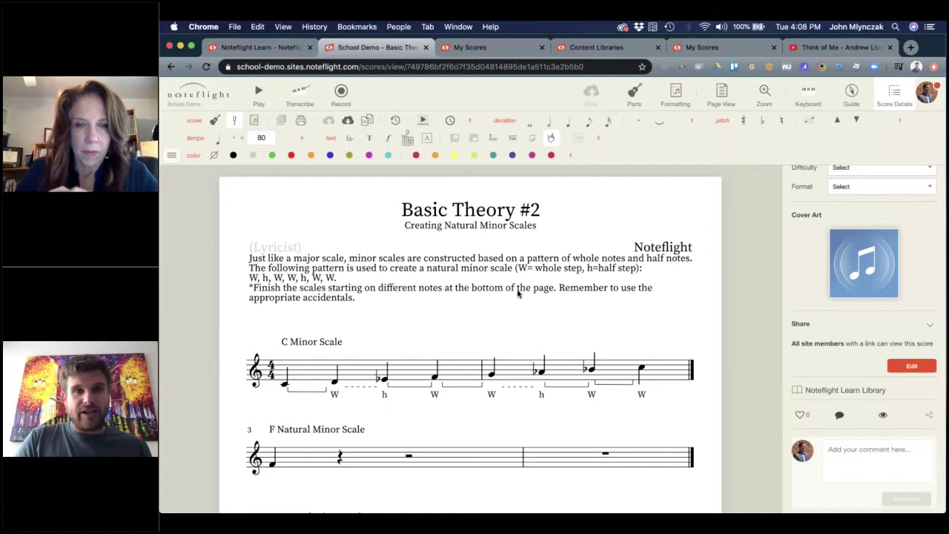
key(super+l)
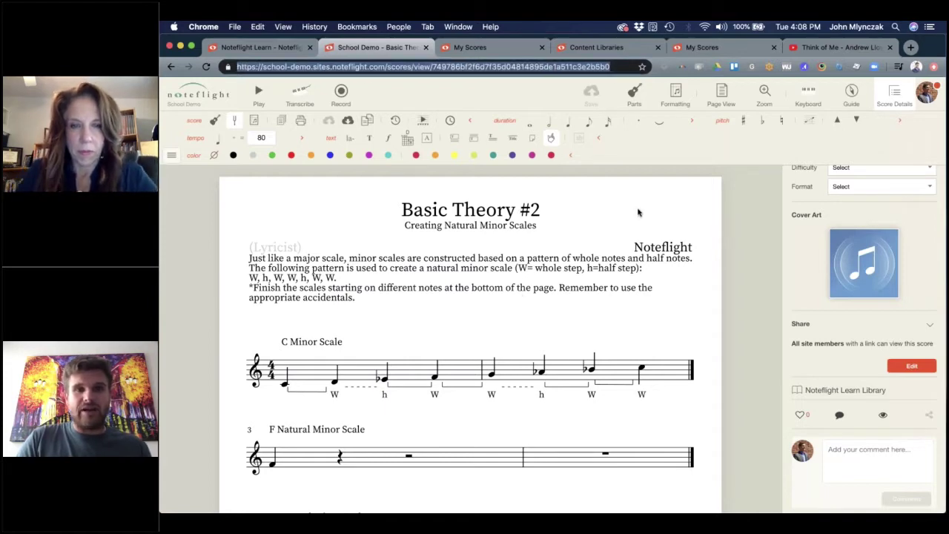
click(638, 213)
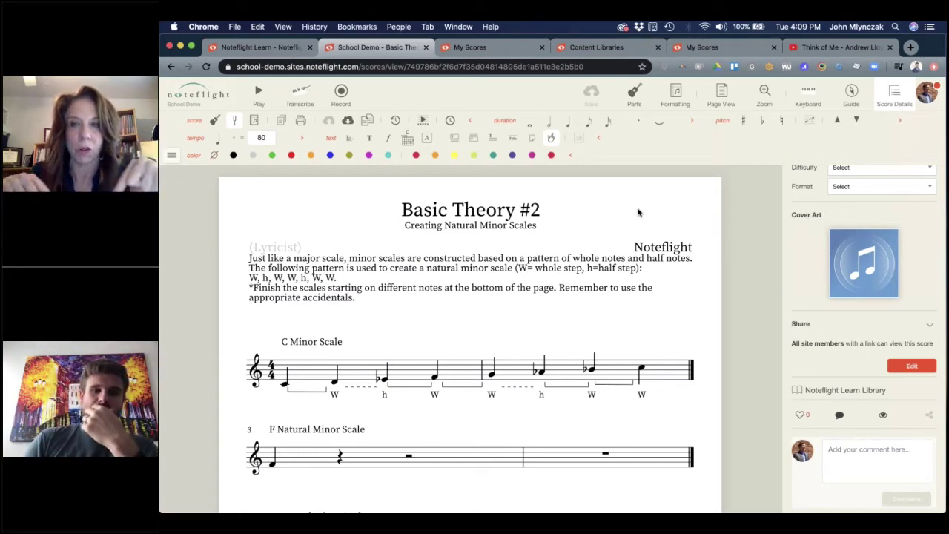
scroll(638, 212, down, 5)
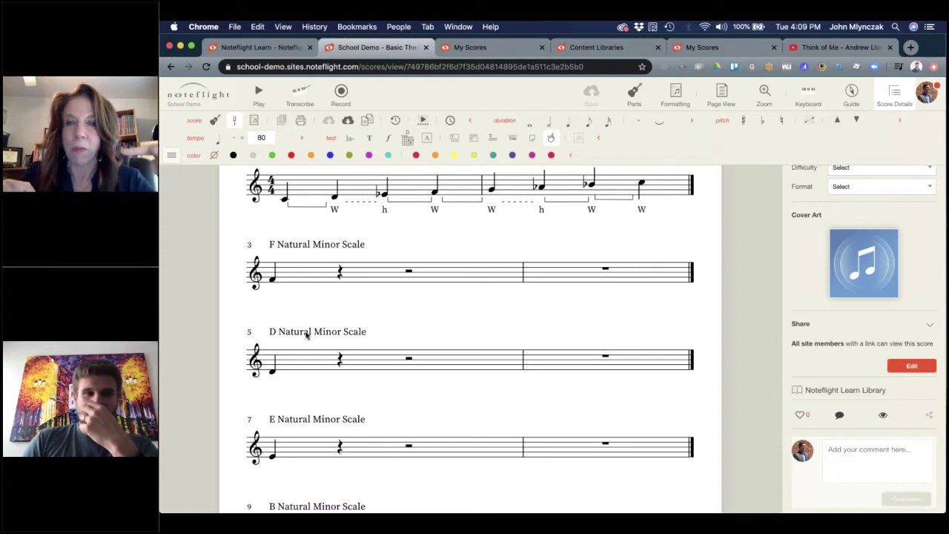
scroll(434, 324, up, 2)
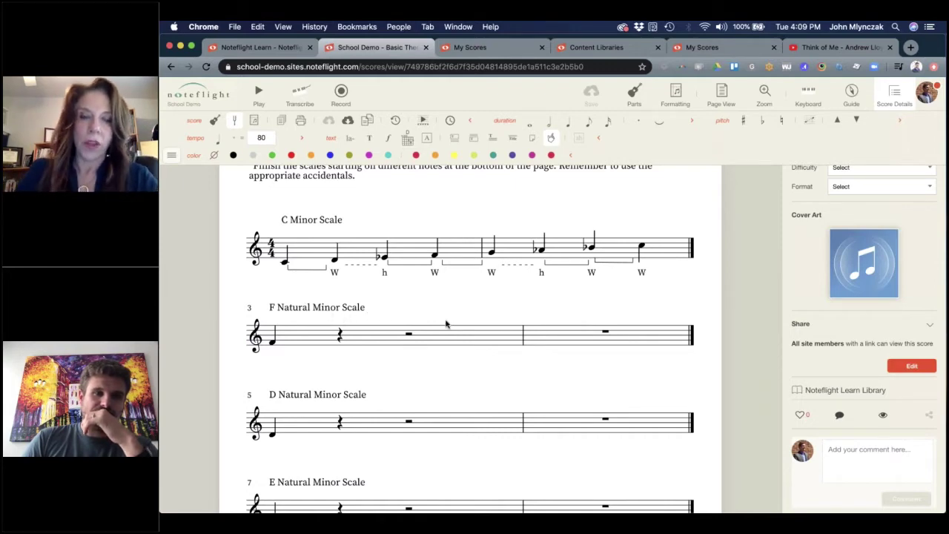
scroll(446, 323, down, 1)
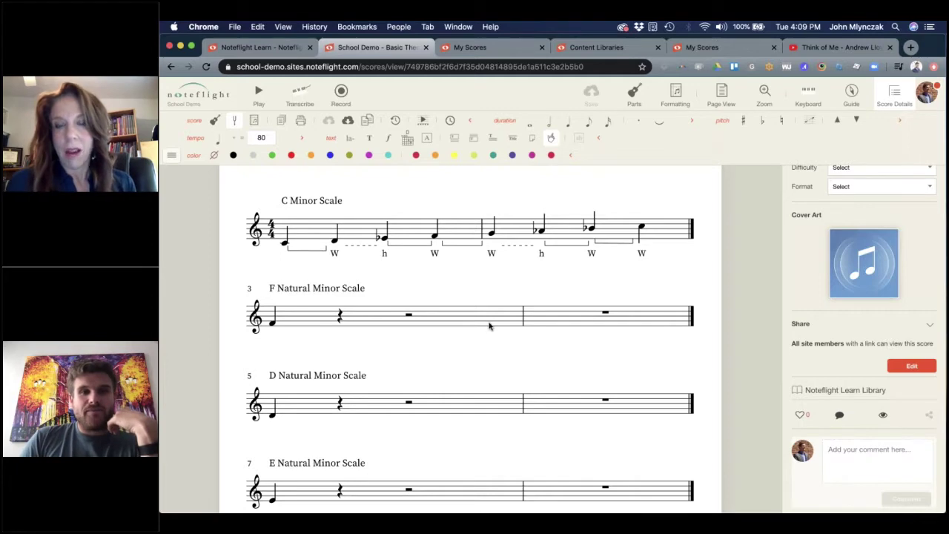
scroll(490, 327, up, 4)
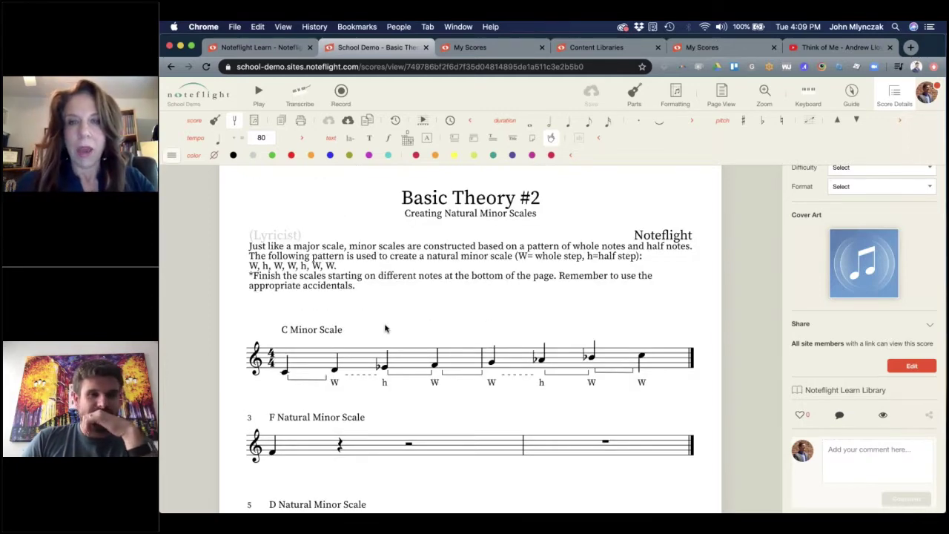
Step: Replace the "F Natural Minor Scale" heading above measure 3 with "C Major Scale"
scroll(386, 328, down, 3)
click(308, 317)
click(369, 314)
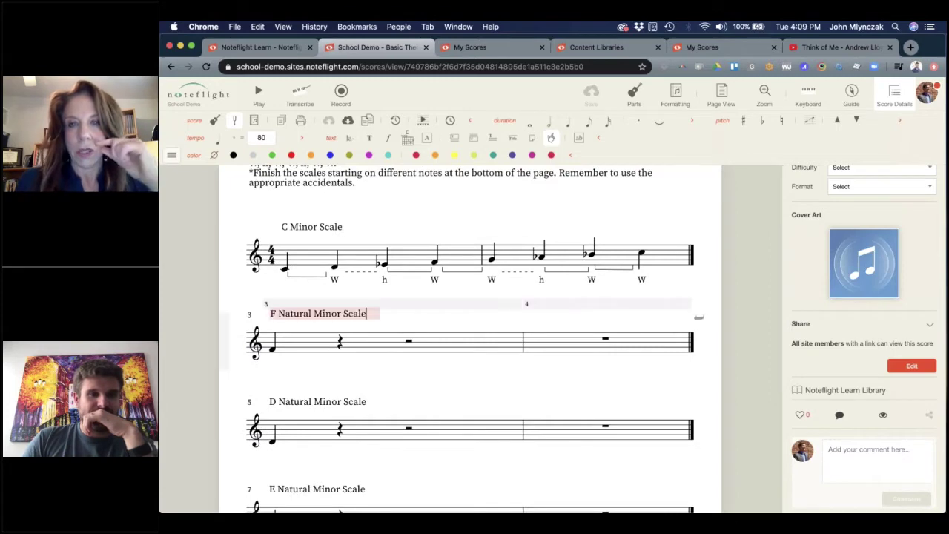
drag(368, 313, 269, 314)
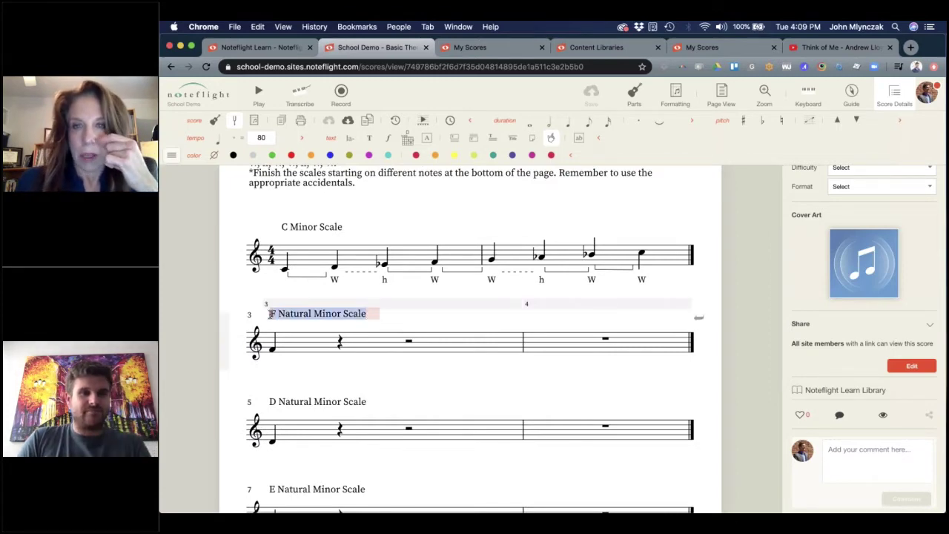
key(BackSpace)
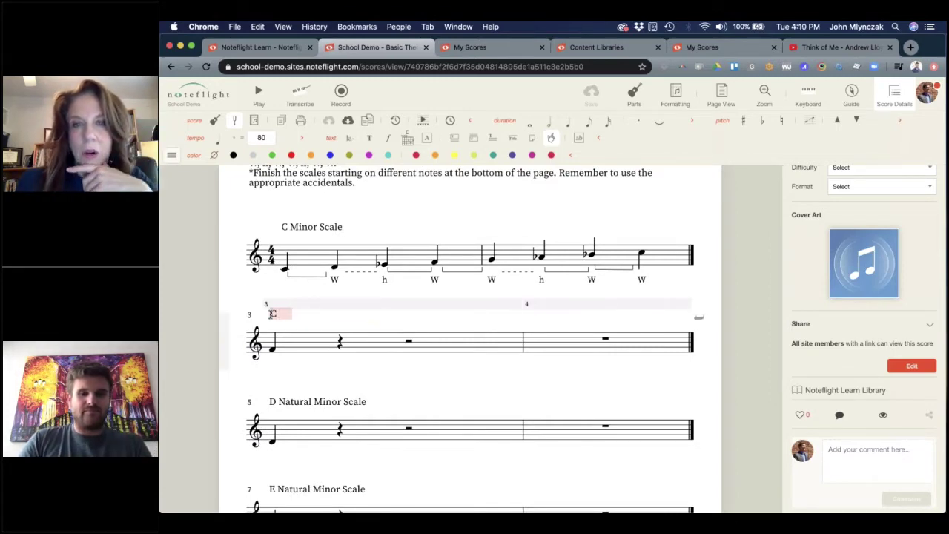
text(C Major Scale)
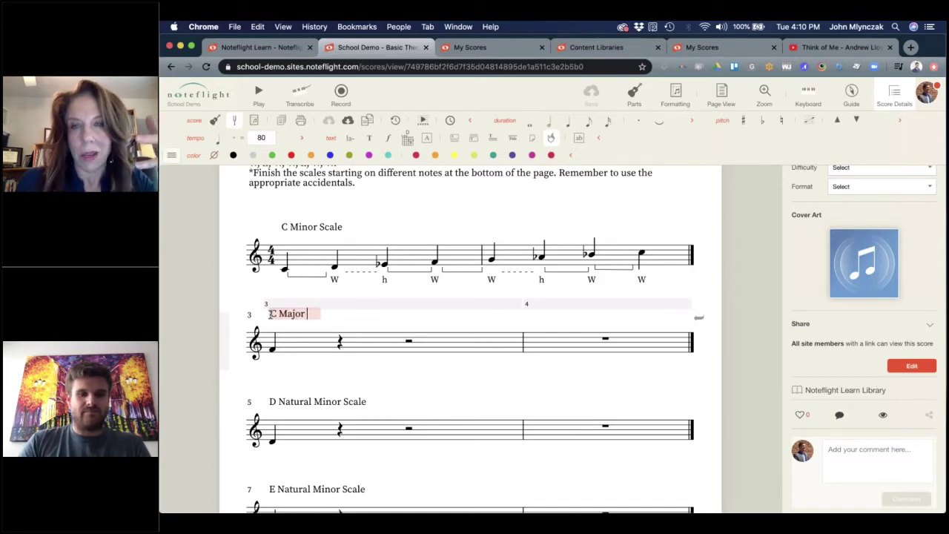
click(286, 366)
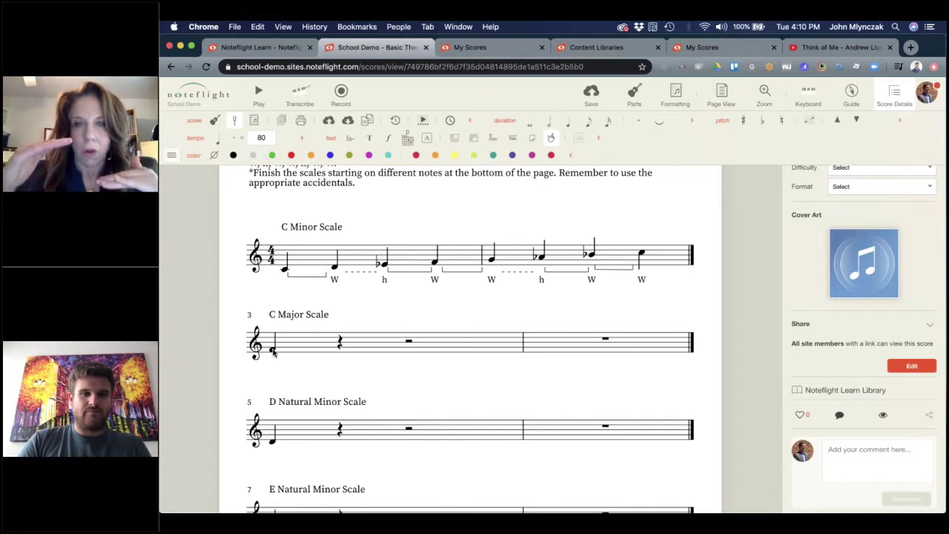
Step: Lower the first note of measure 3 to C and save the score
click(273, 354)
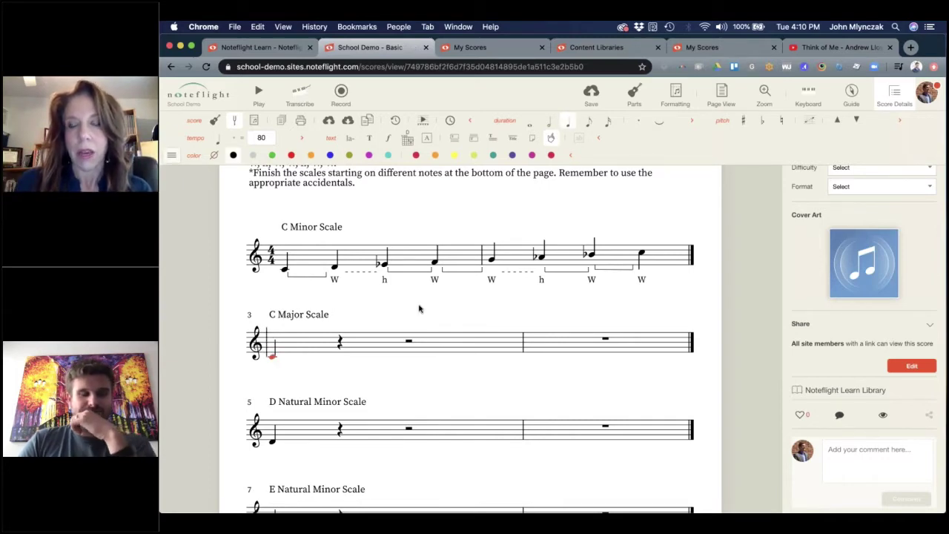
click(418, 380)
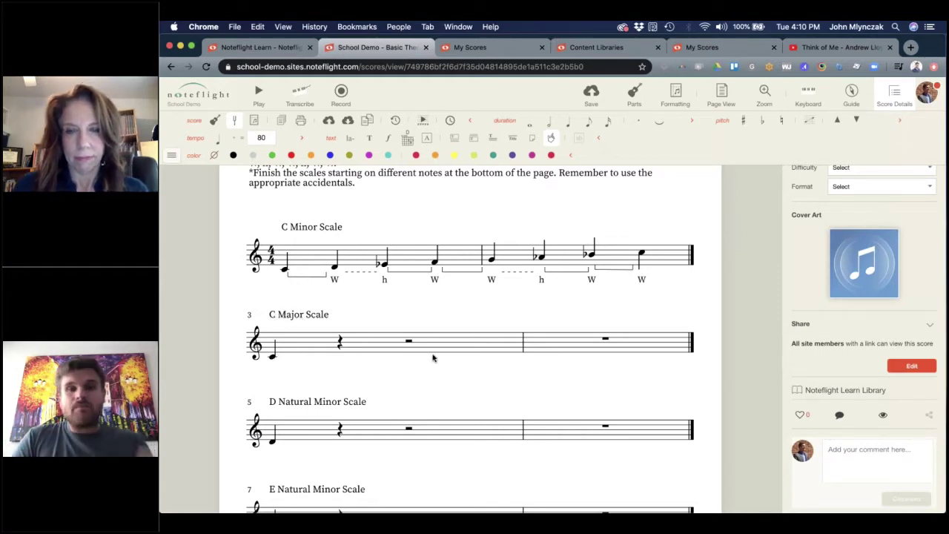
click(591, 93)
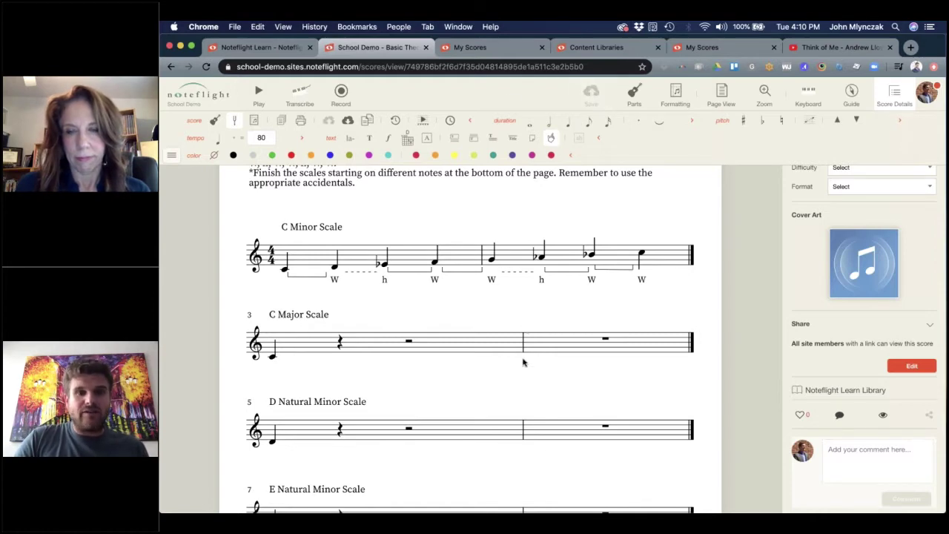
scroll(522, 362, up, 3)
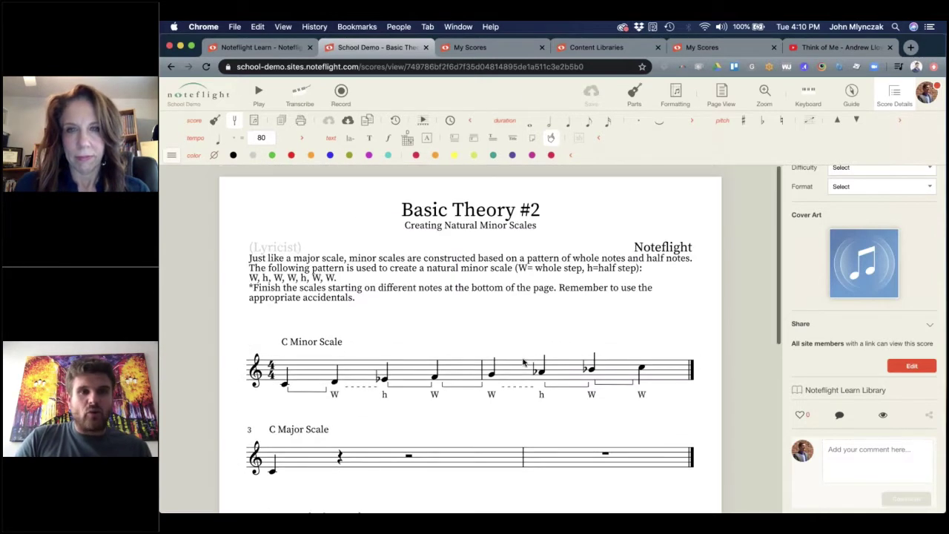
scroll(440, 329, down, 3)
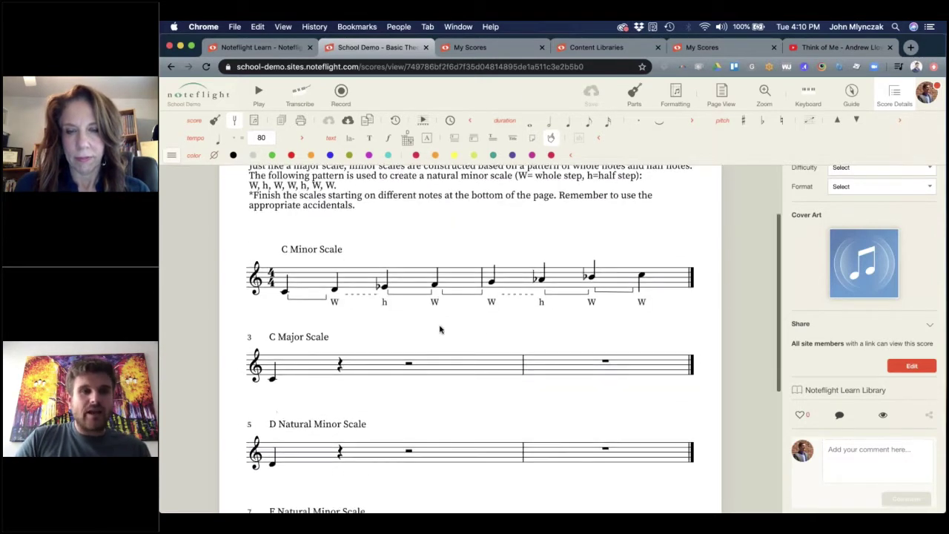
scroll(522, 353, up, 3)
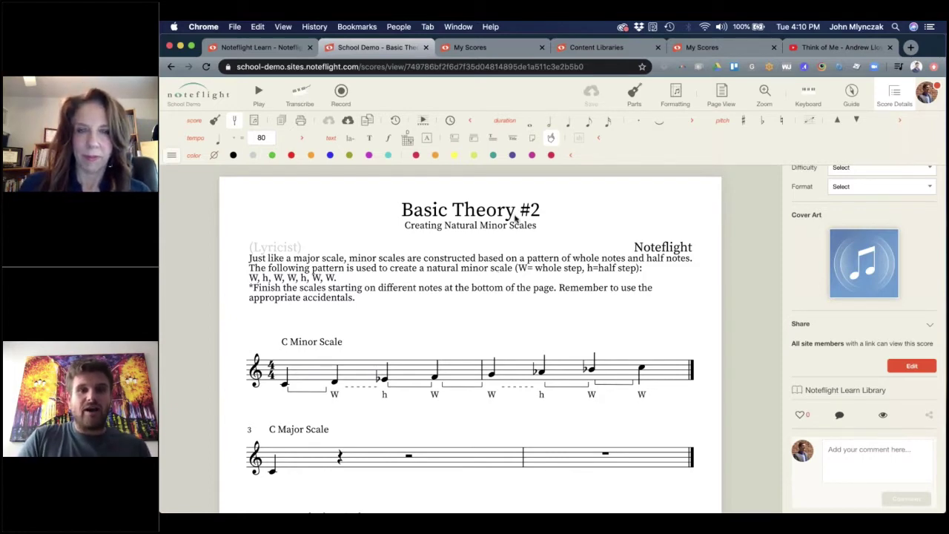
Step: Replace the score title with "C Minor and Major FUN!" and save the score
double_click(489, 213)
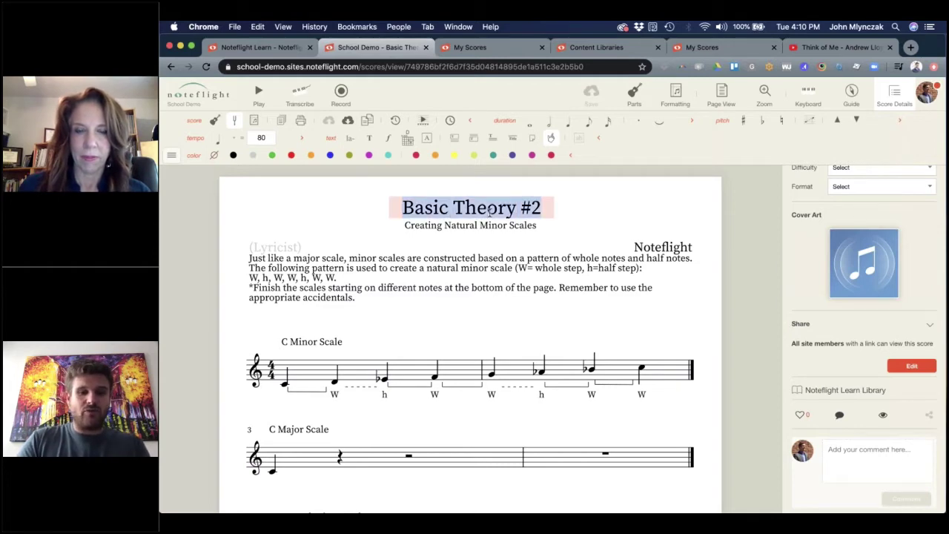
text(C Minor)
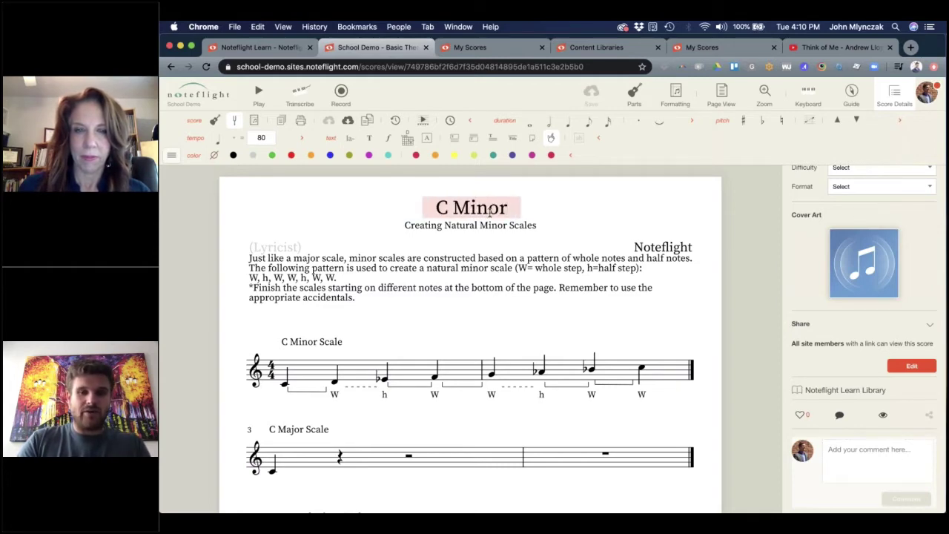
text( and Major )
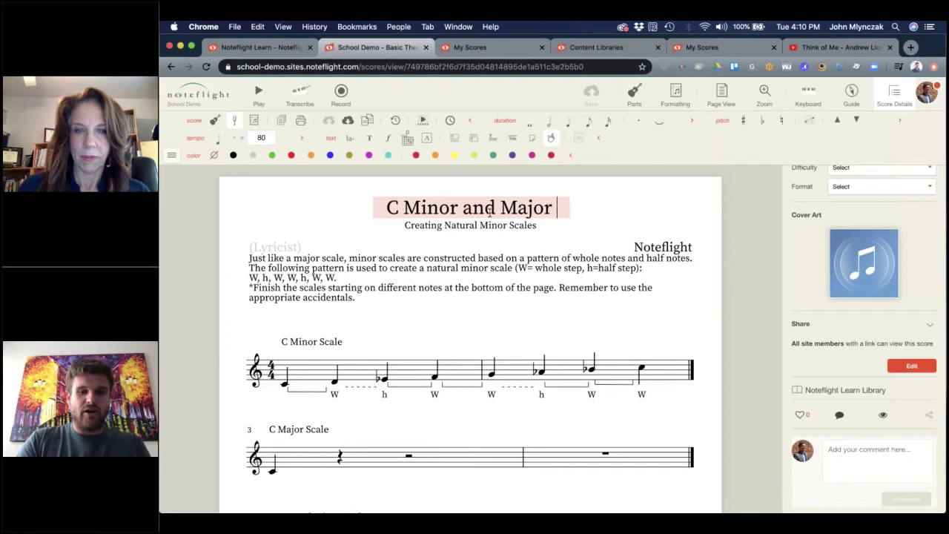
text(FUN!)
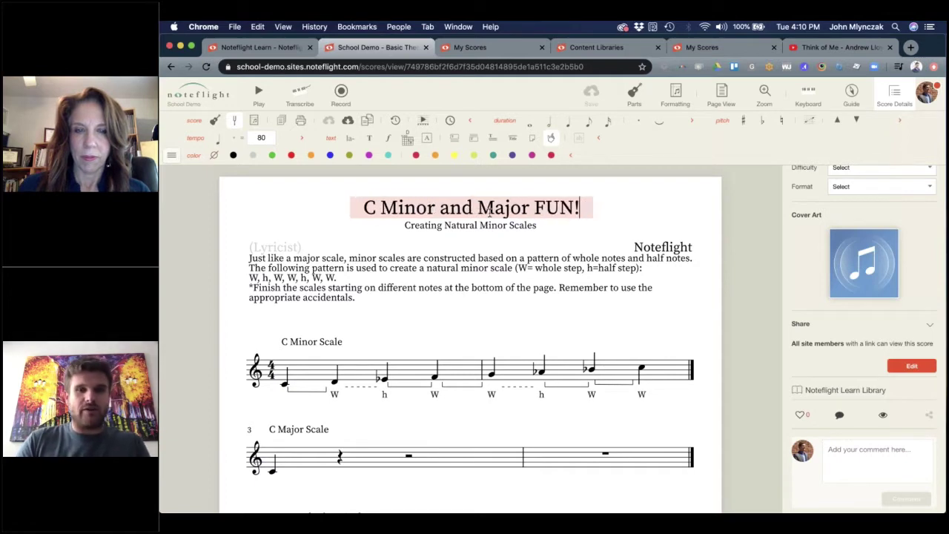
click(659, 201)
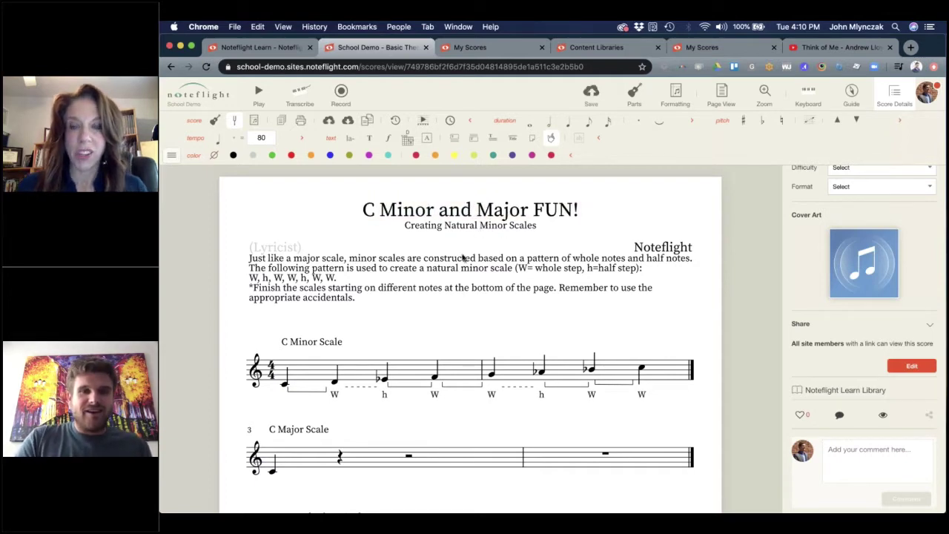
click(592, 102)
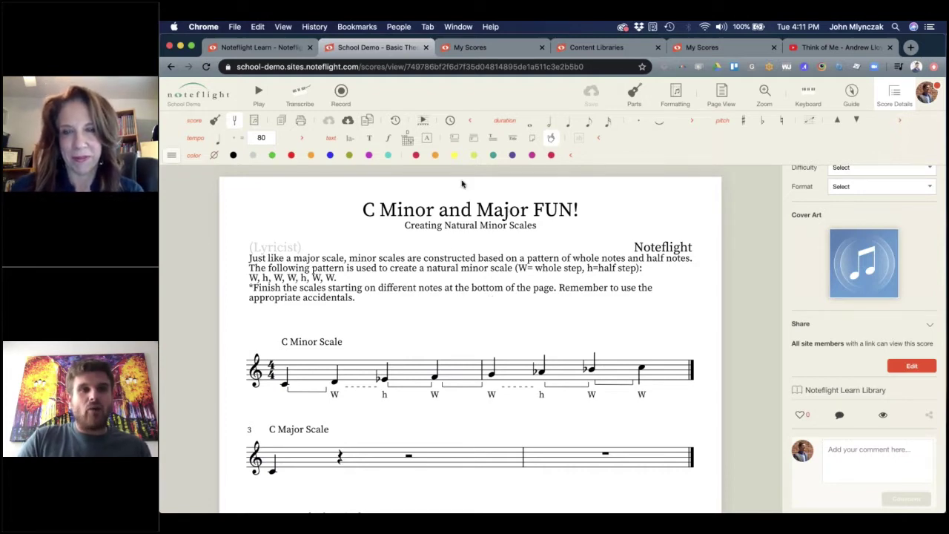
Step: Show the list of available tool groups, save a copy of the score, and leave the original page for the copy
click(171, 155)
mouse_move(183, 180)
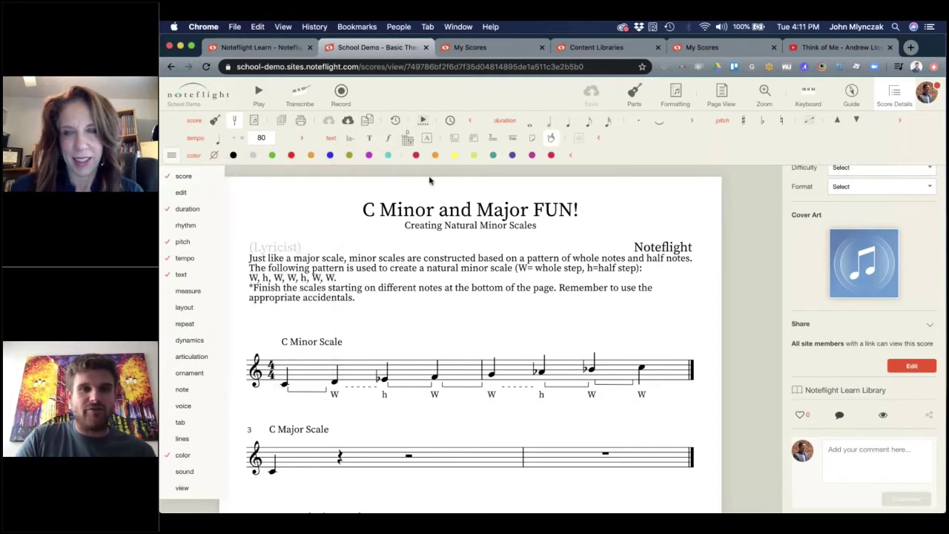
click(368, 123)
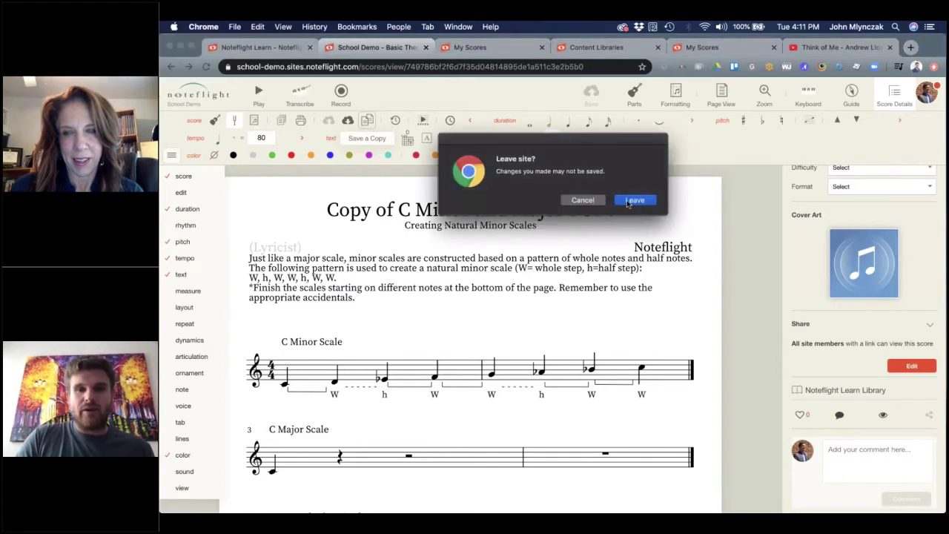
click(628, 200)
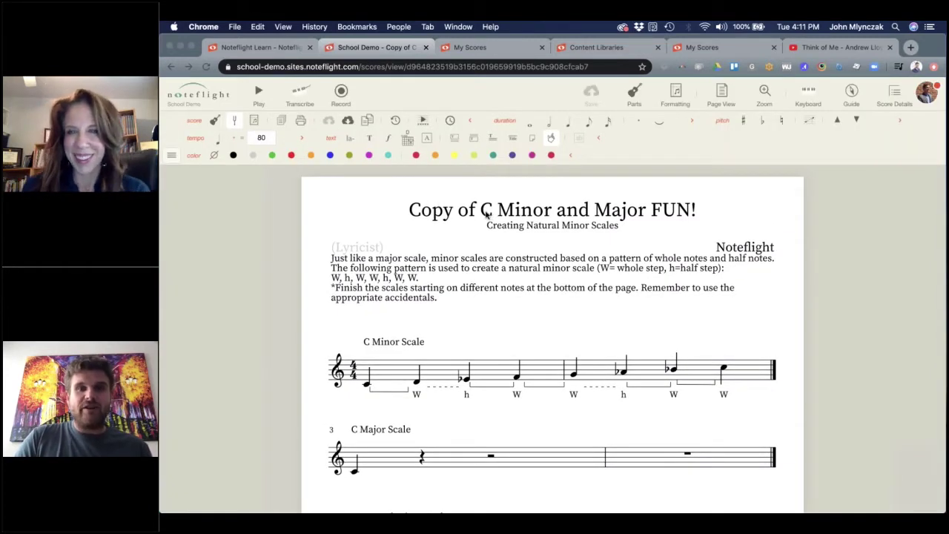
Step: Retitle the copied score "C# Minor and Major FUN!", removing the "Copy of" prefix
click(485, 211)
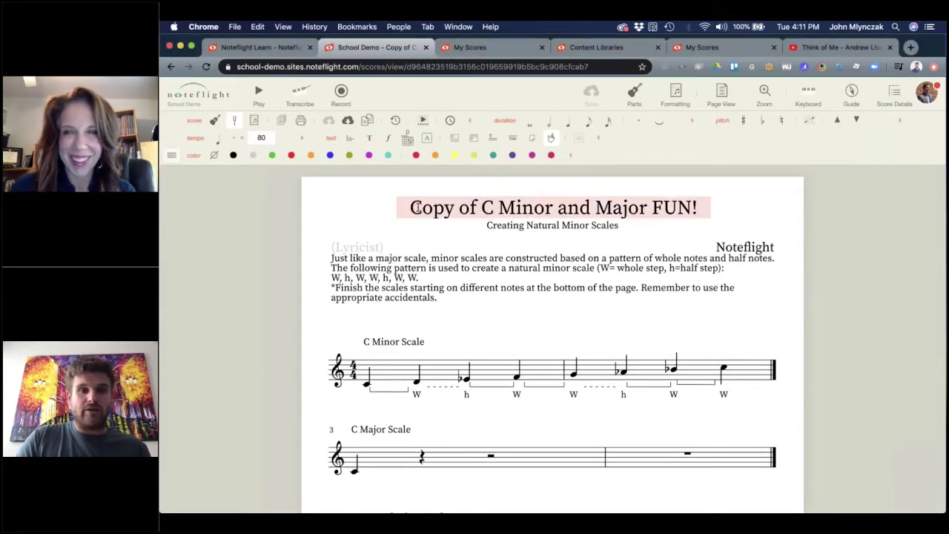
key(alt+shift+Left)
key(alt+shift+Left)
key(BackSpace)
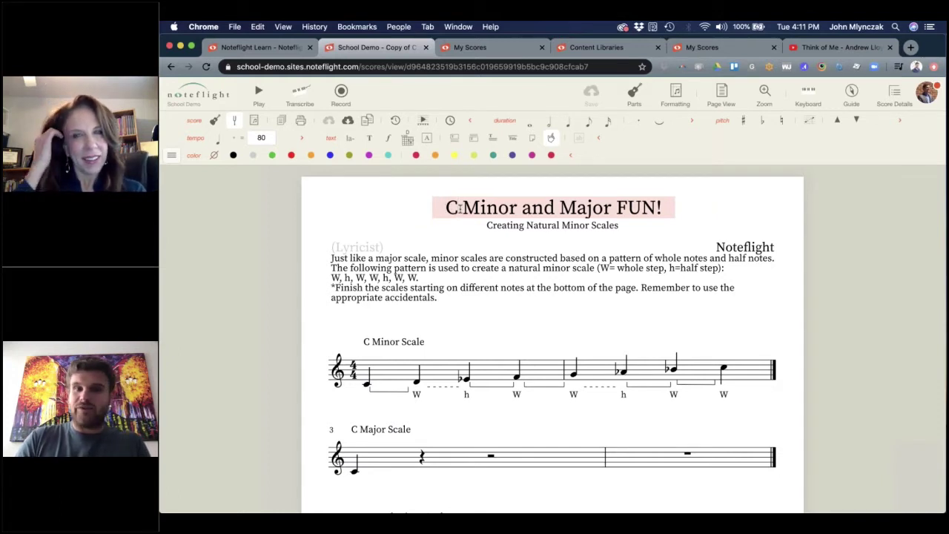
text(#)
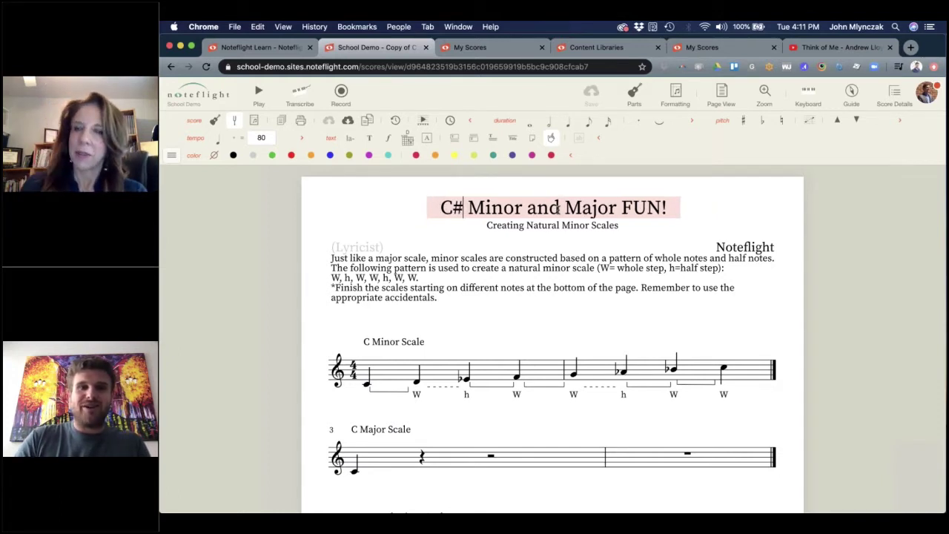
Step: Change the headings above measures 1 and 3 to "C# Minor Scale" and "C# Major Scale"
scroll(470, 327, down, 2)
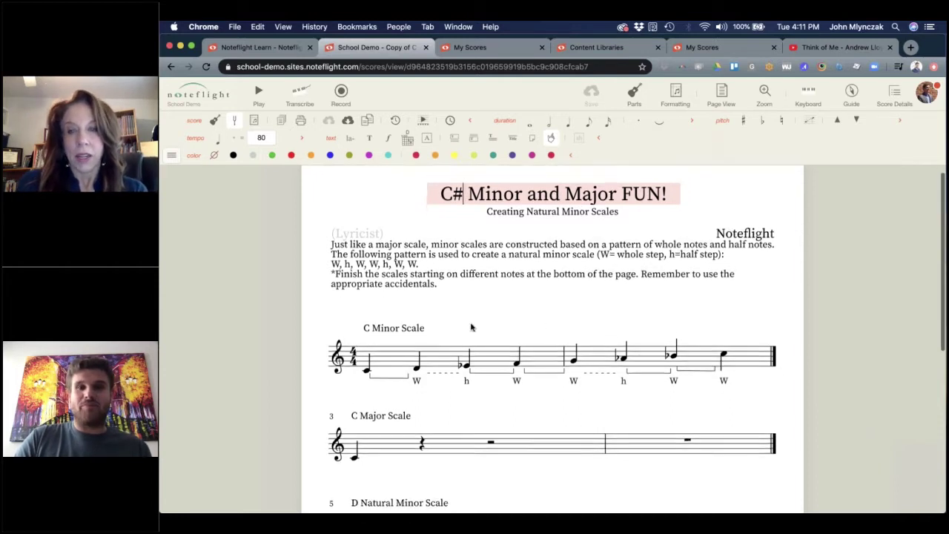
double_click(369, 300)
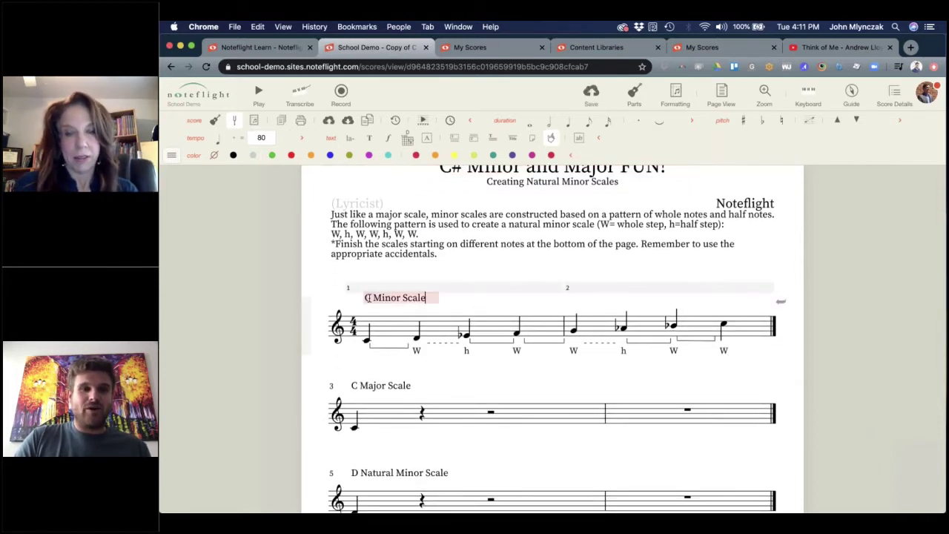
click(369, 297)
text(#)
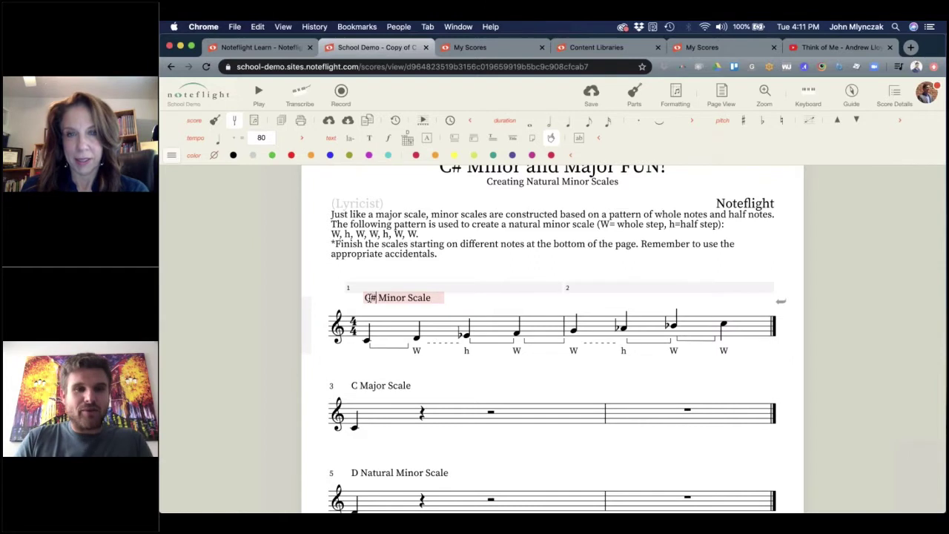
double_click(354, 385)
click(357, 384)
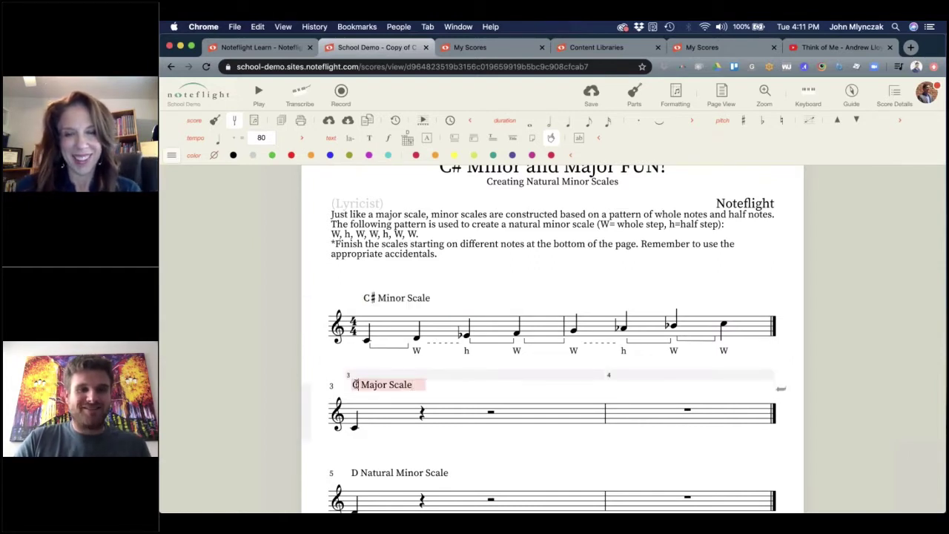
text(#)
click(481, 360)
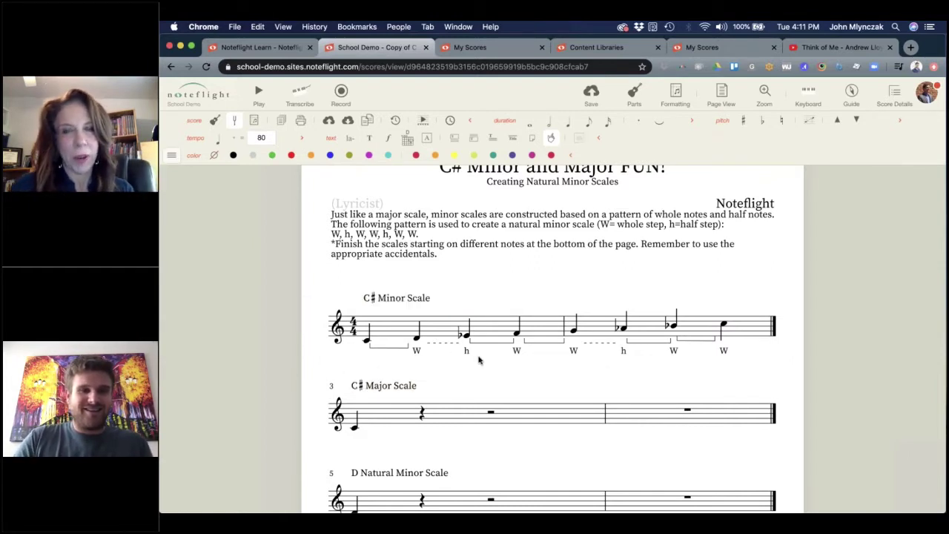
Step: Raise all notes in measures 1 and 2 and the first note of measure 3 by a sharp
click(383, 338)
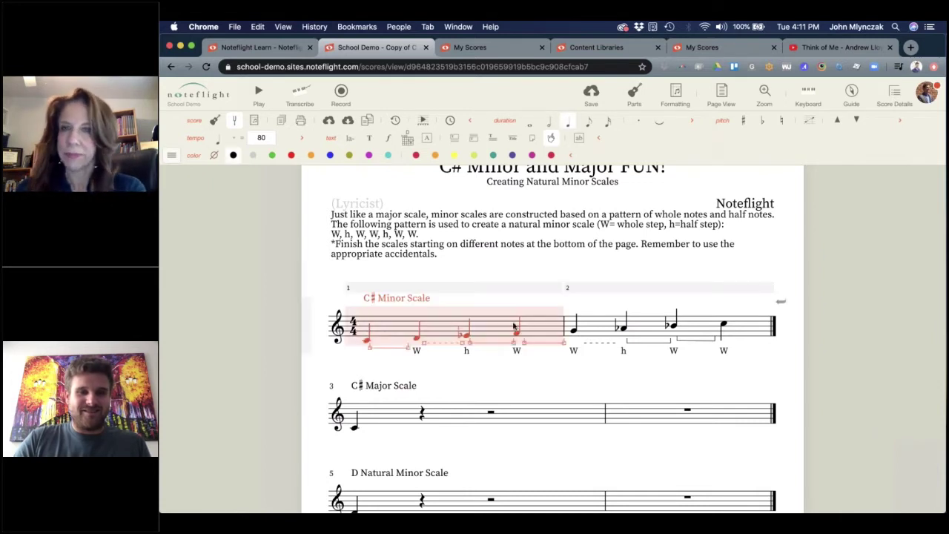
shift+click(739, 331)
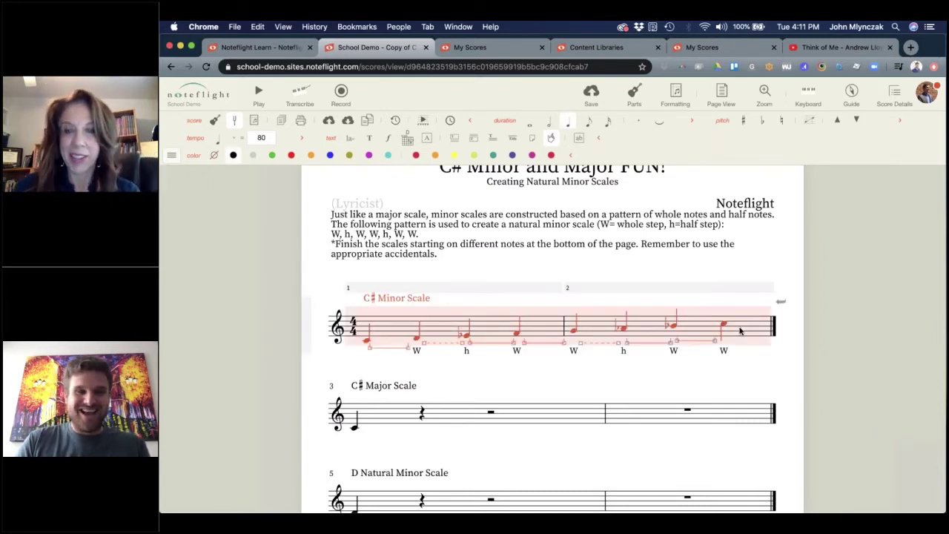
key(shift+3)
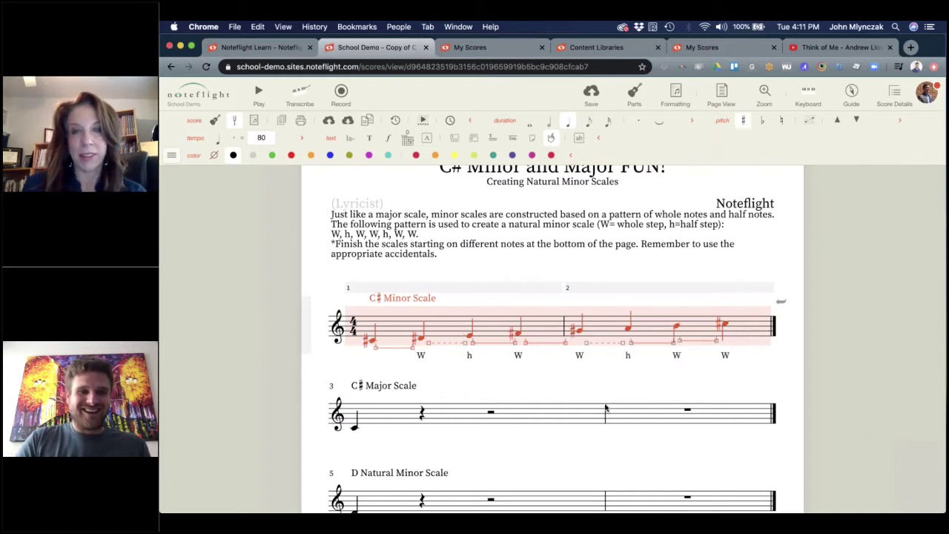
click(356, 429)
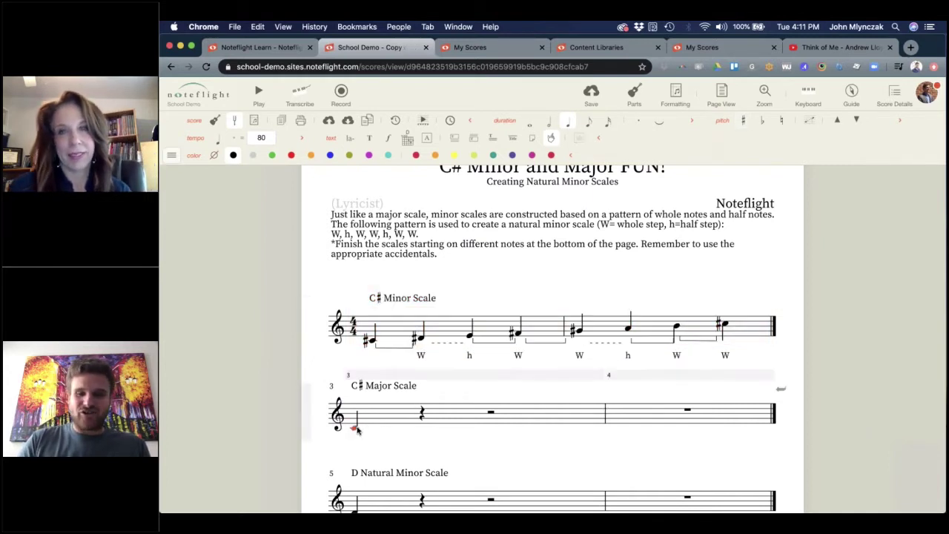
key(shift+3)
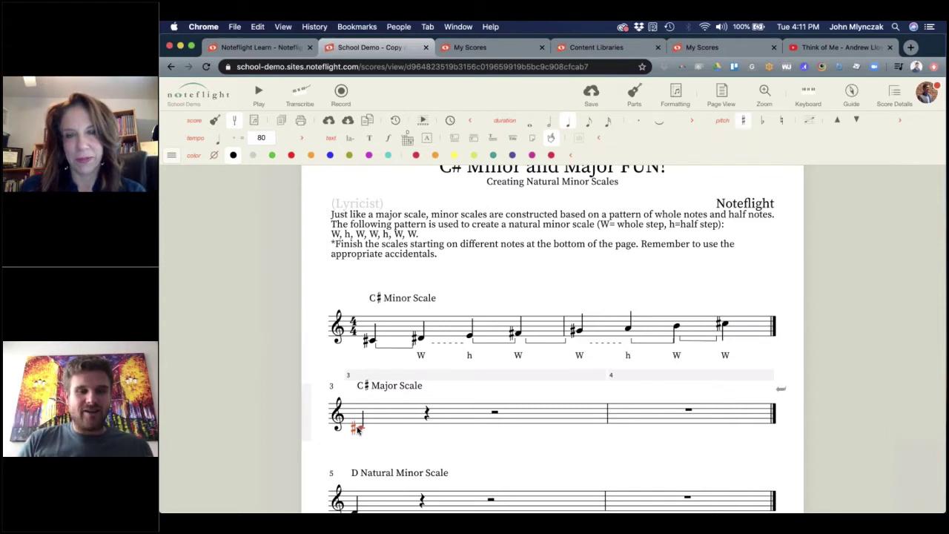
click(658, 440)
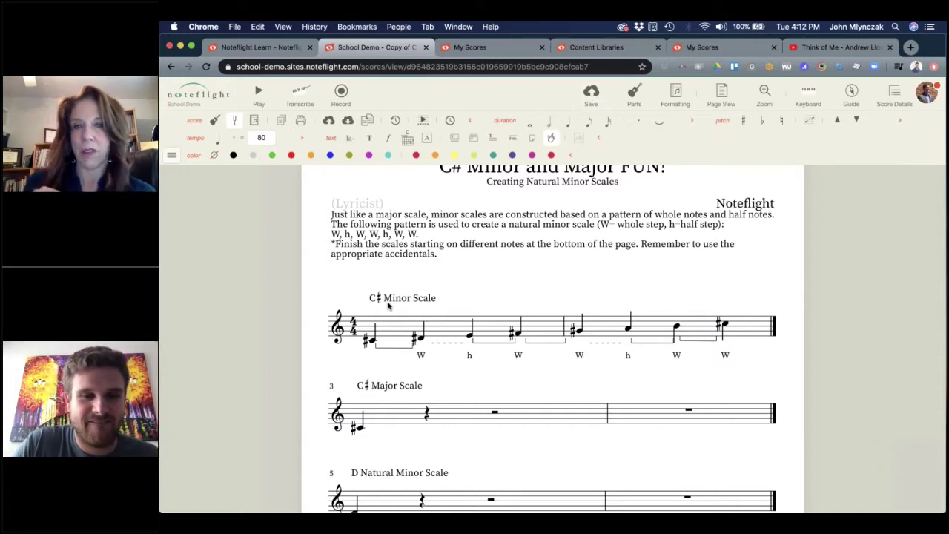
Step: Replace the heading above measure 3 with "Let's Twinkle on This!!" and save the score
double_click(376, 387)
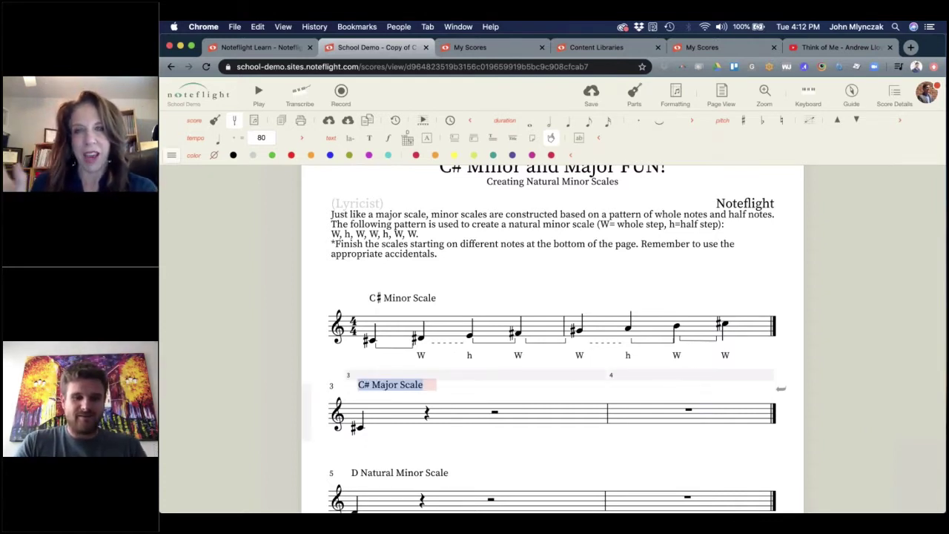
text(Lets T)
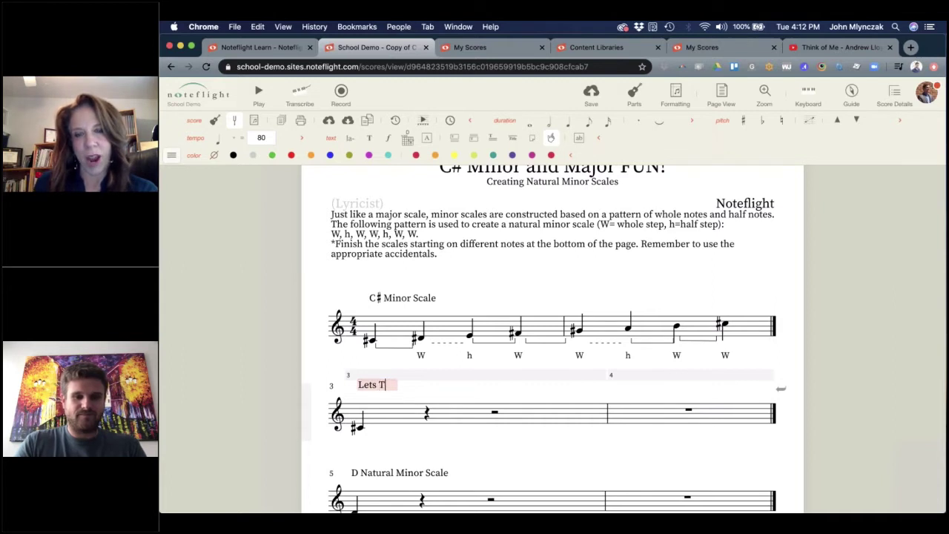
text(winkle)
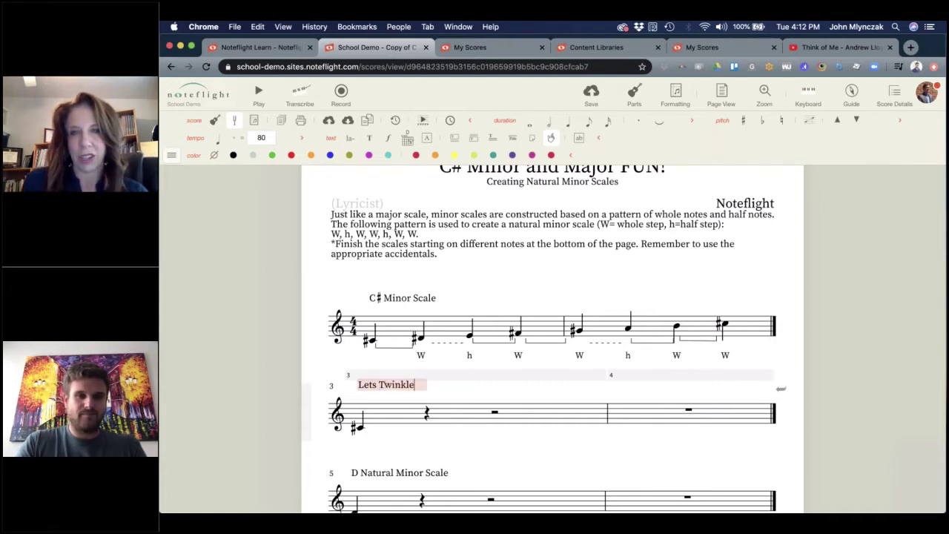
text( on)
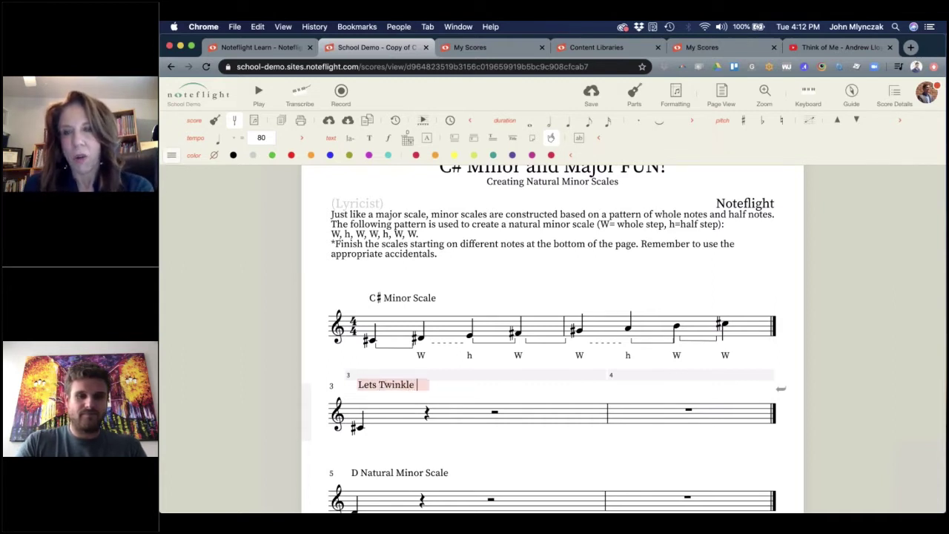
text( Th)
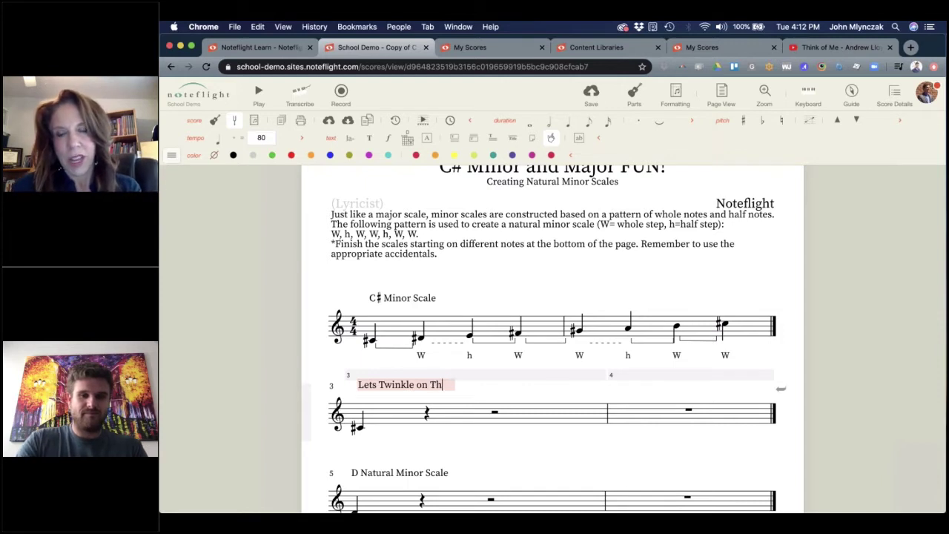
text(is!!)
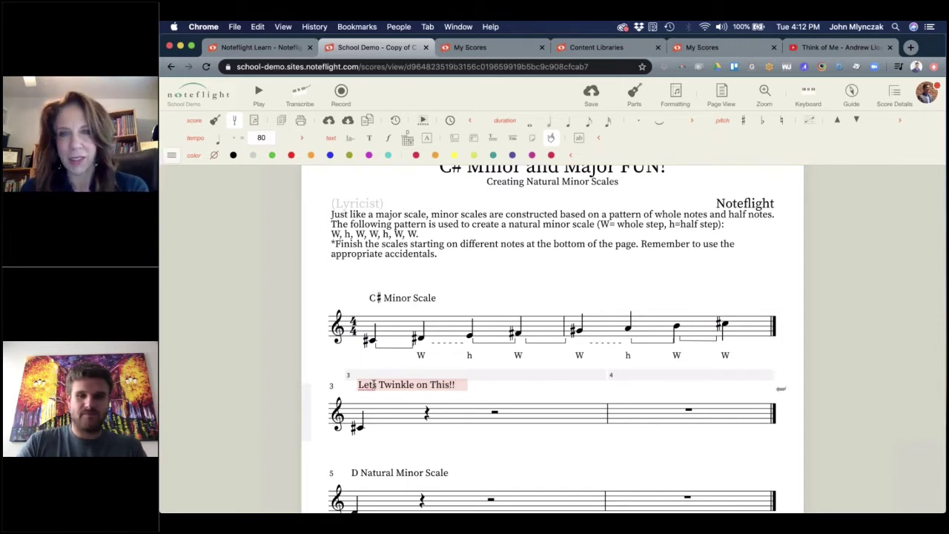
click(374, 384)
text(')
click(414, 447)
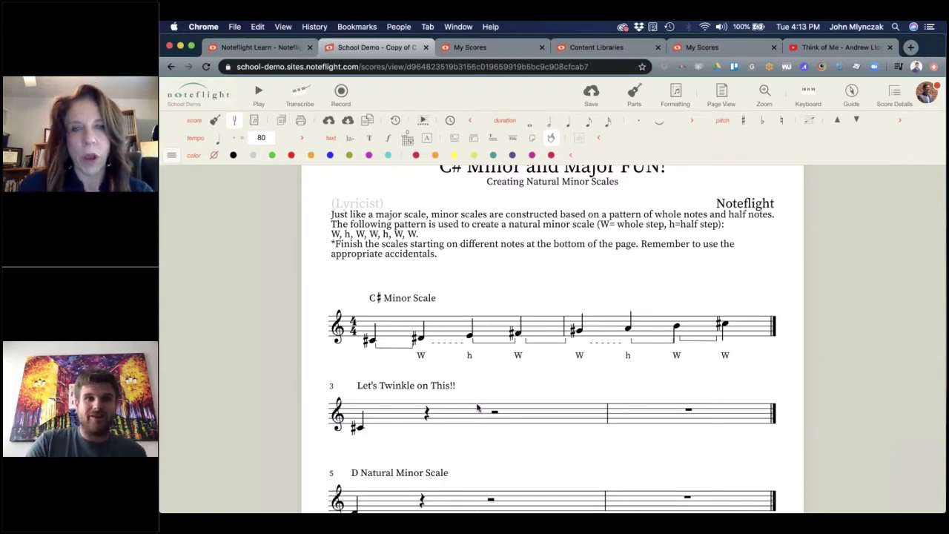
click(591, 91)
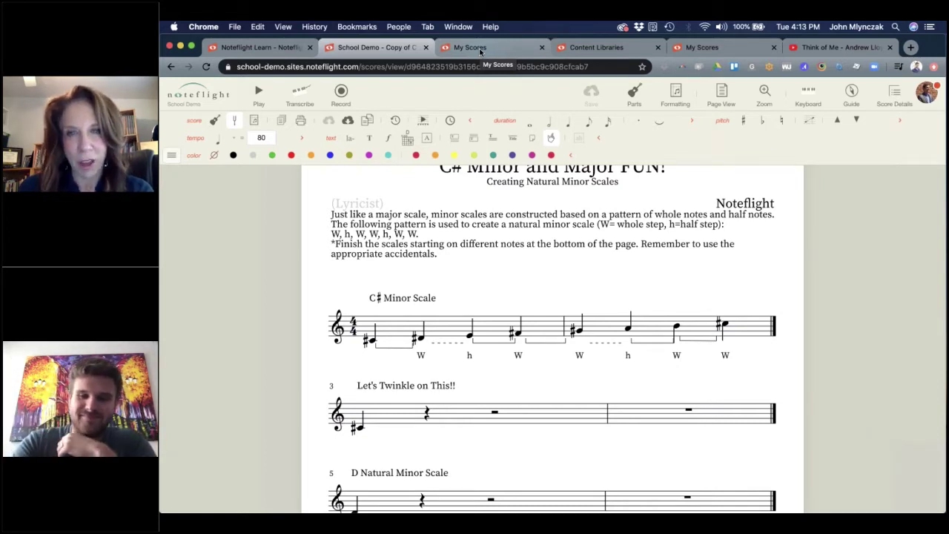
Step: Raise the system volume, leave the score, and open the Noteflight Learn Library catalog
key(XF86AudioRaiseVolume)
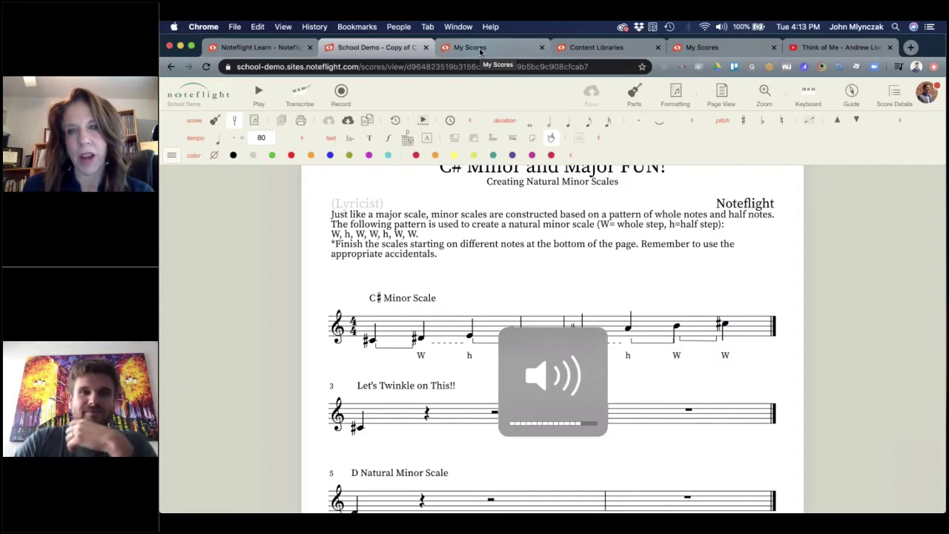
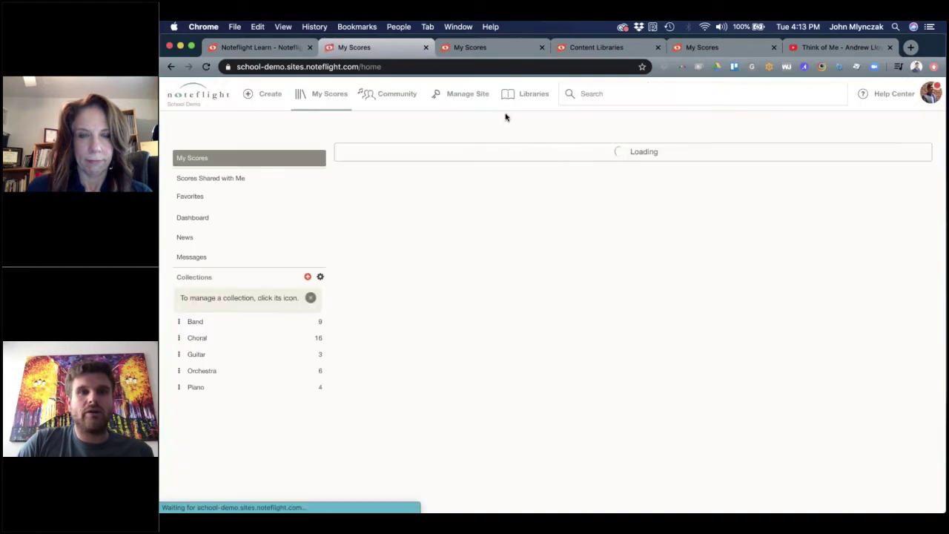
click(525, 97)
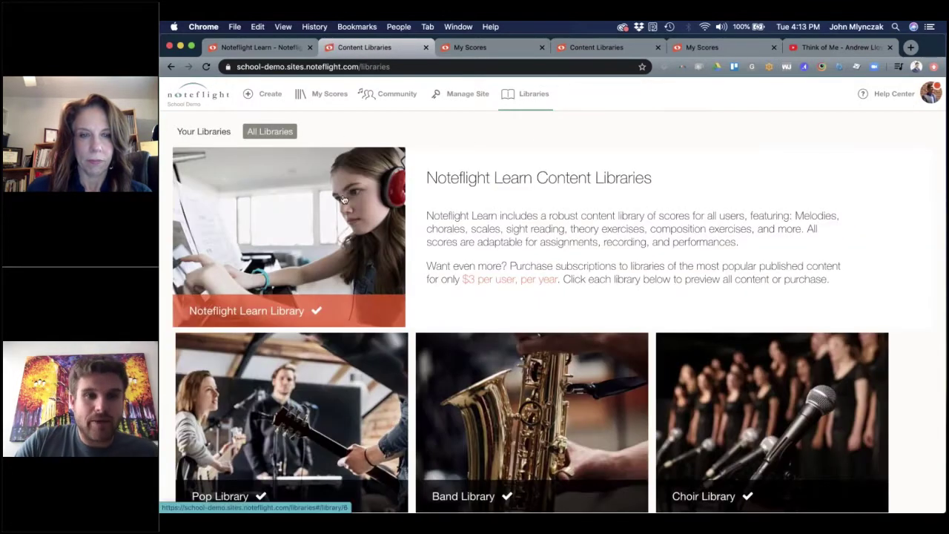
click(344, 199)
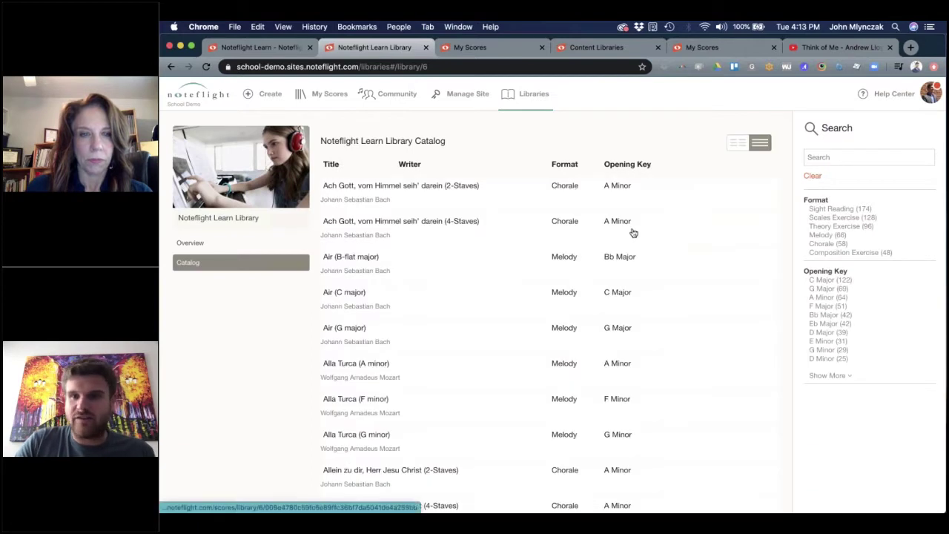
Step: Filter the library catalog to the Melody format and open "Theme from Symphony No. 1 (B-flat major)" by Johannes Brahms
click(821, 236)
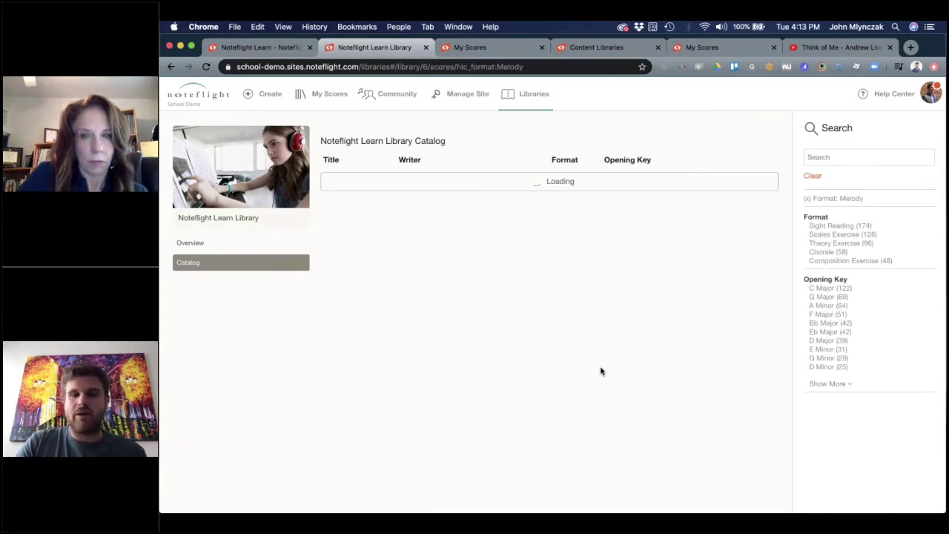
scroll(465, 376, down, 10)
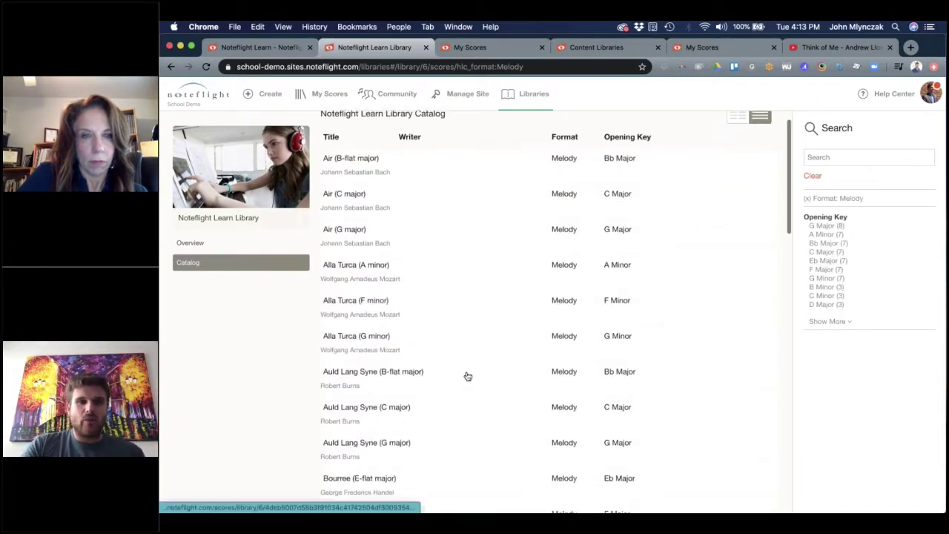
scroll(467, 376, down, 8)
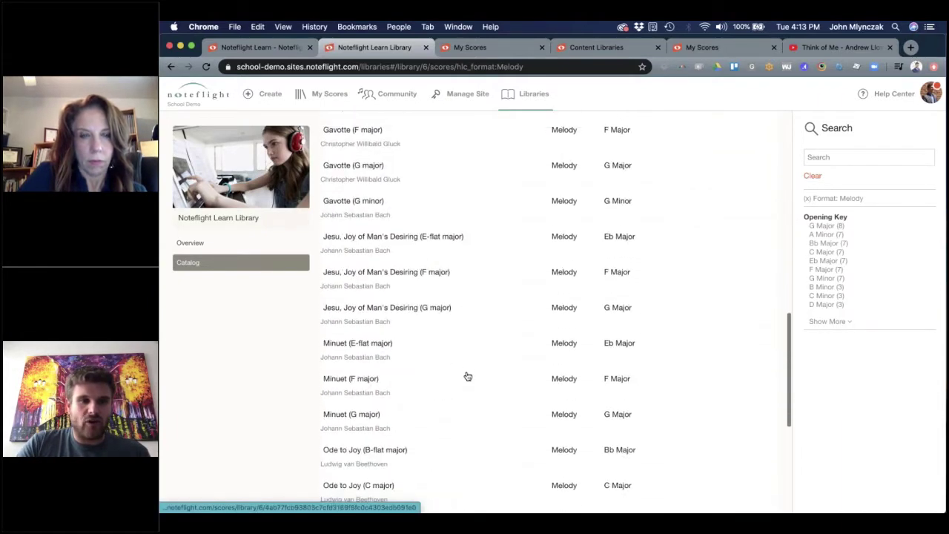
scroll(466, 376, down, 3)
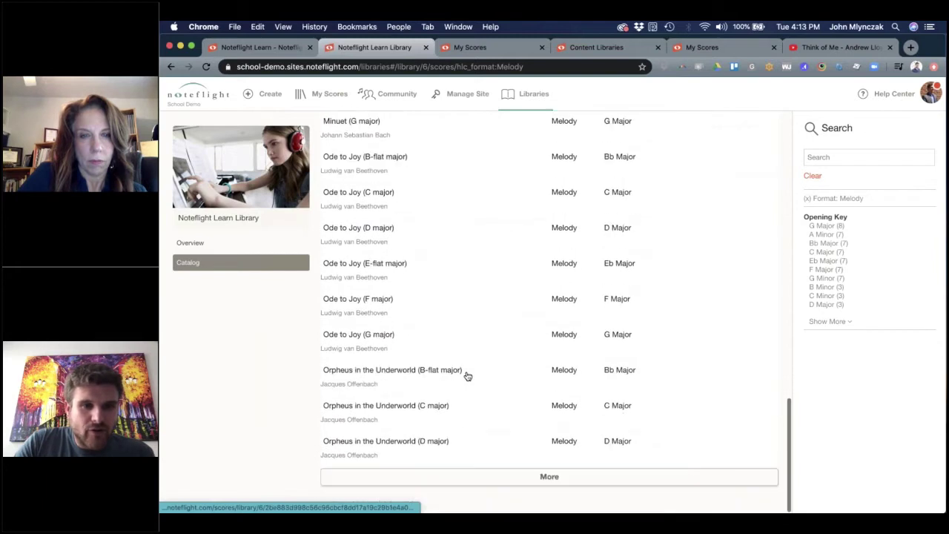
click(480, 477)
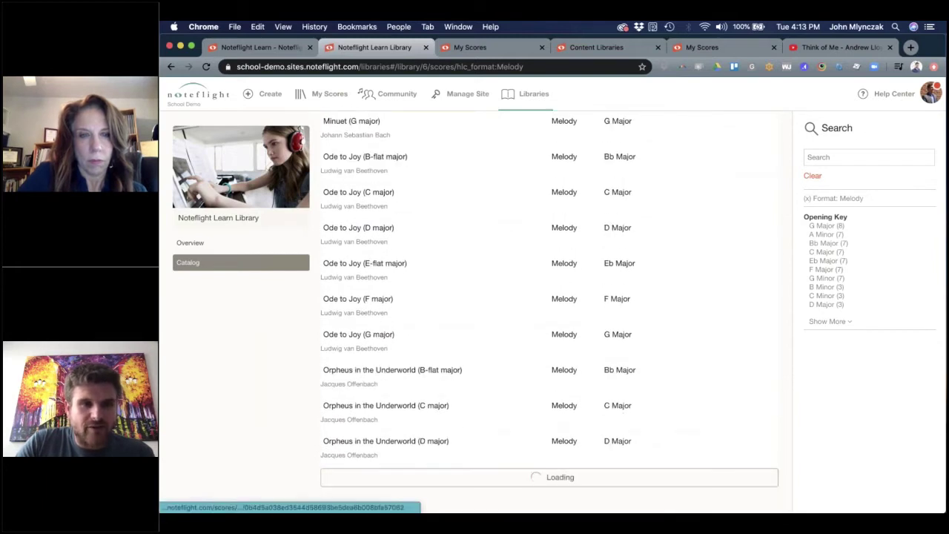
scroll(480, 445, down, 3)
scroll(480, 445, down, 4)
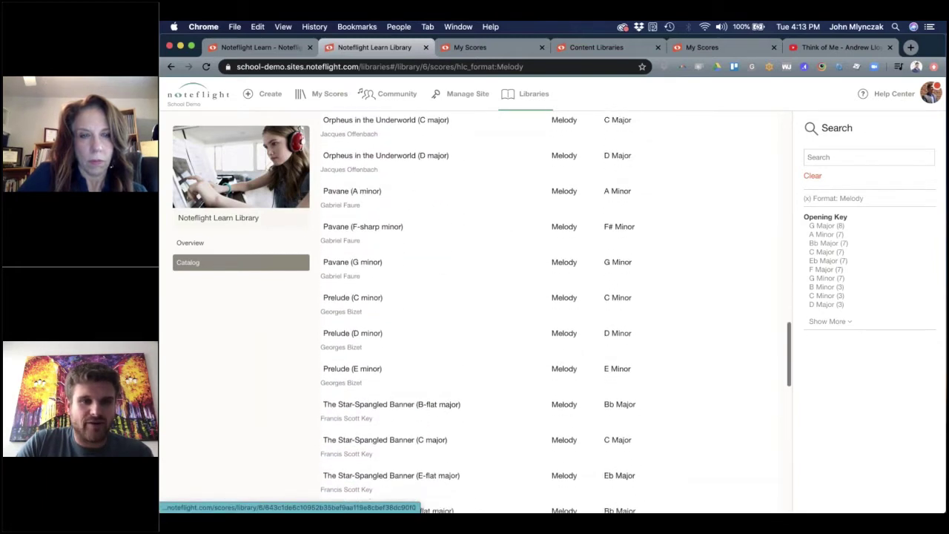
scroll(480, 371, down, 5)
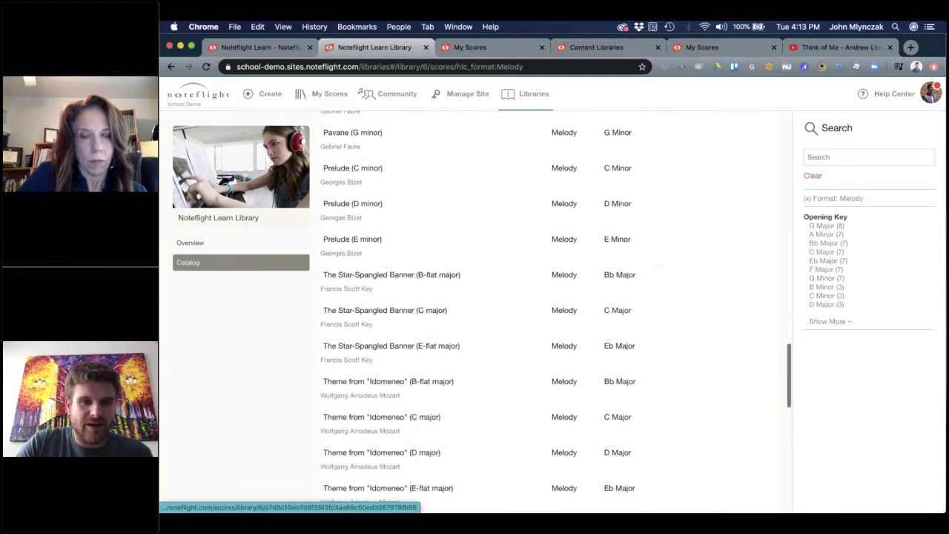
scroll(407, 311, down, 5)
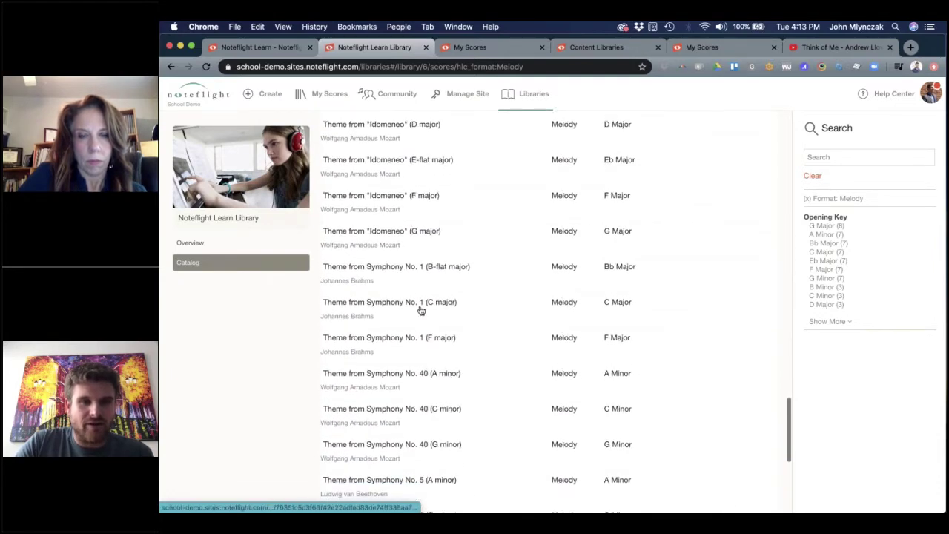
click(382, 271)
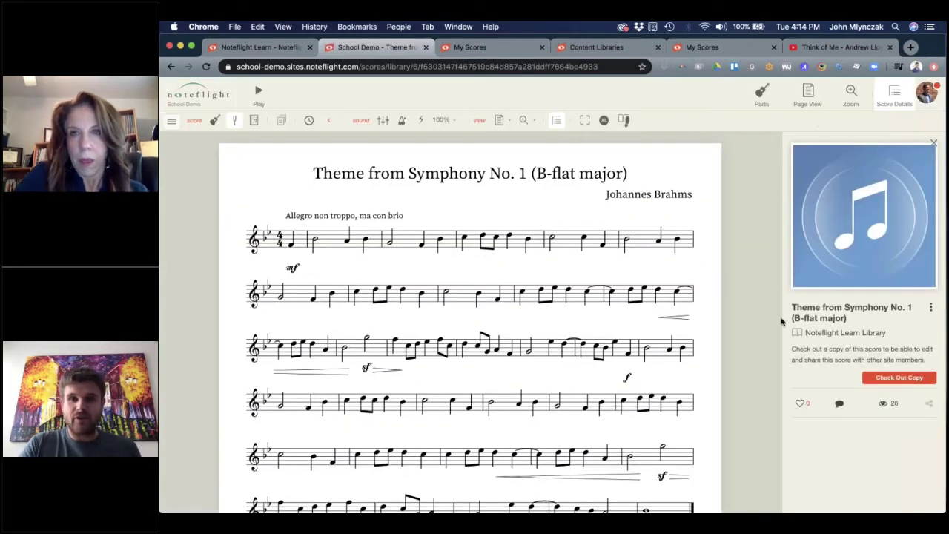
Step: Check out a copy of the Brahms theme and play back its opening
click(899, 378)
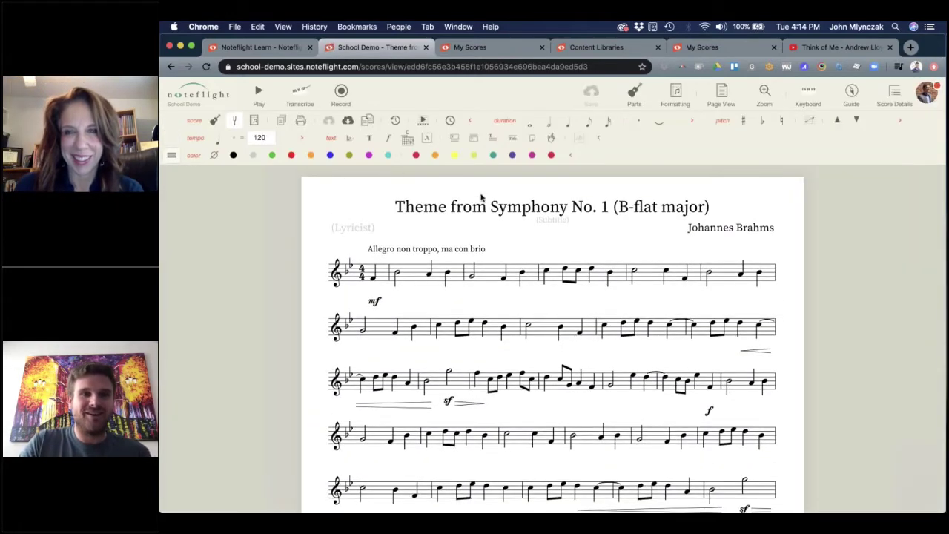
click(265, 105)
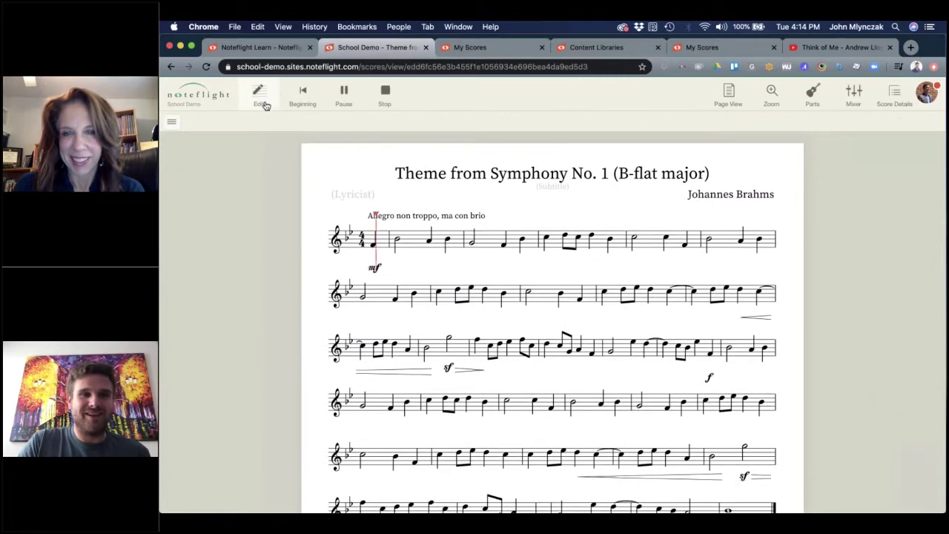
click(384, 95)
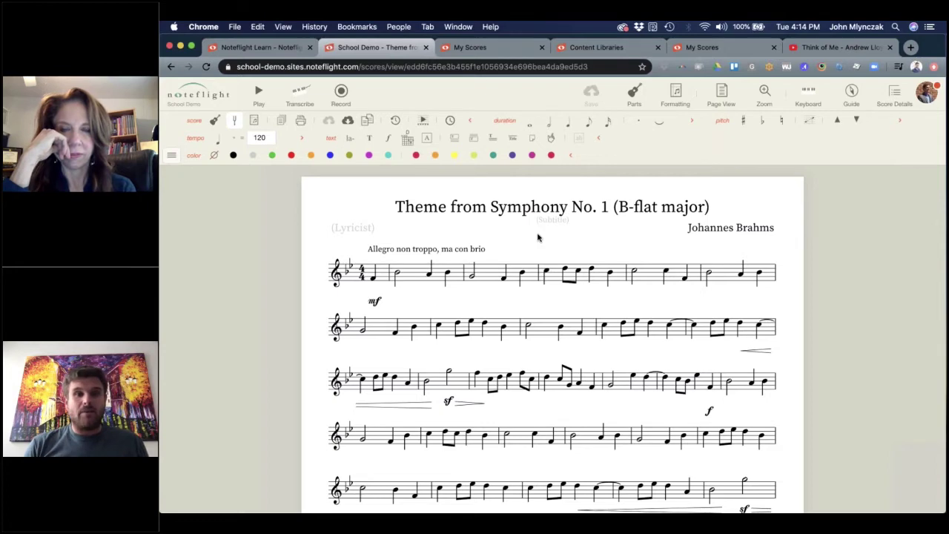
Step: Change the score's only part from Piano to Trumpet in Bb
click(635, 96)
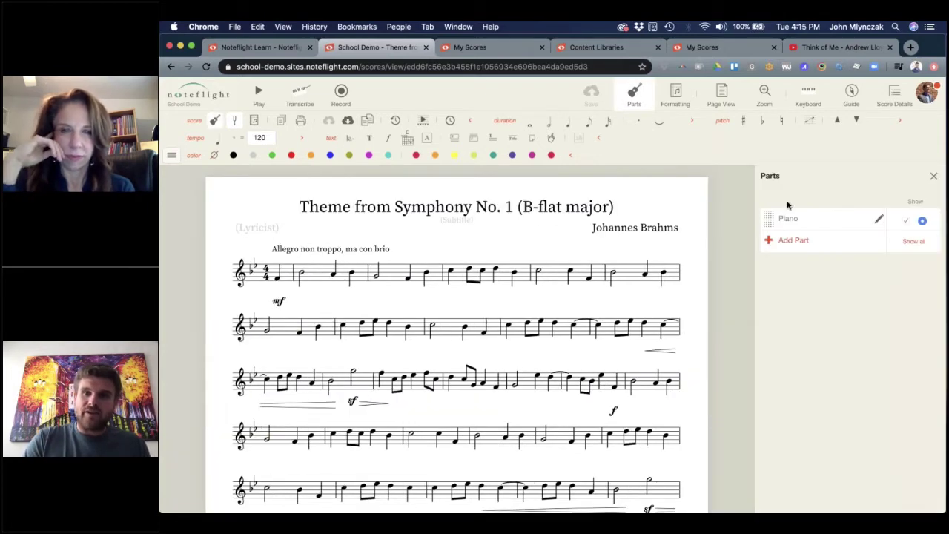
click(878, 223)
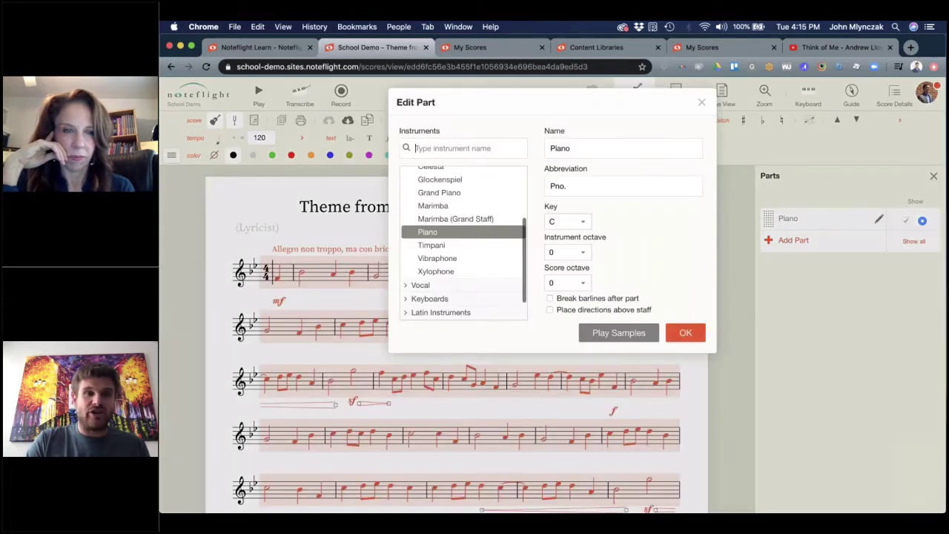
text(trum)
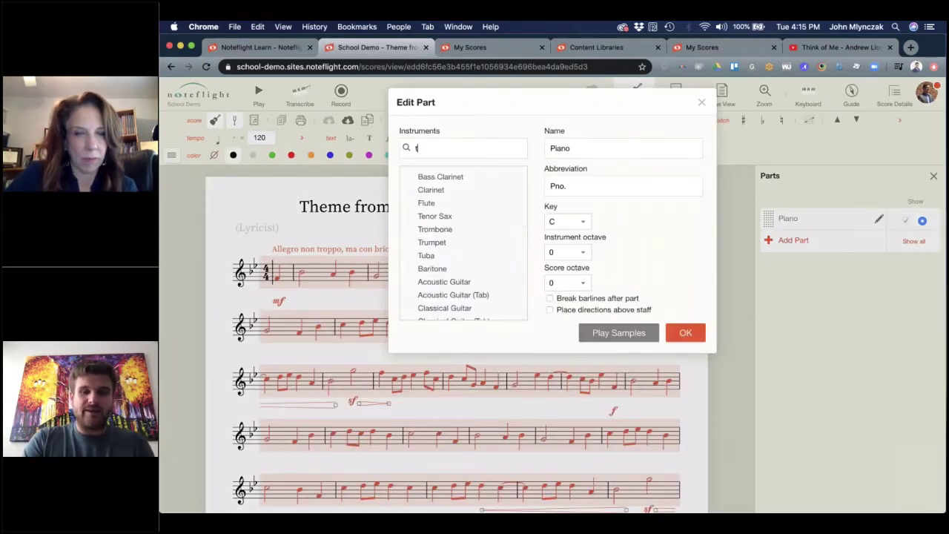
click(455, 177)
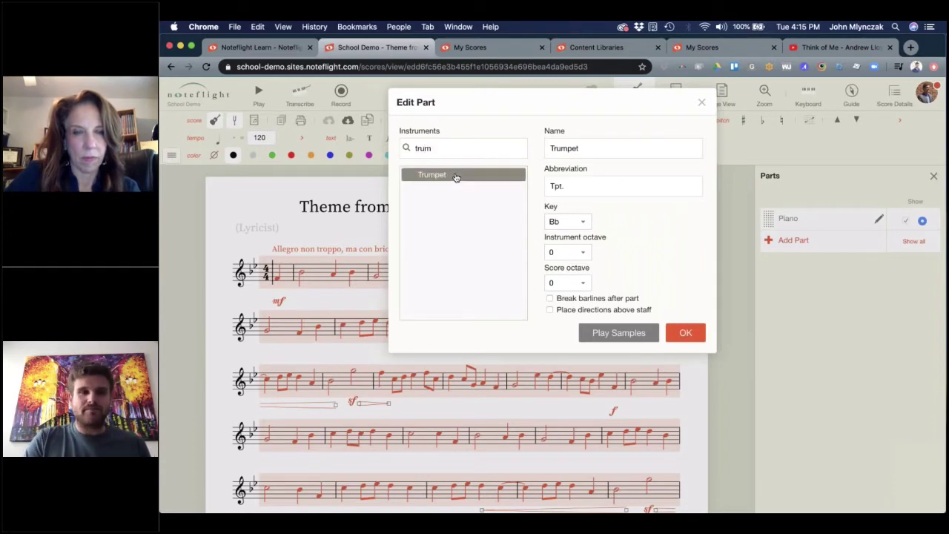
click(684, 332)
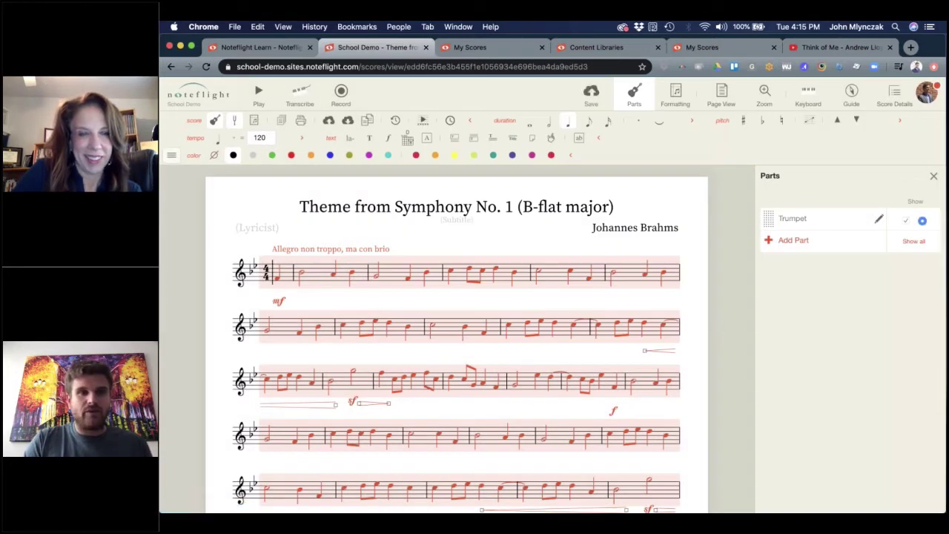
Step: Turn off the concert pitch display so the trumpet part shows its transposed notes, and save the score
click(172, 155)
click(178, 176)
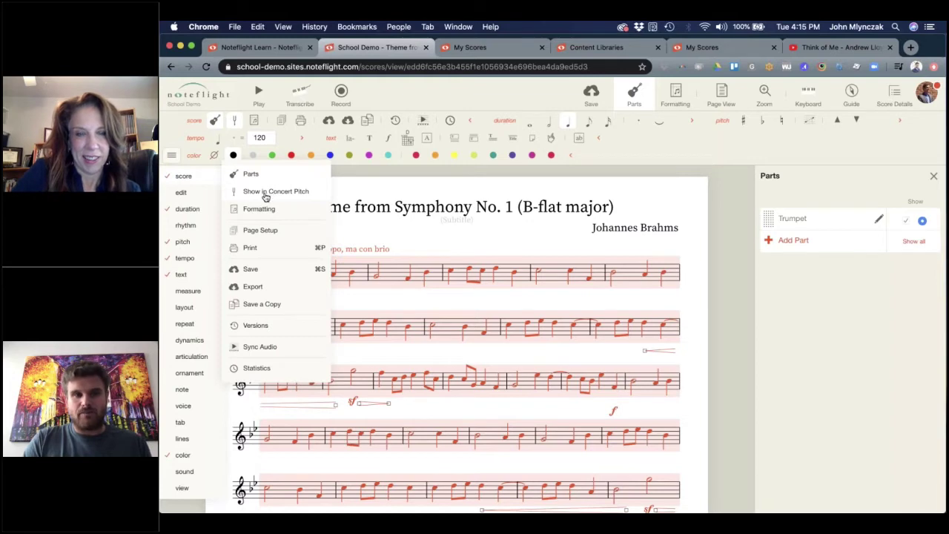
click(346, 186)
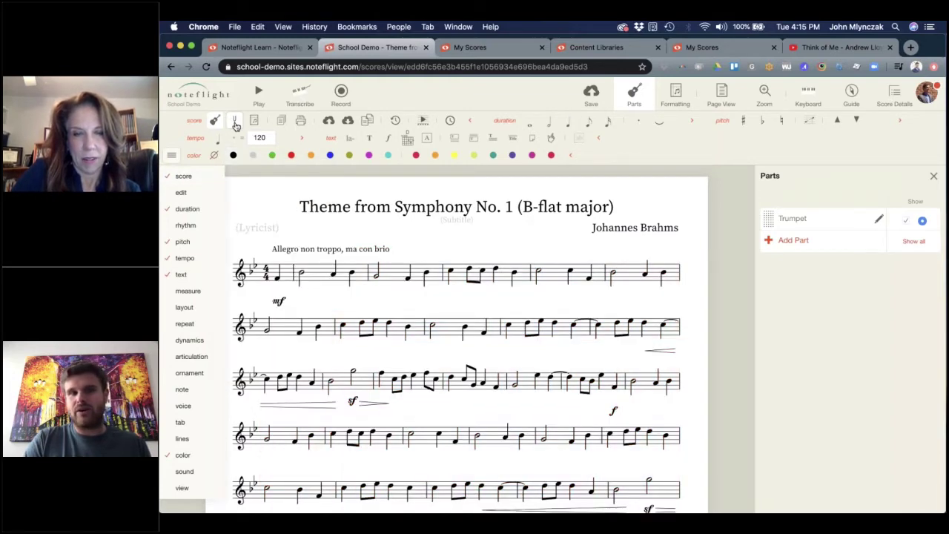
click(171, 155)
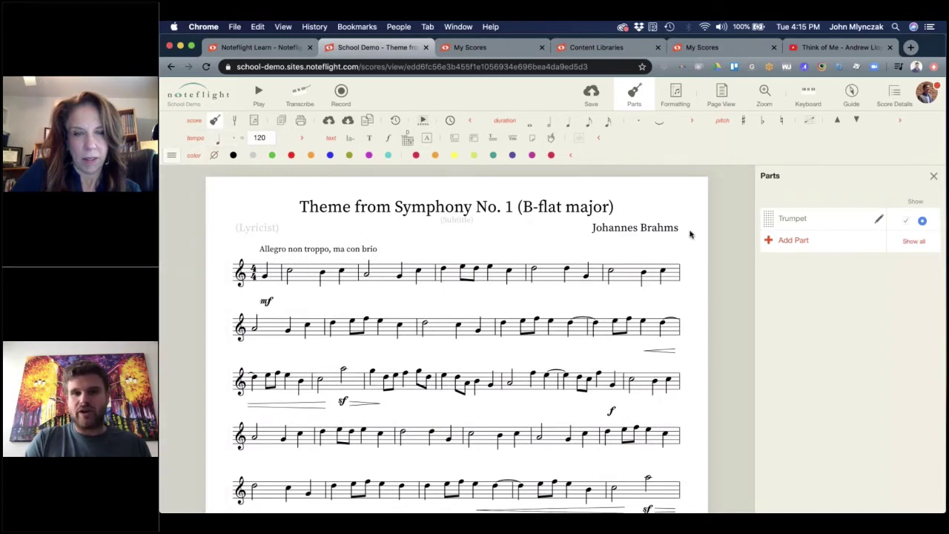
click(593, 95)
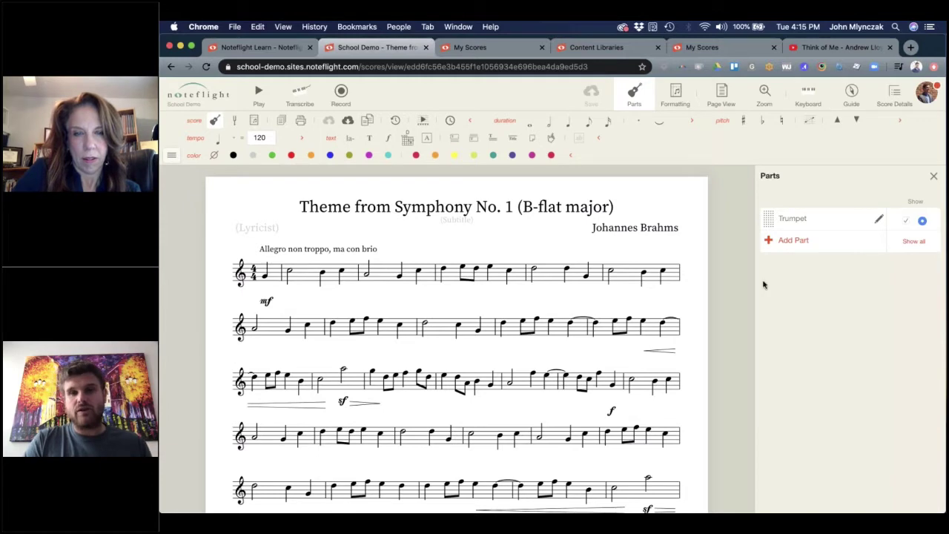
Step: Change the part's instrument from Trumpet to Alto Sax in Eb
click(878, 222)
click(489, 148)
text(alt)
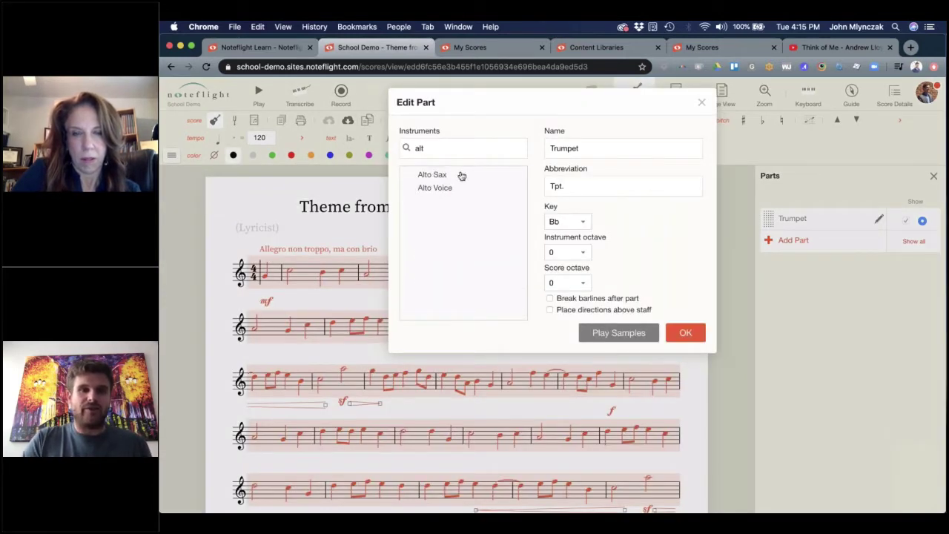
click(461, 175)
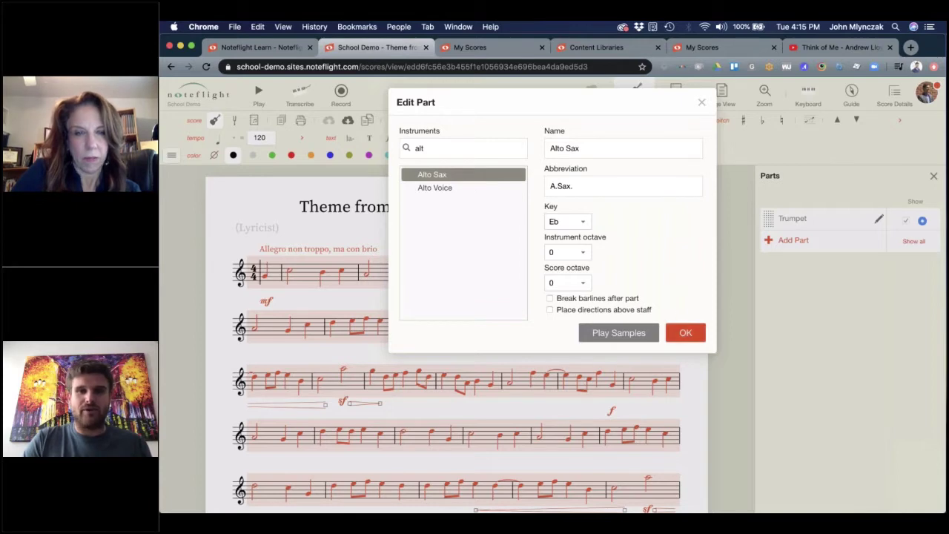
click(685, 332)
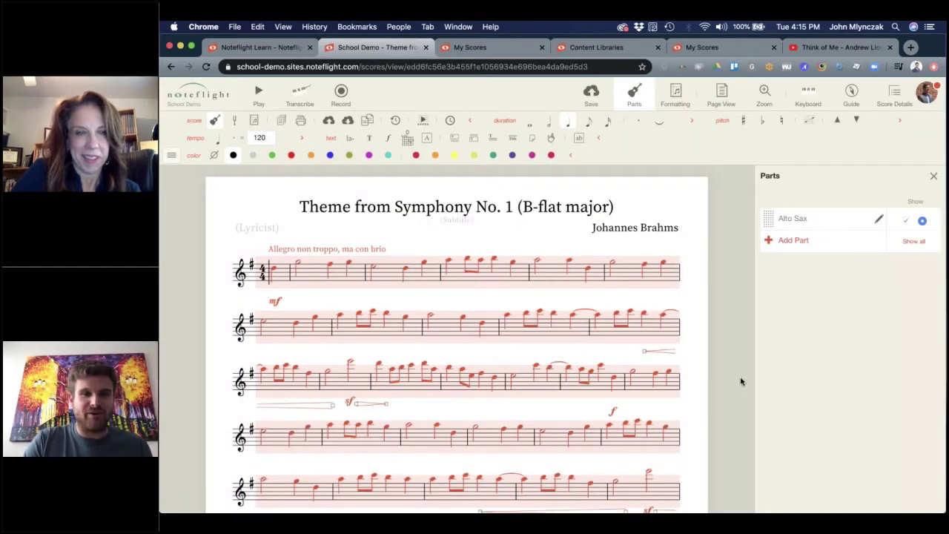
Step: Change the part's instrument from Alto Sax to Oboe in C
click(879, 220)
click(494, 148)
text(ob)
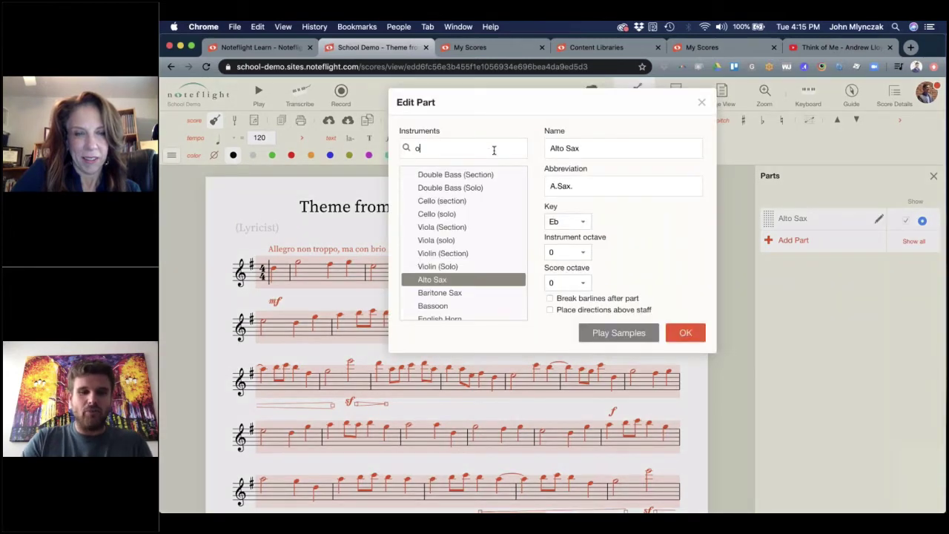
click(484, 173)
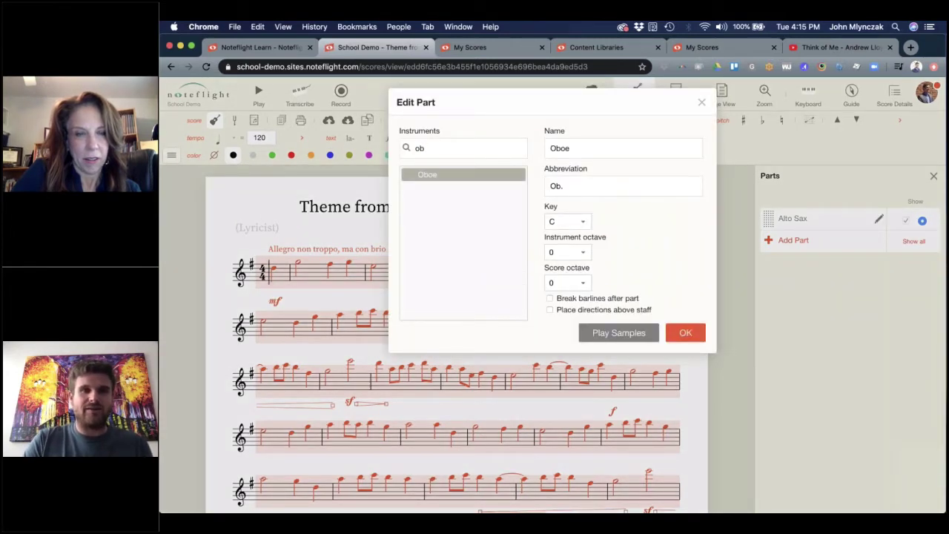
click(684, 332)
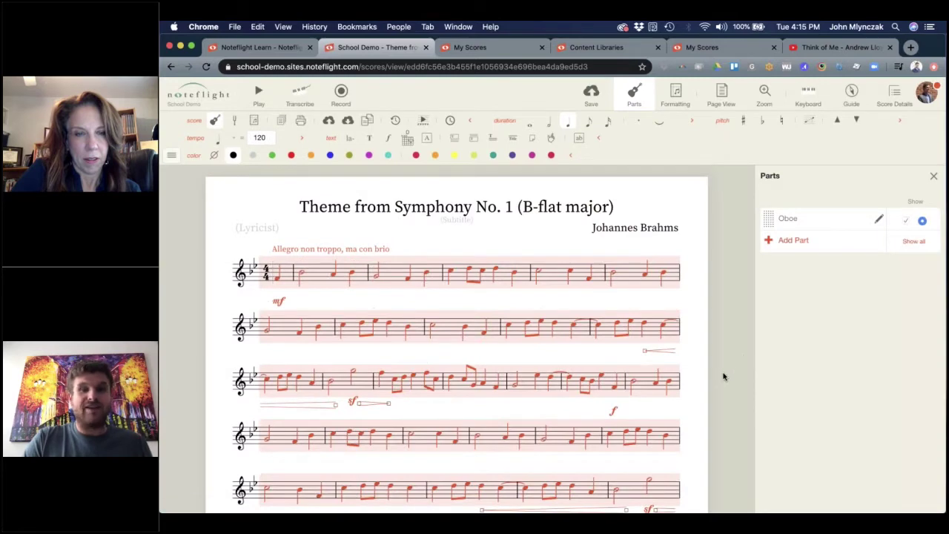
Step: Change the part's instrument from Oboe to Clarinet in Bb and save the score
click(878, 220)
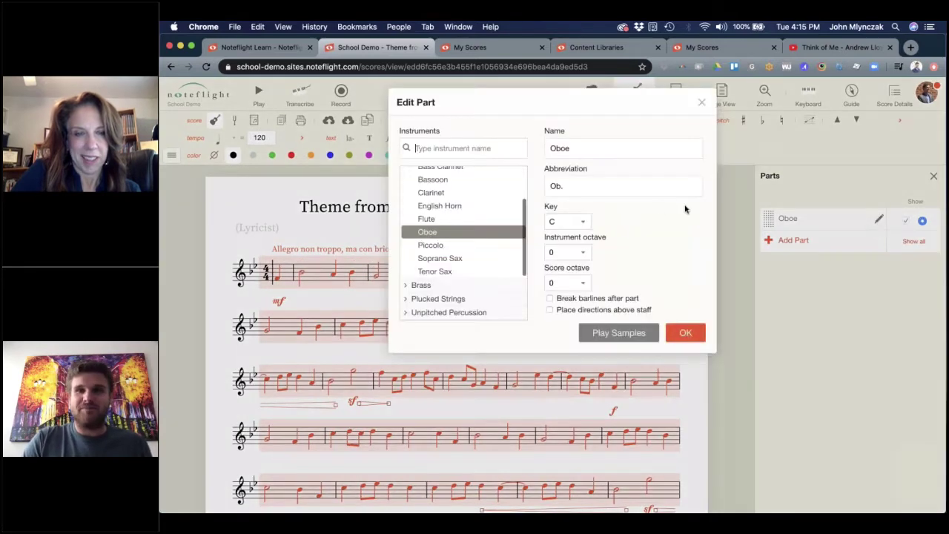
text(cla)
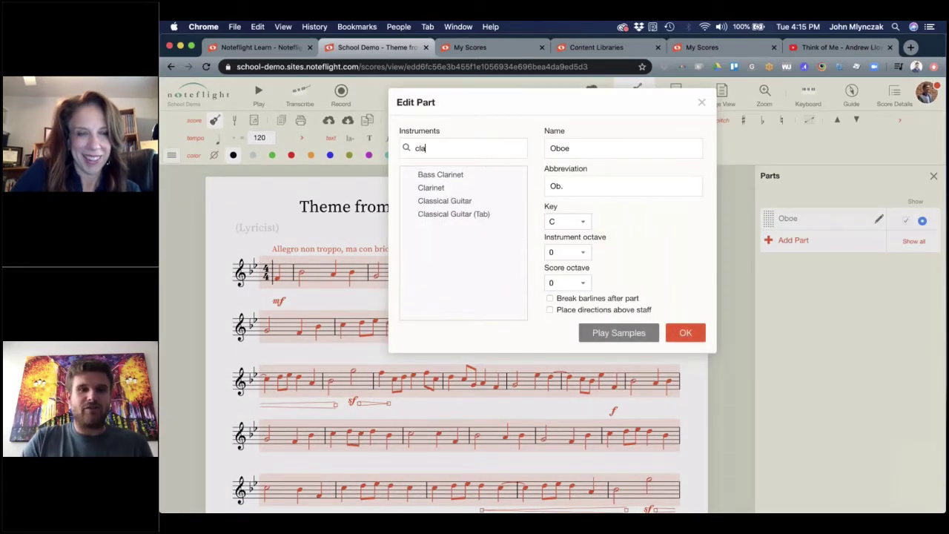
click(419, 188)
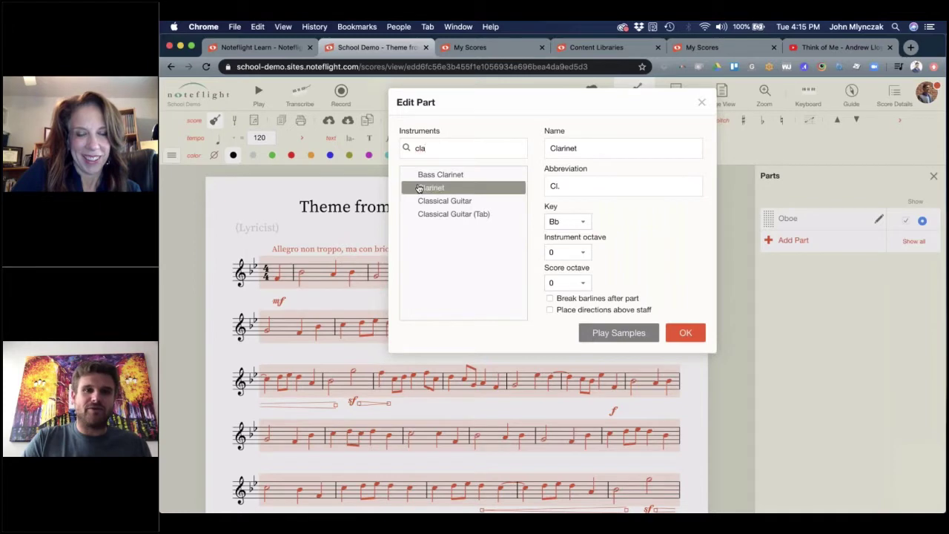
click(686, 334)
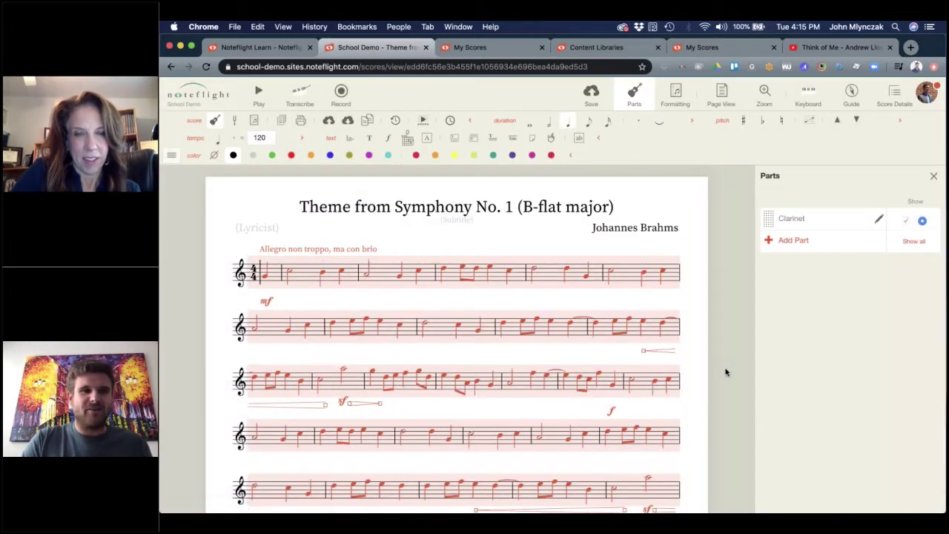
click(591, 95)
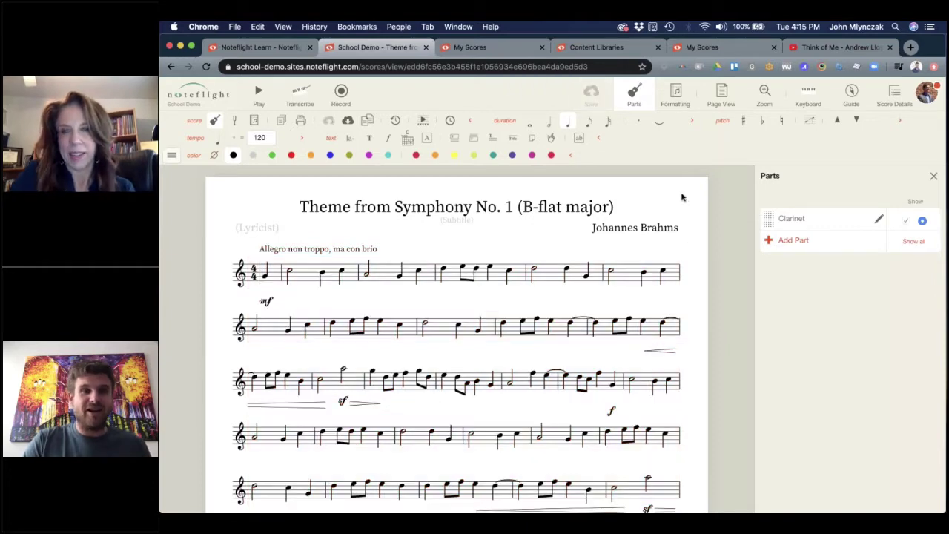
click(680, 195)
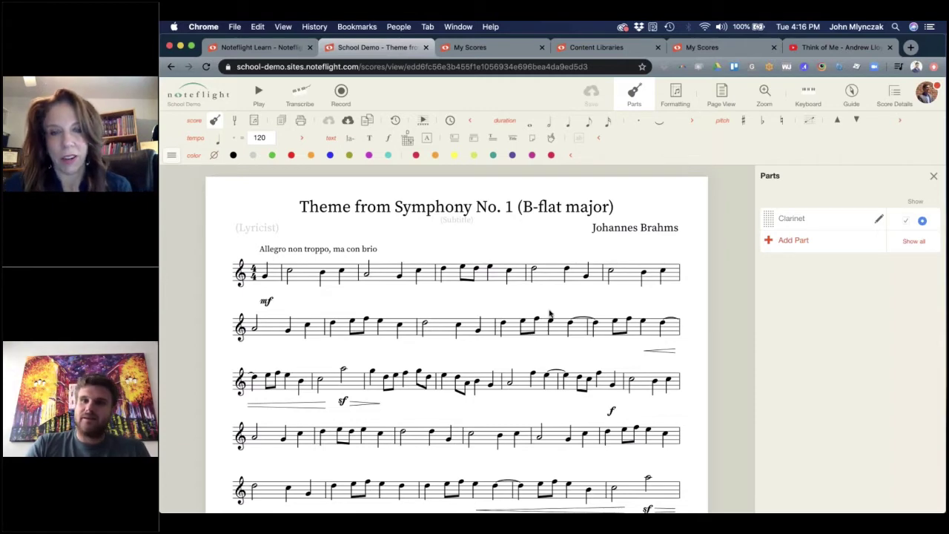
Step: Change the part's instrument from Clarinet to Flute
click(876, 222)
click(501, 149)
text(flut)
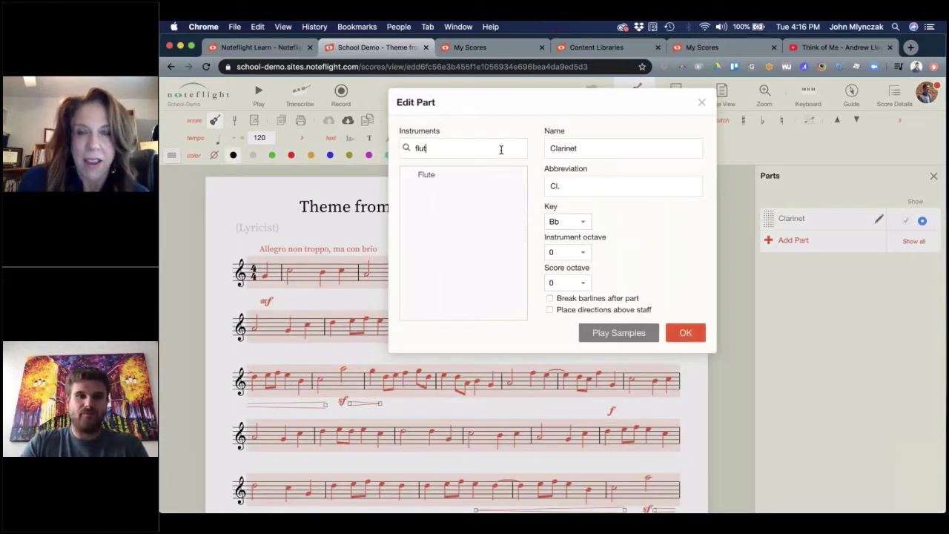
click(427, 174)
click(687, 332)
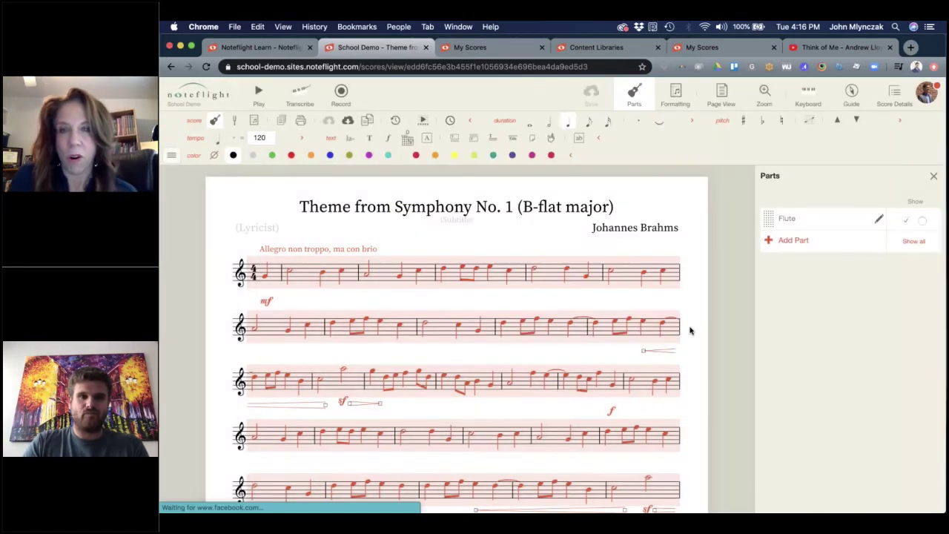
Step: Close the parts list, deselect the music, and remove the color palette from the displayed editing tools
click(634, 95)
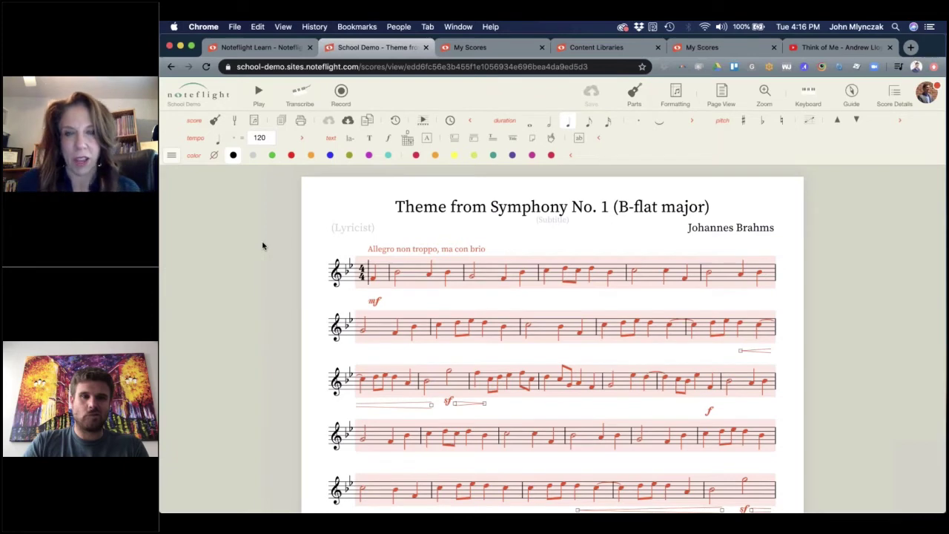
click(341, 199)
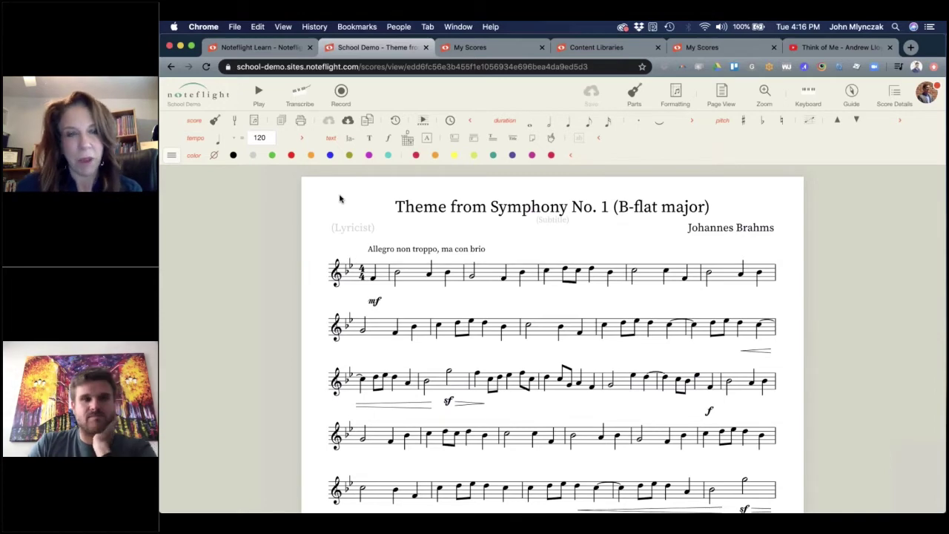
click(172, 155)
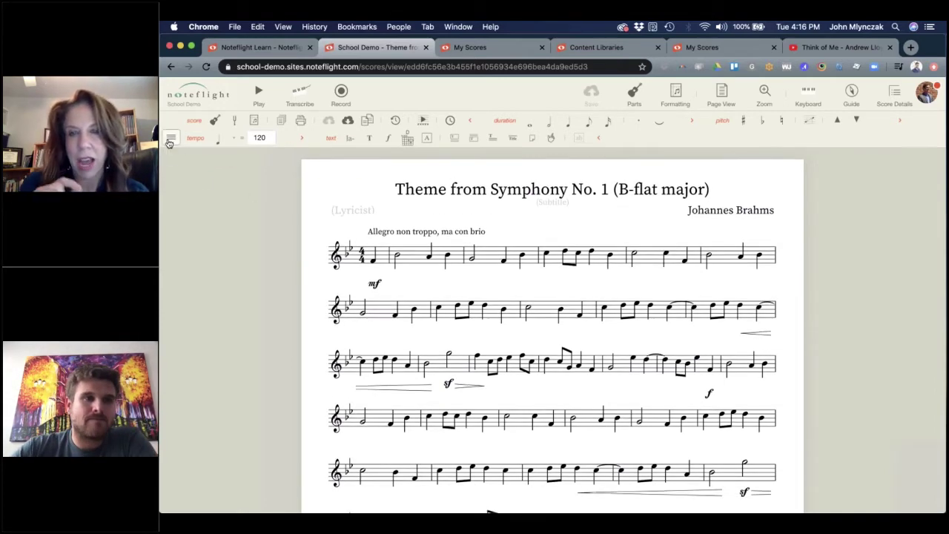
Step: Open the full list of editing palettes and browse the duration and dynamics commands
click(170, 139)
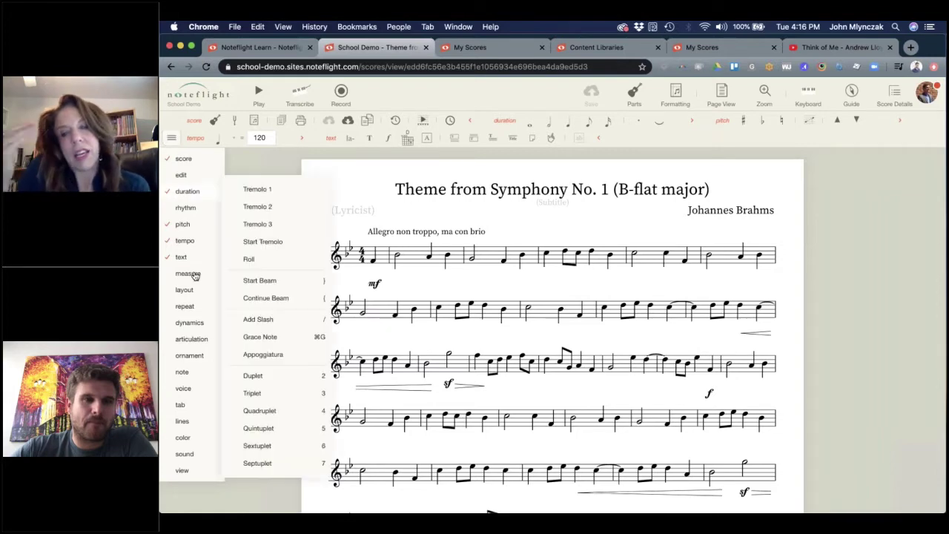
mouse_move(191, 327)
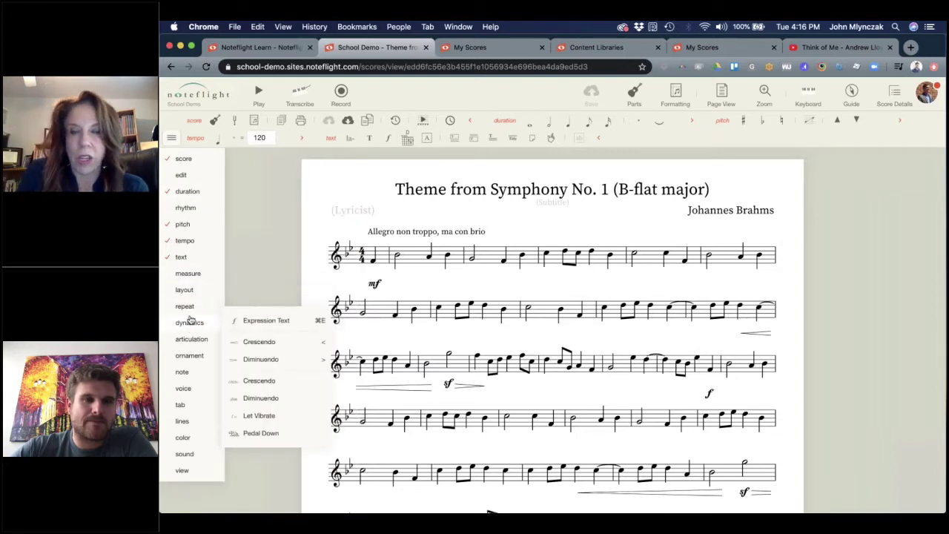
mouse_move(189, 280)
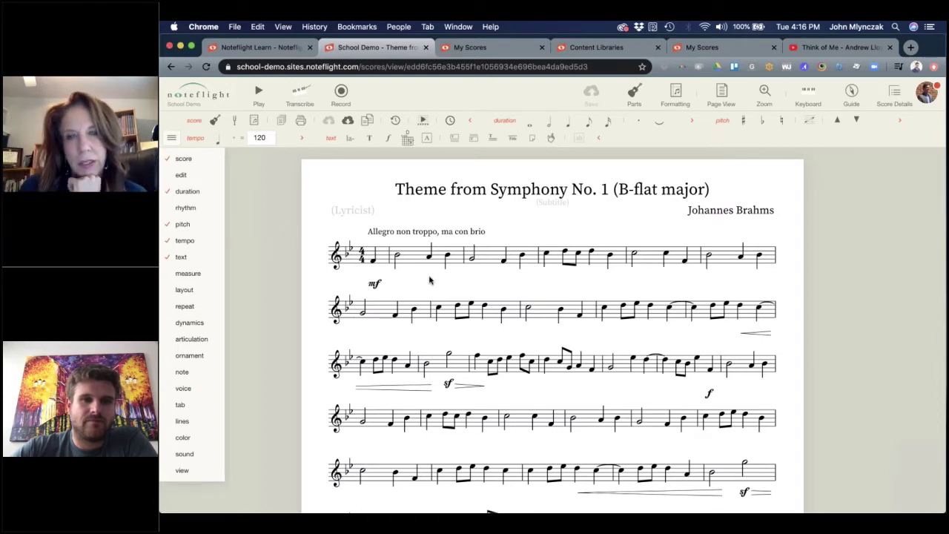
Step: Clear all notes from measure 5 through the final measure of the score
click(725, 258)
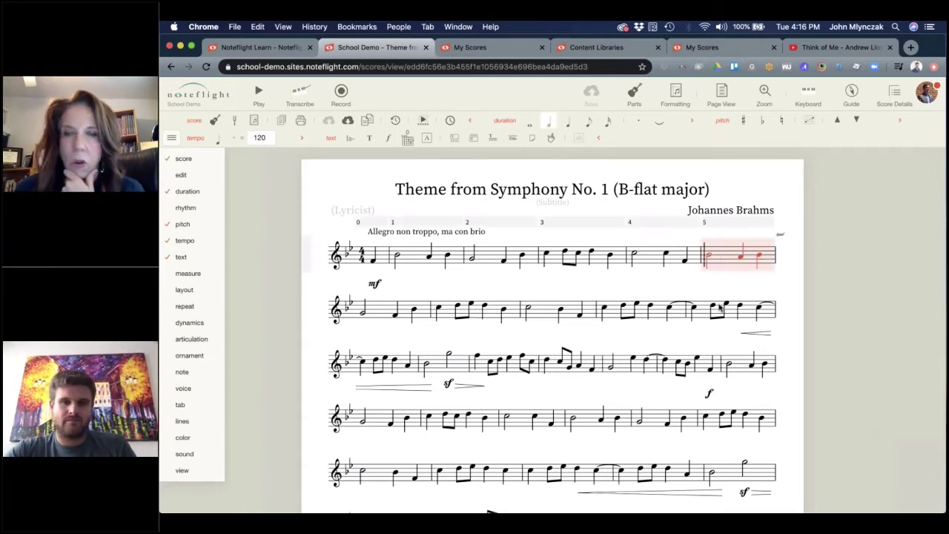
scroll(723, 282, down, 10)
shift+click(742, 249)
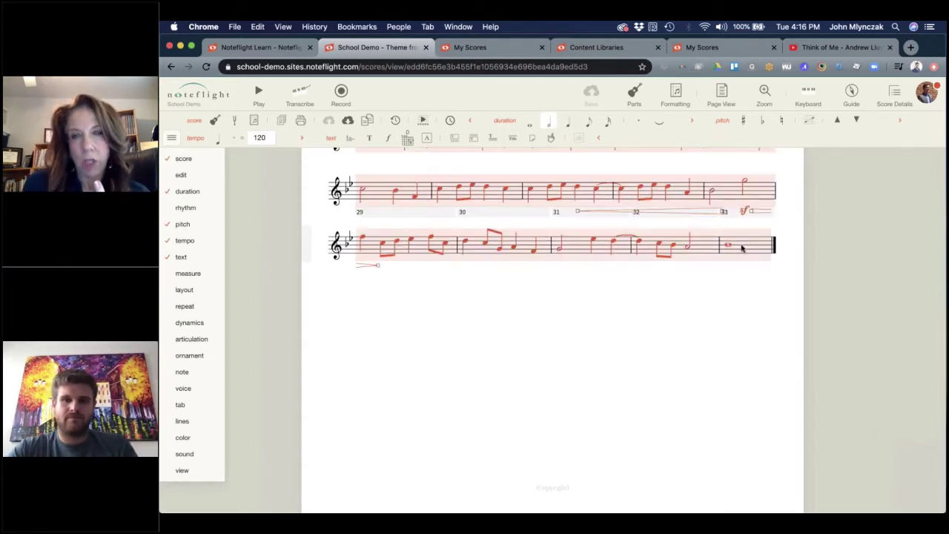
key(Delete)
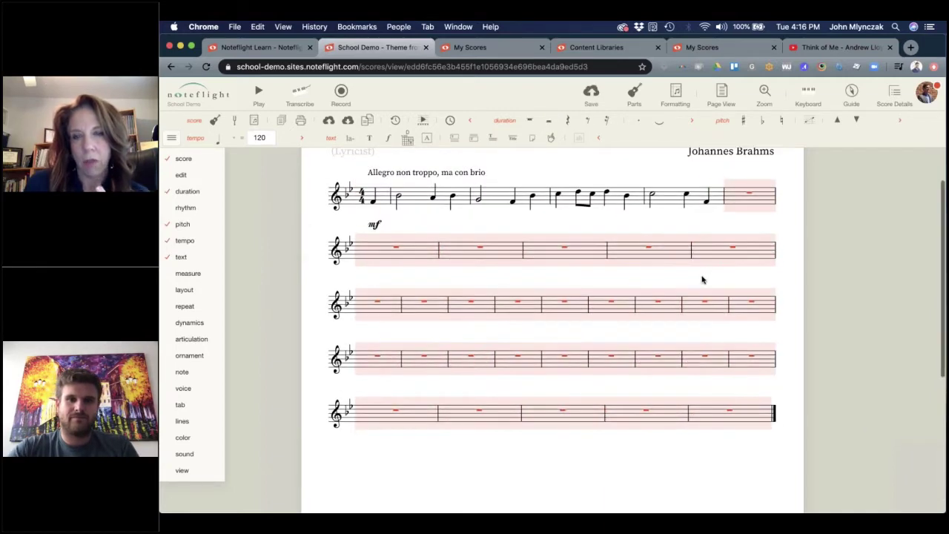
Step: Delete empty measures 10 through 33 from the end of the score and save it
click(701, 293)
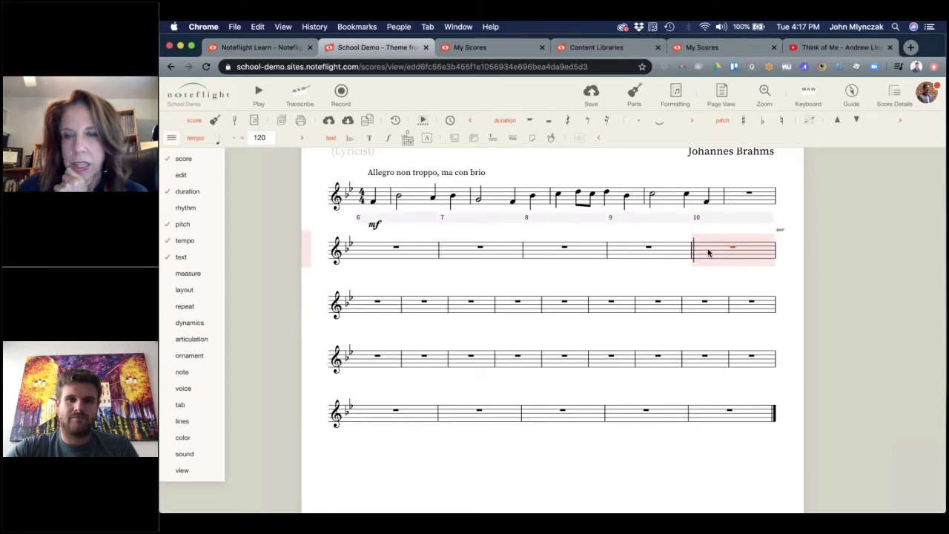
shift+click(706, 416)
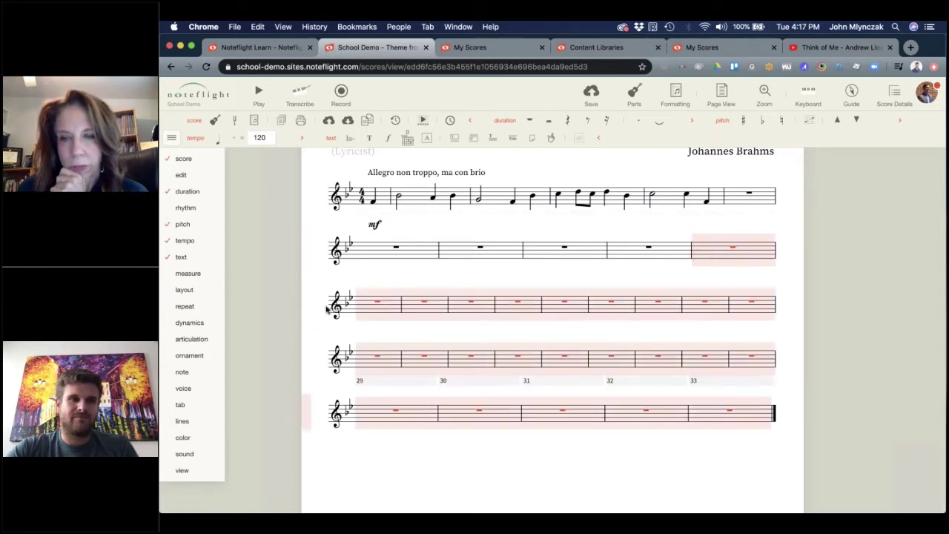
click(188, 273)
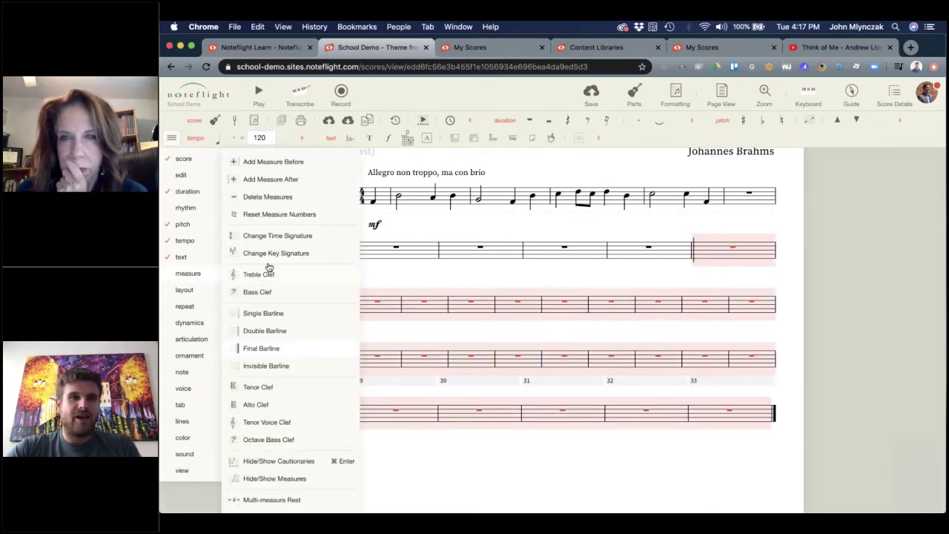
click(267, 197)
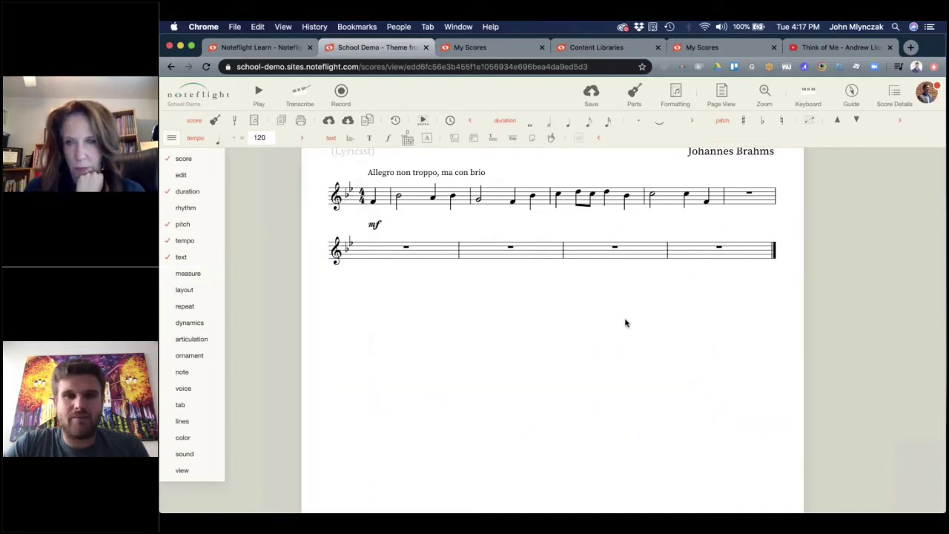
scroll(625, 323, up, 2)
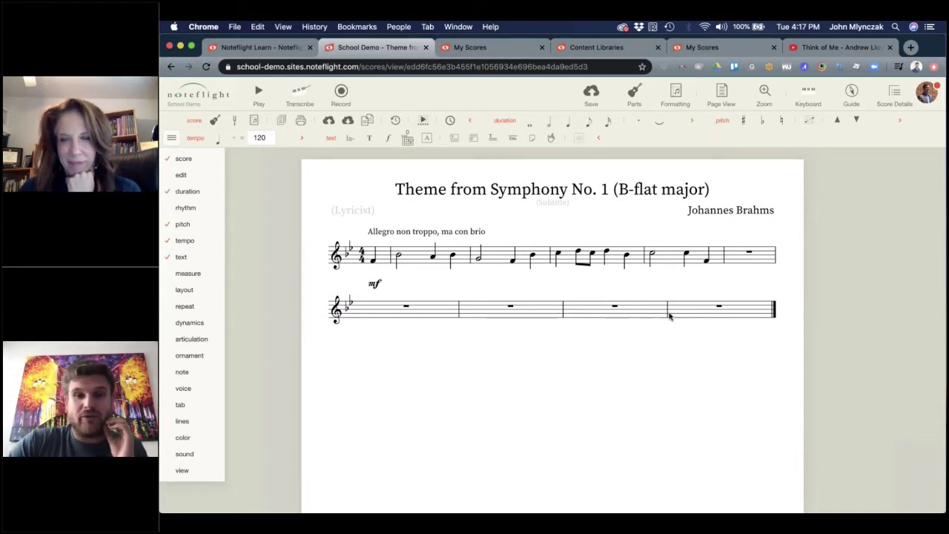
click(591, 95)
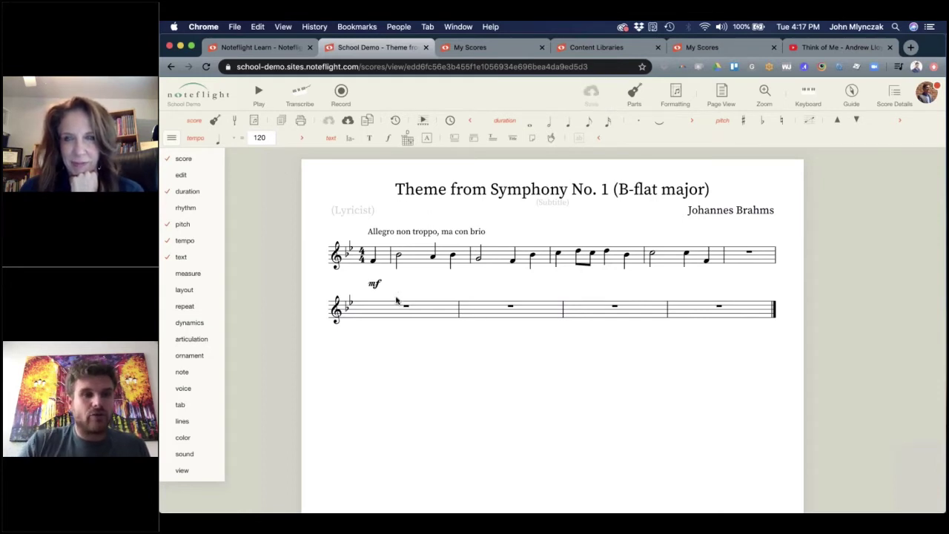
Step: Show the prompt field above the first system and enter "Type instructions" in it
mouse_move(182, 260)
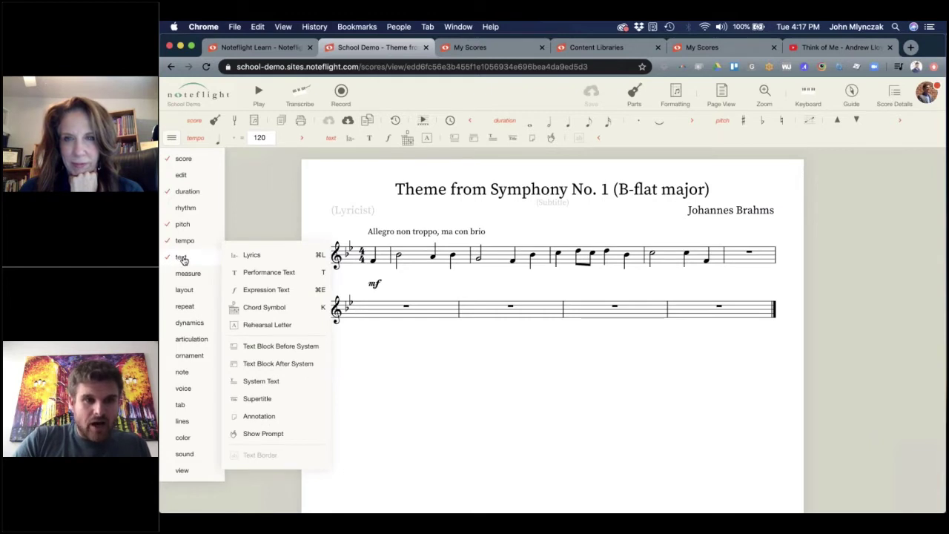
click(262, 434)
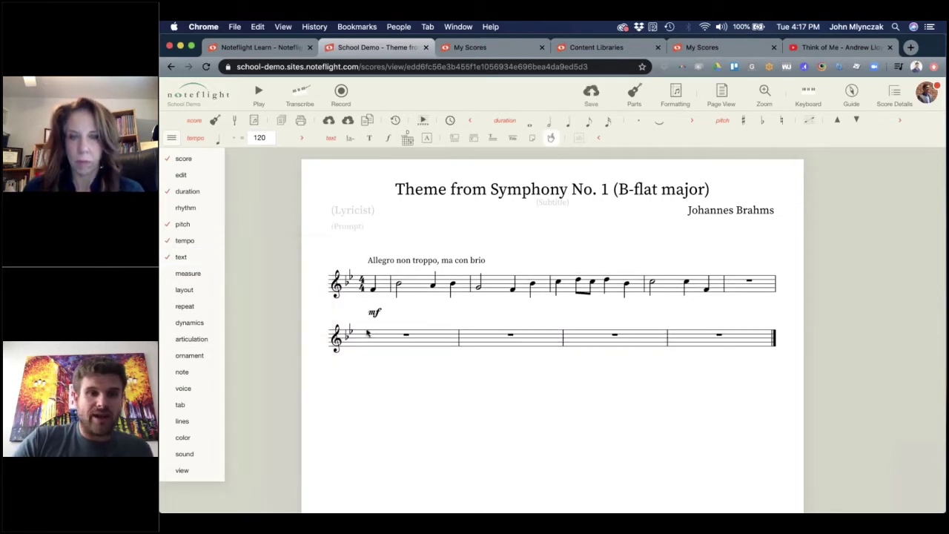
click(339, 226)
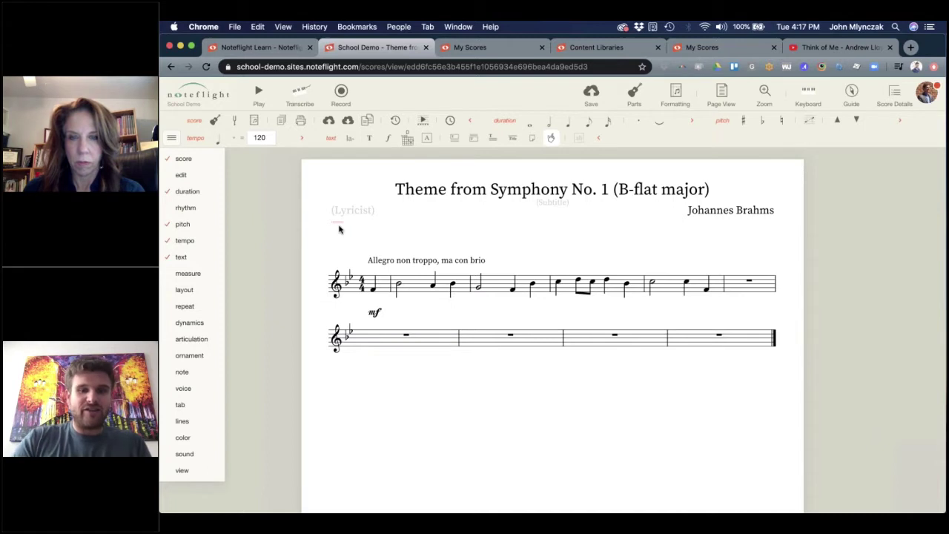
text(Typ)
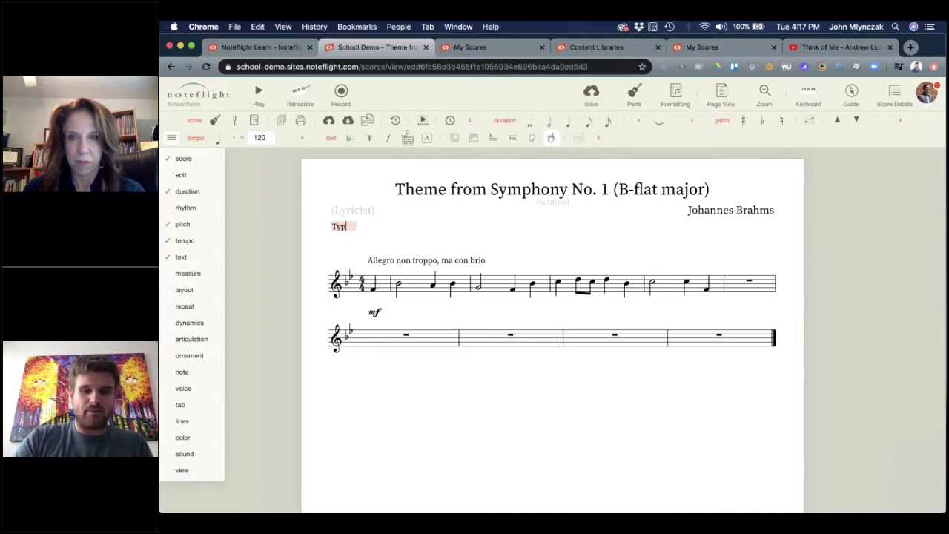
text(e instructions)
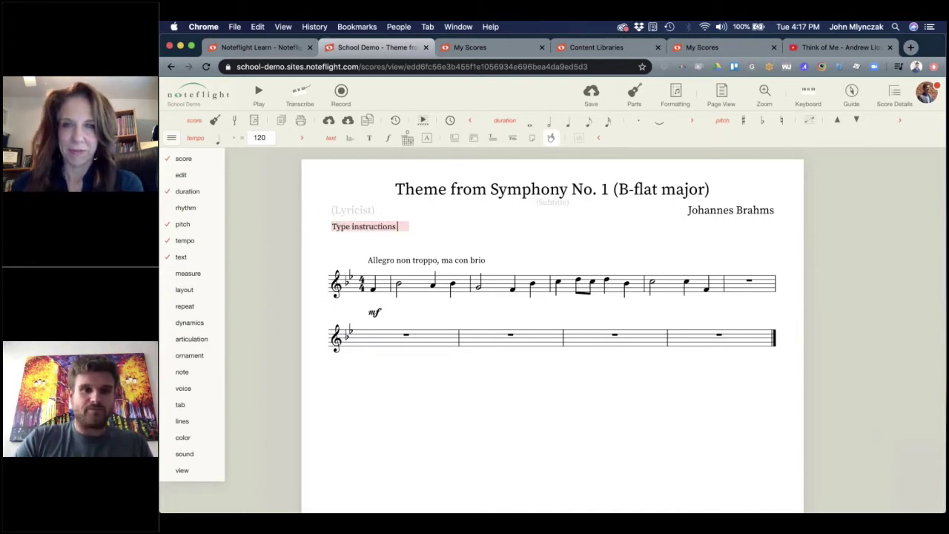
click(419, 244)
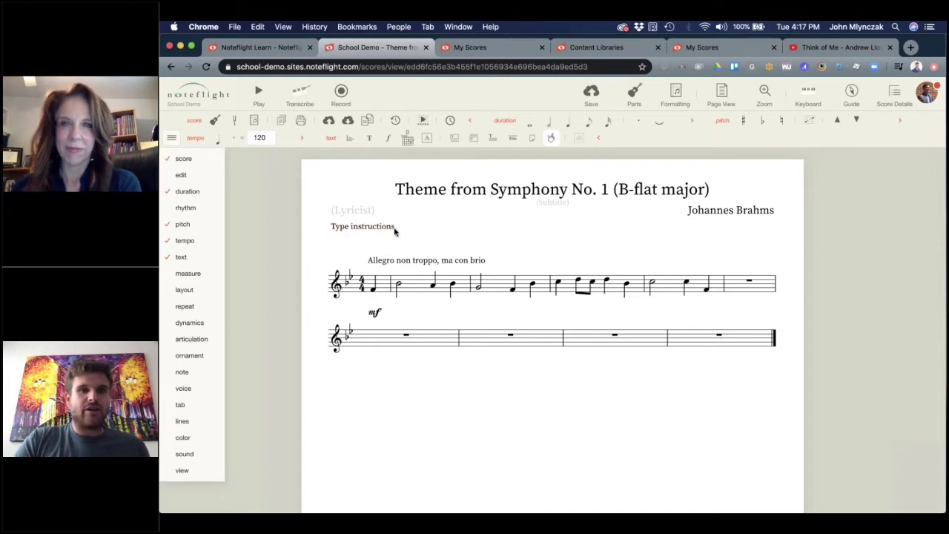
Step: Add a second line reading "type more" to the prompt text
double_click(396, 229)
click(399, 228)
key(Return)
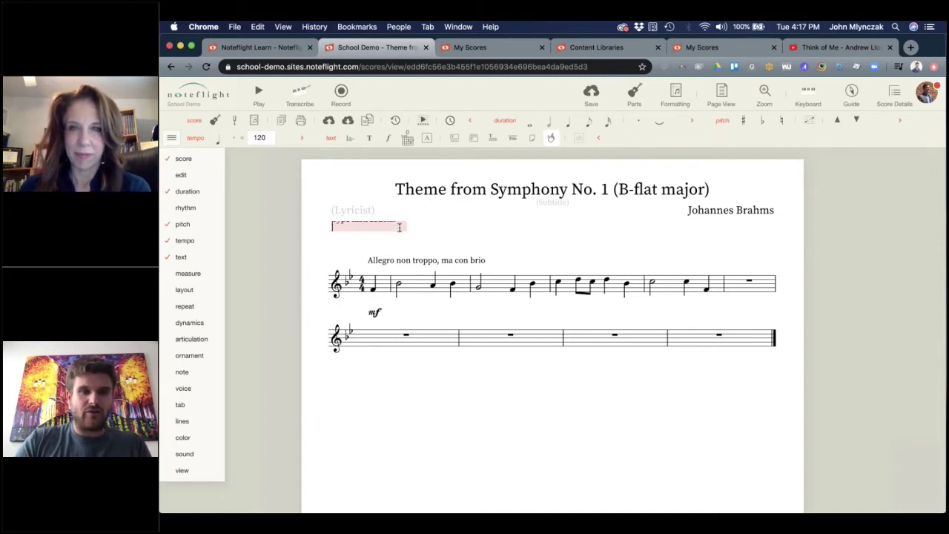
text(typ)
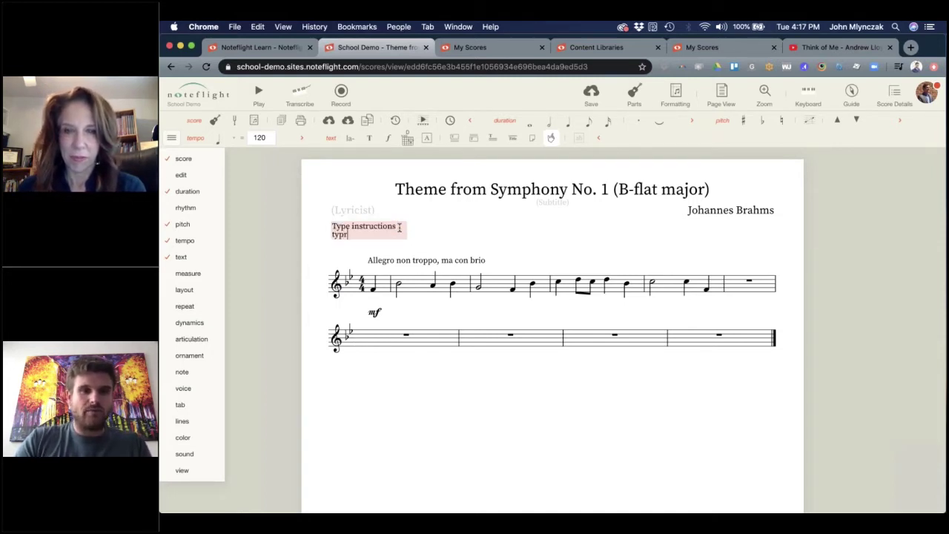
text(e more)
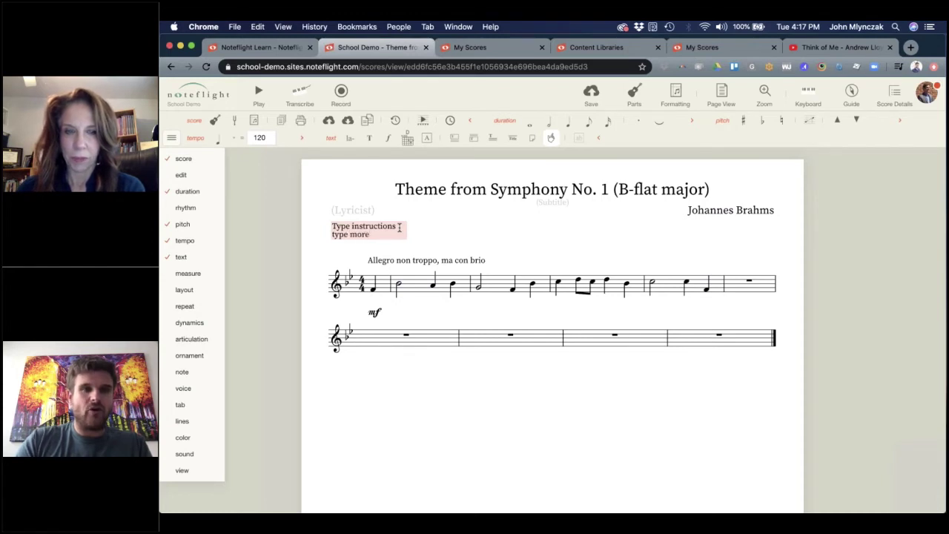
click(483, 235)
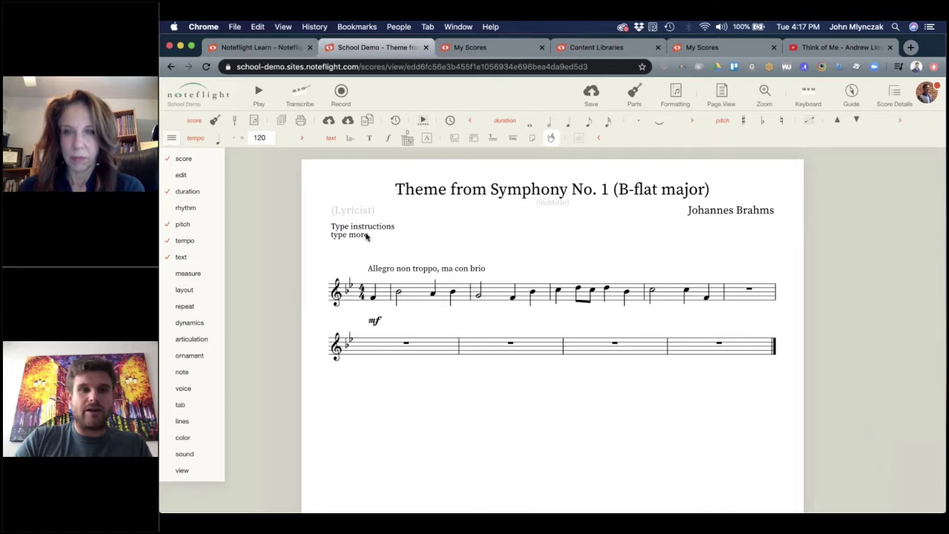
Step: Replace the whole prompt text with "Complete the last 4 bars"
double_click(367, 235)
shift+click(330, 227)
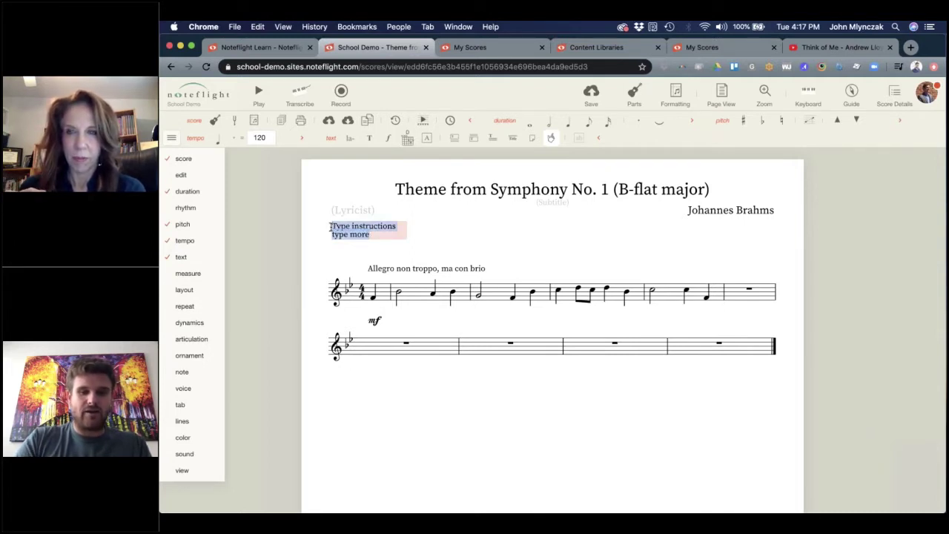
text(Comlete the last)
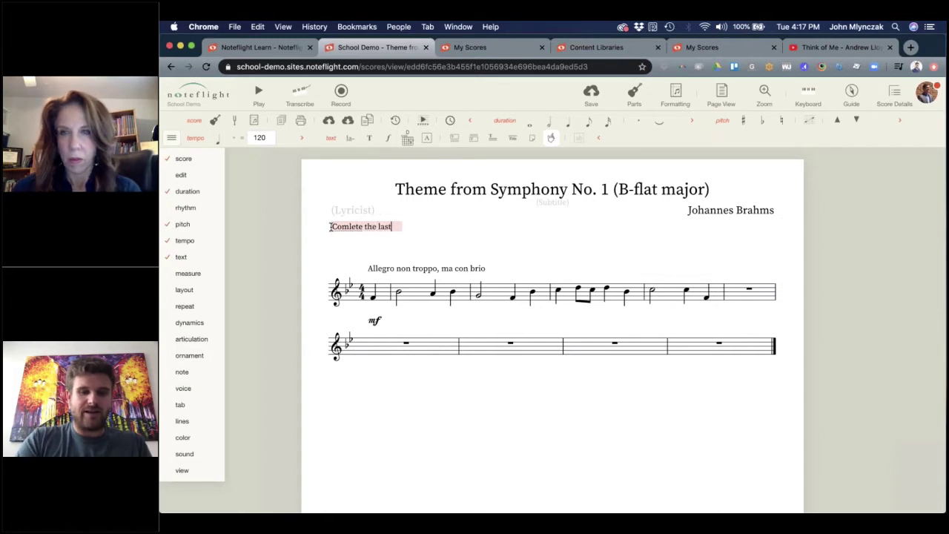
text( 4 bars)
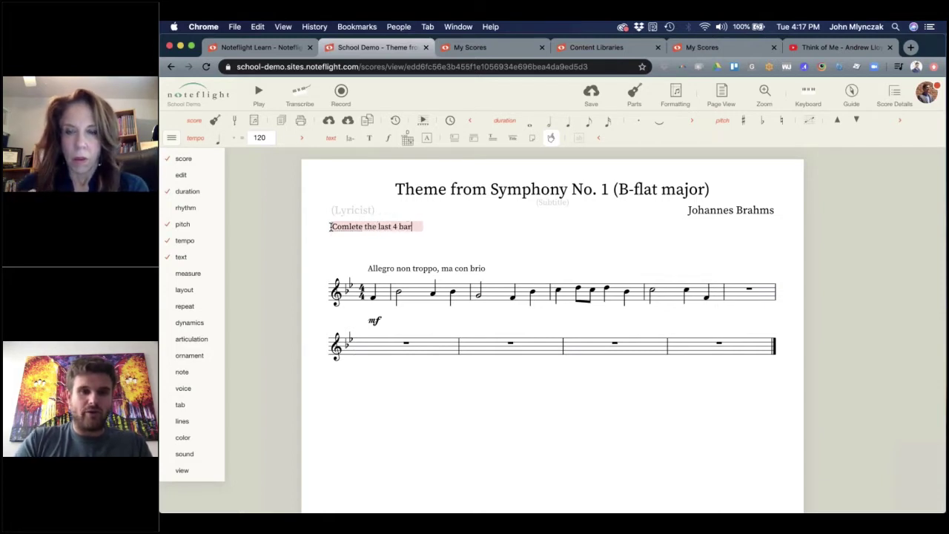
click(346, 227)
text(p)
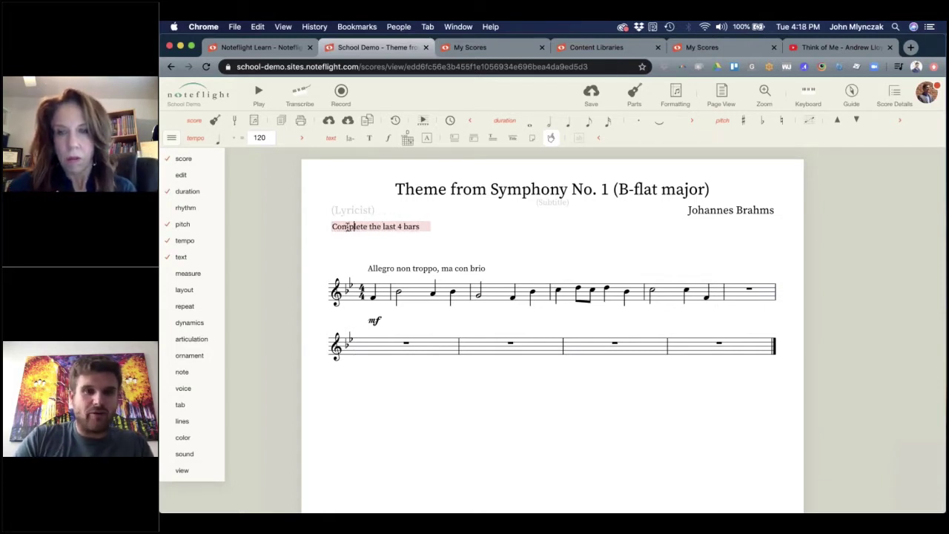
click(465, 231)
Step: Delete empty measure 9 and insert a system break after measure 4
click(696, 343)
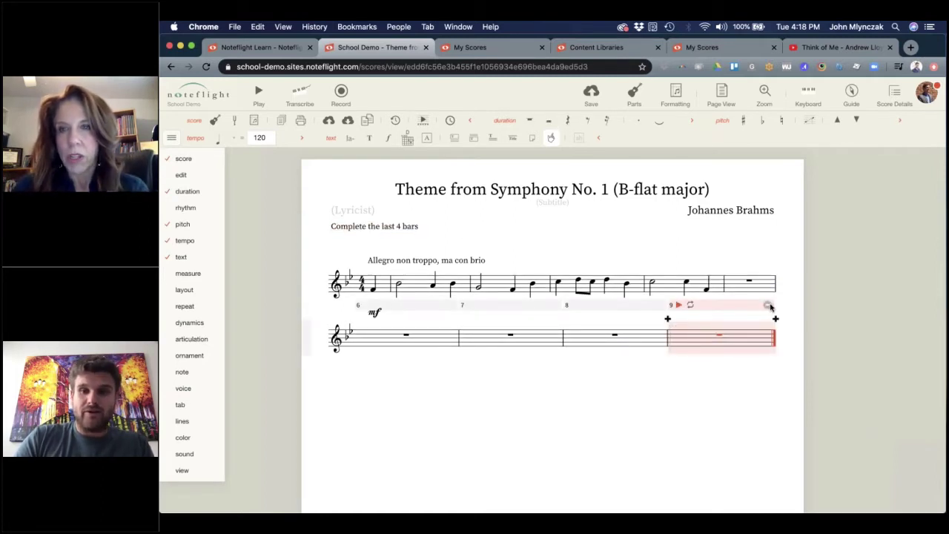
click(767, 305)
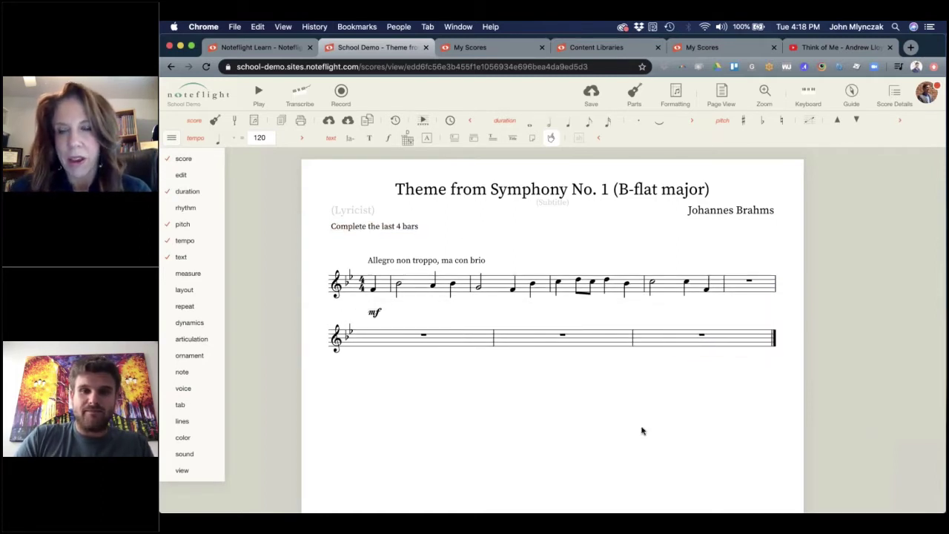
click(689, 290)
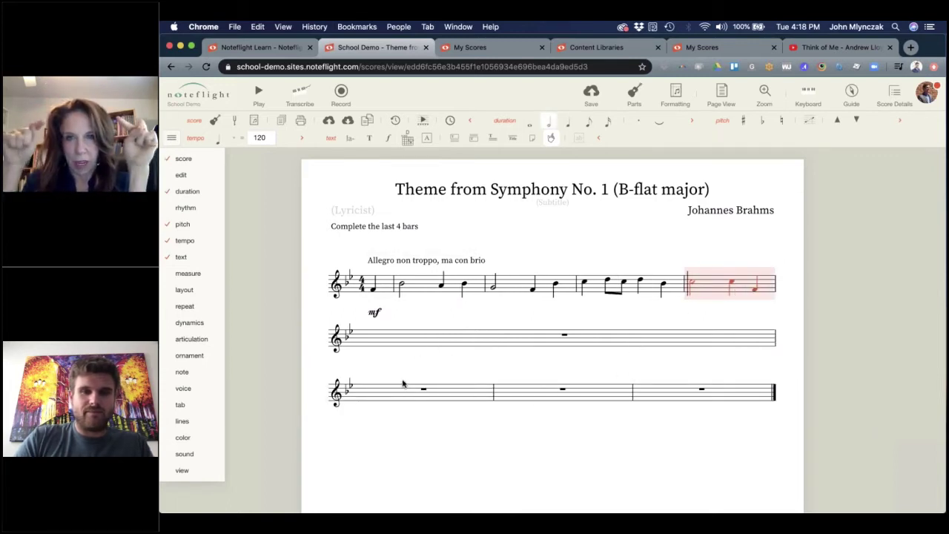
Step: Combine empty measures 5 through 8 into a single system
click(395, 340)
shift+click(726, 395)
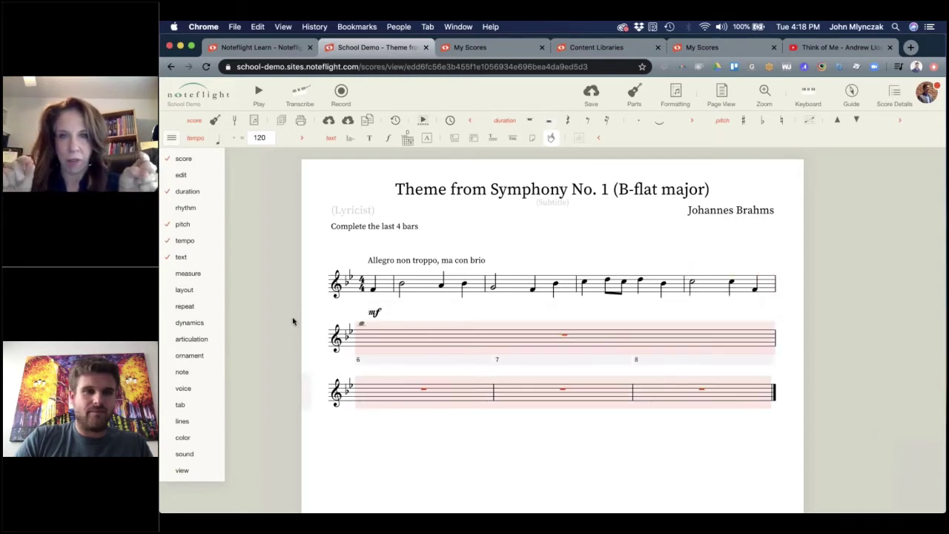
click(189, 276)
click(191, 290)
click(257, 320)
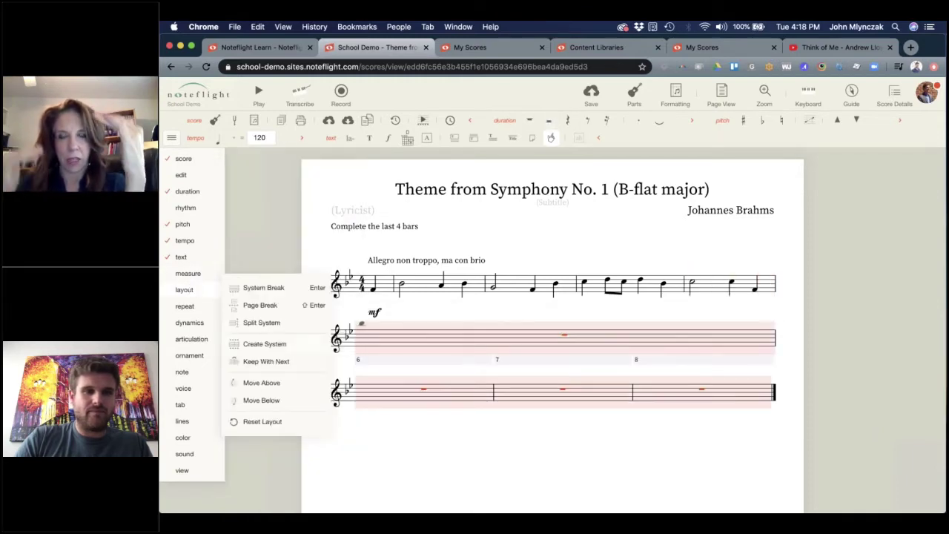
click(533, 442)
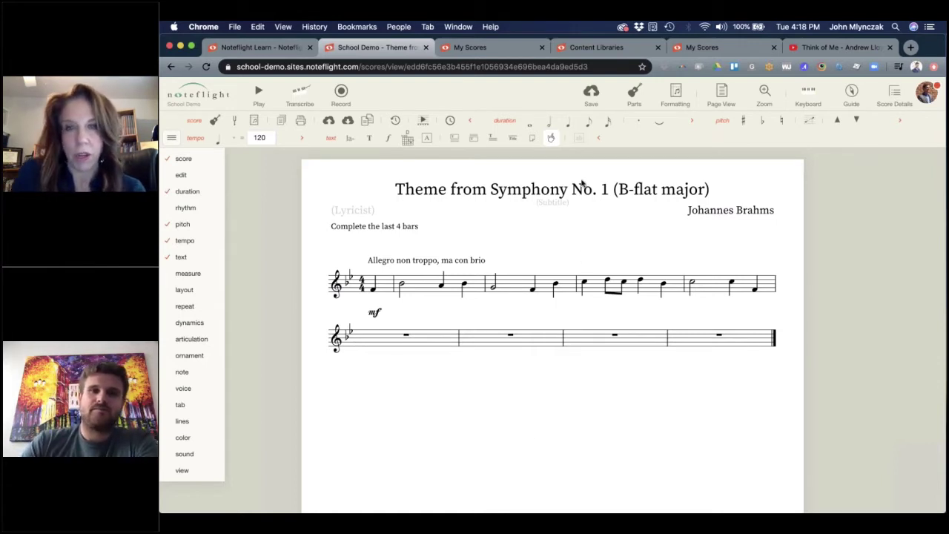
Step: Add an Oboe part to the score below the Flute and clear the selection
click(633, 95)
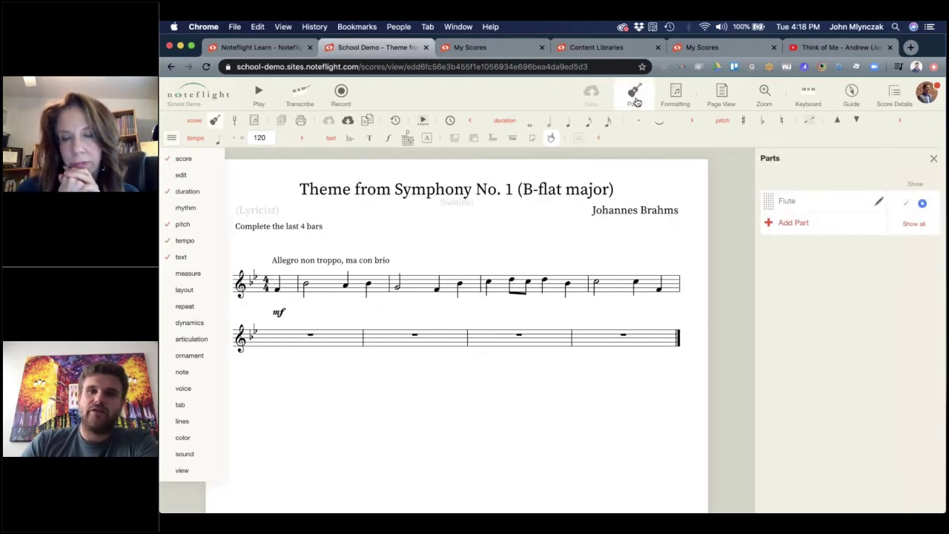
click(792, 222)
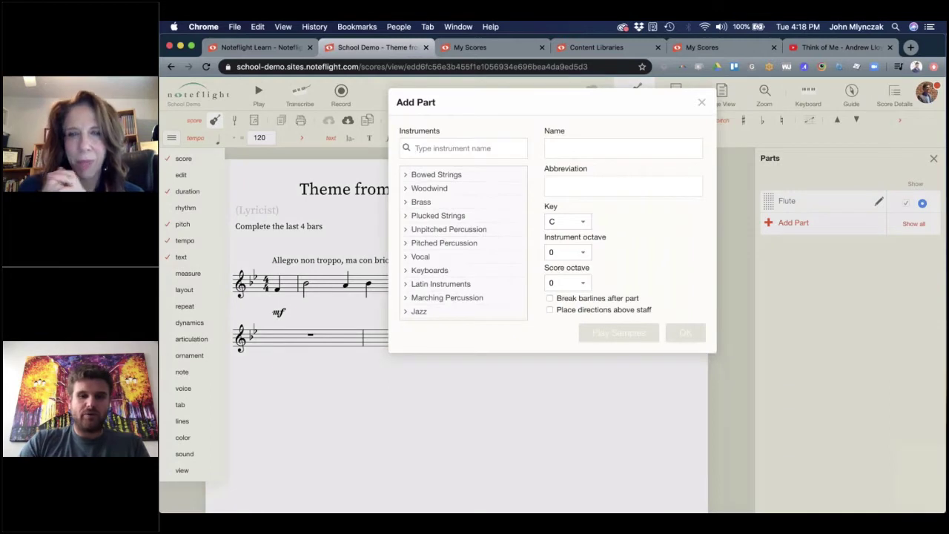
text(ob)
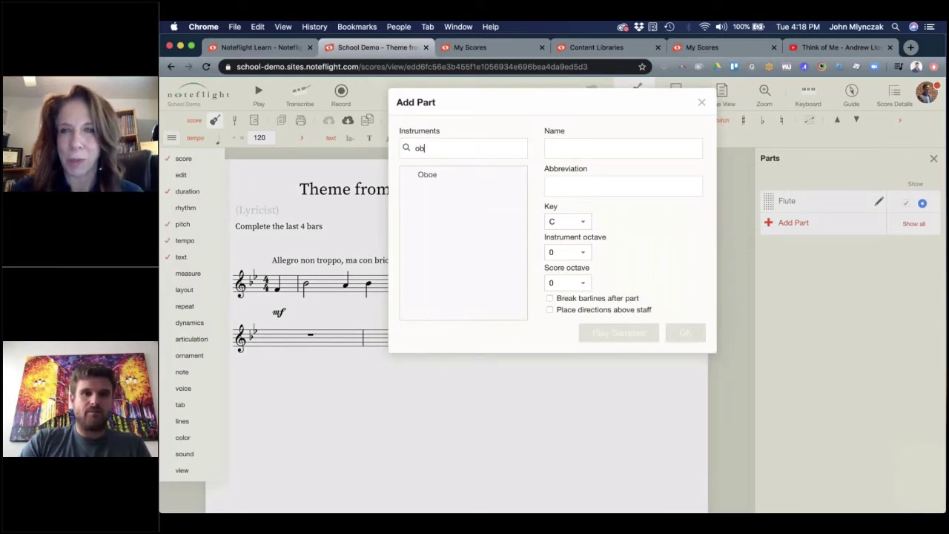
click(436, 175)
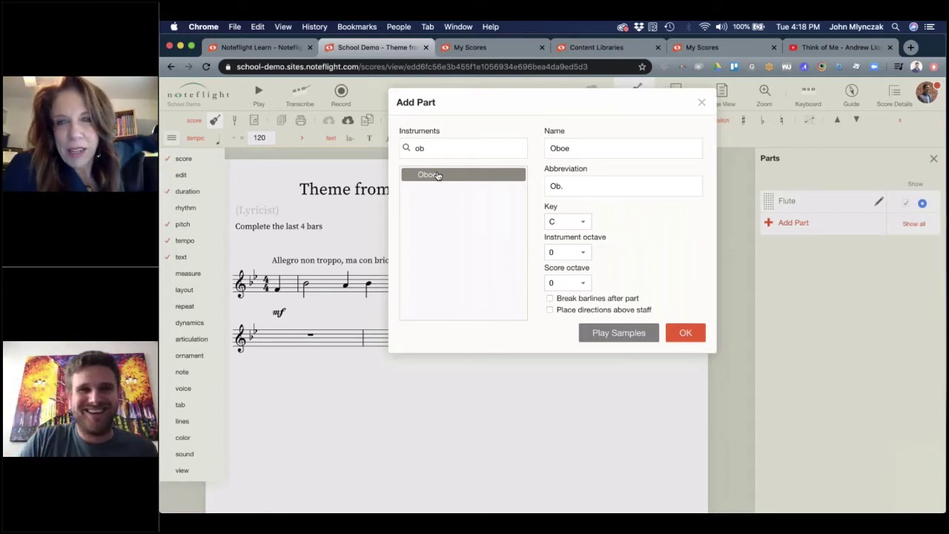
click(685, 332)
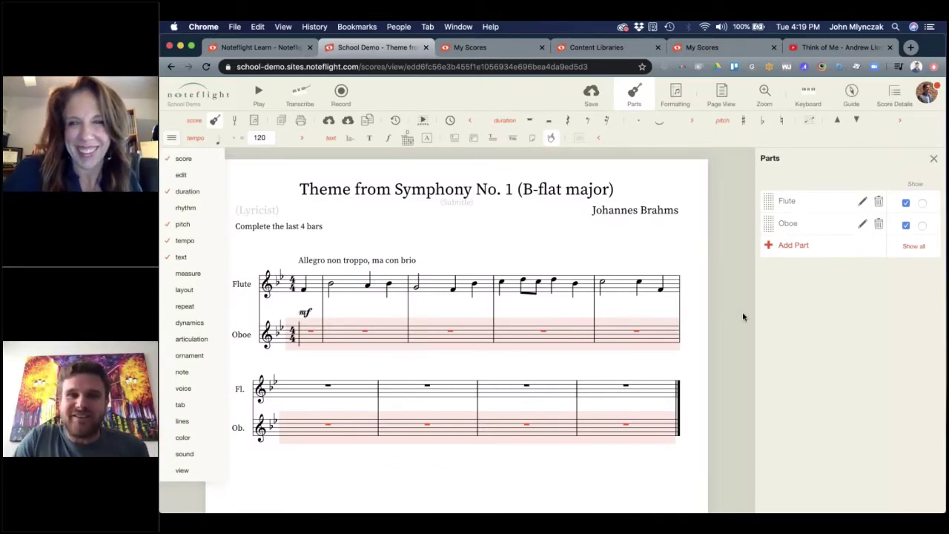
click(642, 182)
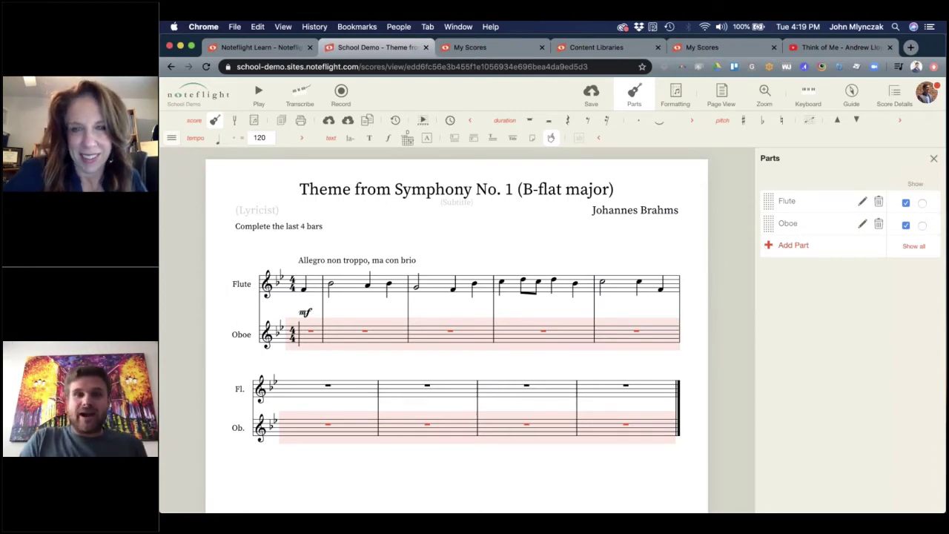
click(634, 95)
key(Escape)
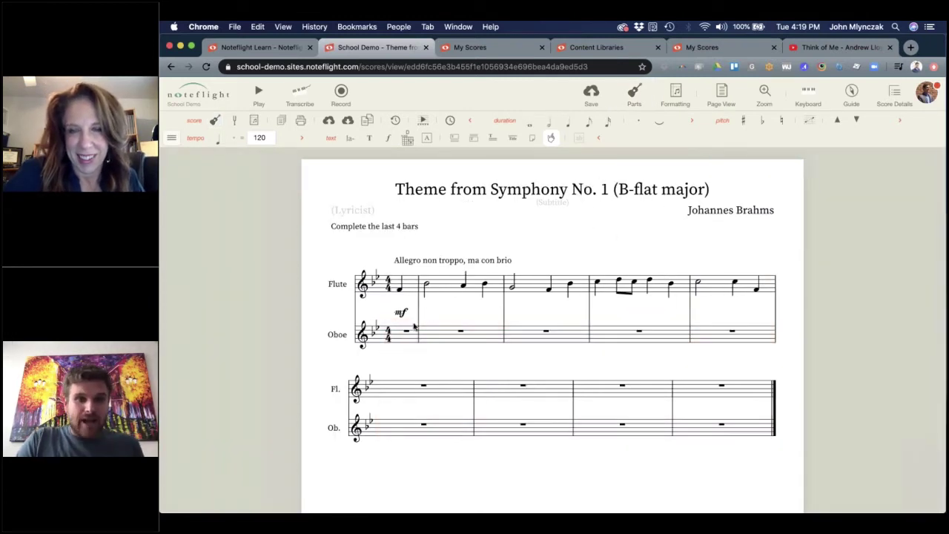
Step: Copy the flute melody from the pickup through measure 4 into the oboe staff and delete its duplicate "Allegro non troppo, ma con brio" marking
click(415, 286)
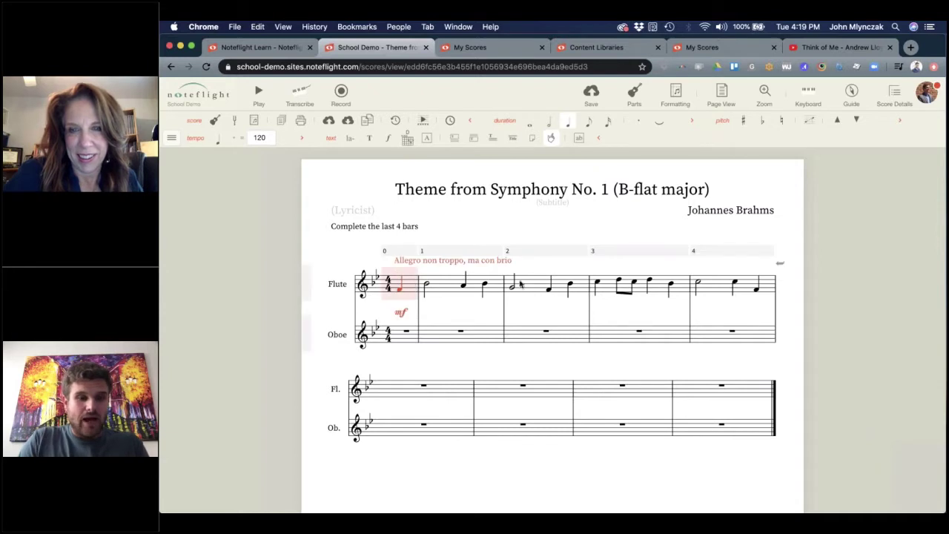
shift+click(751, 291)
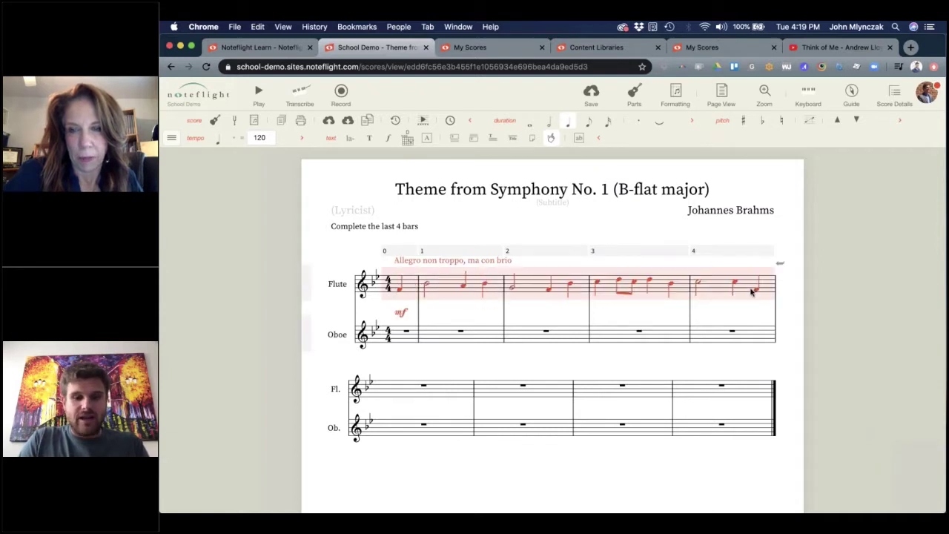
key(ctrl+Down)
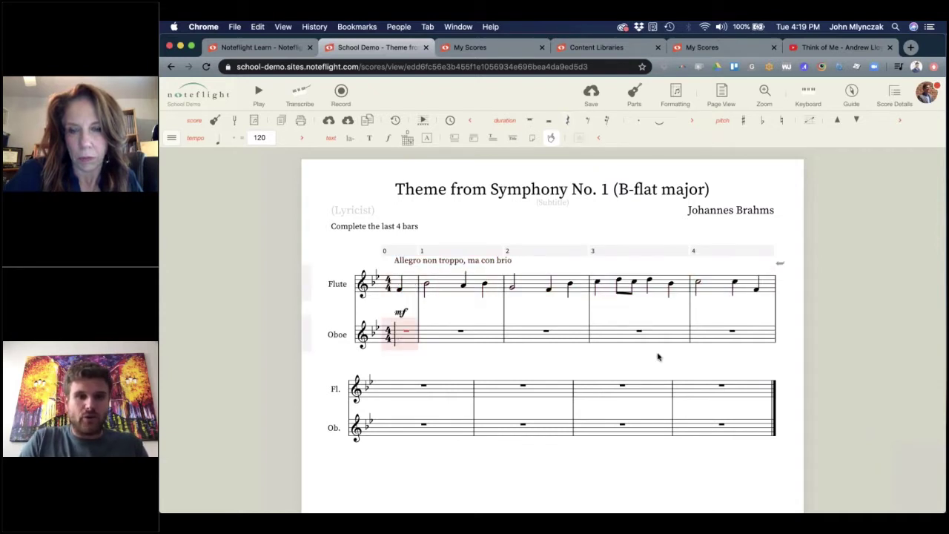
shift+click(768, 341)
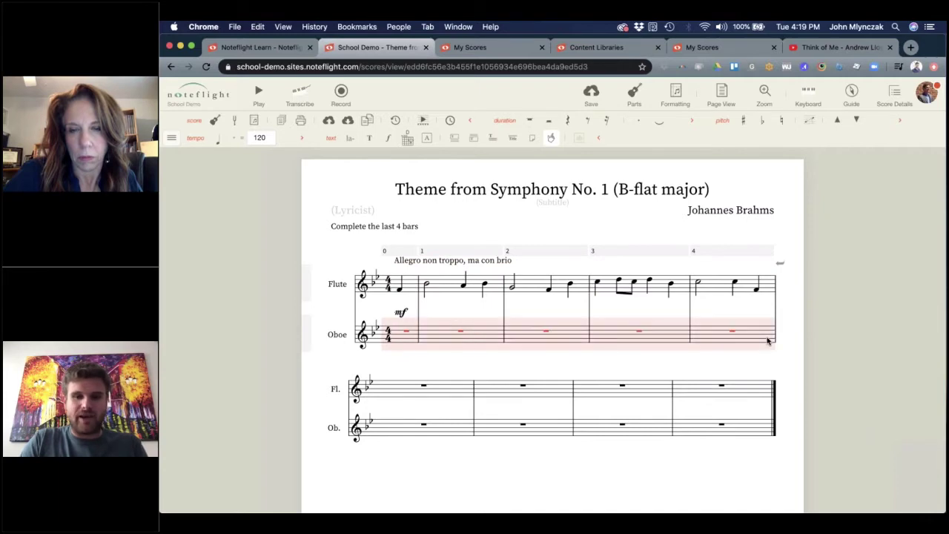
key(super+v)
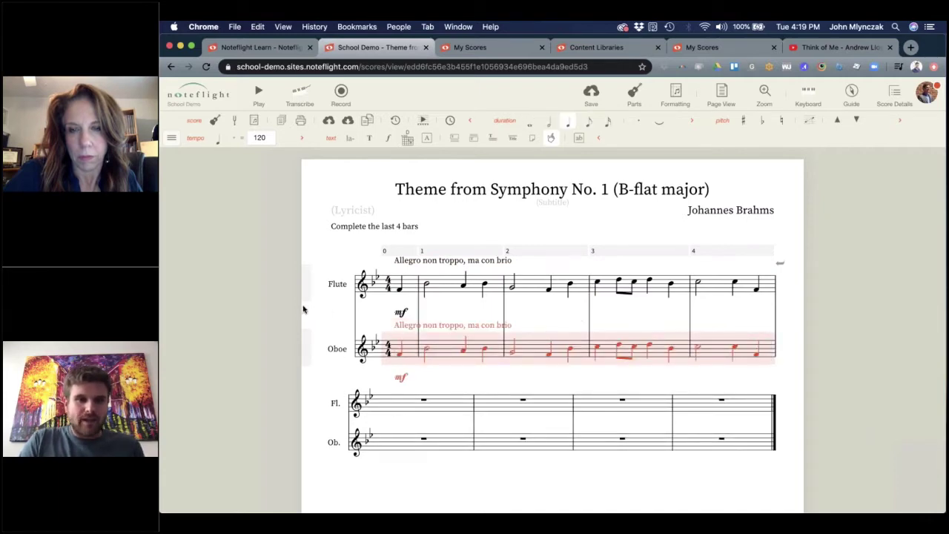
key(Escape)
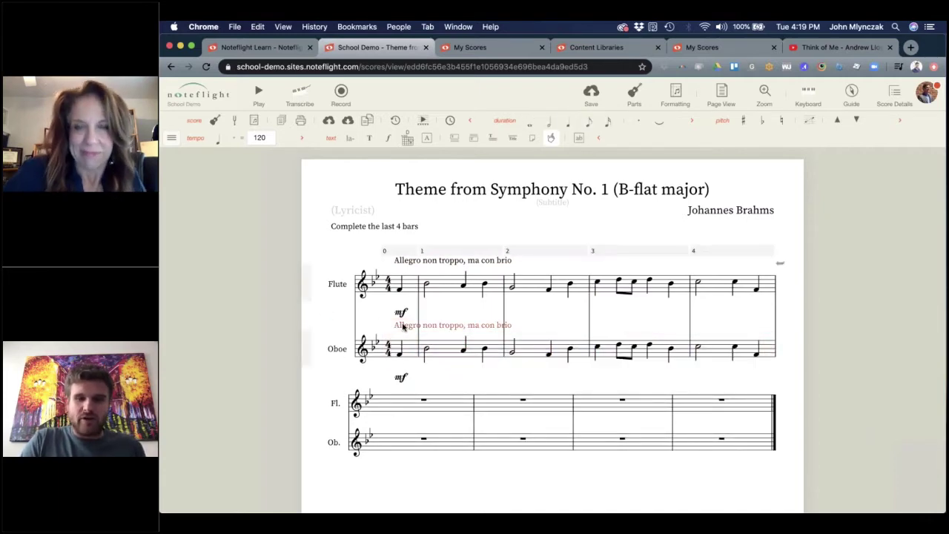
key(BackSpace)
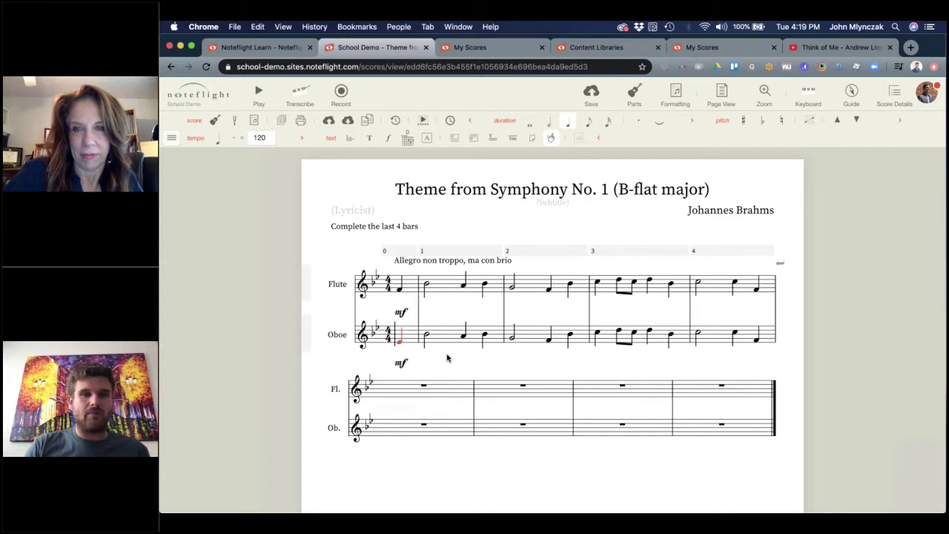
Step: Harmonize the oboe opening by setting the pickup note to C and the half note in measure 1 to D
key(d)
key(Right)
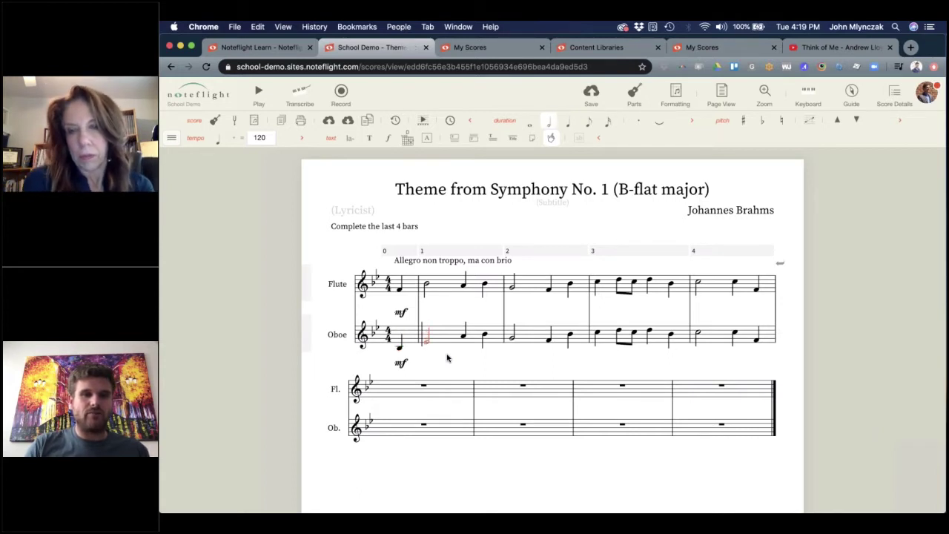
click(399, 349)
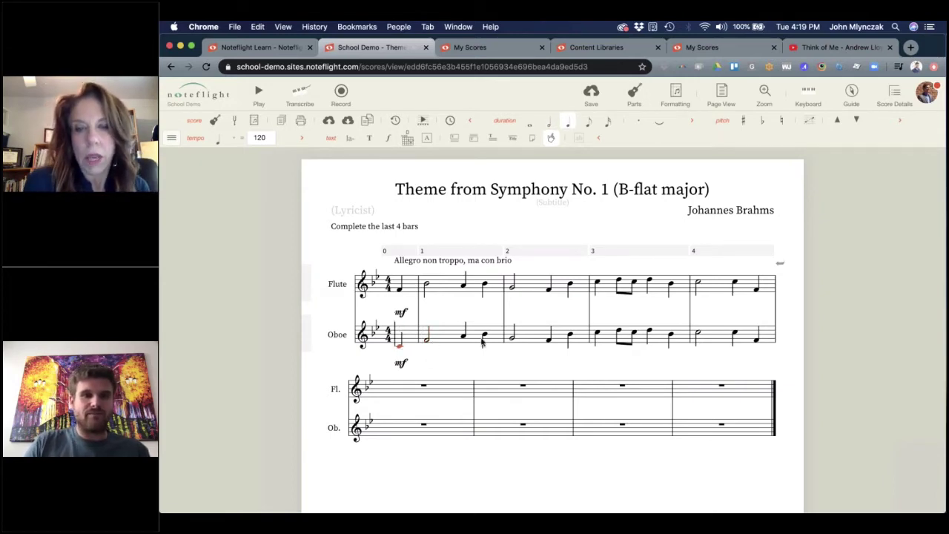
click(430, 342)
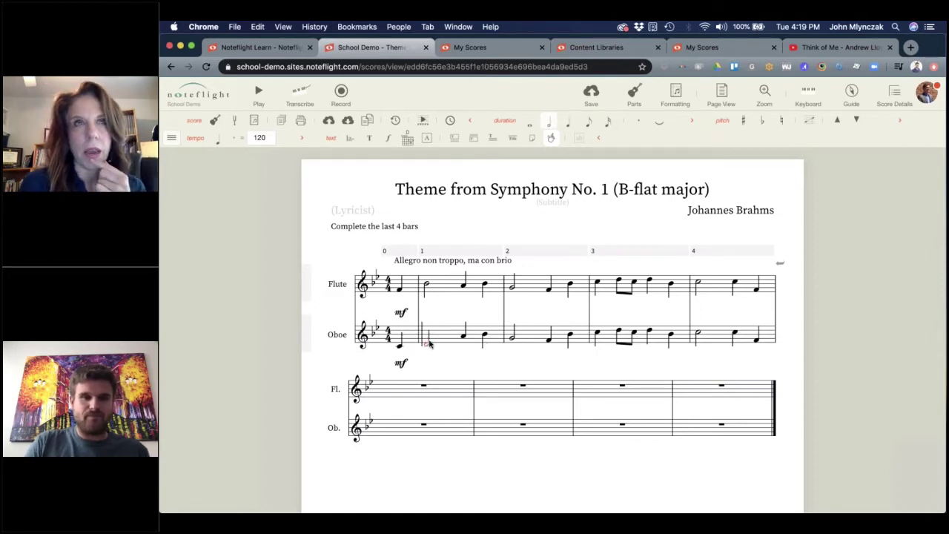
click(464, 336)
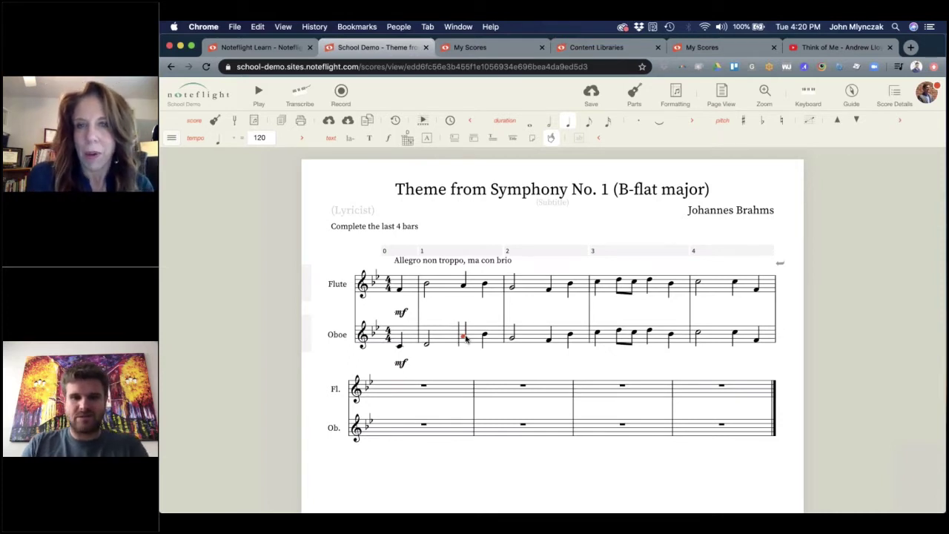
Step: Lower the system sound volume by several levels
key(XF86AudioLowerVolume)
key(XF86AudioLowerVolume)
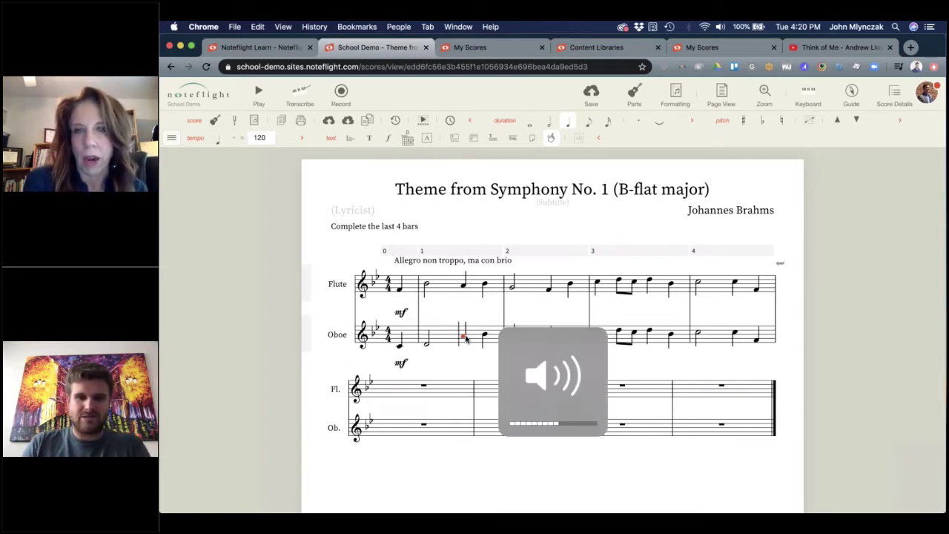
key(XF86AudioLowerVolume)
key(XF86AudioLowerVolume)
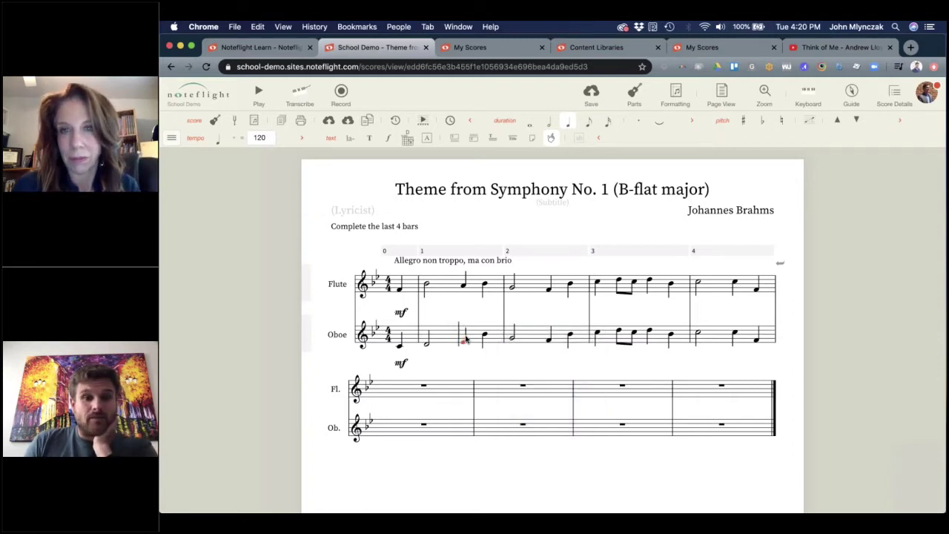
Step: Set the oboe's last two notes of measure 1 to C and D and its measure 2 half note to D, and save
click(466, 339)
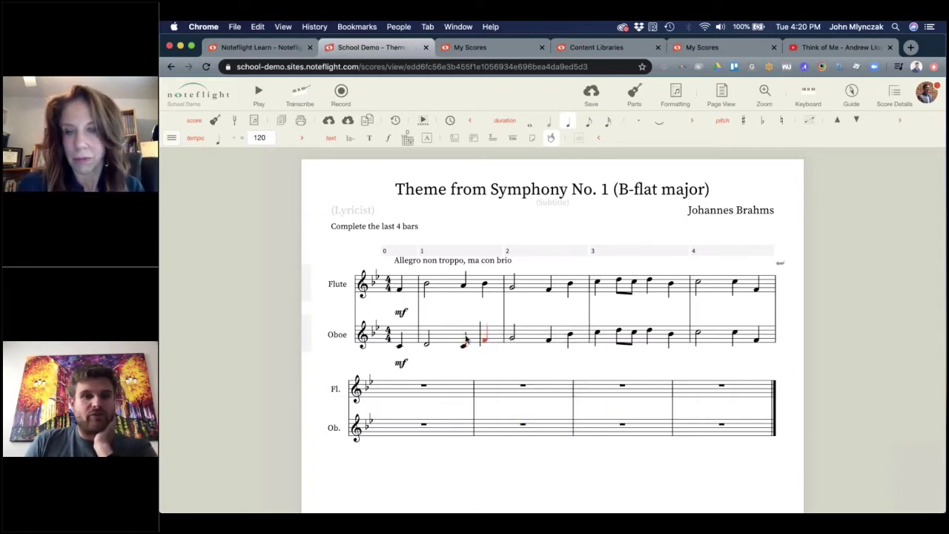
key(e)
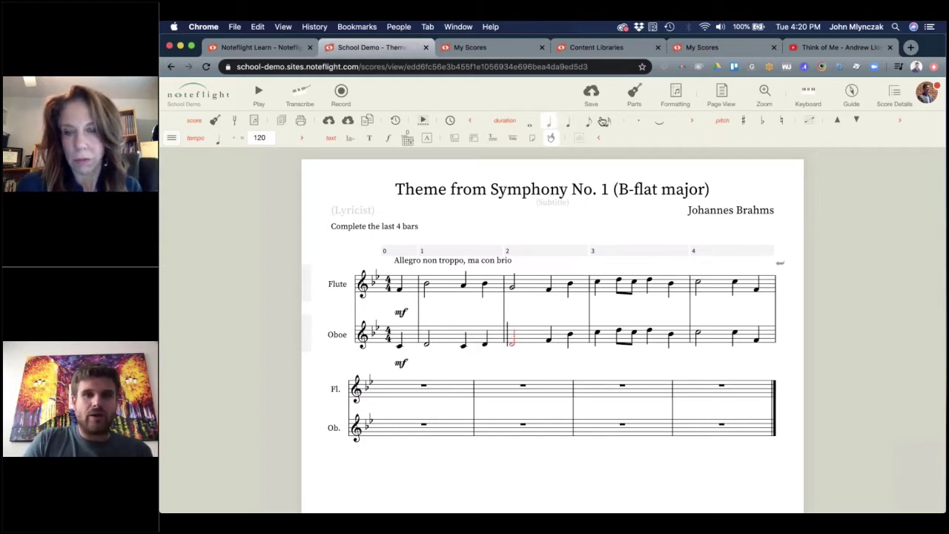
click(591, 92)
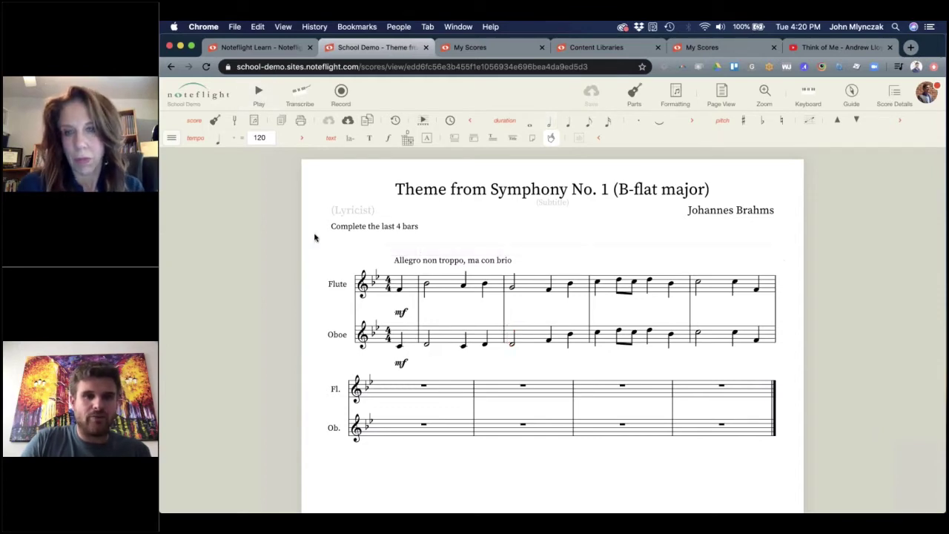
Step: Play back the flute and oboe opening into measure 2 to check the harmony, with the sound volume raised
click(258, 92)
key(XF86AudioRaiseVolume)
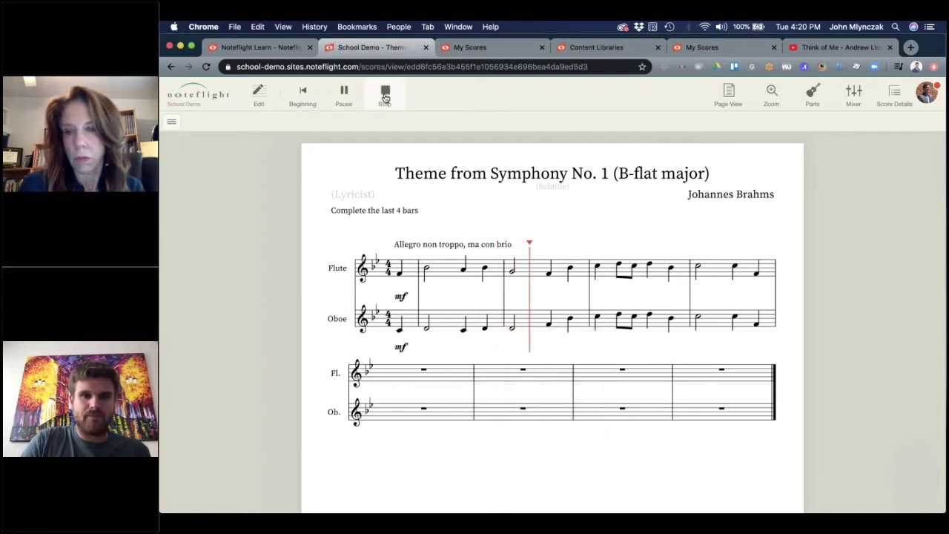
click(384, 98)
Step: Raise the oboe's half note in measure 2 to E-flat, check it with playback, and save the score
click(514, 345)
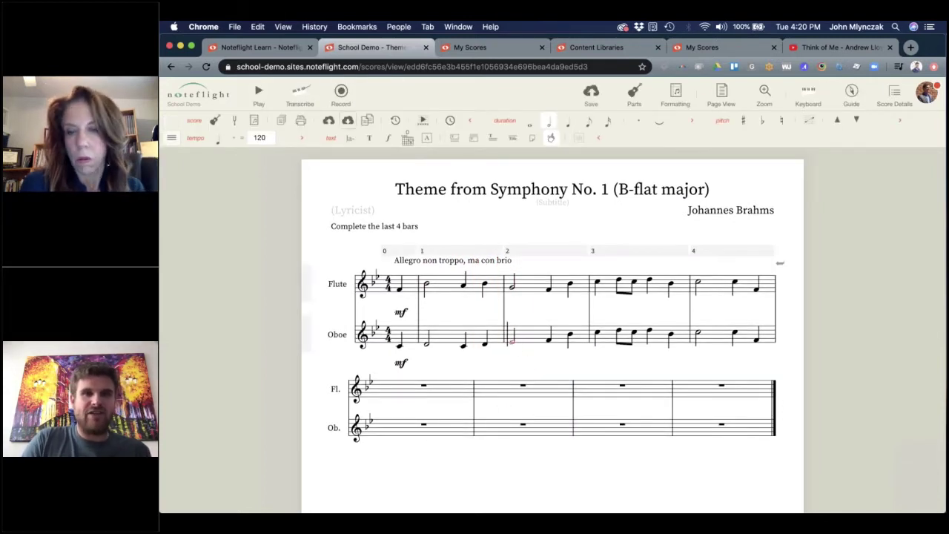
click(258, 93)
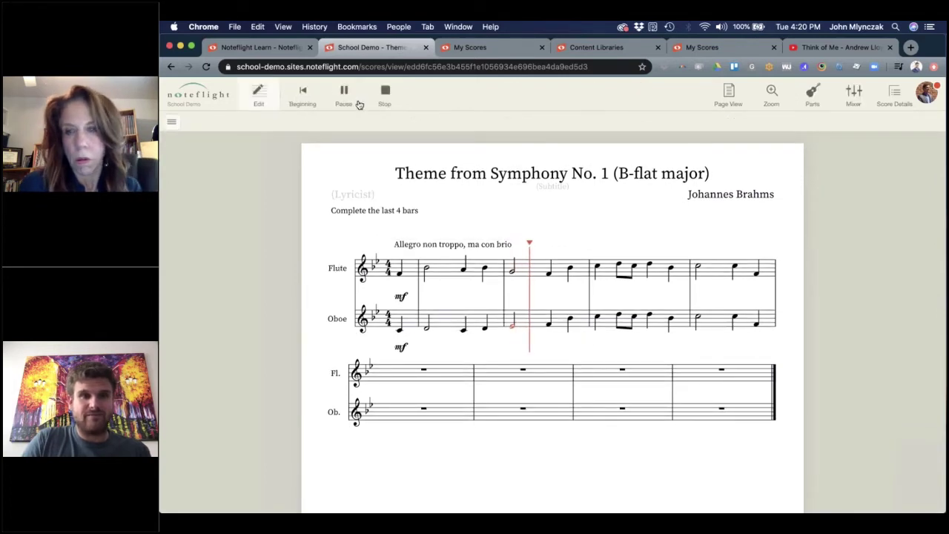
click(385, 96)
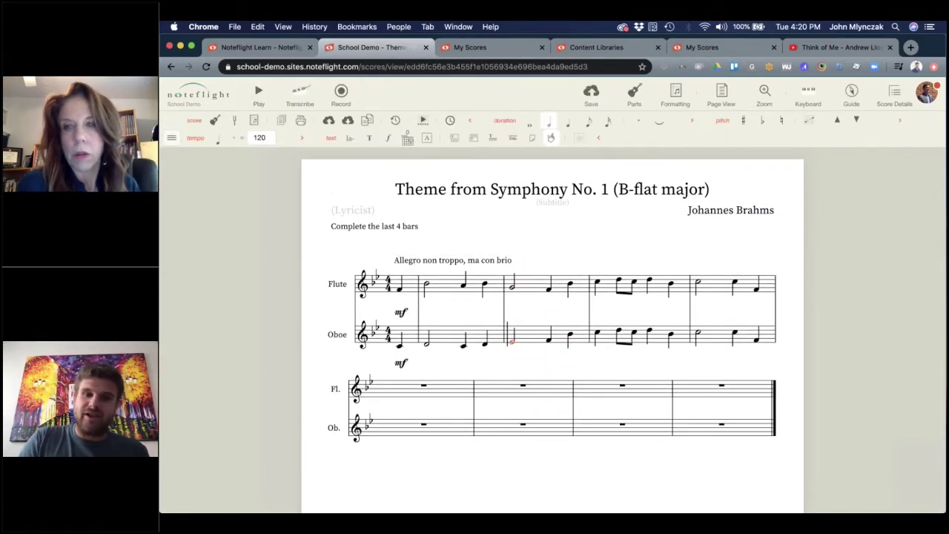
click(549, 341)
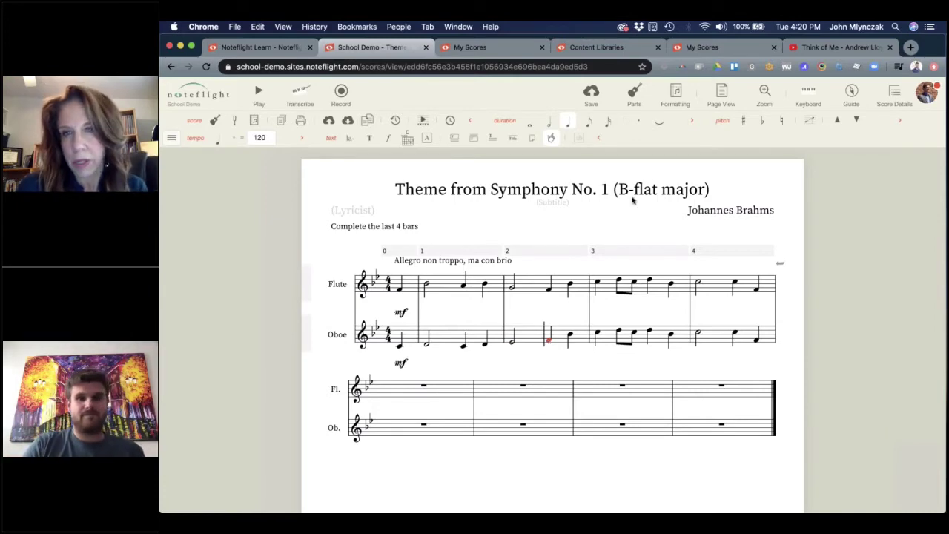
click(591, 93)
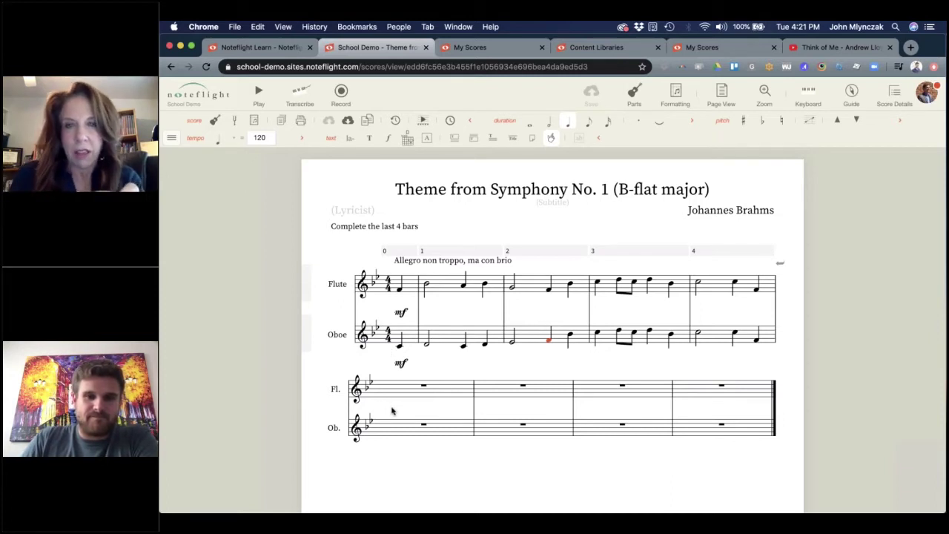
Step: Insert four additional empty measures by duplicating the empty flute measures 5 through 8, forming a third system
click(406, 290)
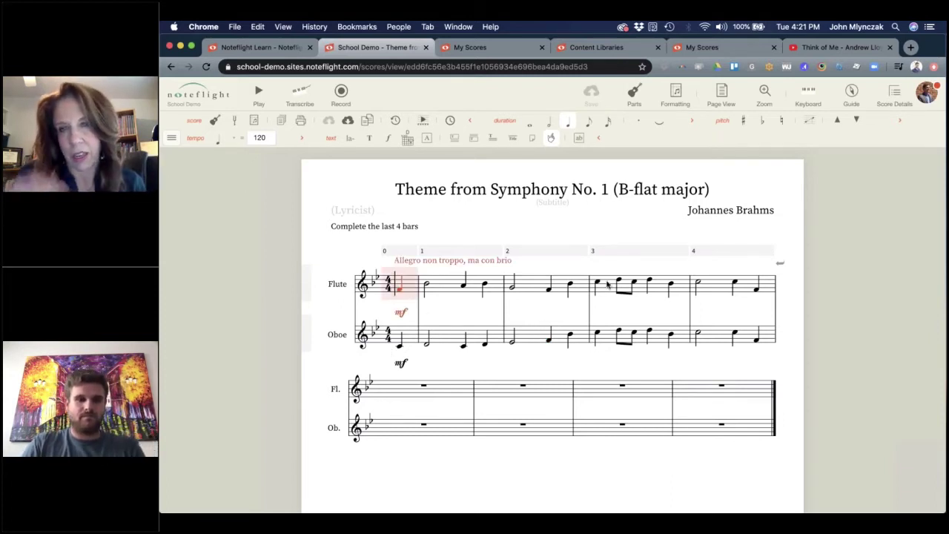
click(401, 397)
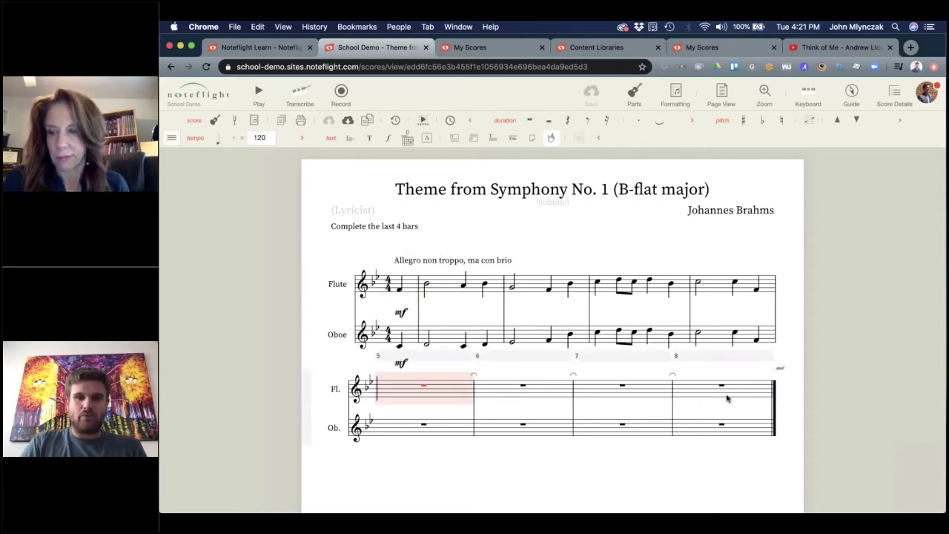
shift+click(709, 398)
key(Escape)
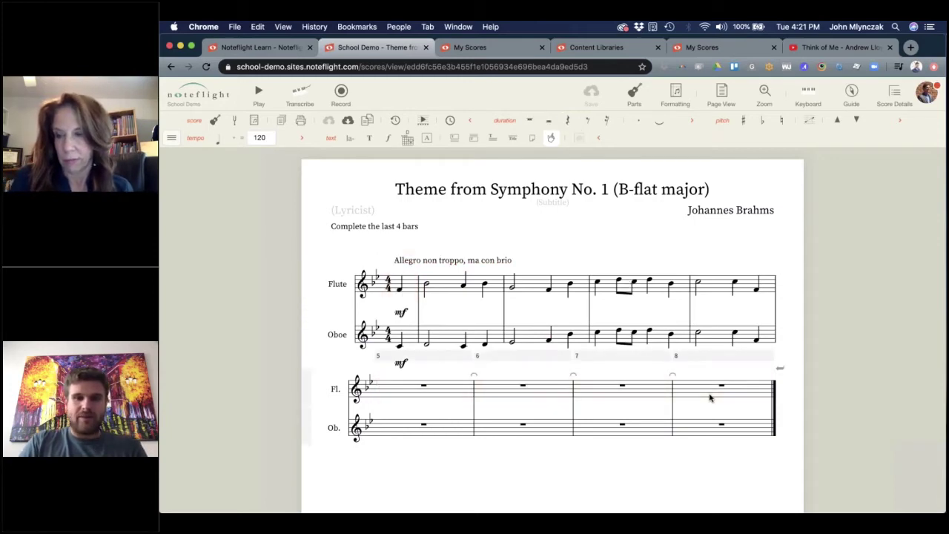
key(ctrl+v)
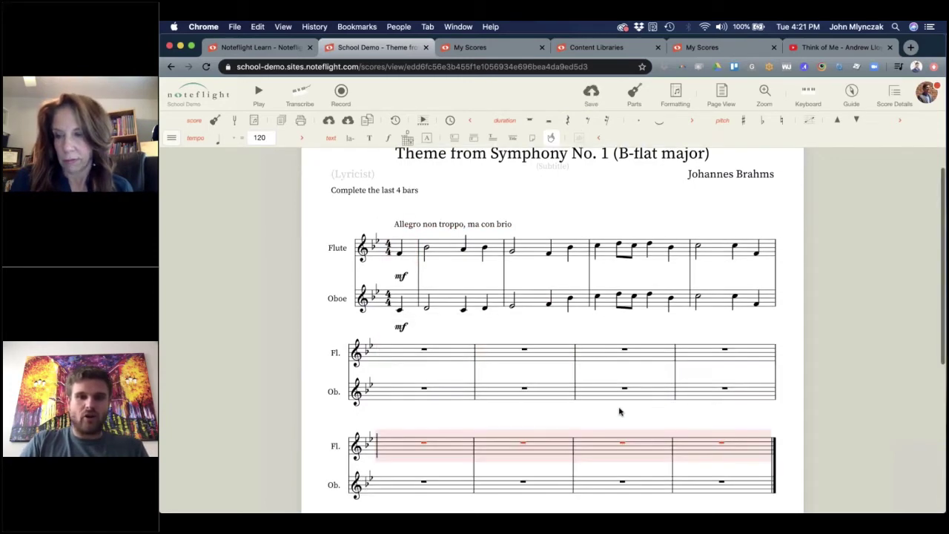
Step: Copy the flute and oboe opening, from the pickup through measure 4, into the empty system starting at measure 9
click(404, 255)
shift+click(765, 253)
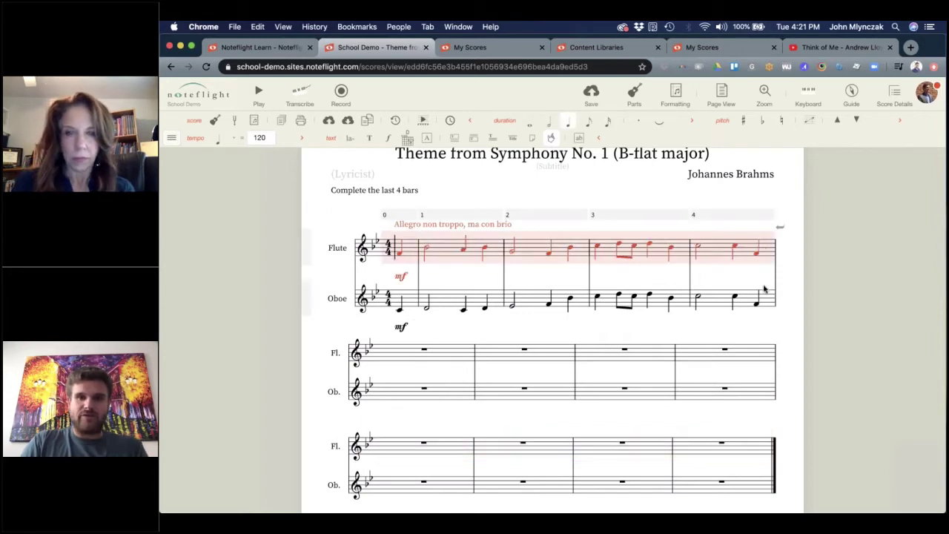
shift+click(765, 297)
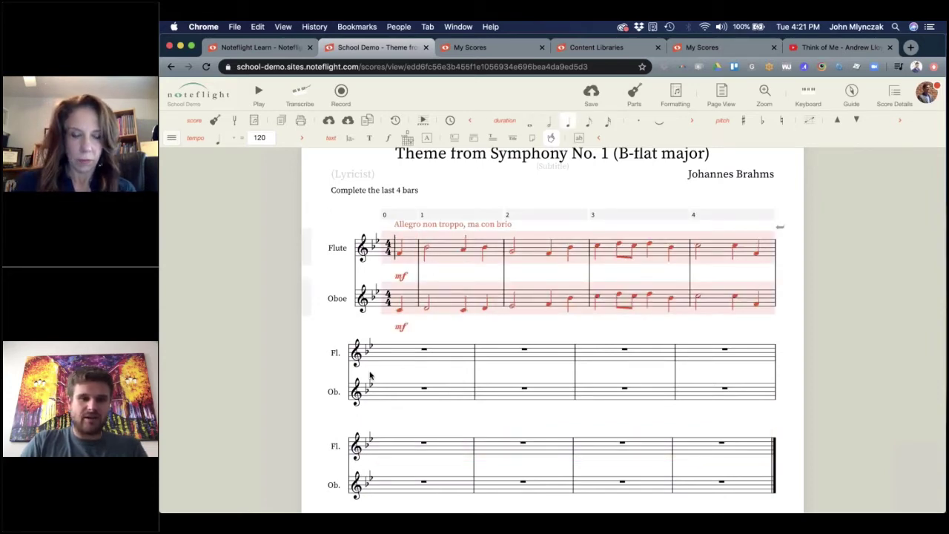
click(384, 446)
shift+click(749, 490)
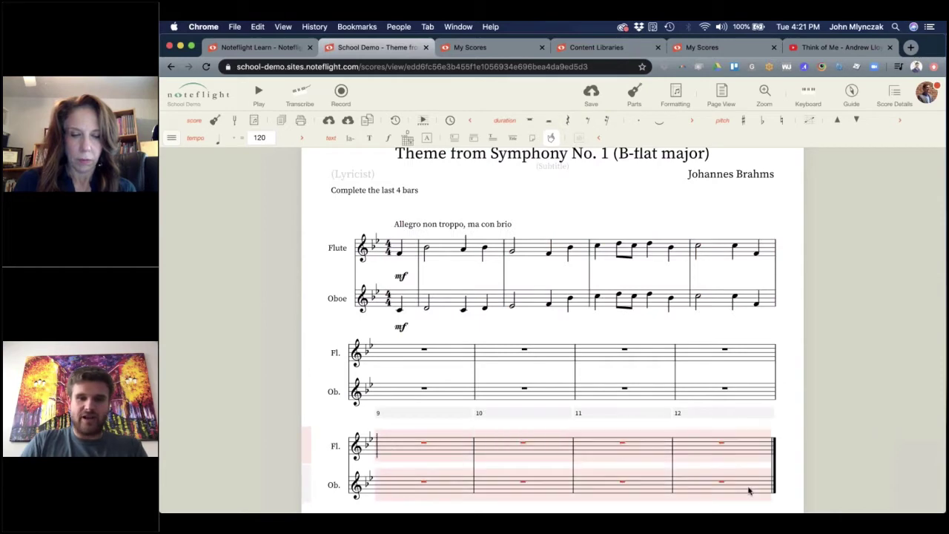
key(super+v)
scroll(644, 333, down, 1)
click(623, 297)
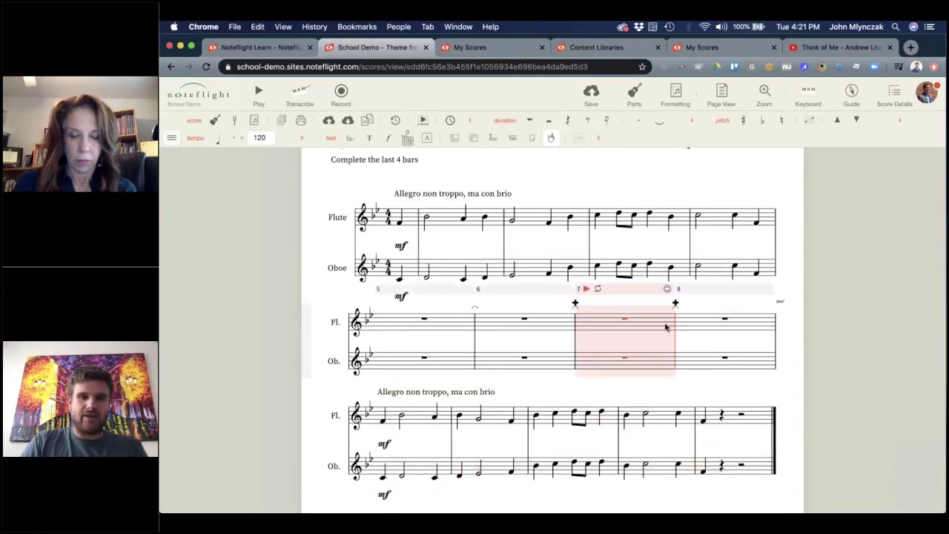
Step: Remove the duplicated "Allegro non troppo, ma con brio" marking above measure 9
click(552, 419)
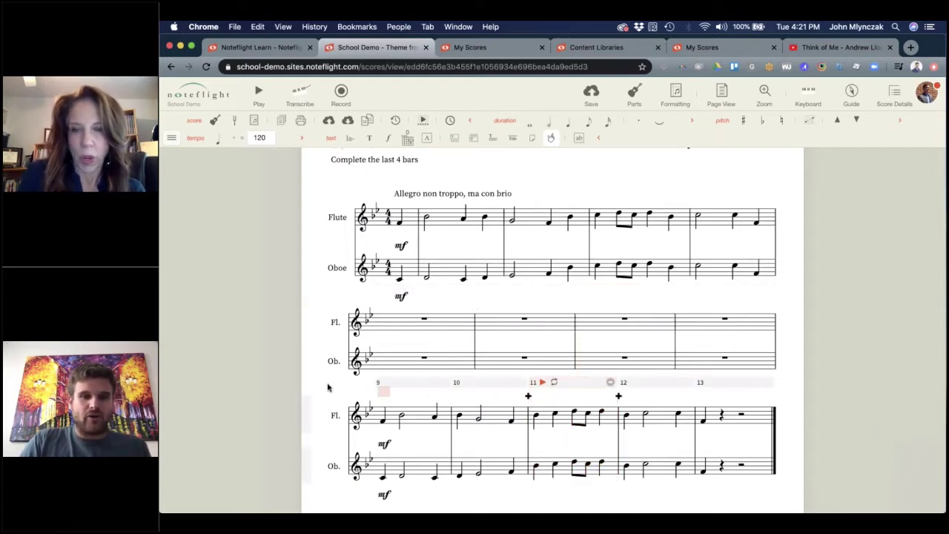
key(Escape)
scroll(550, 385, down, 2)
scroll(551, 385, up, 2)
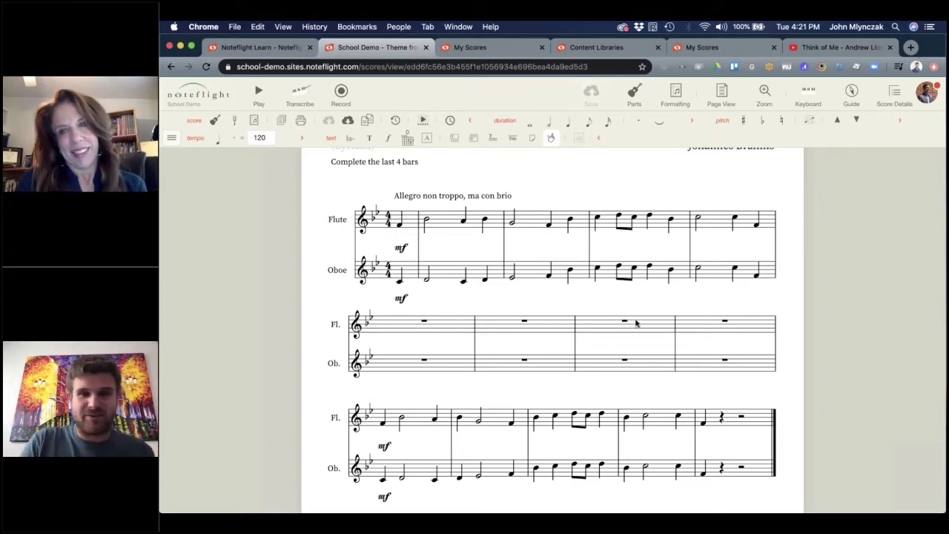
scroll(636, 323, up, 2)
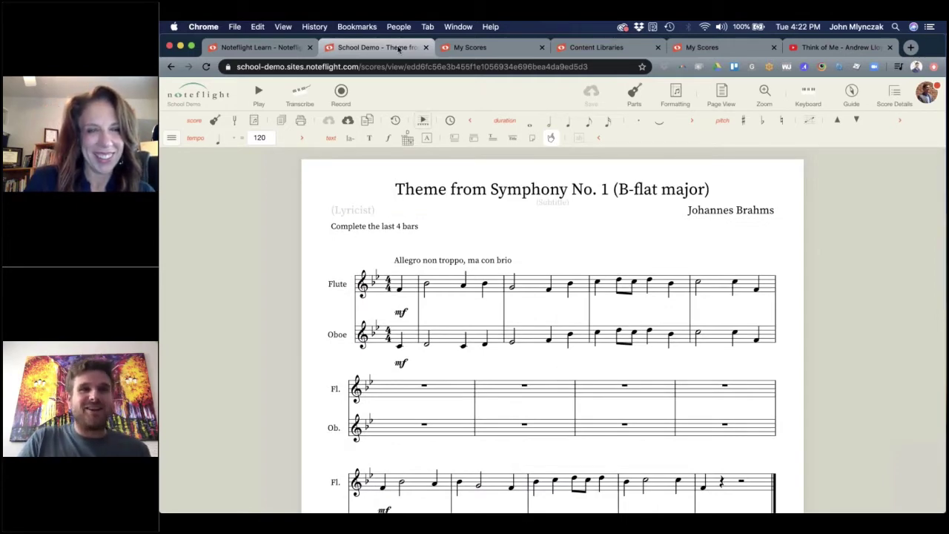
Step: Display the full list of notation tool groups and add the measure group to the visible editing tools
click(290, 49)
click(348, 48)
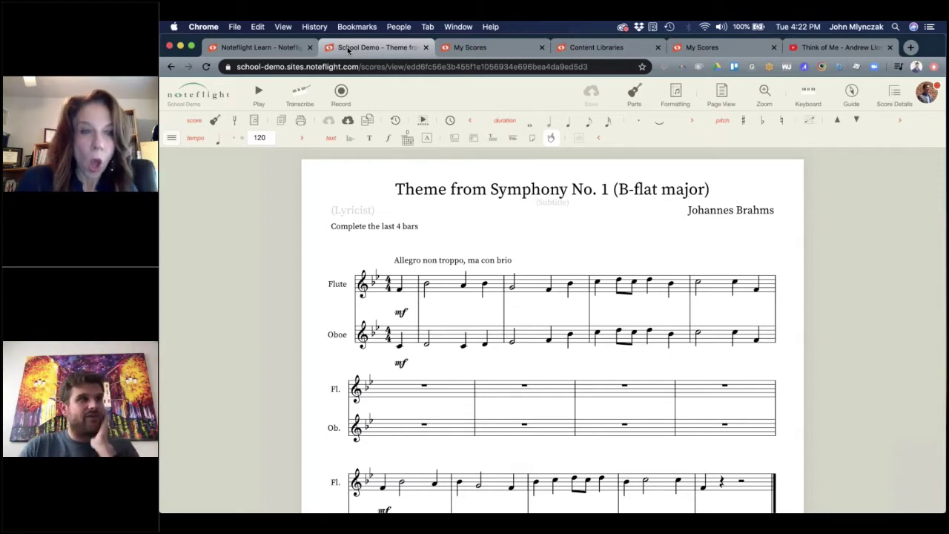
click(172, 140)
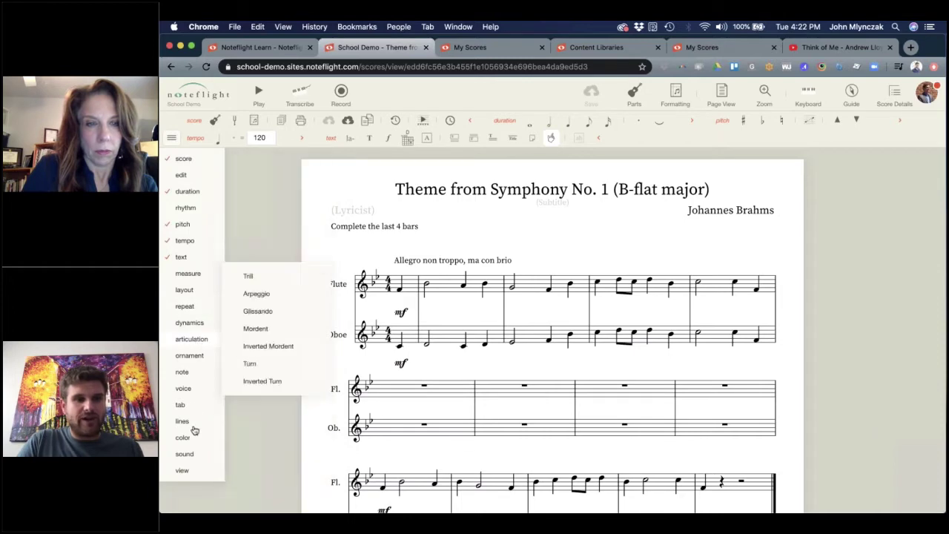
click(171, 140)
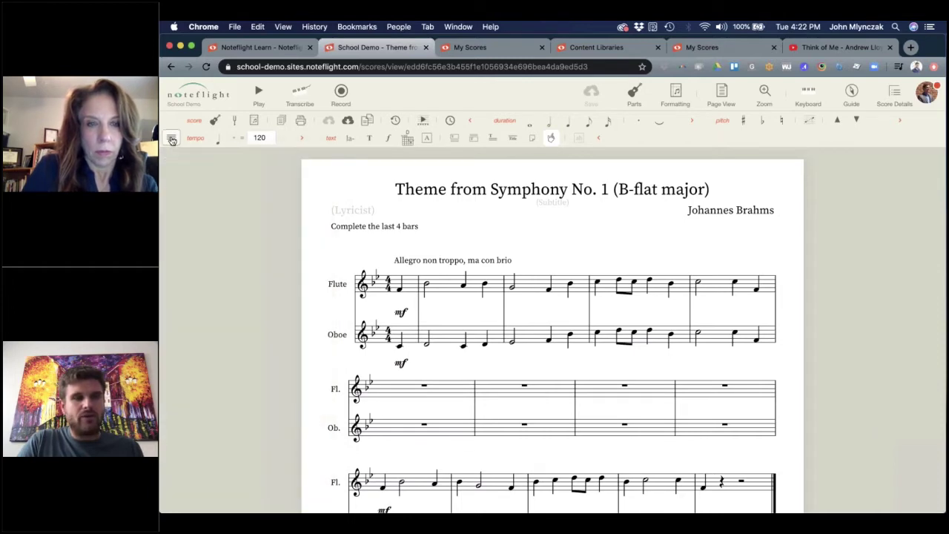
click(171, 139)
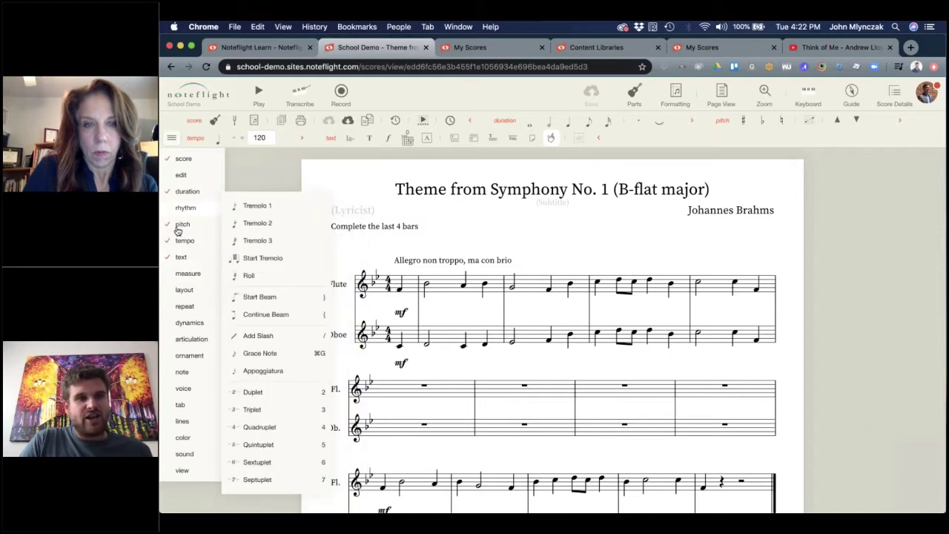
click(181, 276)
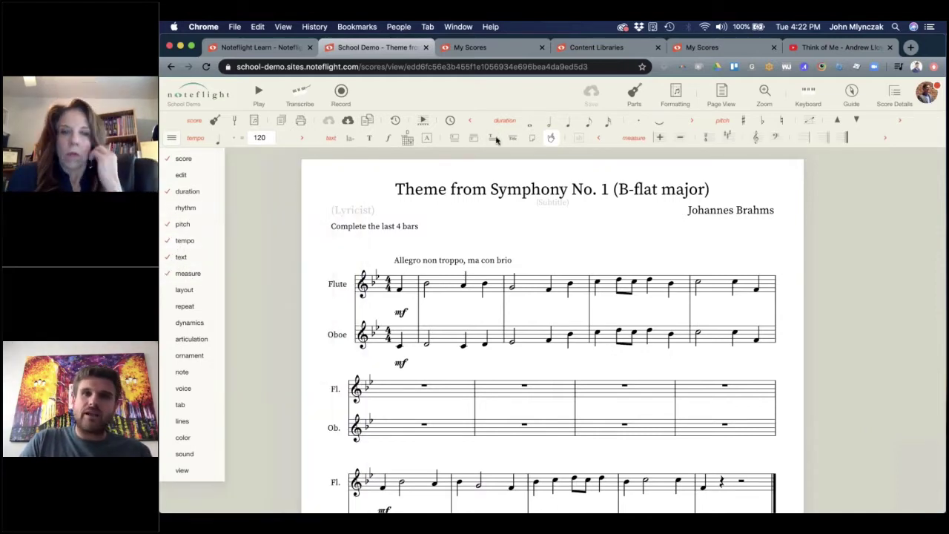
Step: Review the score's parts list and the general formatting options for the full score
click(640, 97)
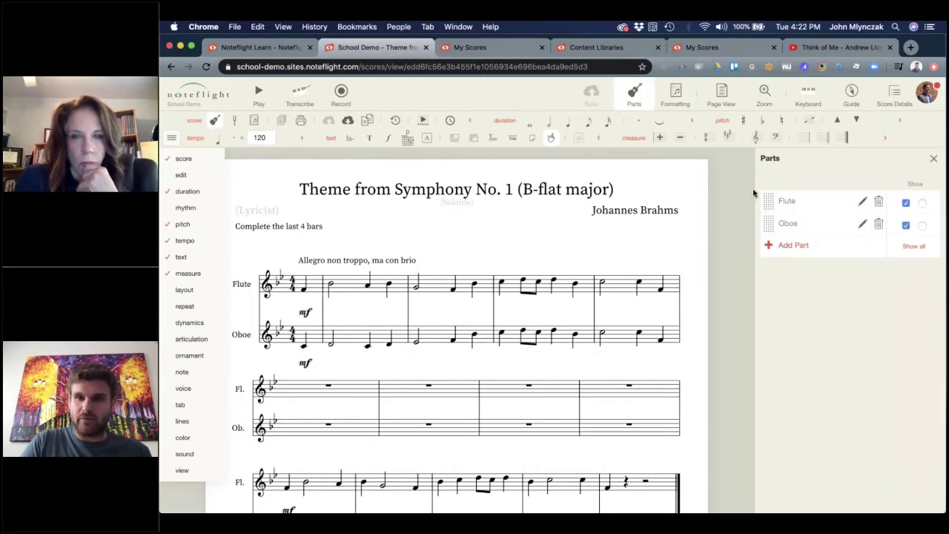
click(932, 159)
click(675, 95)
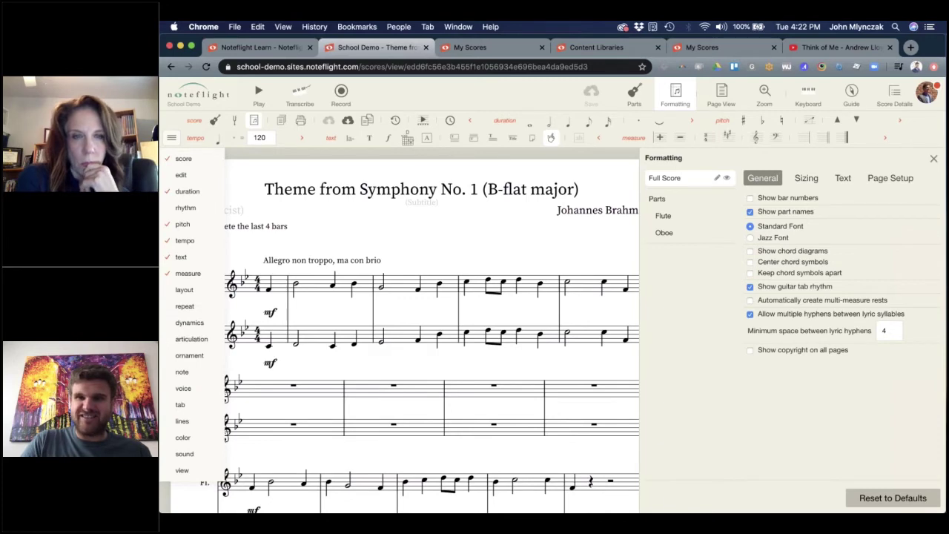
click(933, 158)
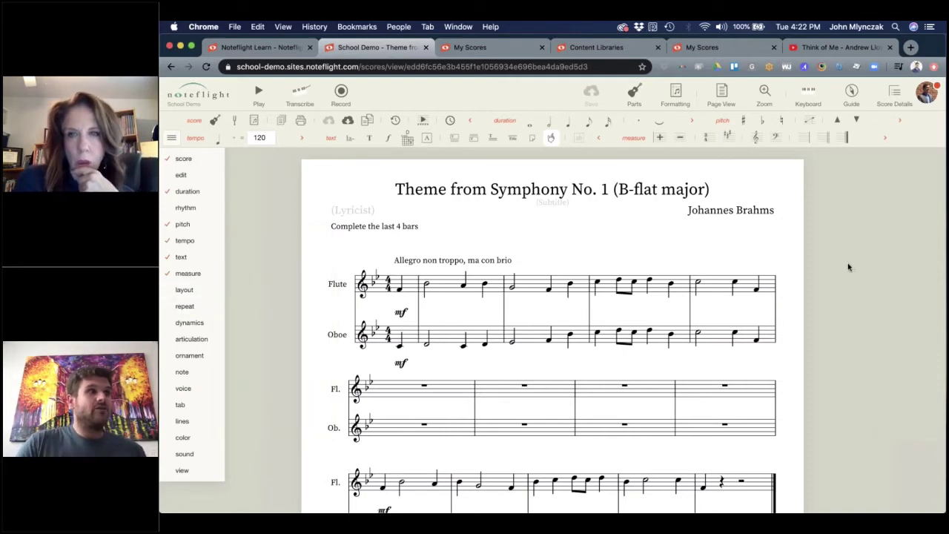
Step: Add a crescendo hairpin under the flute's half note in measure 2
mouse_move(189, 305)
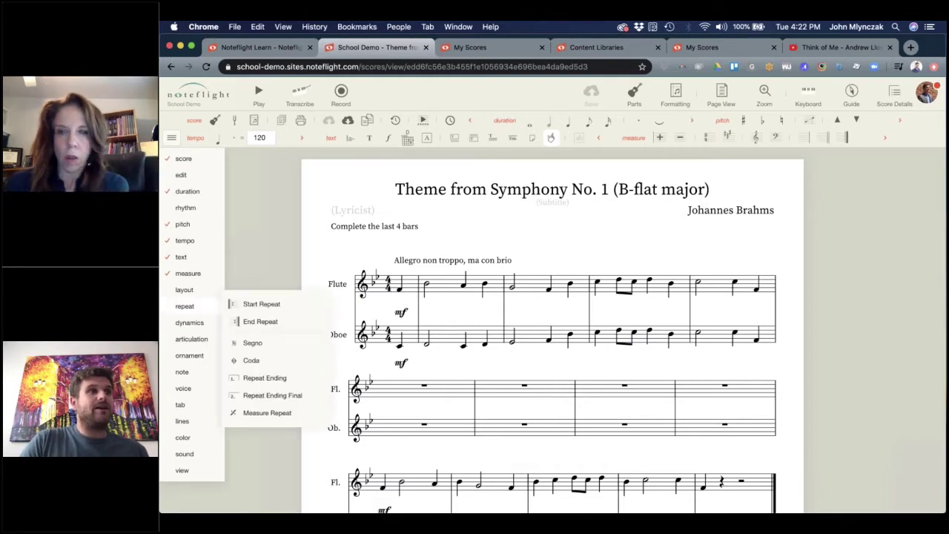
mouse_move(191, 339)
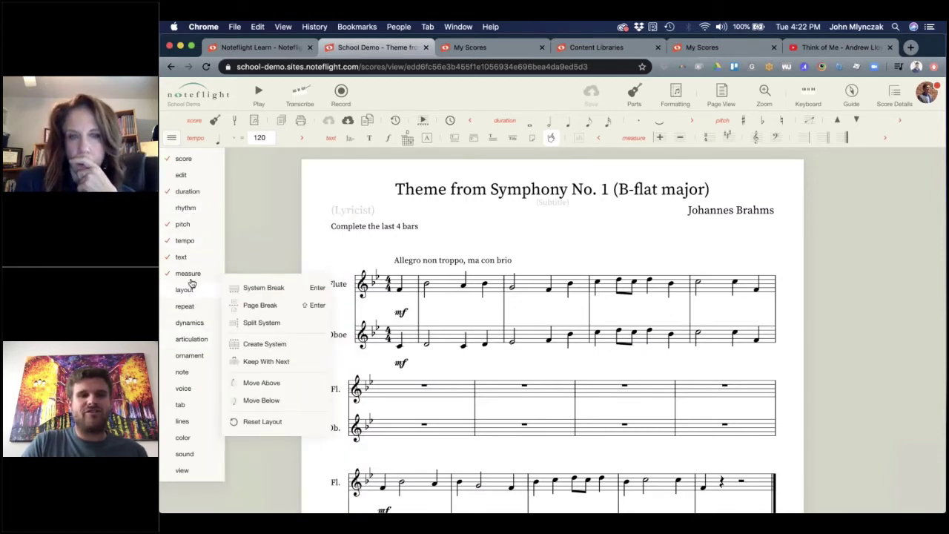
mouse_move(191, 322)
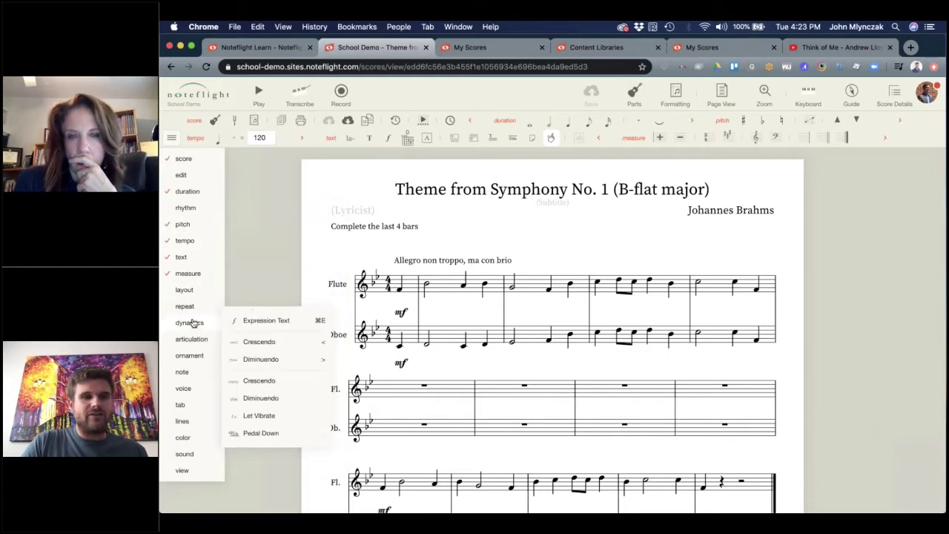
click(513, 289)
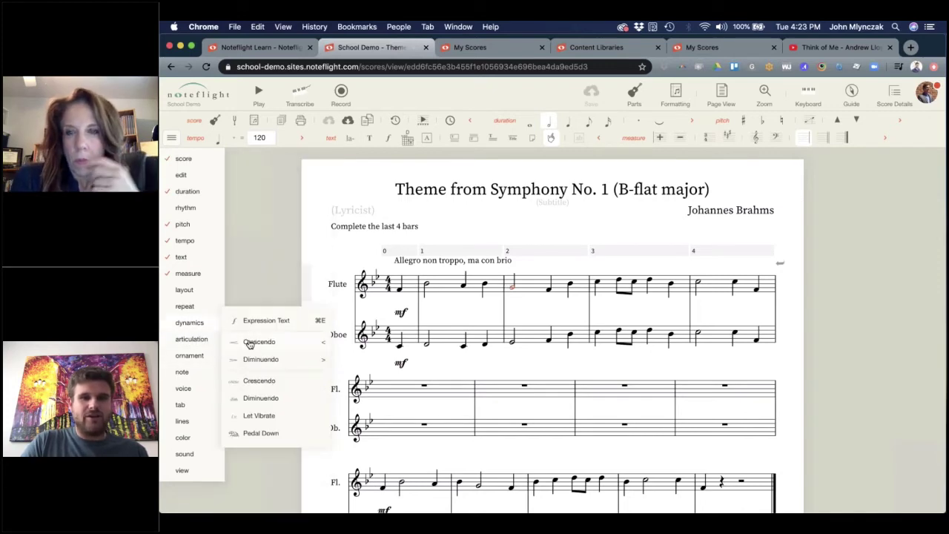
click(250, 341)
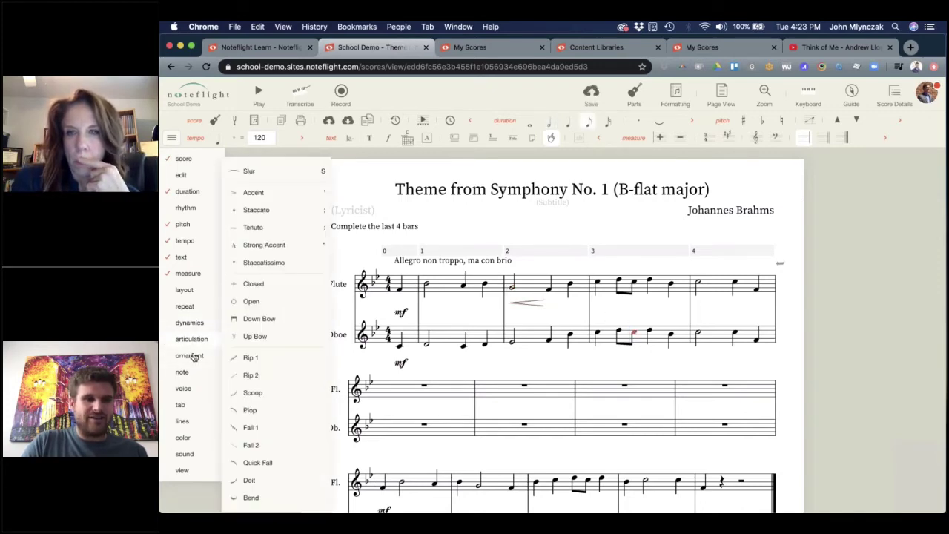
Step: Add a trill to the oboe's second eighth note in measure 3
mouse_move(191, 355)
click(248, 355)
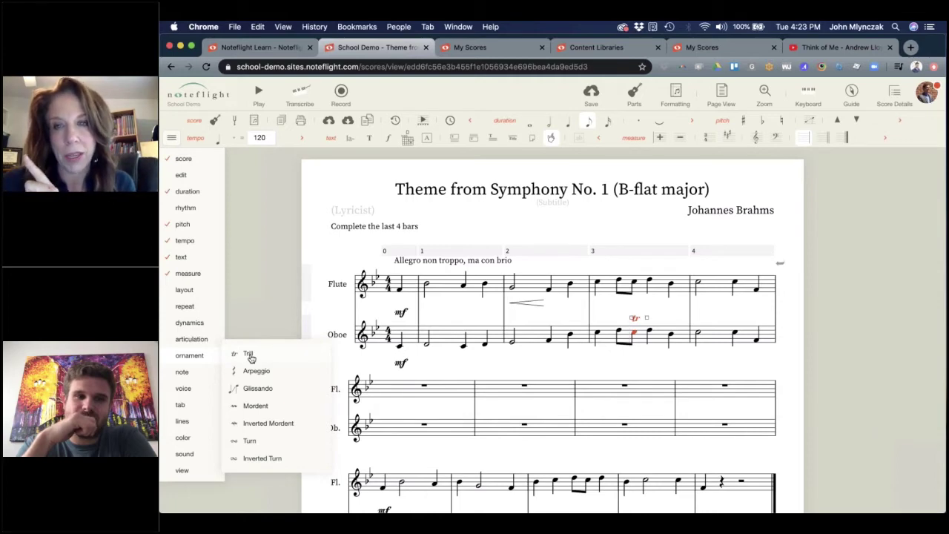
click(199, 327)
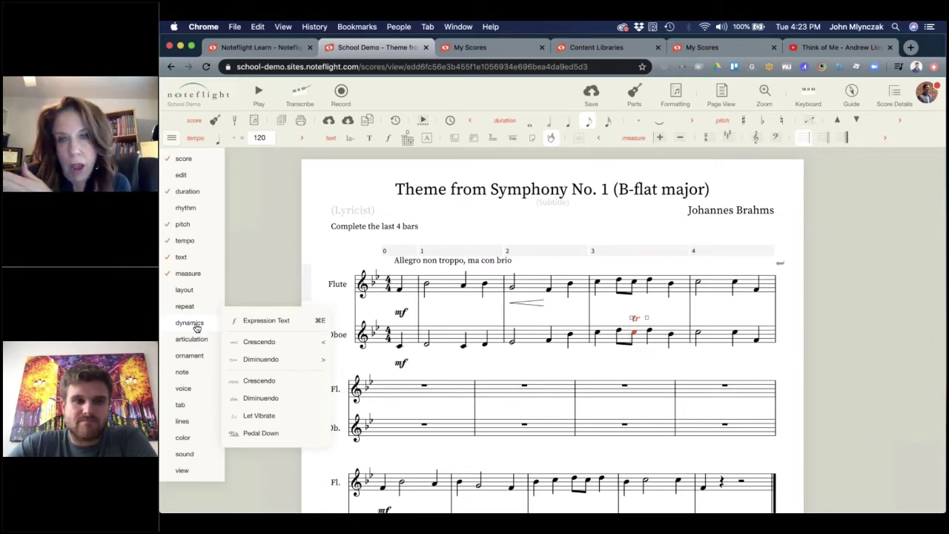
Step: Review the parts list and the available measure and repeat notation options, leaving the tool group list displayed
click(632, 94)
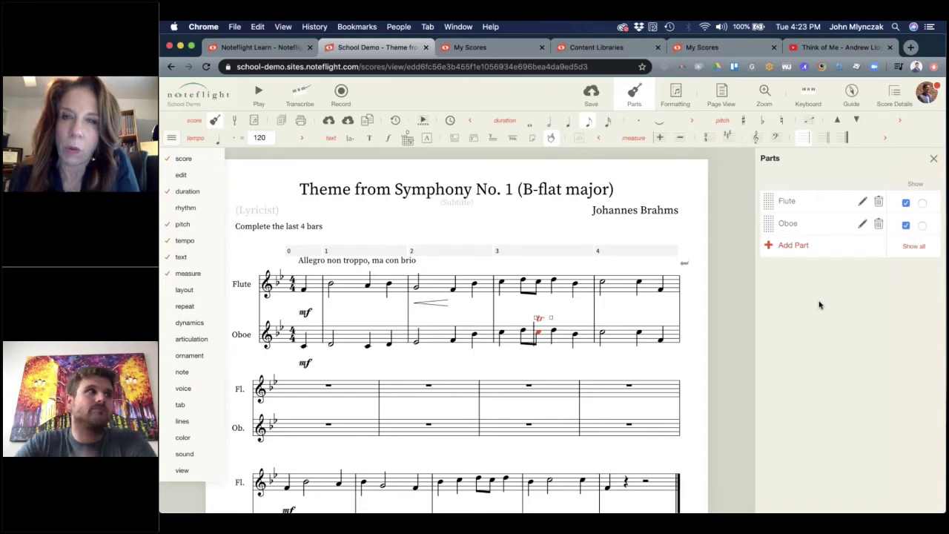
mouse_move(188, 273)
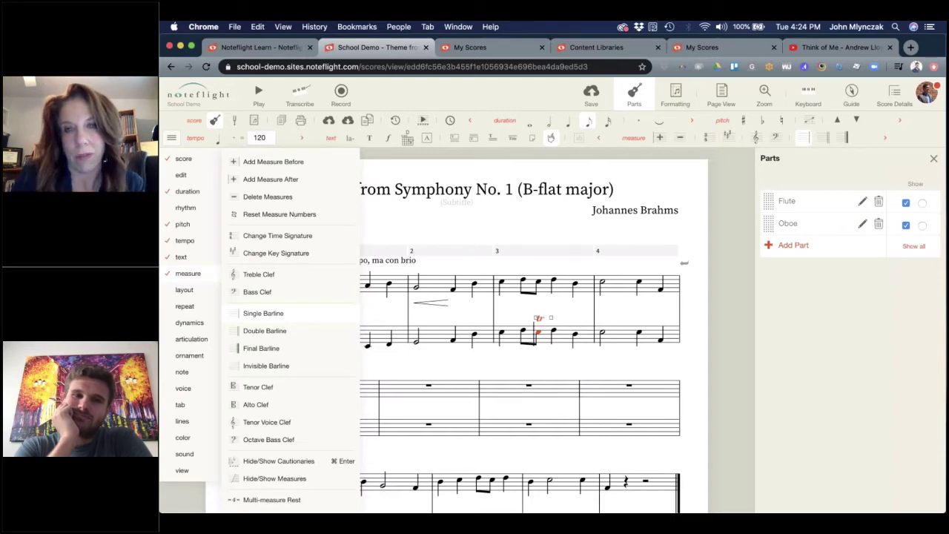
mouse_move(198, 312)
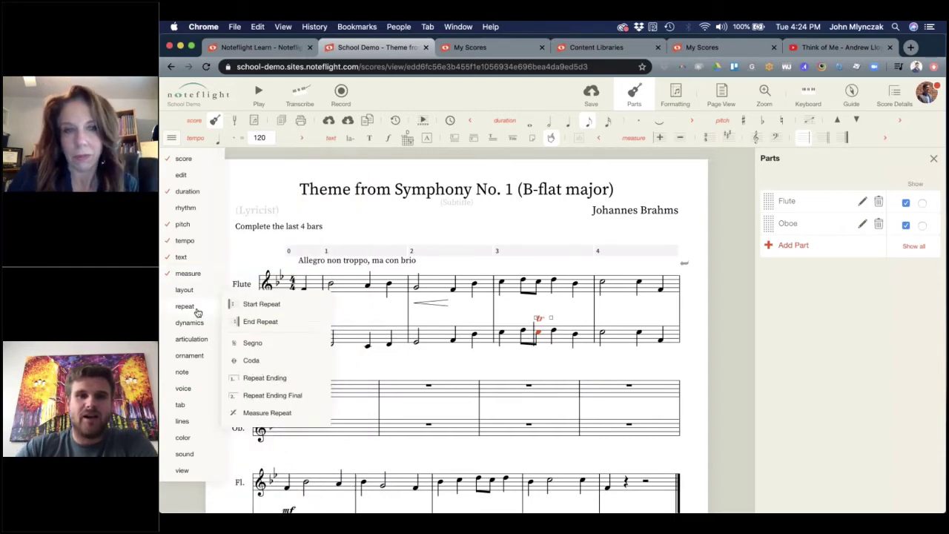
click(504, 217)
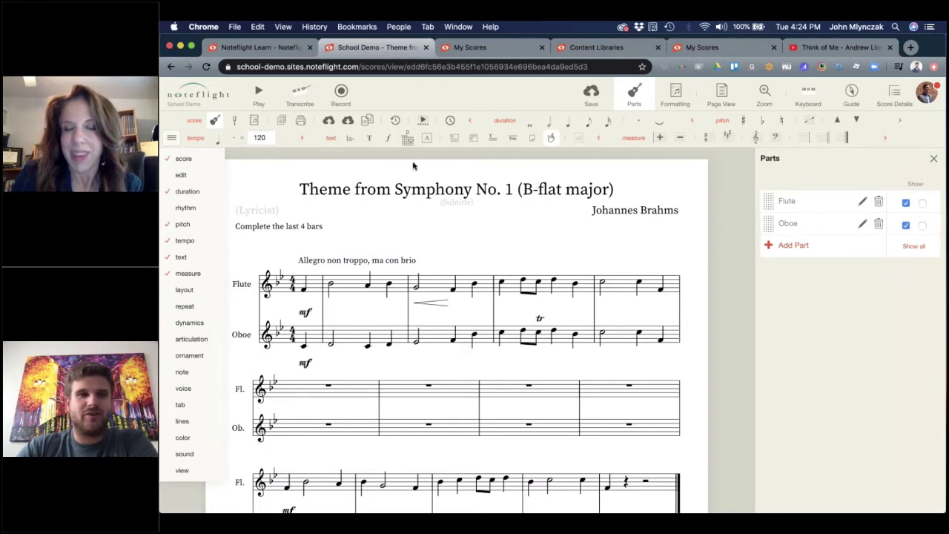
click(171, 140)
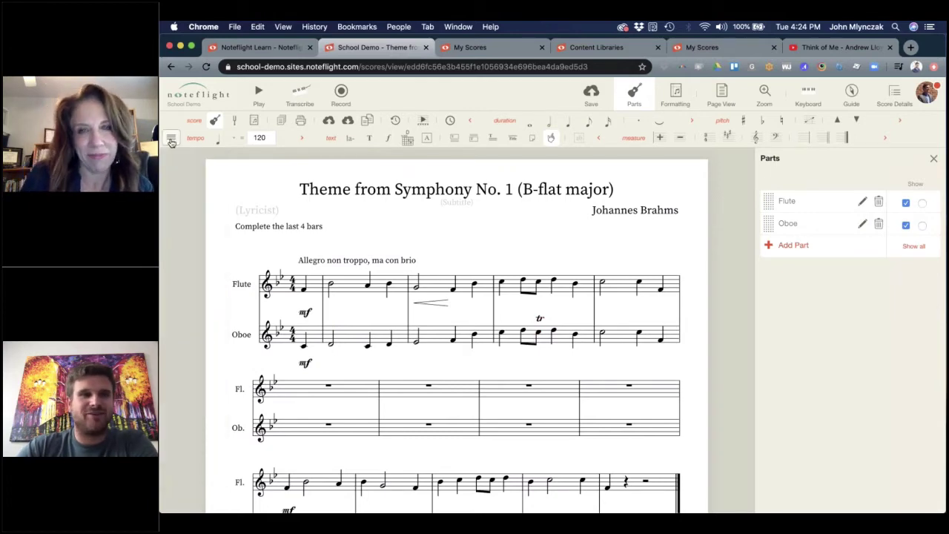
click(172, 140)
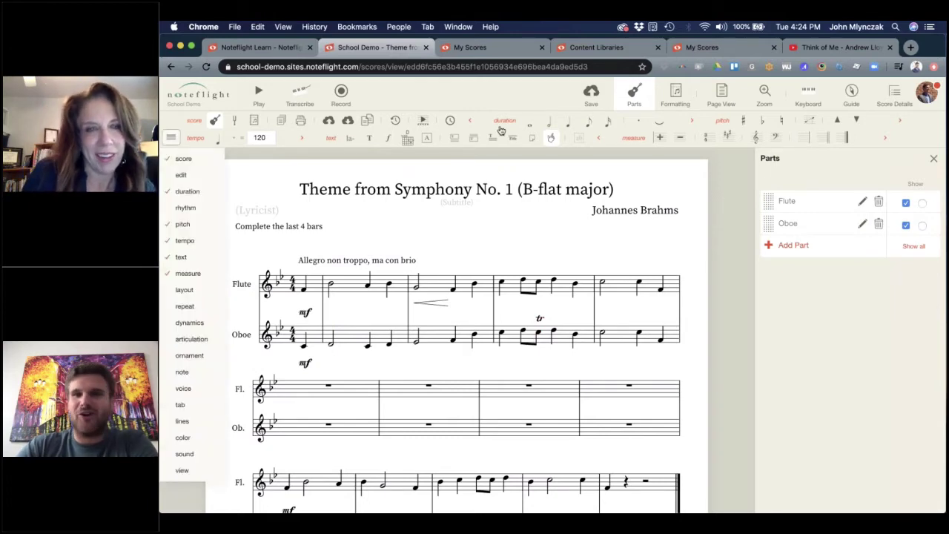
click(934, 161)
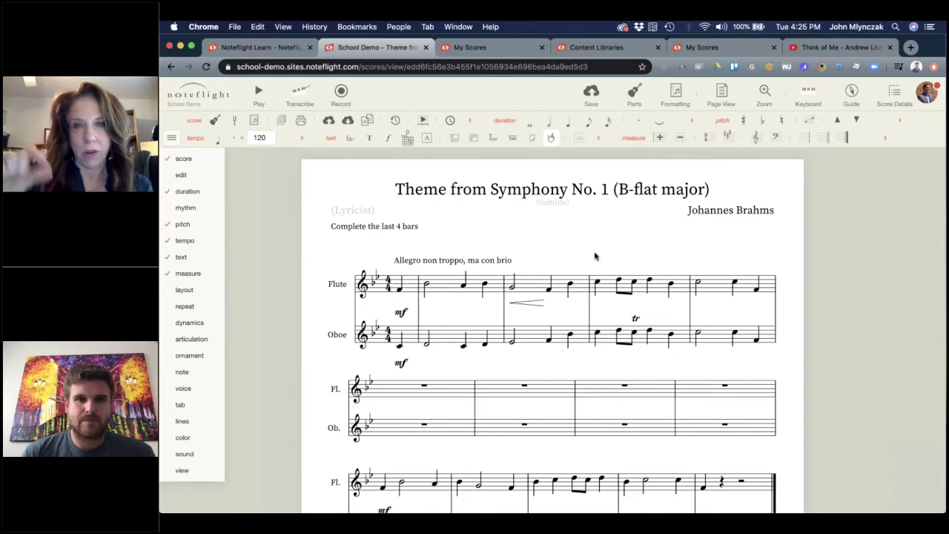
Step: Write the score comment "When I added the crescendo, this is what happened!!!" in the score details
click(882, 107)
scroll(853, 370, down, 2)
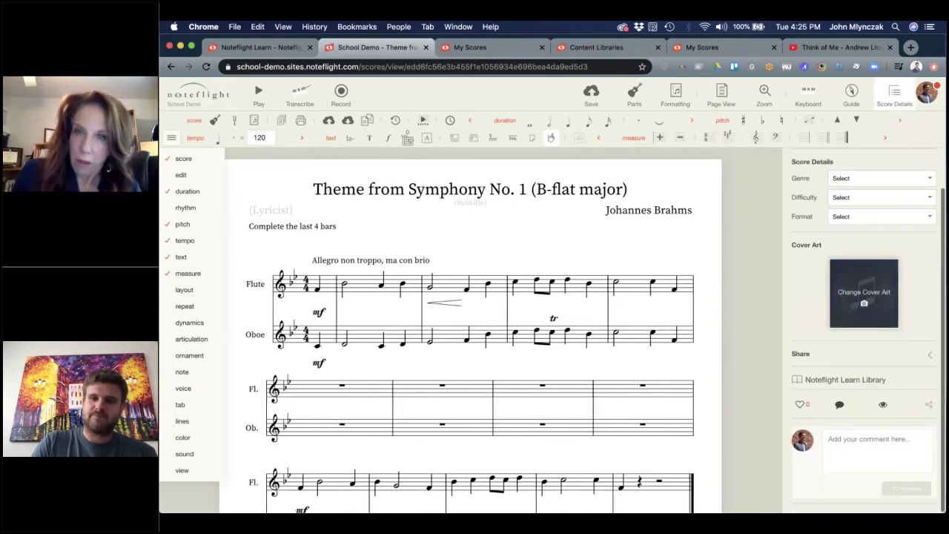
click(844, 440)
text(When I)
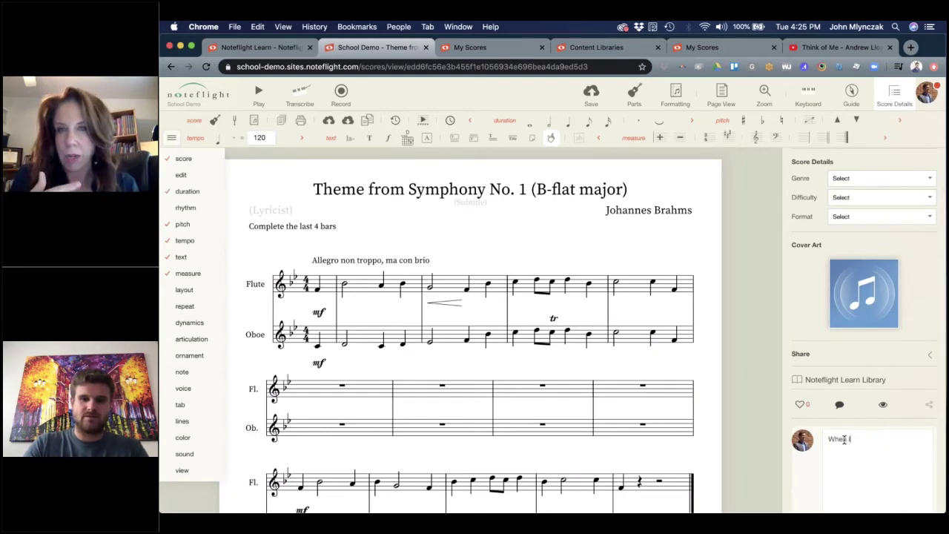
text( added the )
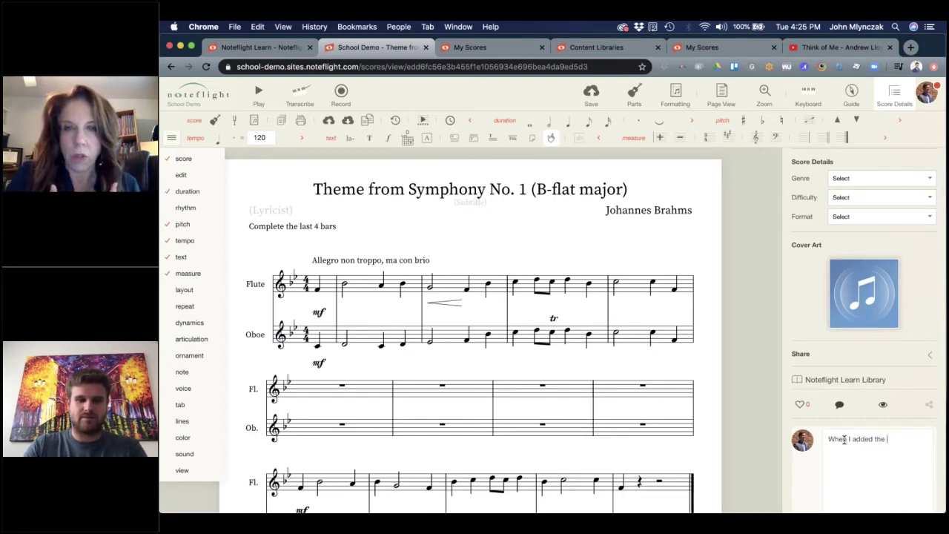
text(crescendo)
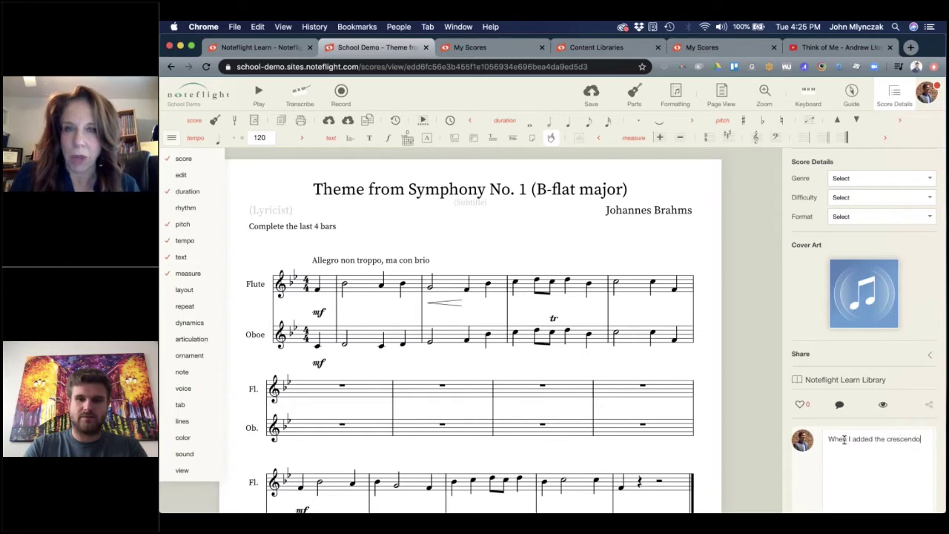
text(, this is what)
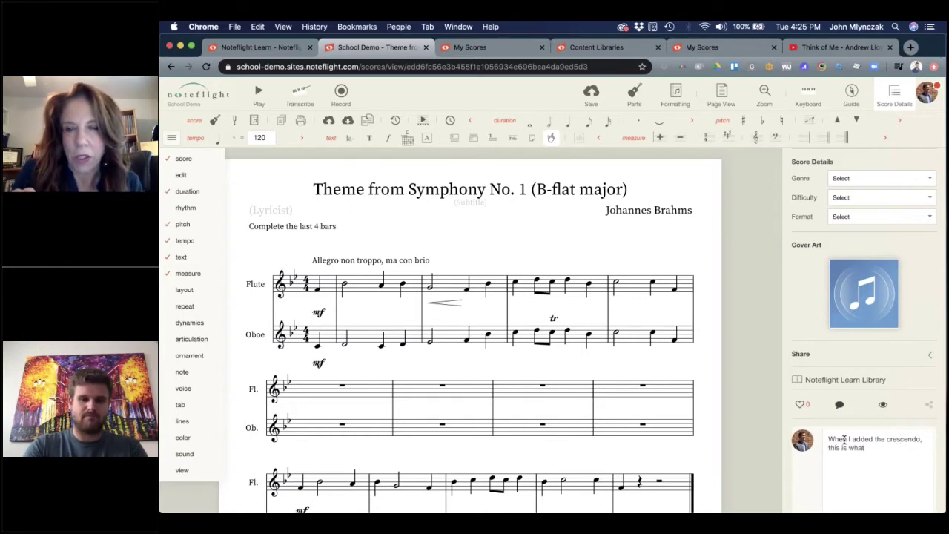
text( happen)
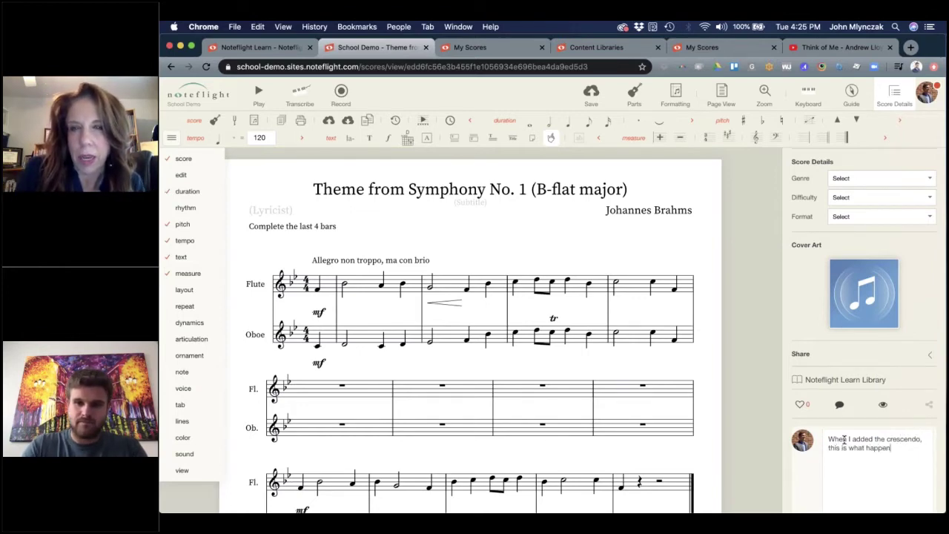
text(ed)
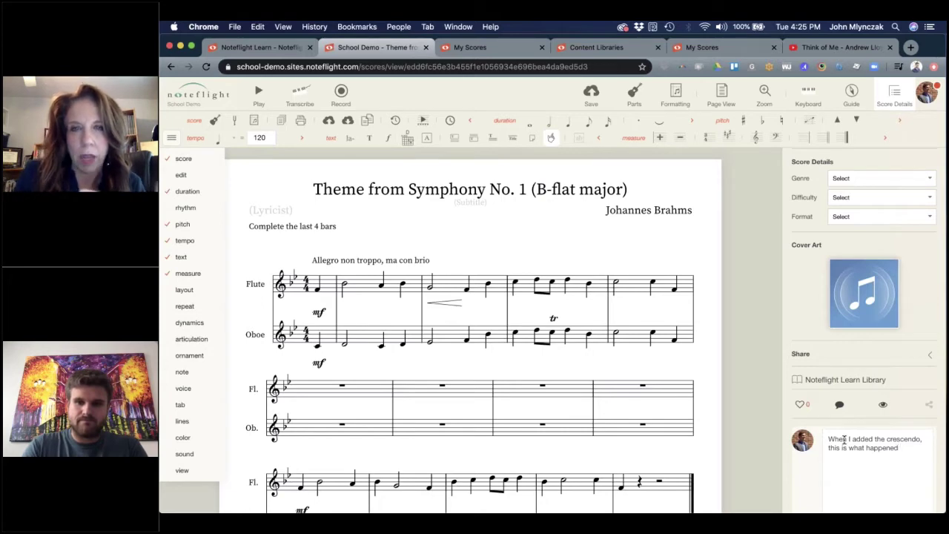
text(!!!)
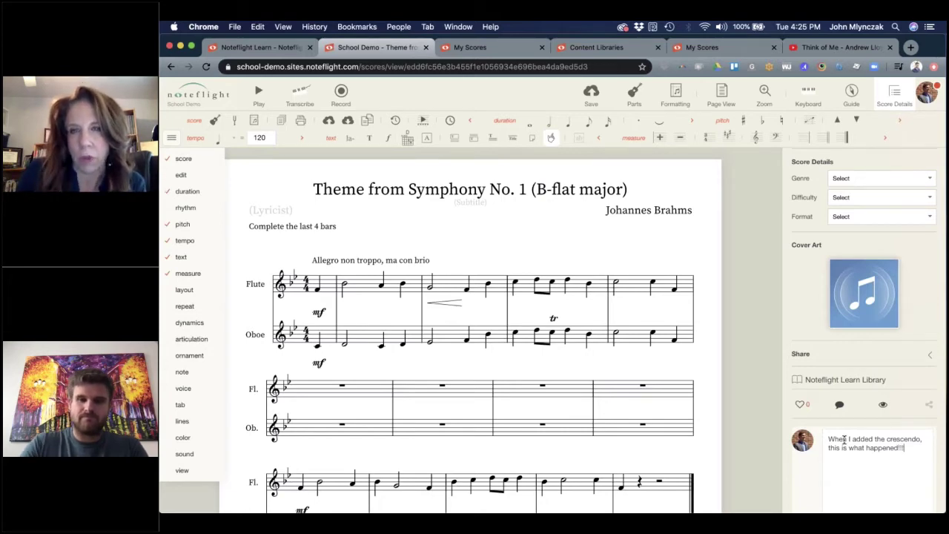
Step: Post the crescendo comment to the score
scroll(845, 434, down, 2)
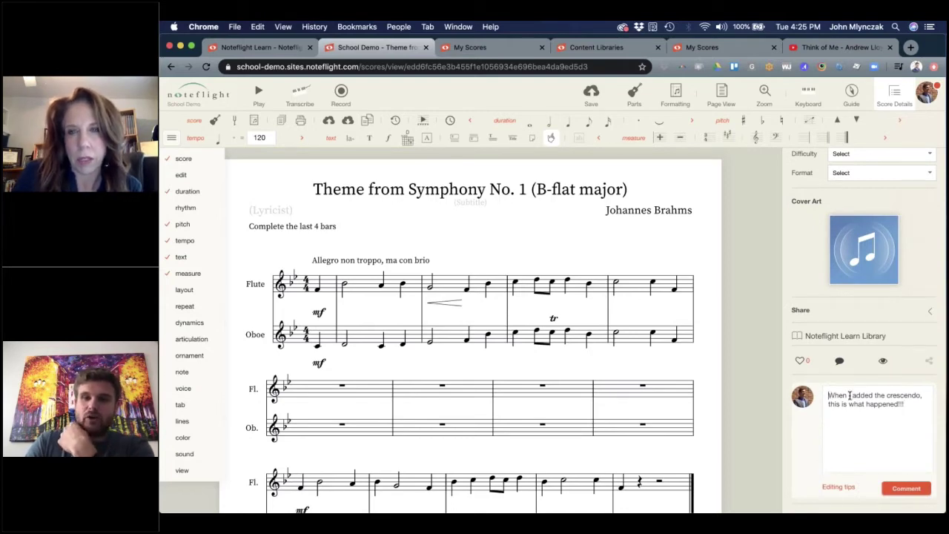
drag(828, 394, 901, 407)
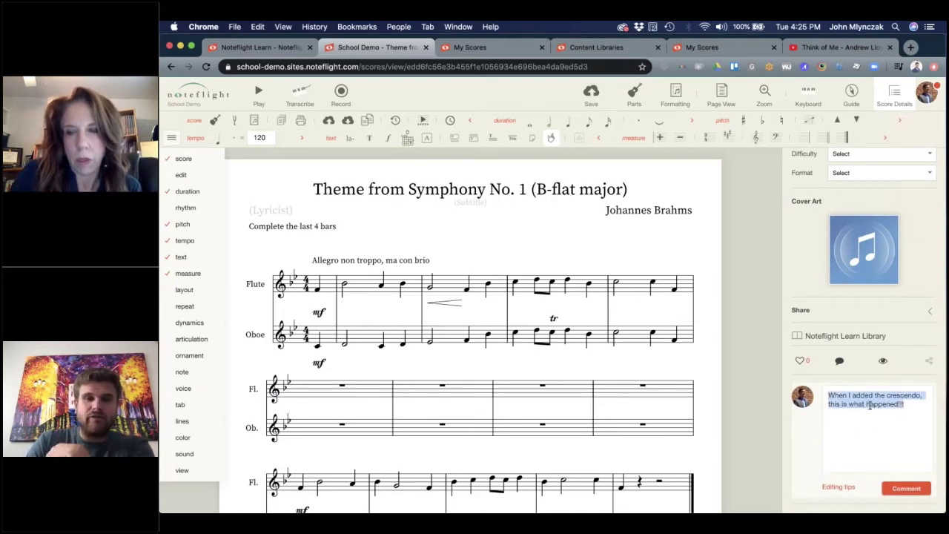
click(898, 487)
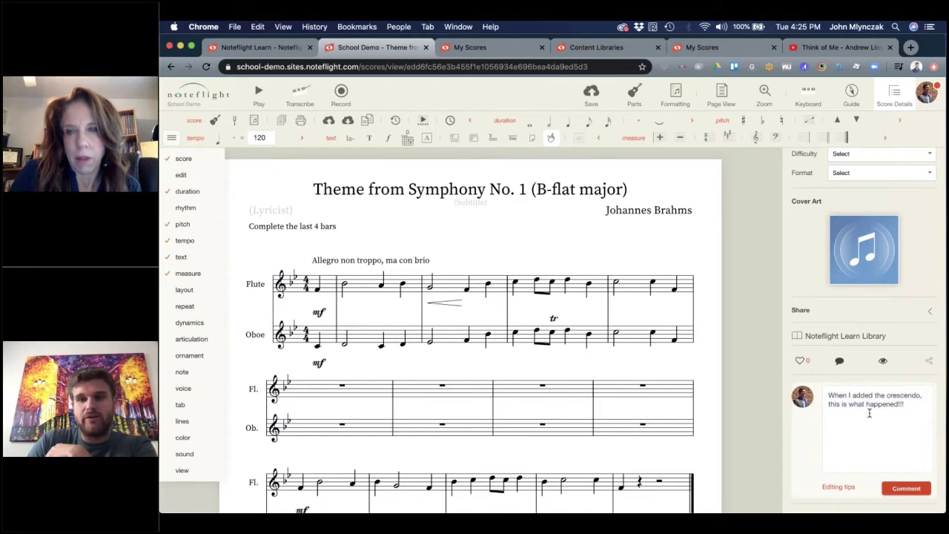
scroll(827, 461, down, 1)
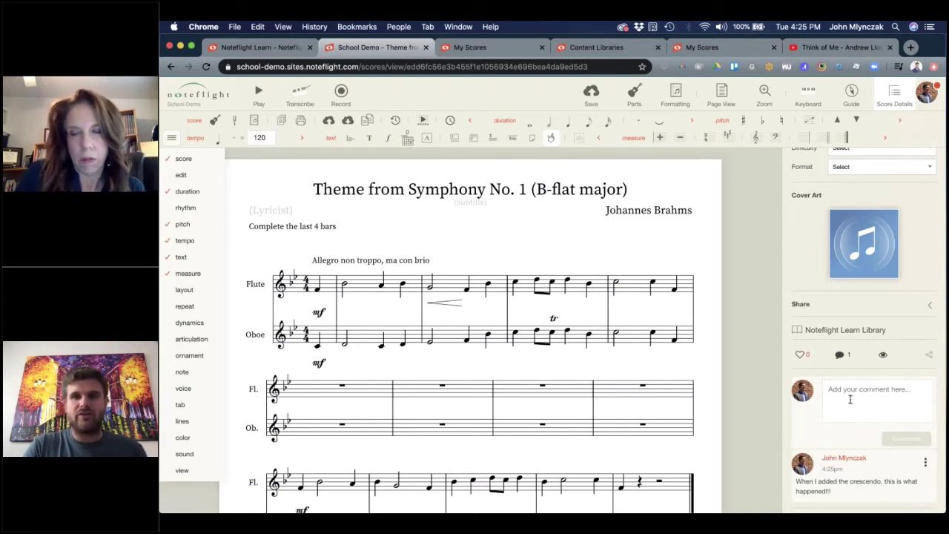
Step: Set the score's description to "For this work, I did...." and save it
scroll(850, 399, up, 3)
scroll(851, 399, down, 3)
scroll(850, 399, up, 3)
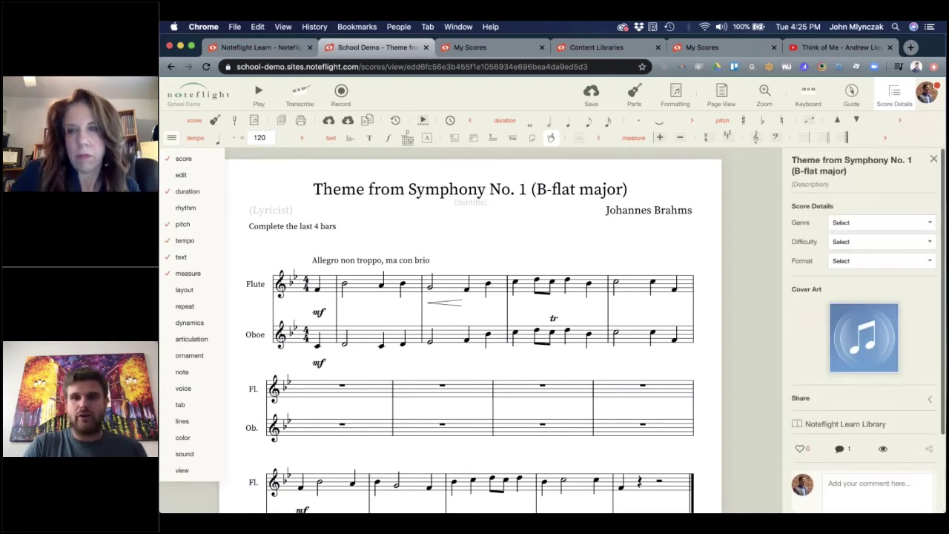
click(816, 184)
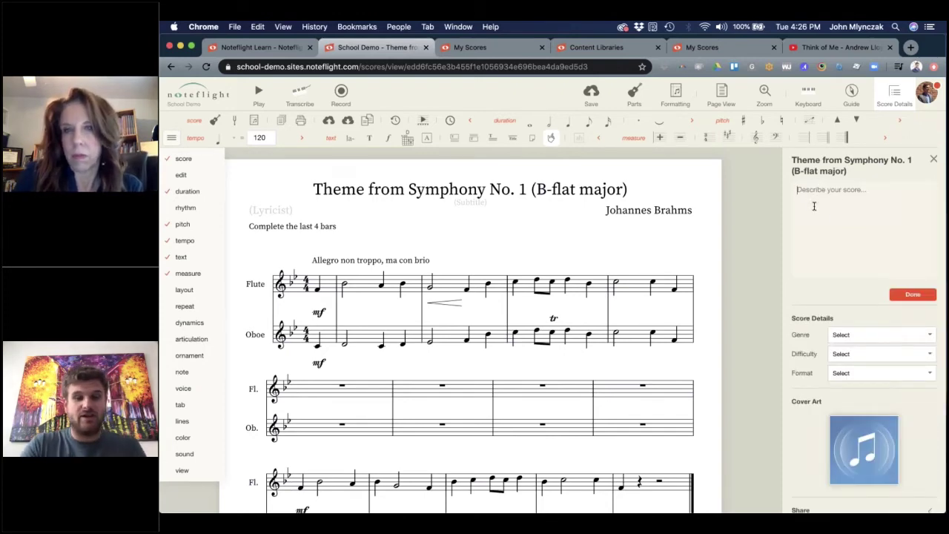
text(For this)
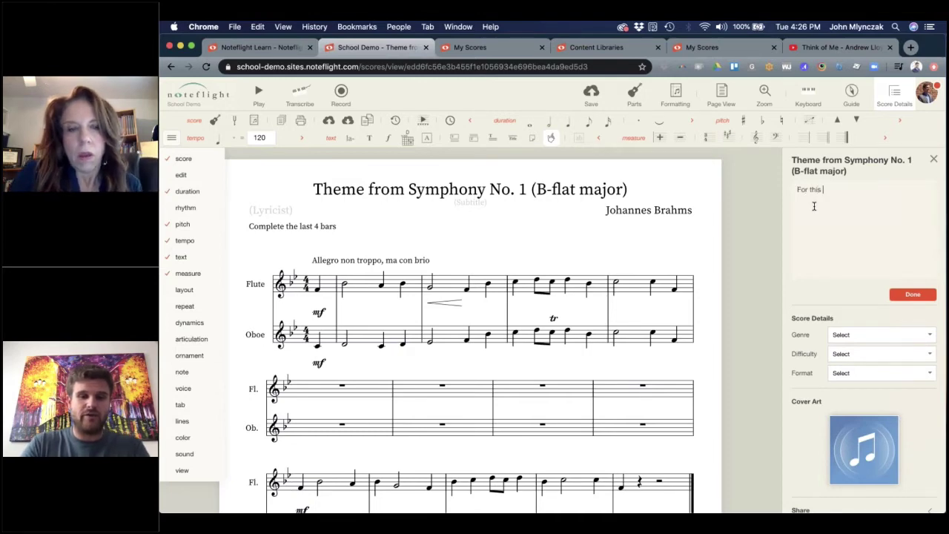
text( work, I did)
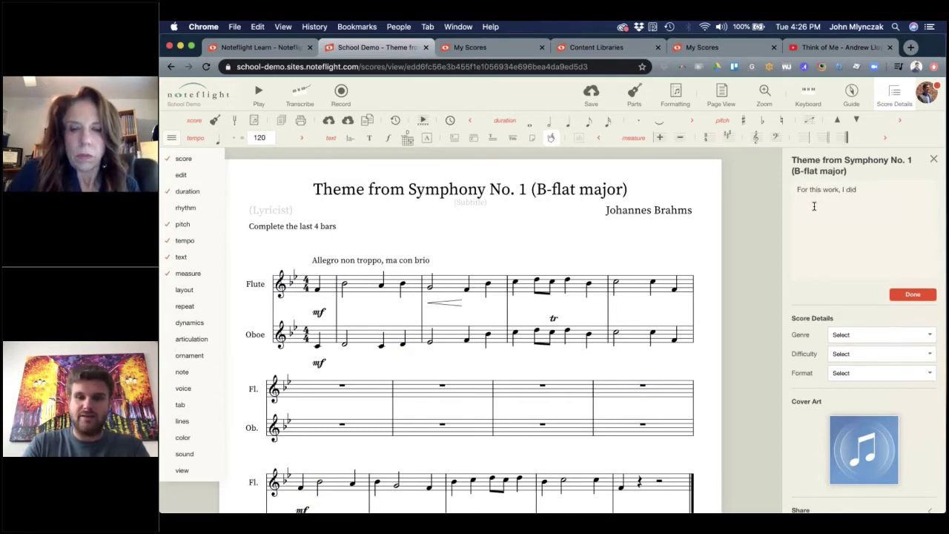
text(....)
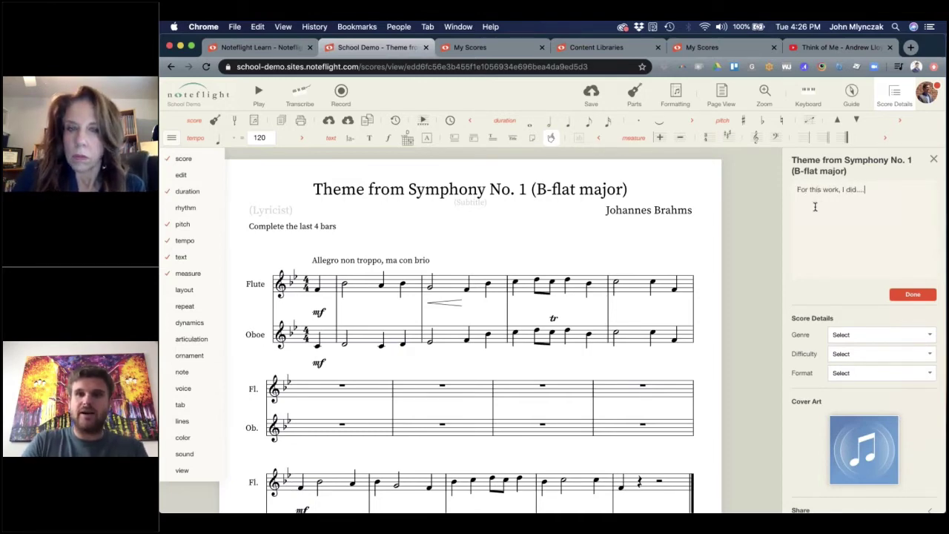
click(906, 291)
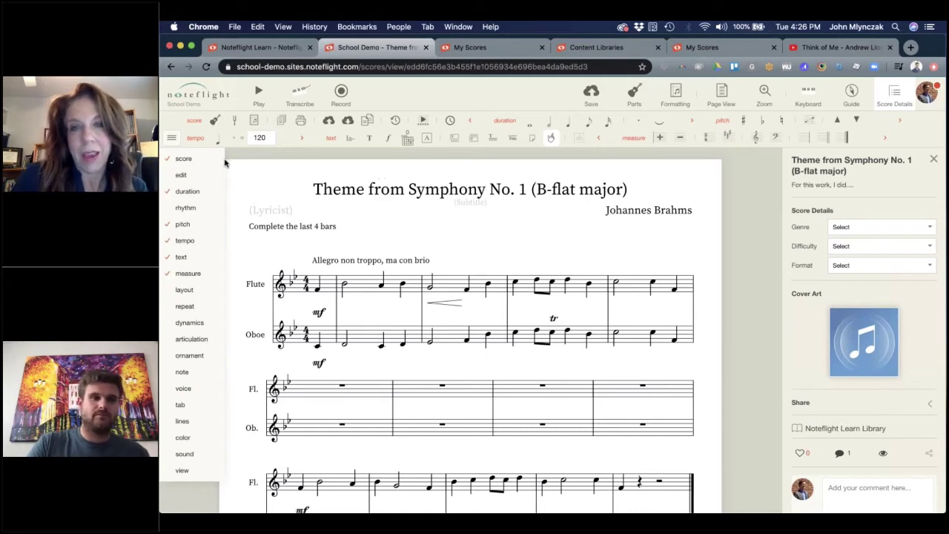
Step: Look through the text, layout and measure tool groups, and remove the text tools from the displayed tool groups
mouse_move(262, 255)
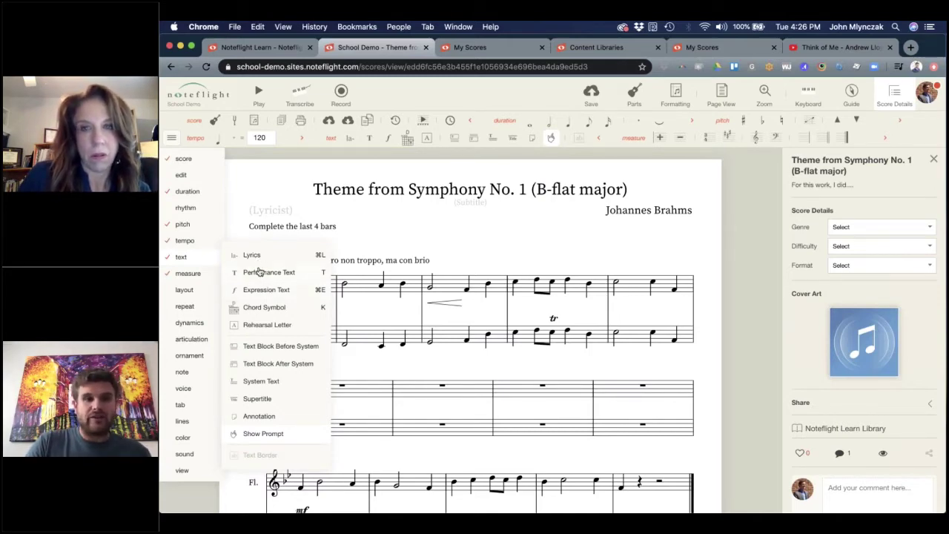
click(521, 287)
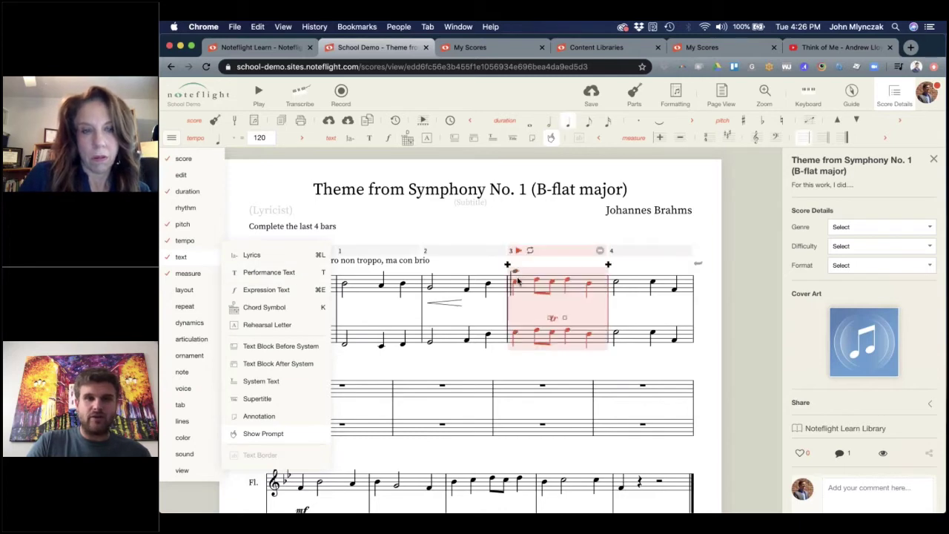
key(Escape)
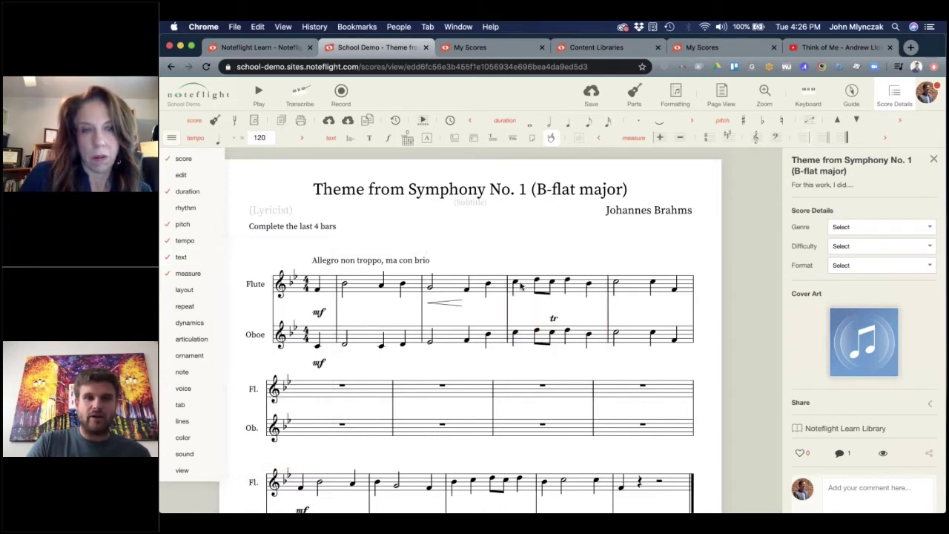
click(515, 284)
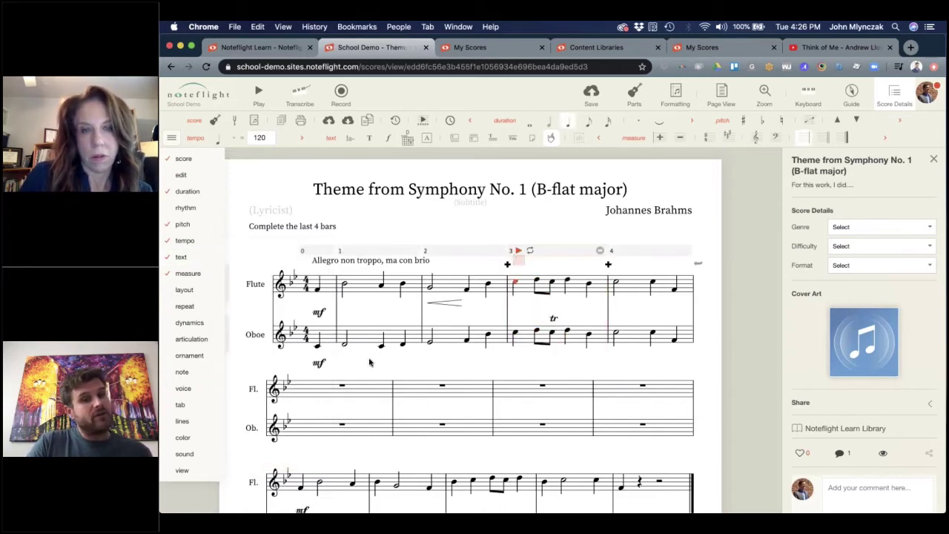
click(321, 356)
key(Escape)
click(199, 276)
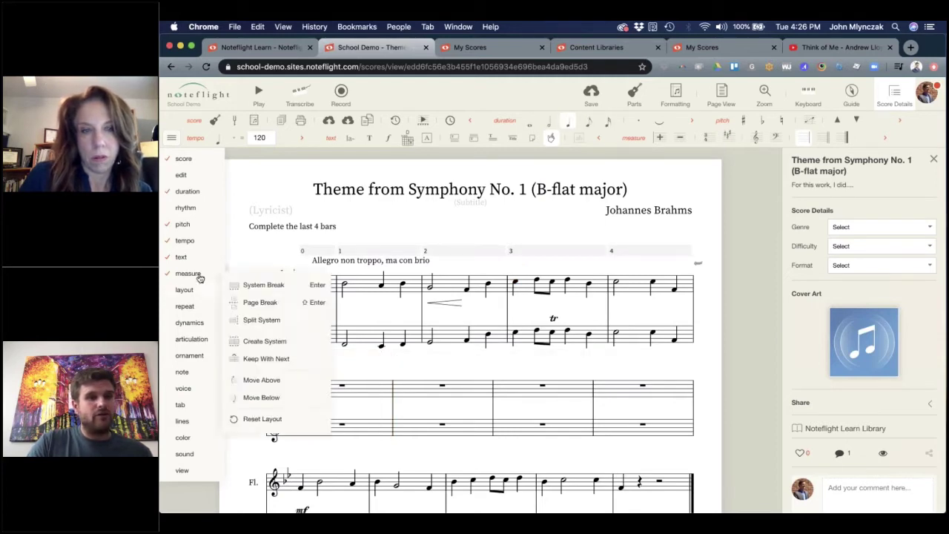
click(187, 255)
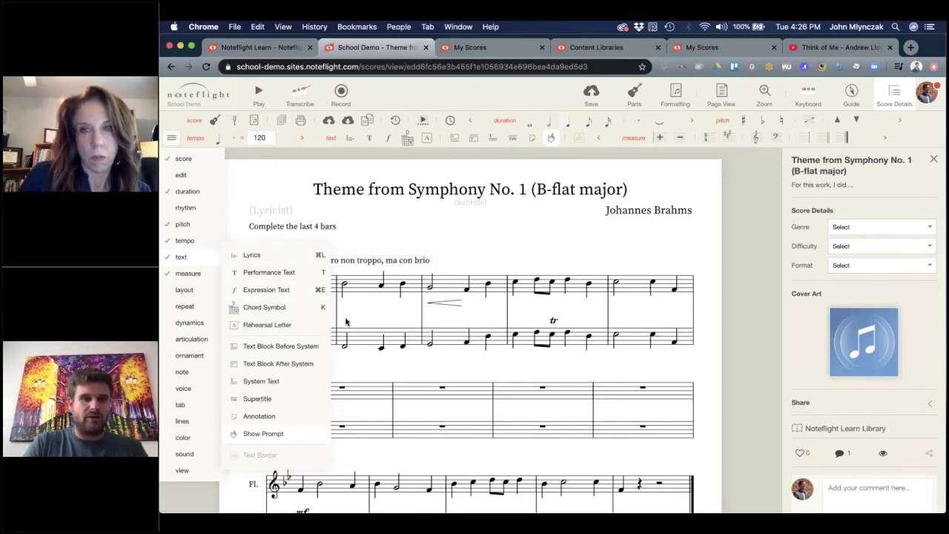
click(370, 368)
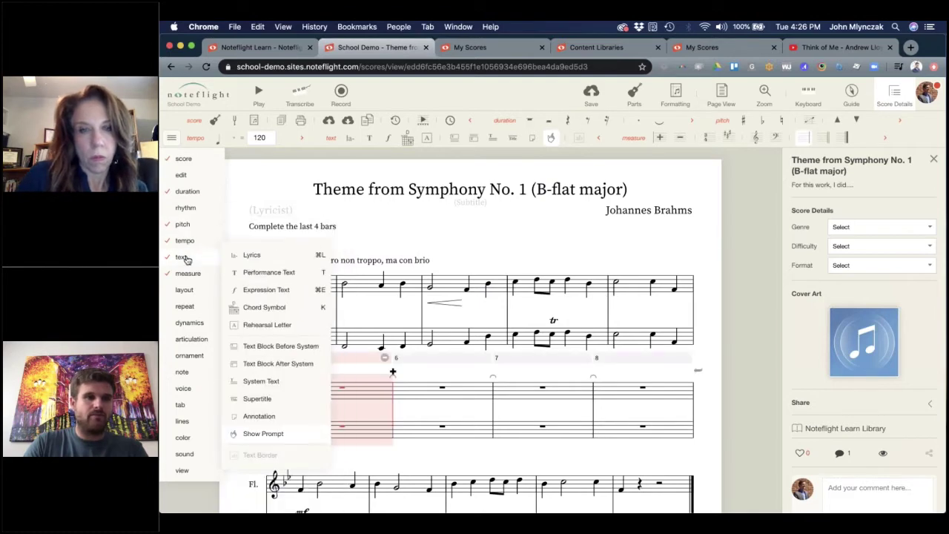
click(457, 378)
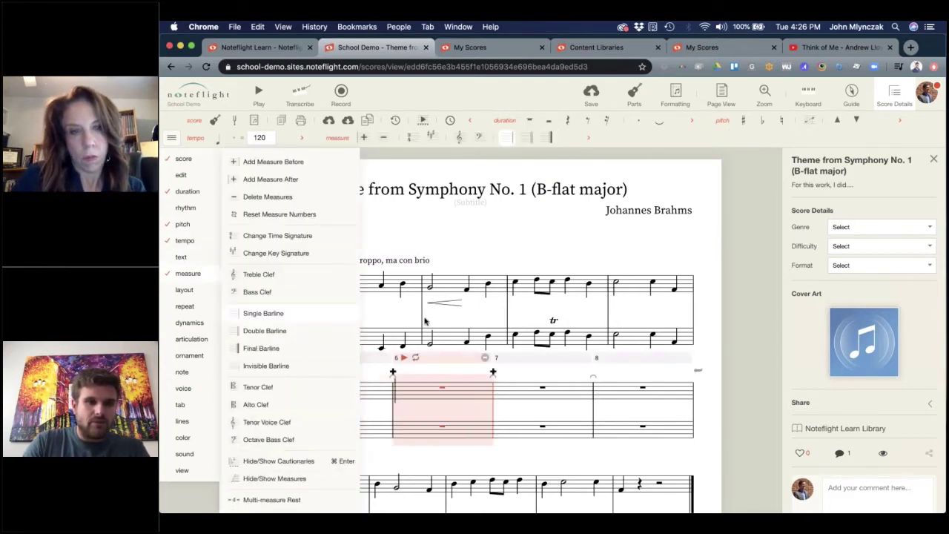
click(385, 308)
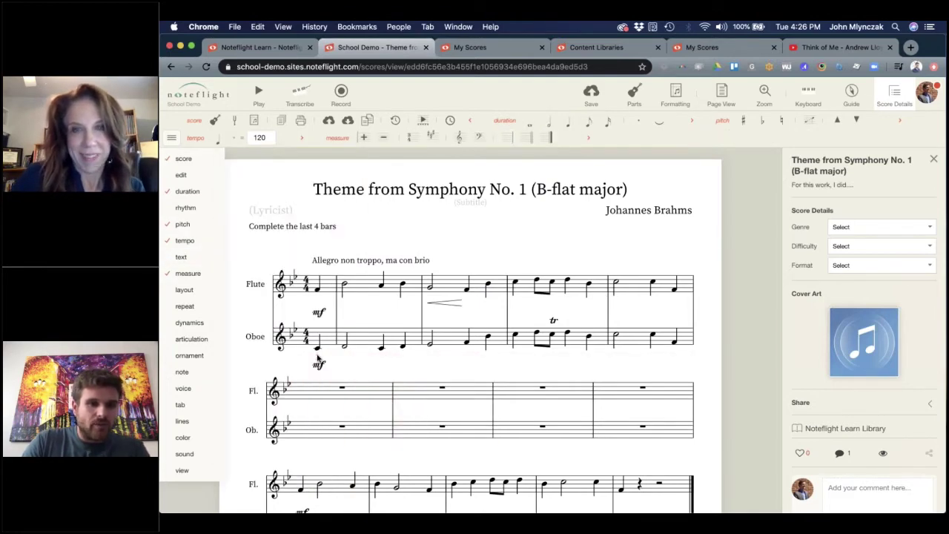
Step: Enter the beat numbers 4, 1, 3, 4 and 1 as lyrics under the oboe's first five notes
text(1)
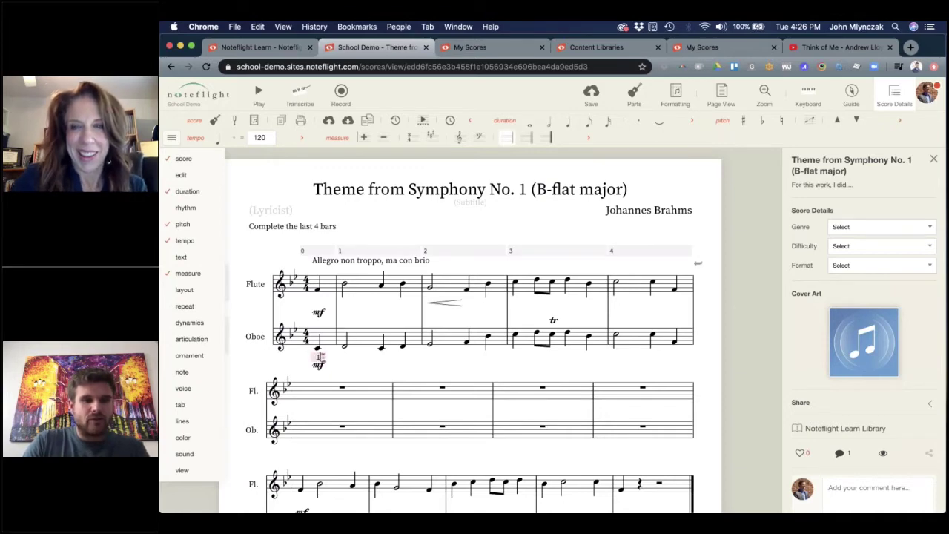
key(space)
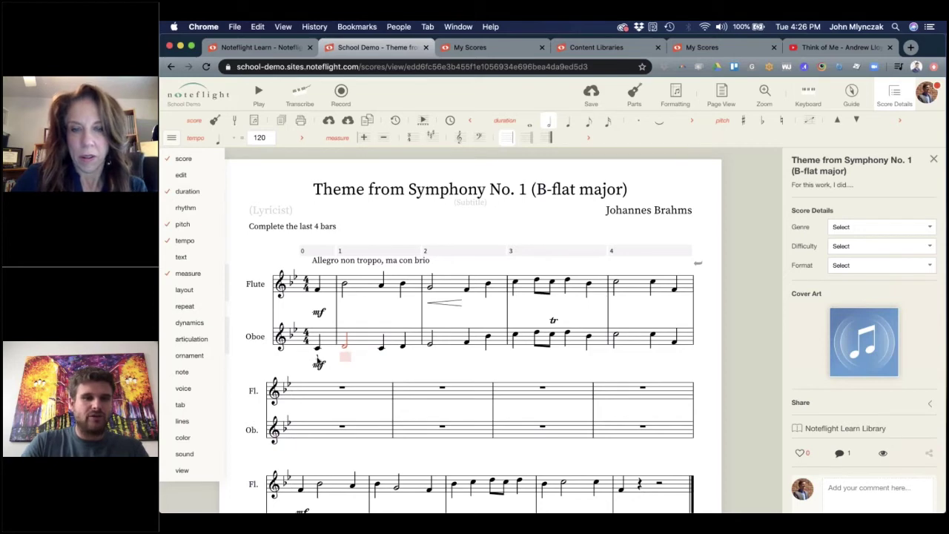
click(317, 358)
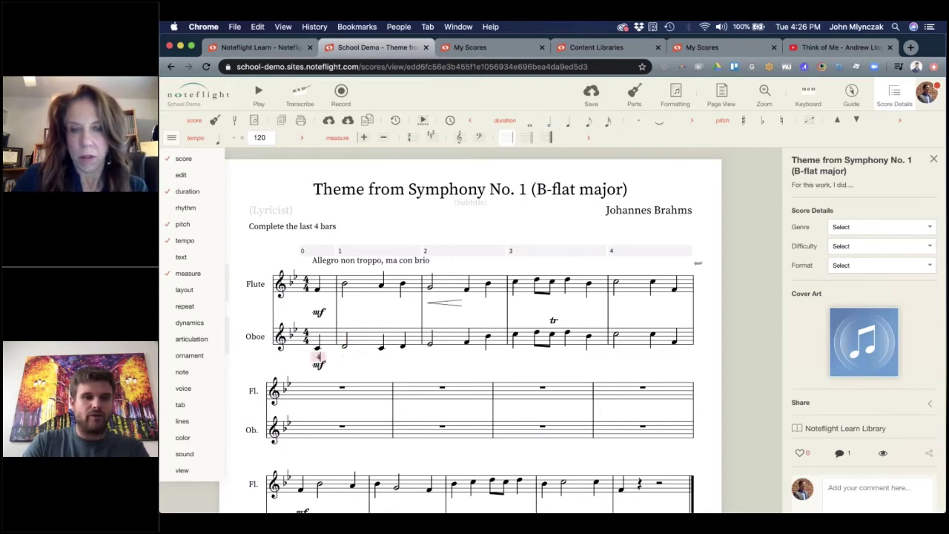
click(345, 356)
text(1)
key(space)
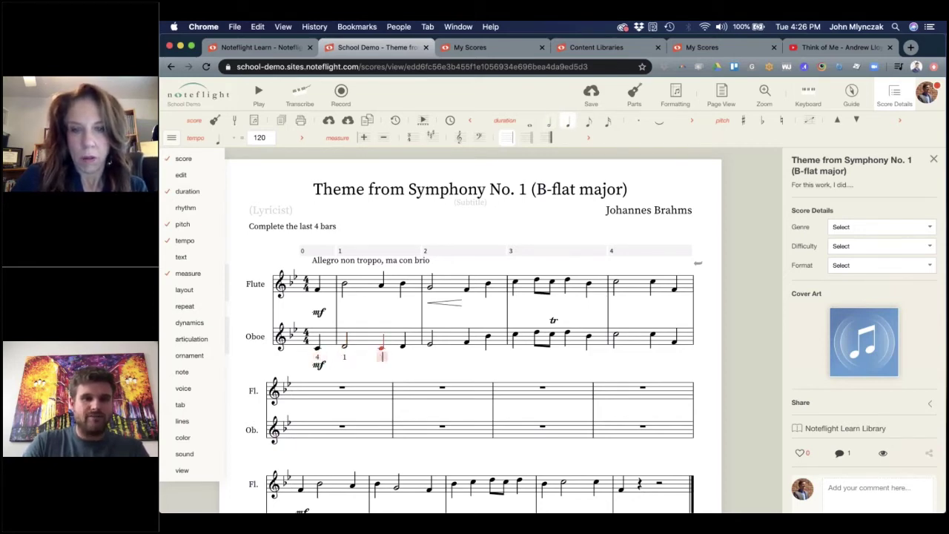
text(3)
key(space)
text(4)
key(space)
text(1)
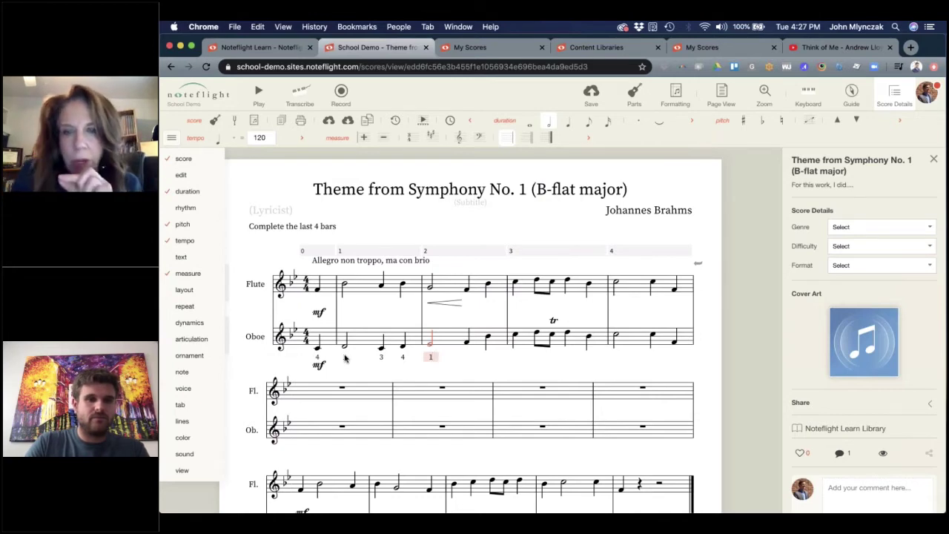
Step: Set the lyric under the oboe's half note in measure 1 to "1/2", followed by a hyphen
click(345, 356)
text(-2)
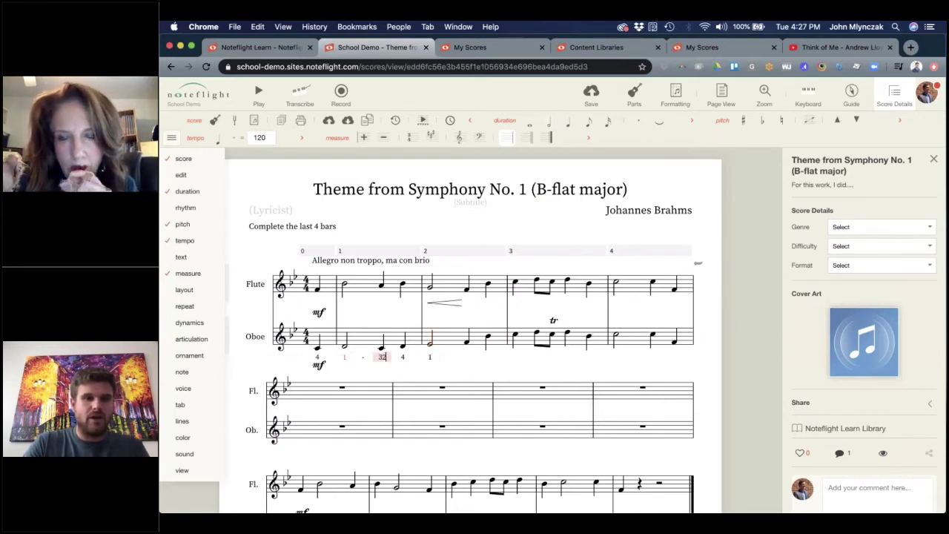
key(BackSpace)
key(shift+space)
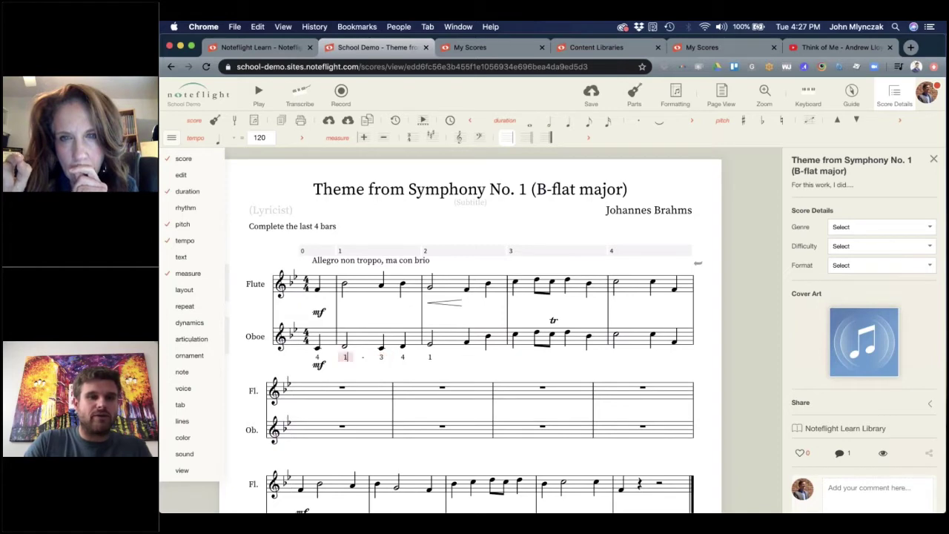
text(2)
click(350, 372)
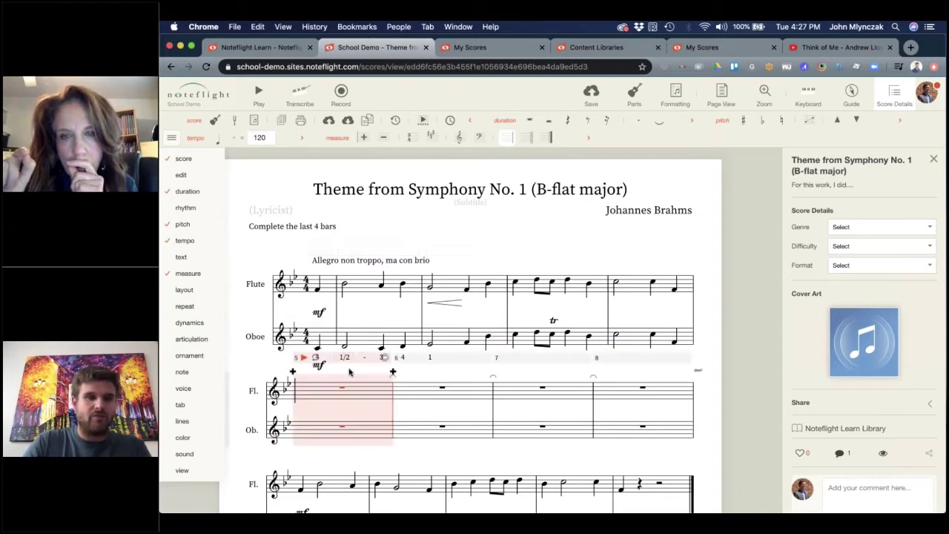
Step: Change the lyric under the oboe's half note in measure 1 to "1.2"
click(470, 387)
double_click(347, 358)
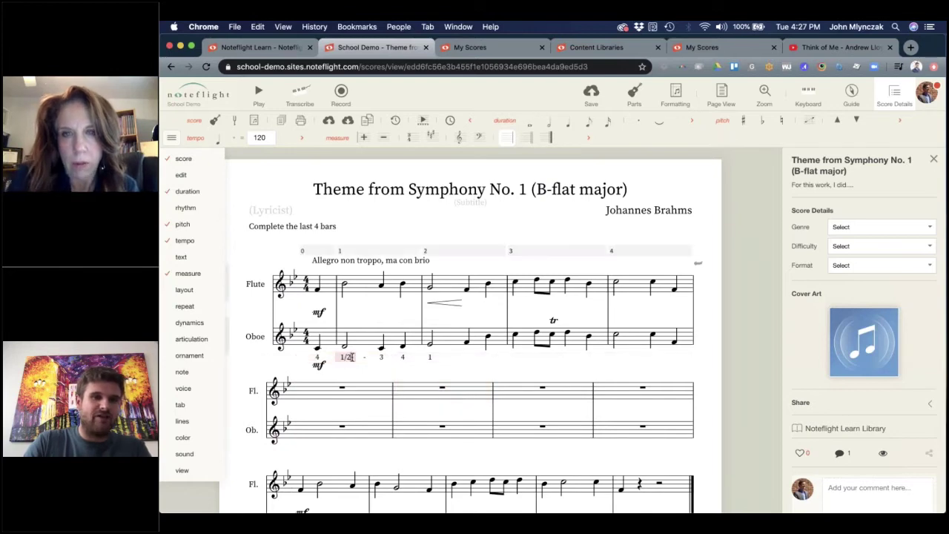
key(BackSpace)
text(.2)
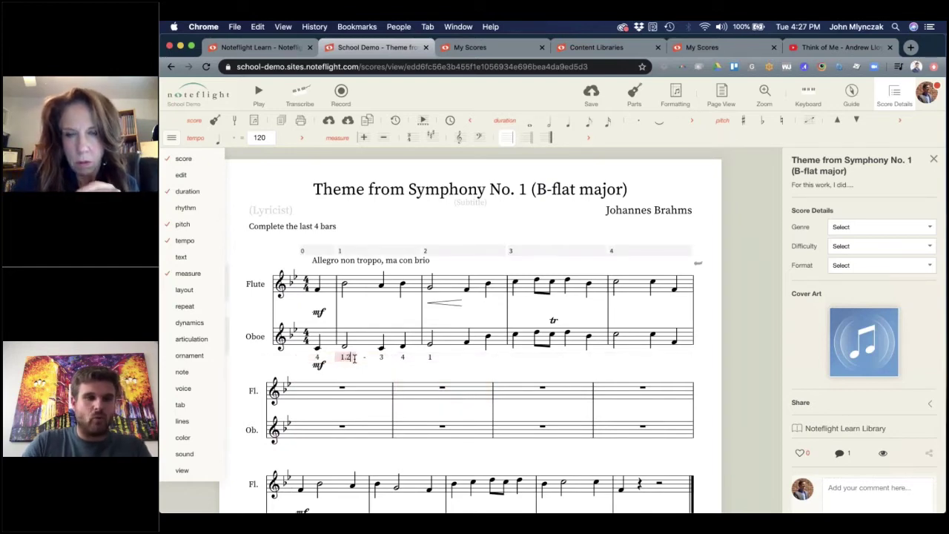
click(367, 375)
key(Escape)
Step: Shorten the lyric under the oboe's half note in measure 1 to "1", keeping the hyphen after it
double_click(345, 357)
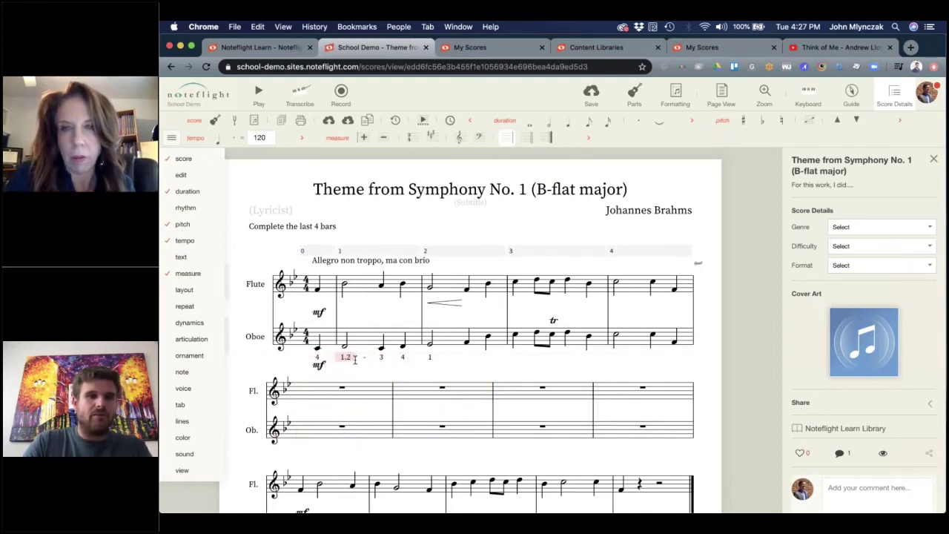
key(BackSpace)
key(BackSpace)
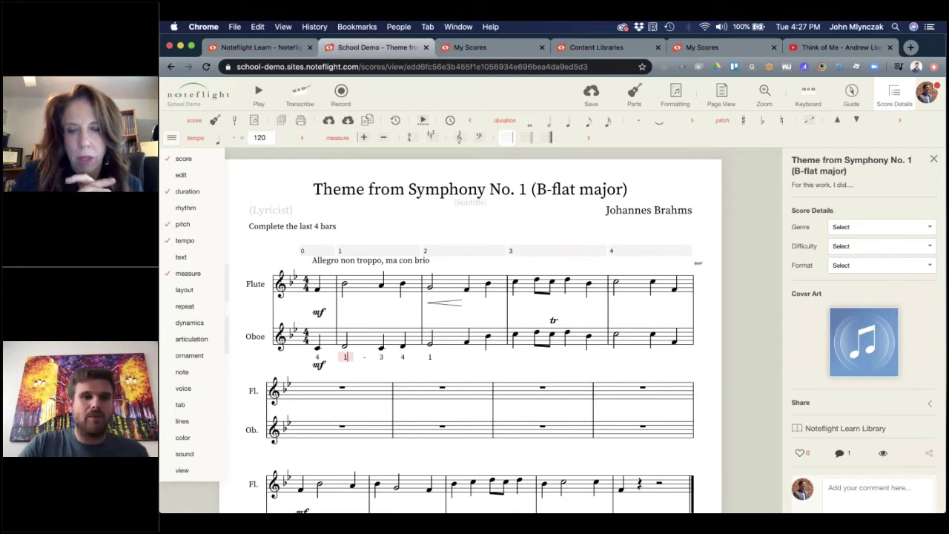
click(371, 375)
click(445, 400)
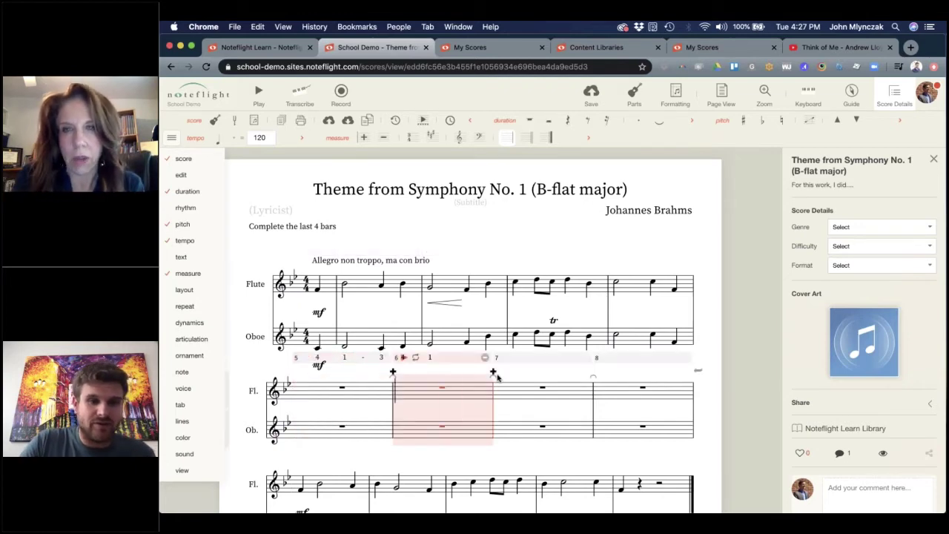
click(552, 407)
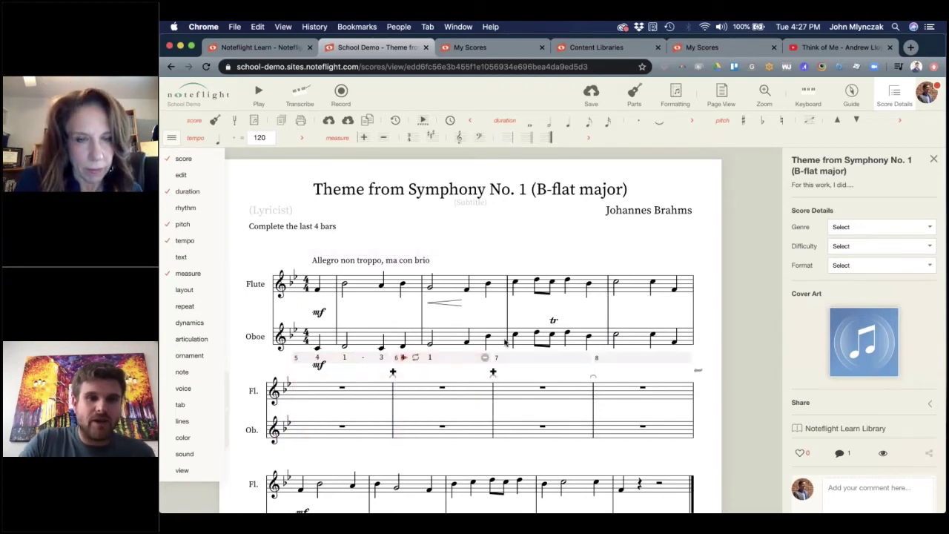
Step: Add the harmonic label "I6/4" as a chord symbol beneath the oboe's half note in measure 1
click(345, 348)
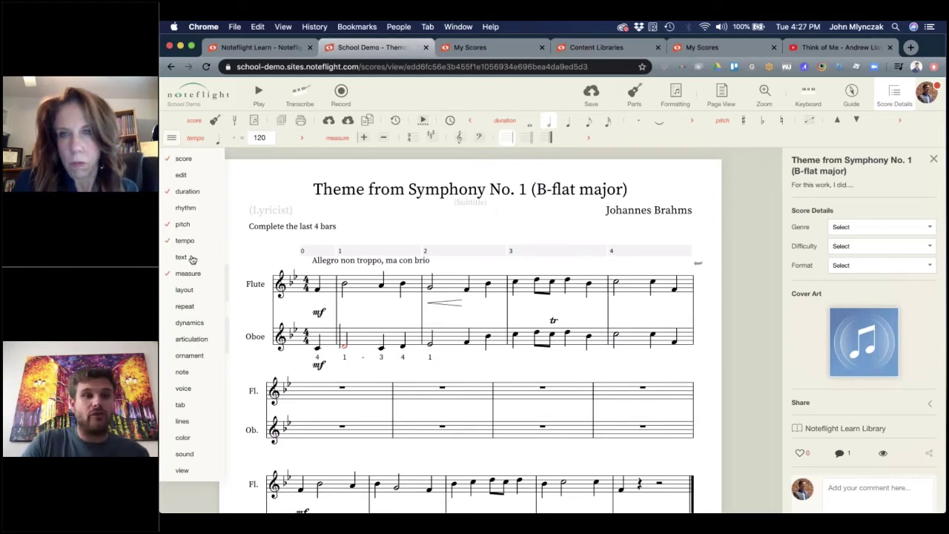
mouse_move(190, 257)
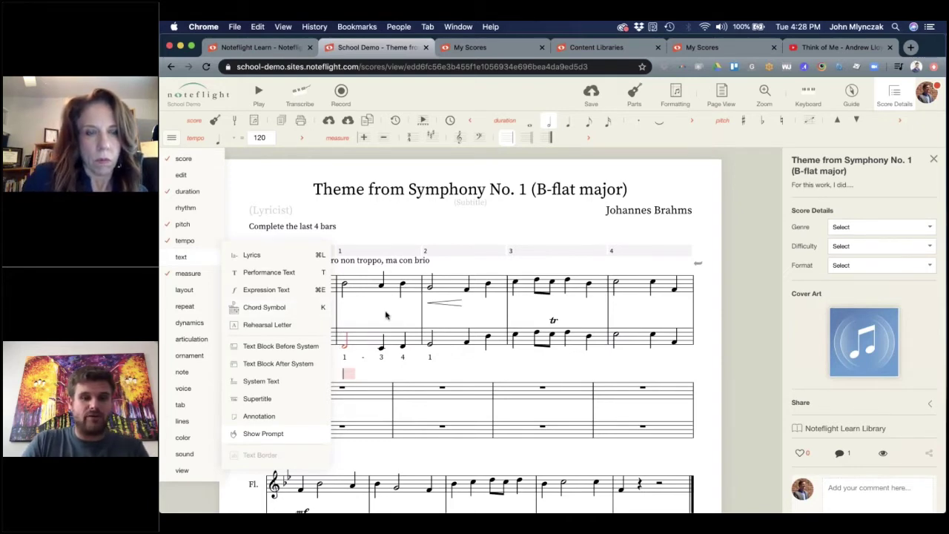
text(I6/)
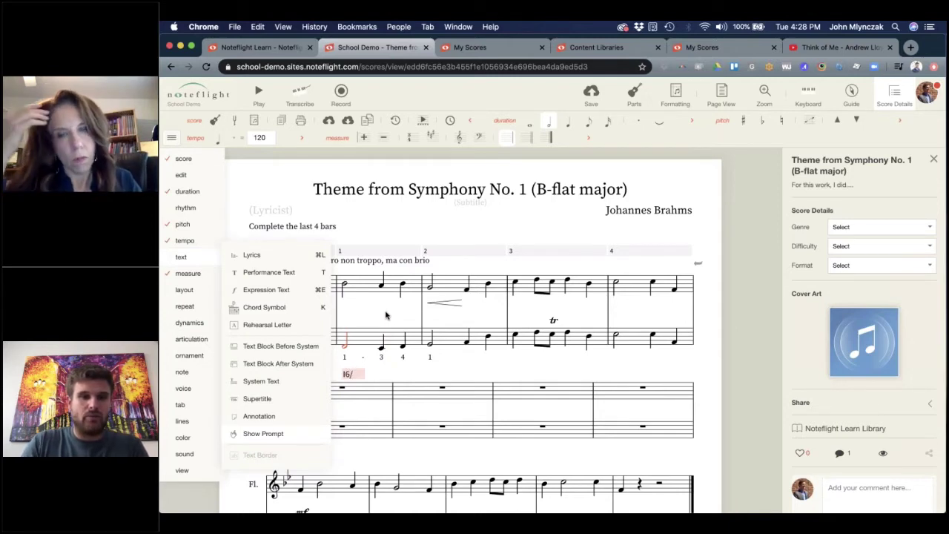
text(4)
click(396, 370)
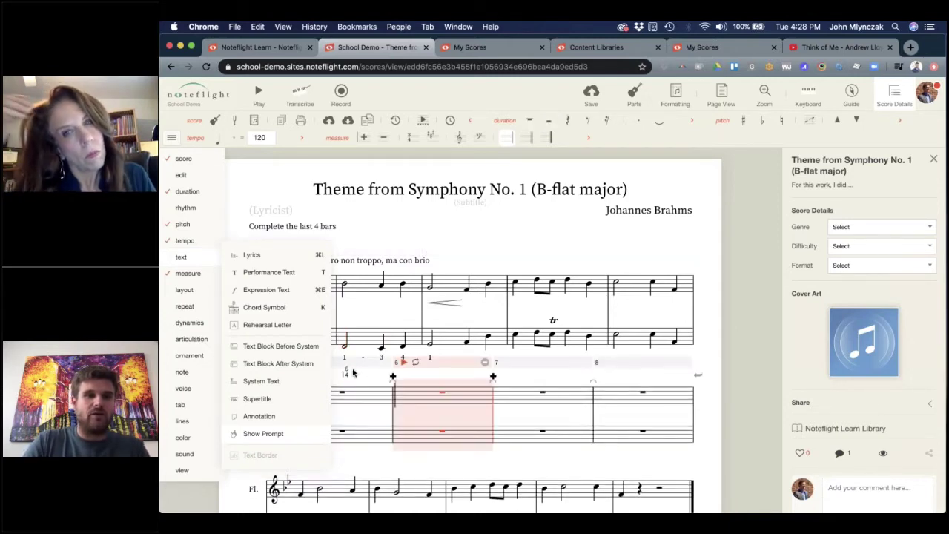
Step: Add the text tools back to the displayed tool groups
click(181, 257)
mouse_move(189, 274)
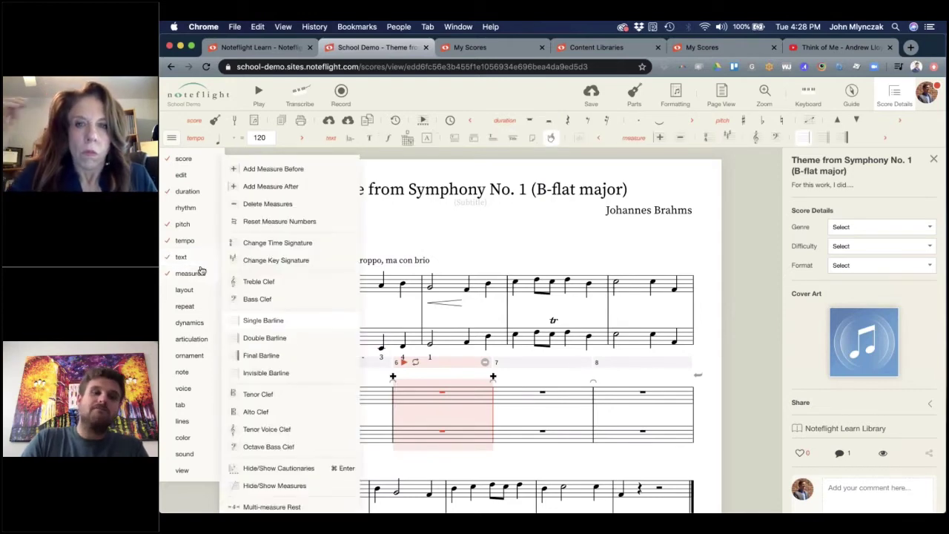
click(377, 371)
mouse_move(182, 371)
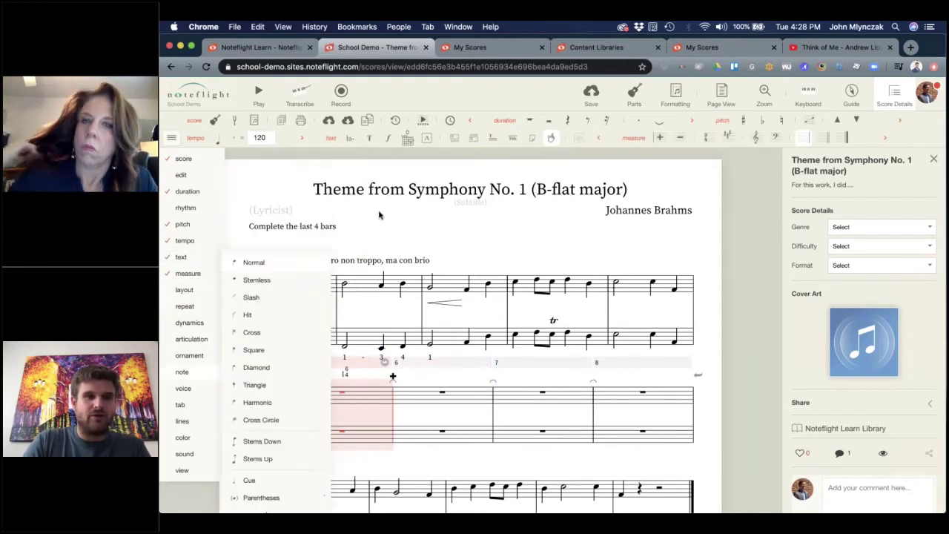
Step: Delete the "I6/4" label beneath the oboe's half note in measure 1
click(378, 215)
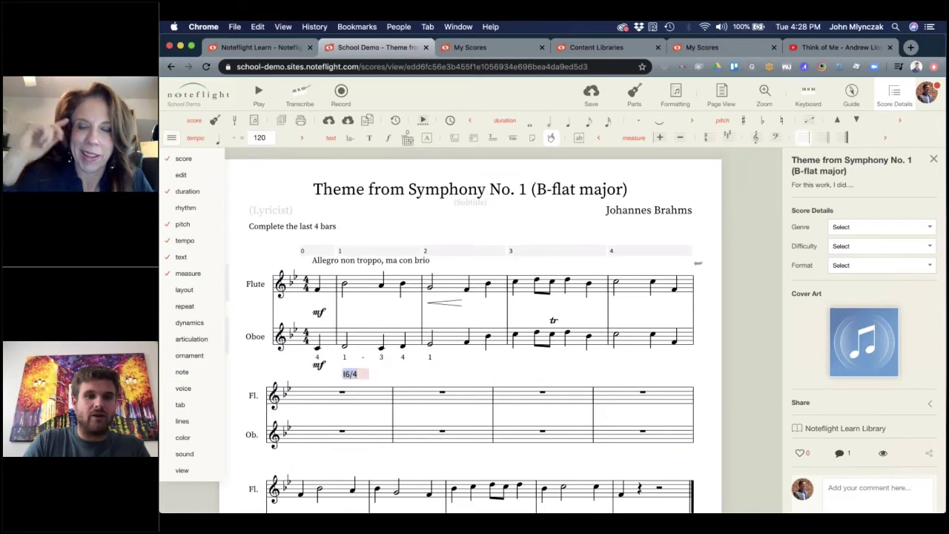
key(BackSpace)
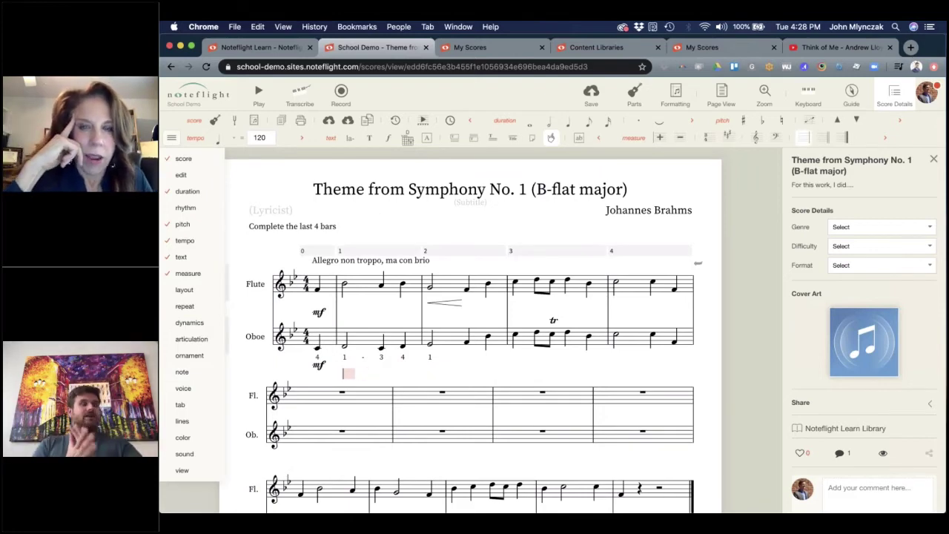
click(275, 49)
click(364, 47)
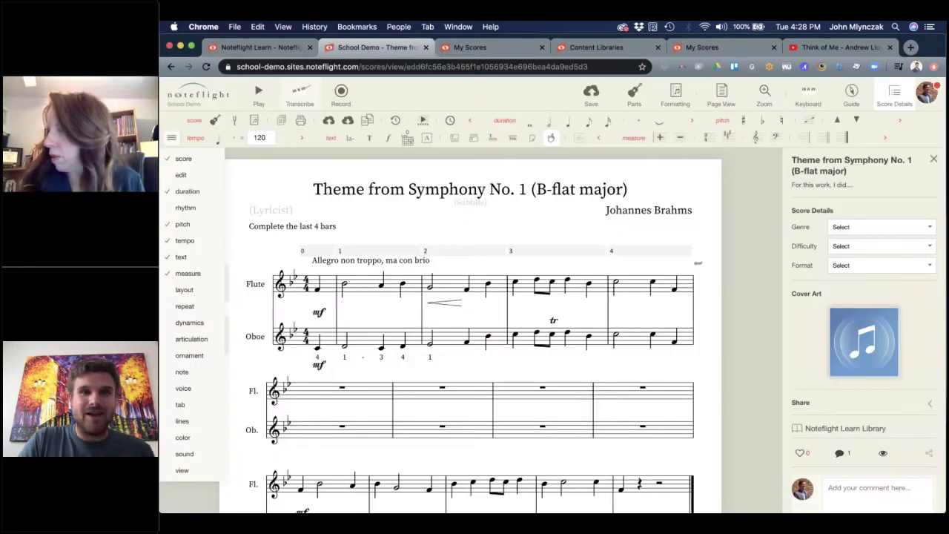
Step: Go to the School Demo site's content libraries and open the Pop Library catalog
click(187, 97)
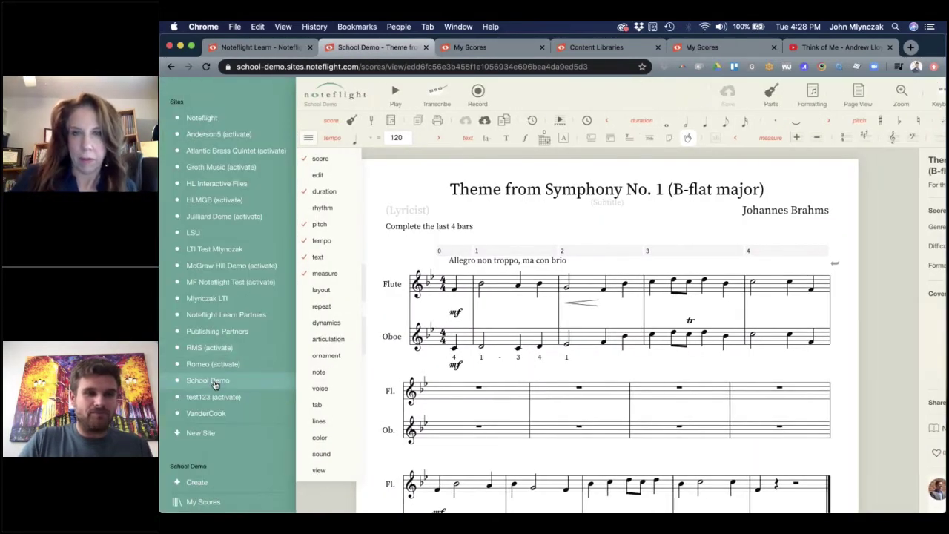
click(217, 383)
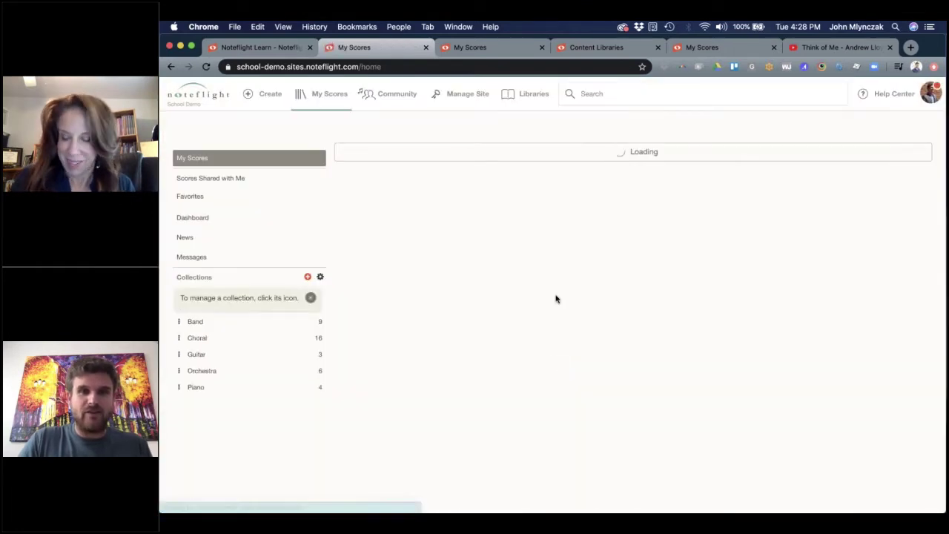
click(531, 101)
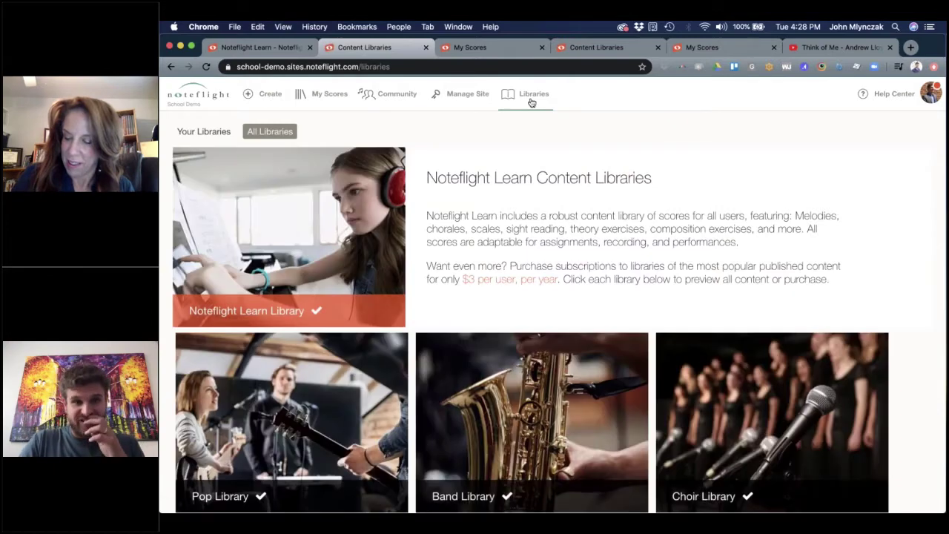
scroll(559, 311, down, 2)
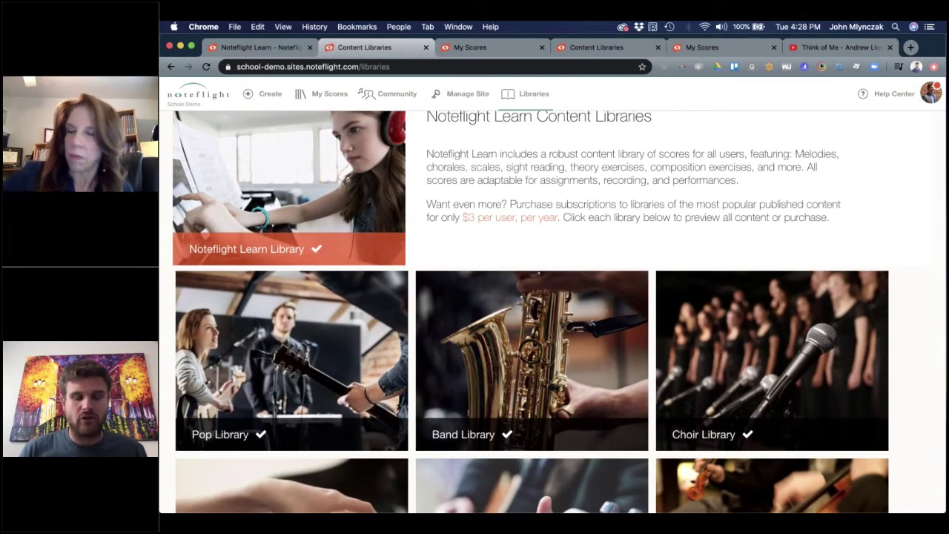
scroll(737, 269, down, 4)
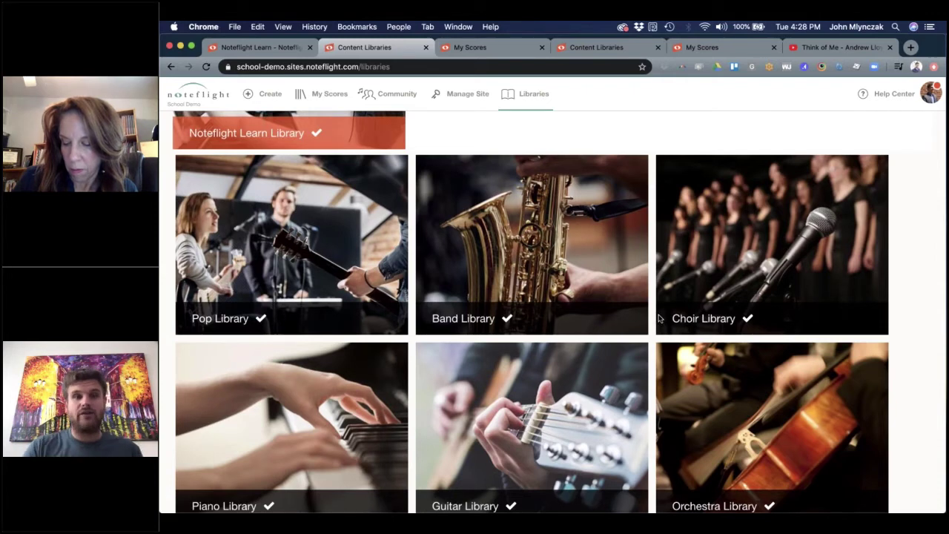
scroll(543, 350, down, 1)
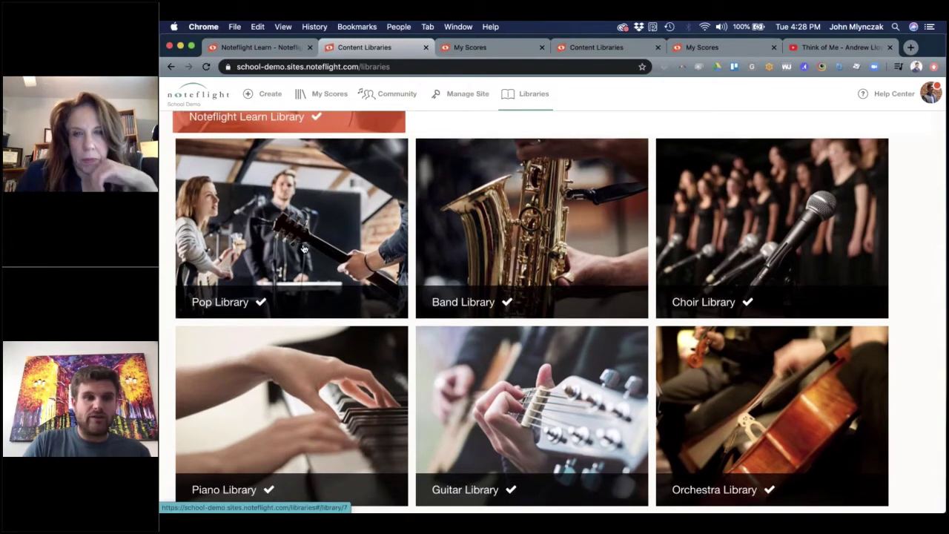
click(303, 248)
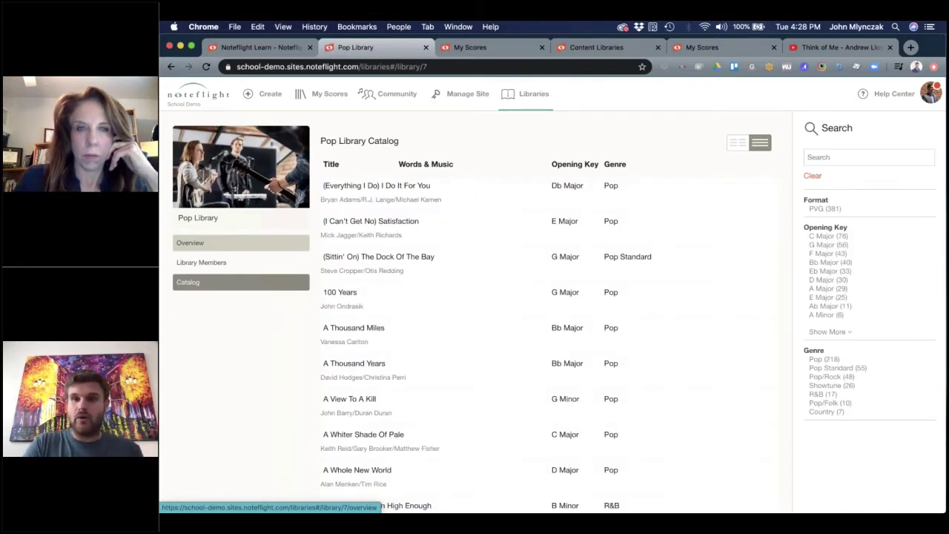
Step: Filter the Pop Library catalog by the Showtune genre
scroll(528, 330, down, 3)
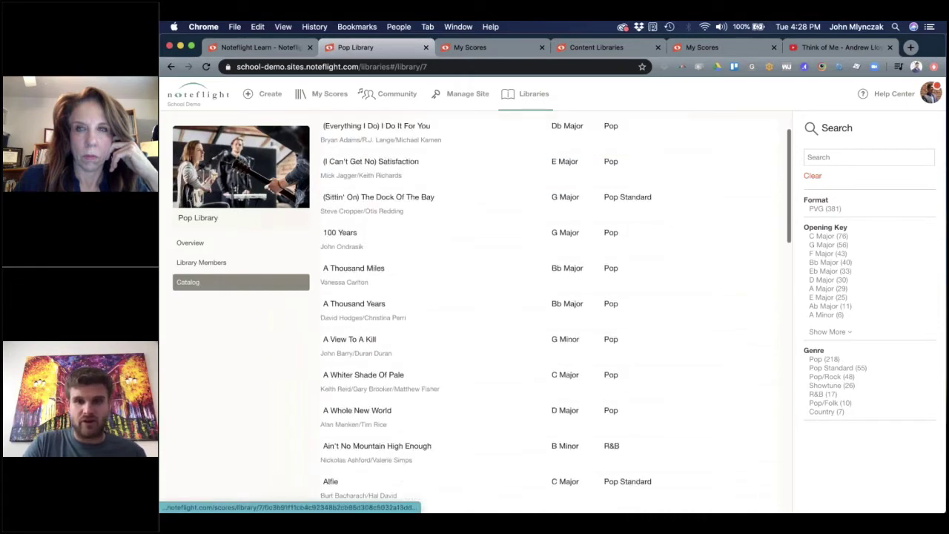
scroll(475, 311, down, 5)
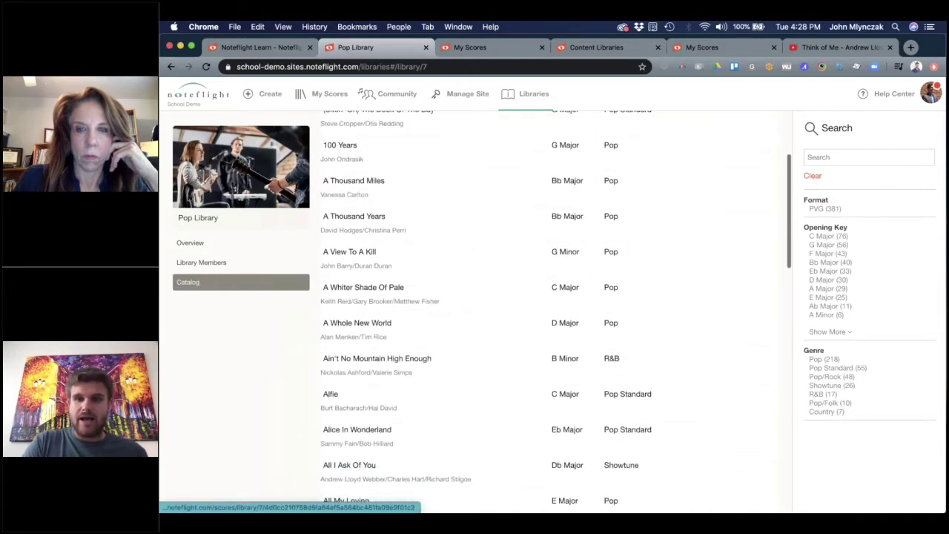
click(821, 386)
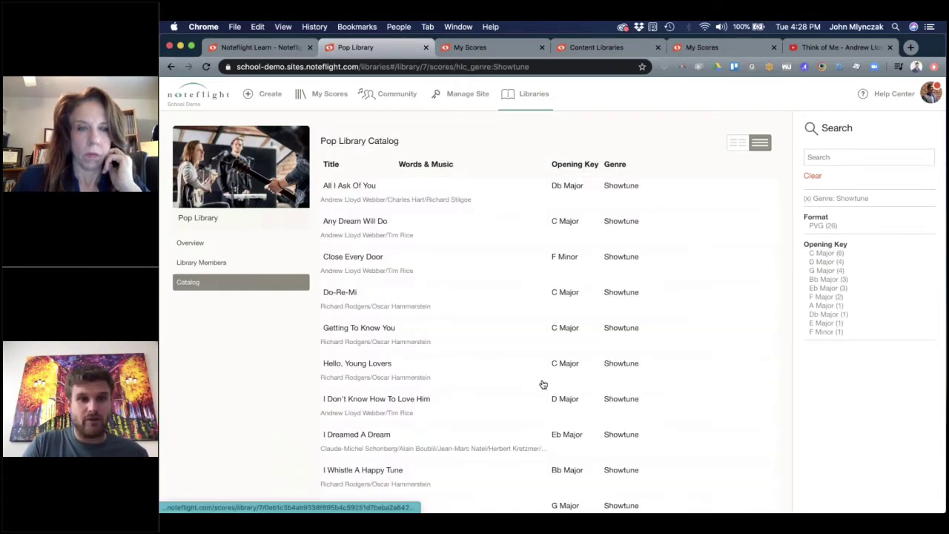
Step: Find "Think Of Me" among the showtunes, open it and check out a copy of the score
scroll(516, 339, down, 15)
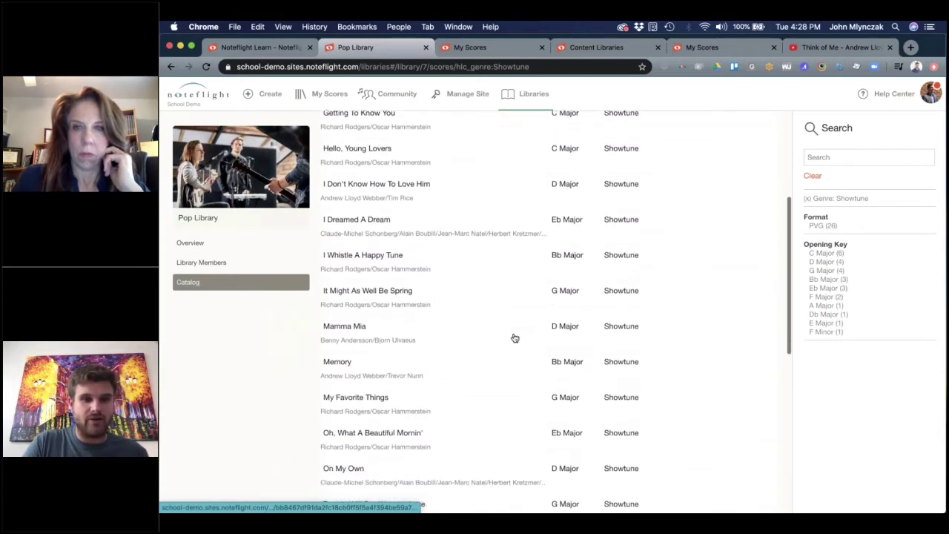
scroll(515, 338, down, 15)
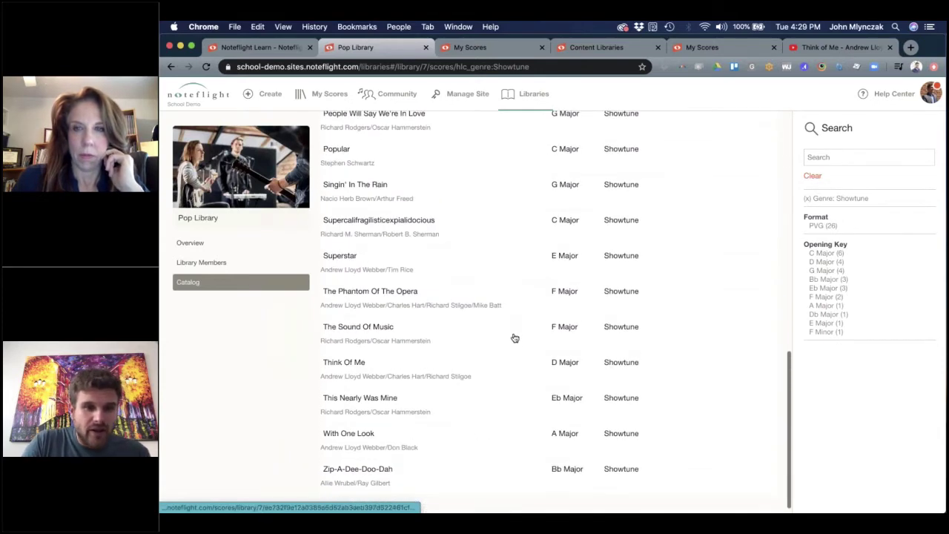
scroll(508, 420, up, 6)
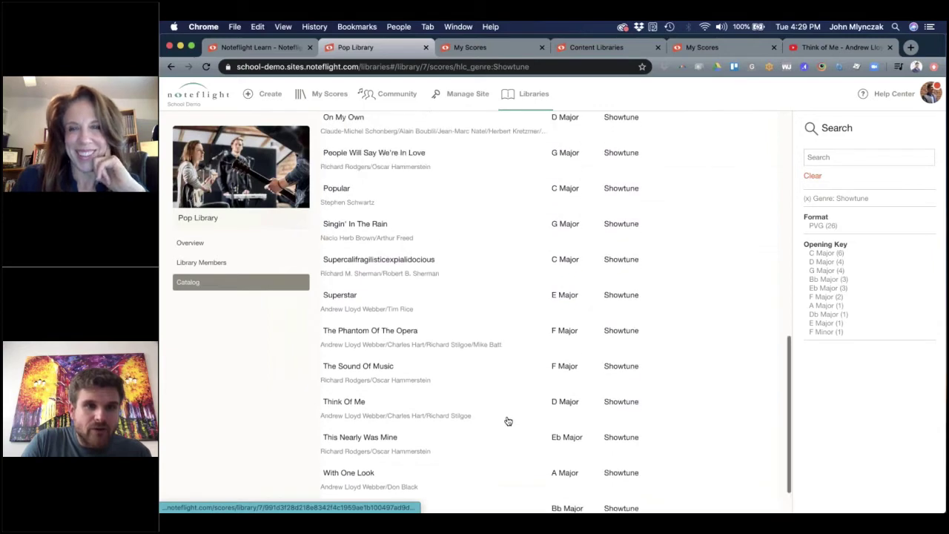
scroll(508, 420, up, 18)
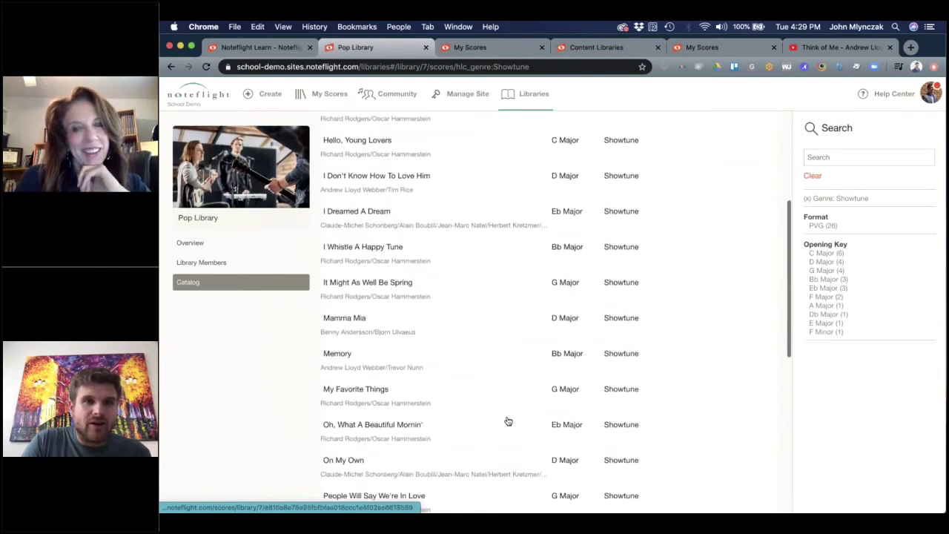
scroll(507, 420, up, 5)
scroll(508, 422, down, 20)
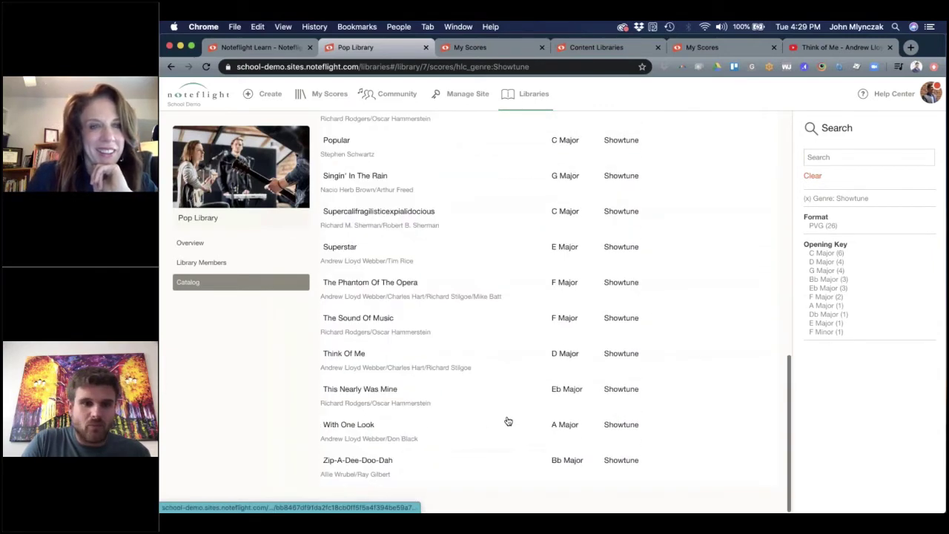
click(352, 356)
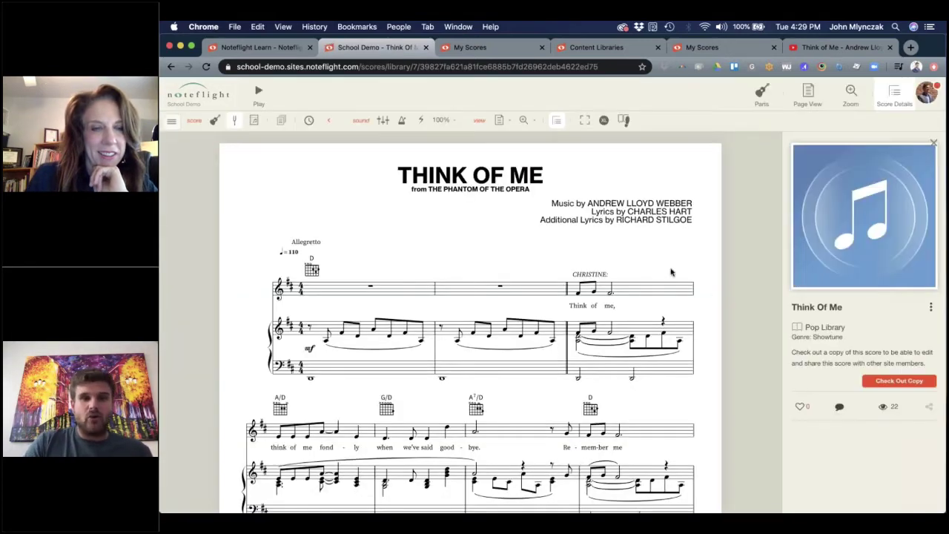
click(888, 384)
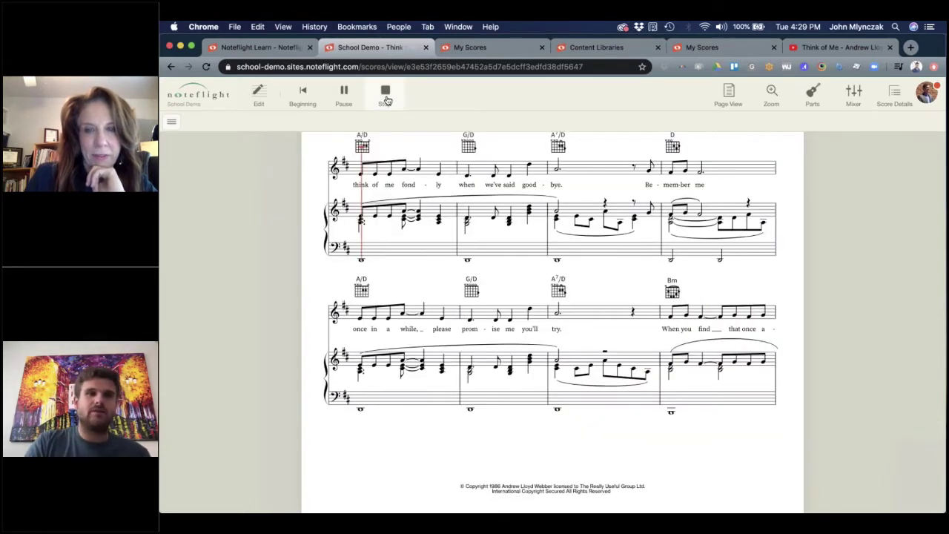
Step: End the playback of "Think Of Me" and record an audio track for the Voice part from the beginning
click(344, 95)
click(342, 102)
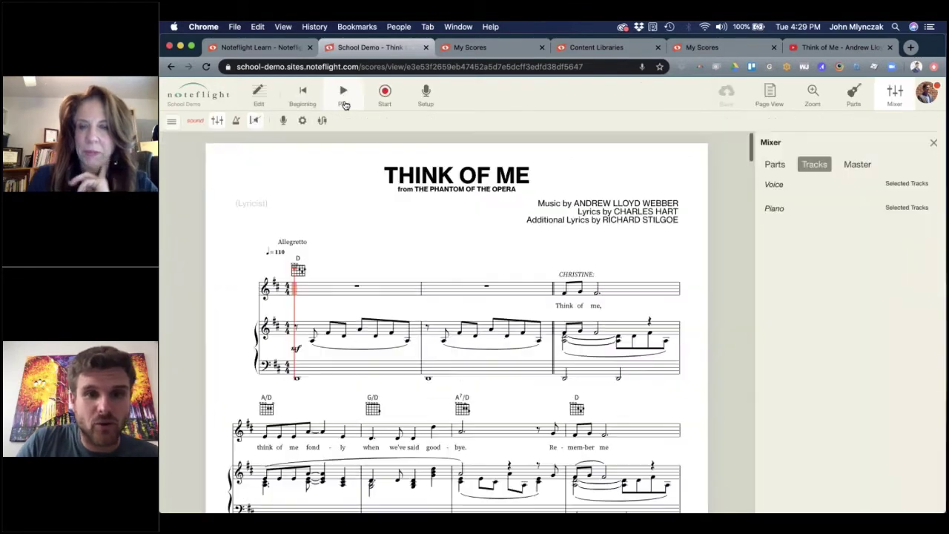
click(385, 95)
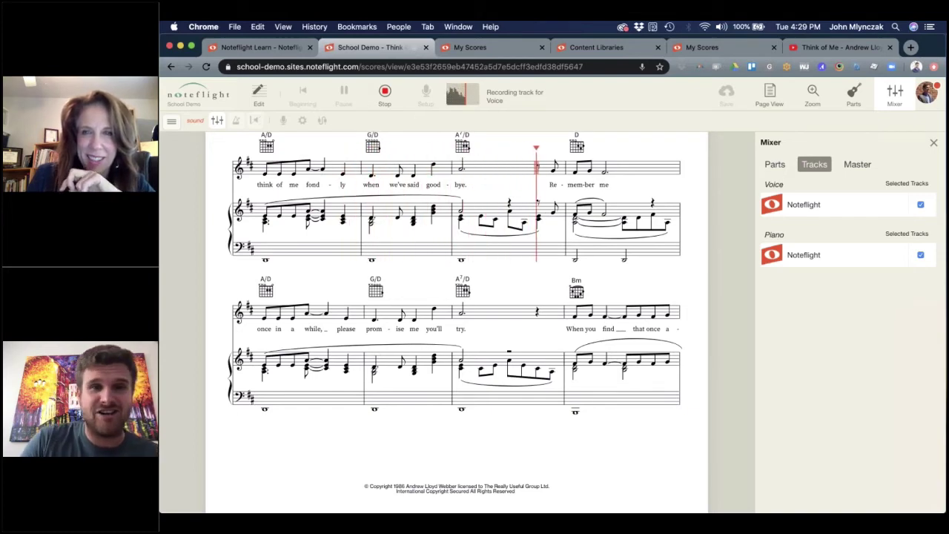
click(385, 95)
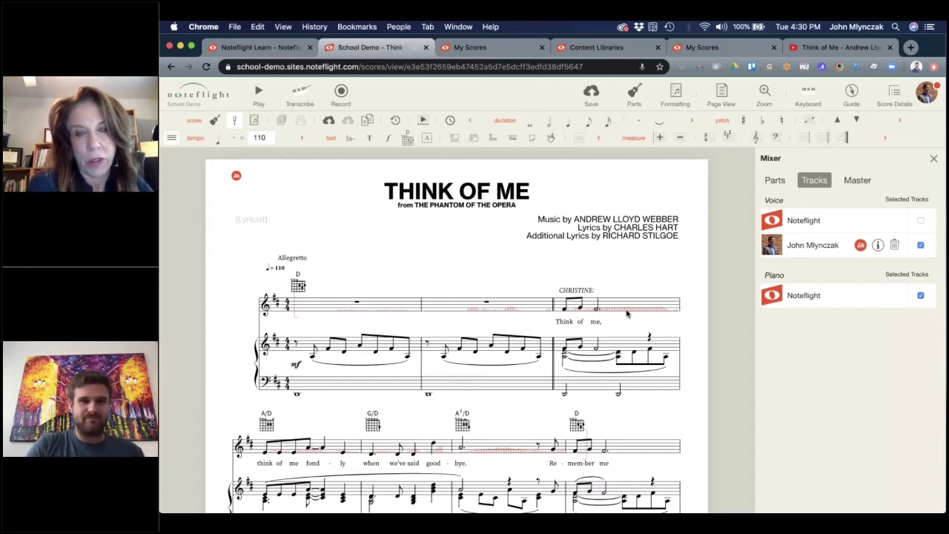
Step: Replace the Voice lyric "Think of me," in measure 3 with the hyphenated syllables "Qua-ren-tine"
click(235, 175)
click(236, 175)
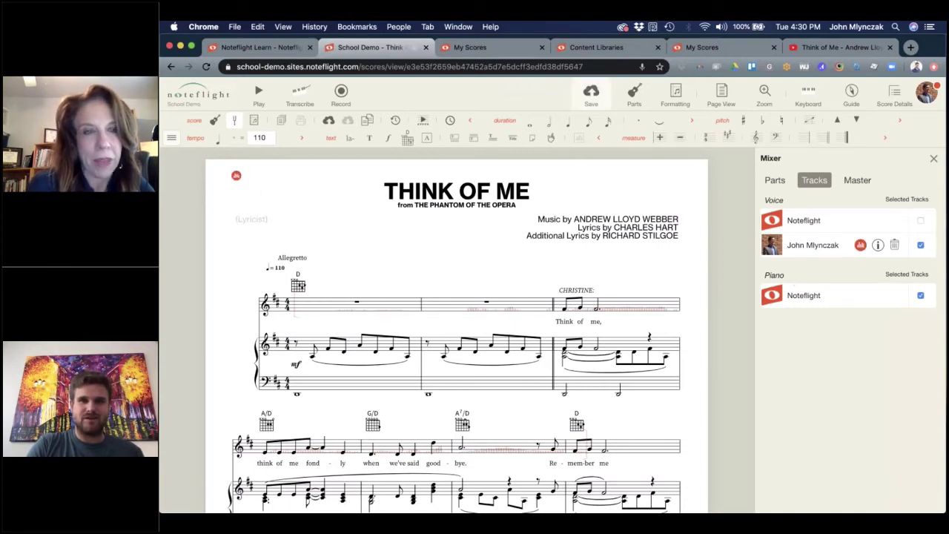
click(568, 325)
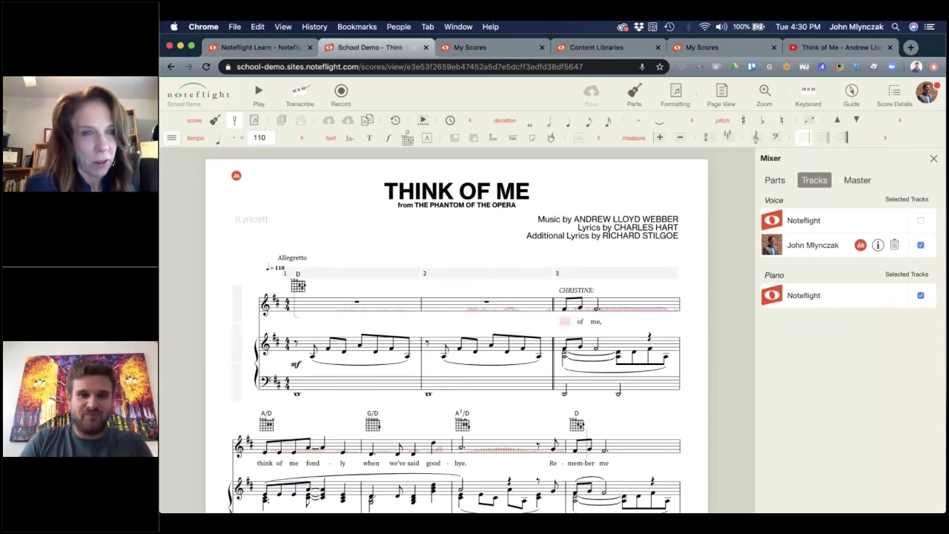
text(Qua-ofe)
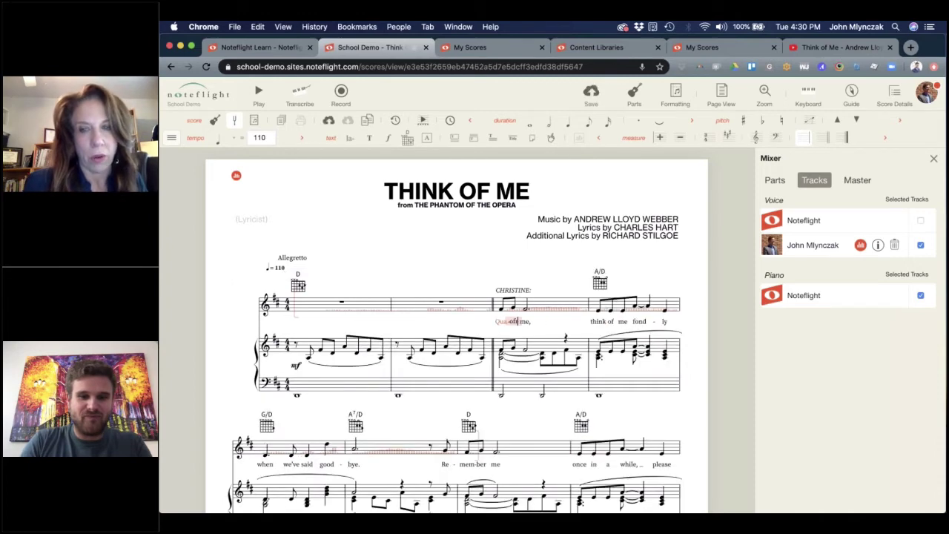
text(n)
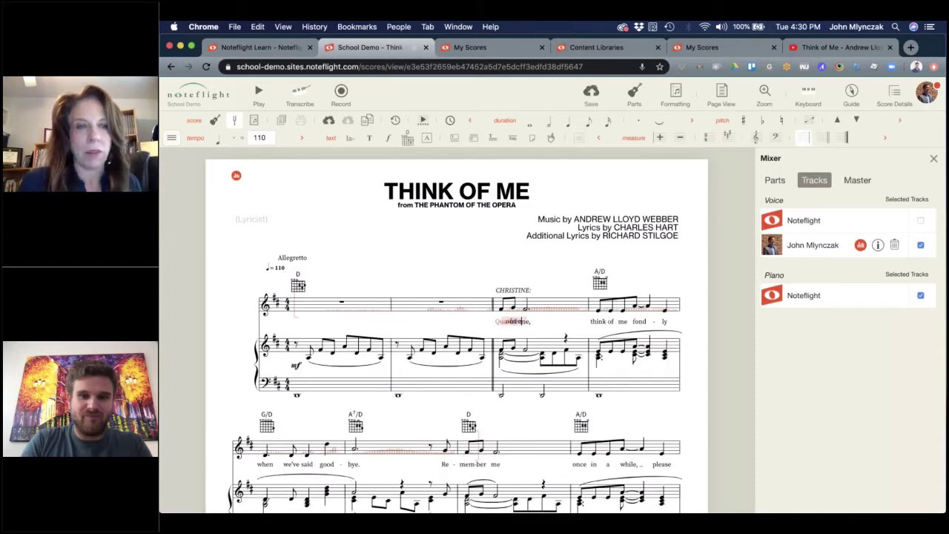
text(-me,tine)
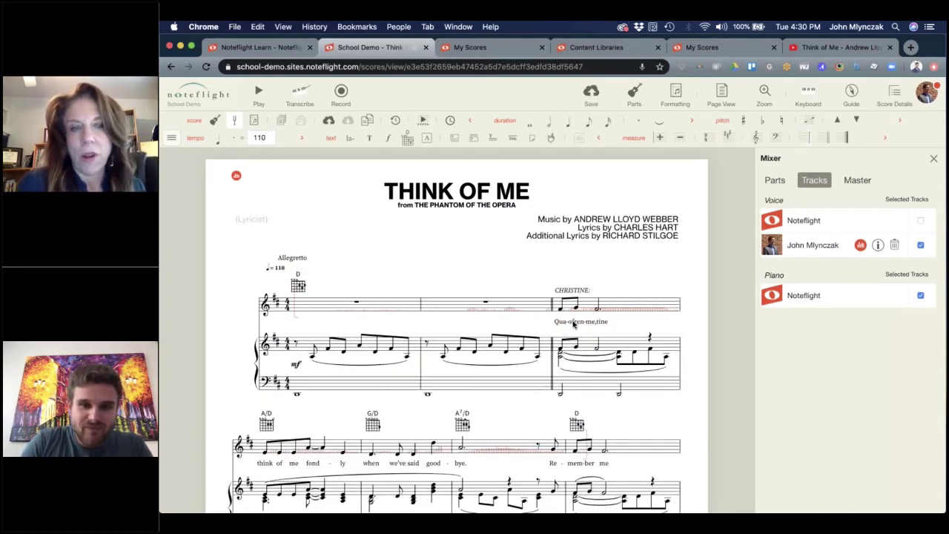
Step: Correct the second and third lyric syllables in measure 3 to "ren" and "tine"
click(573, 324)
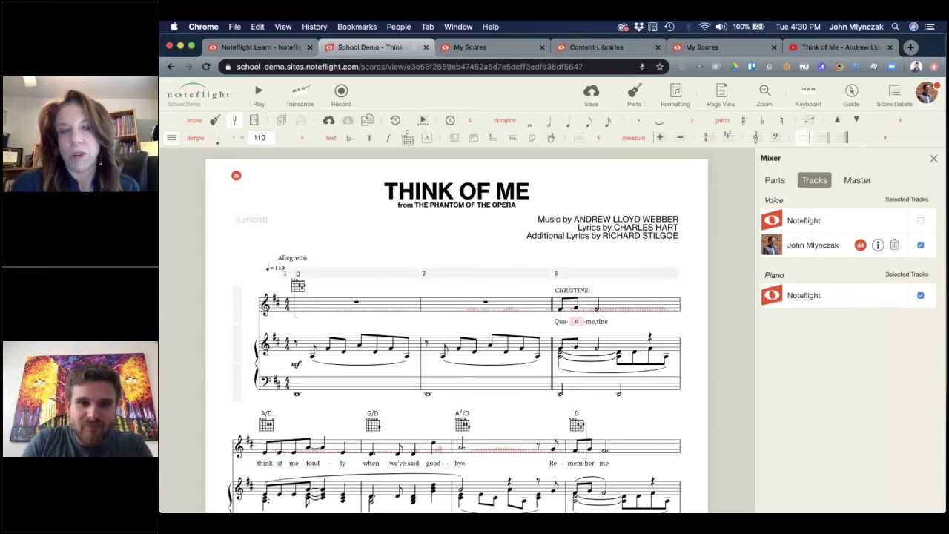
key(BackSpace)
text(rem)
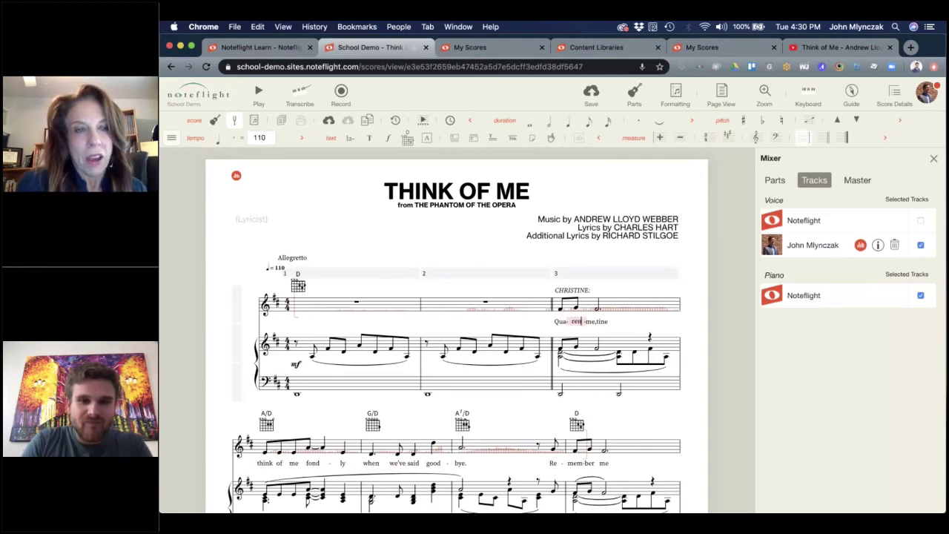
key(minus)
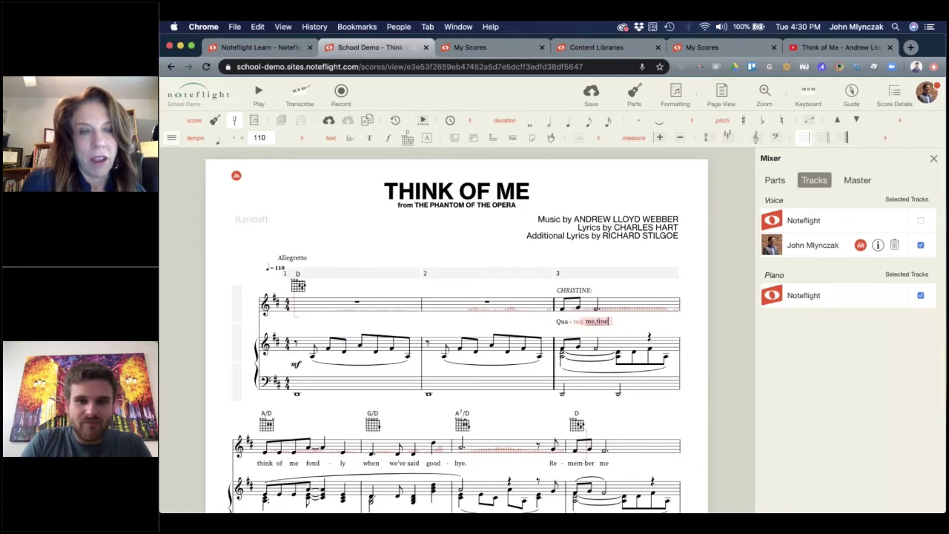
text(time)
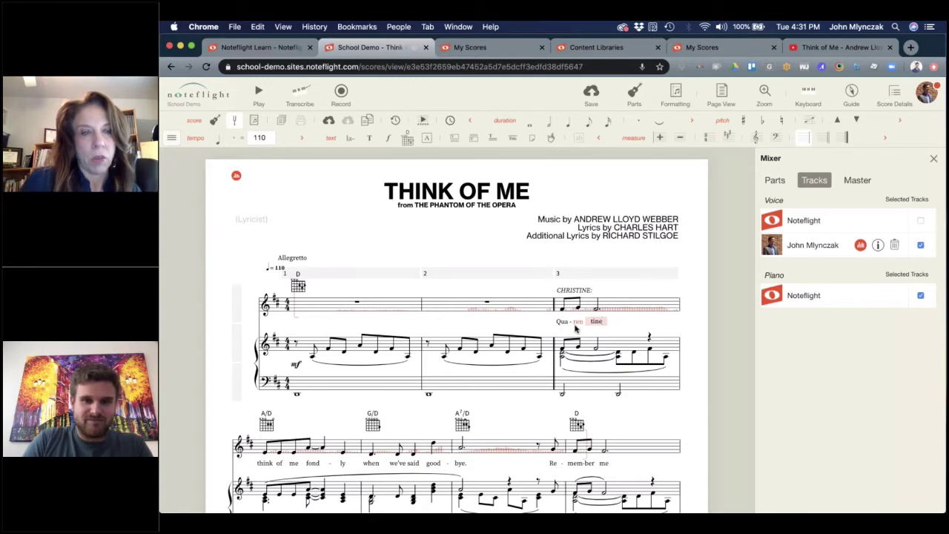
key(Escape)
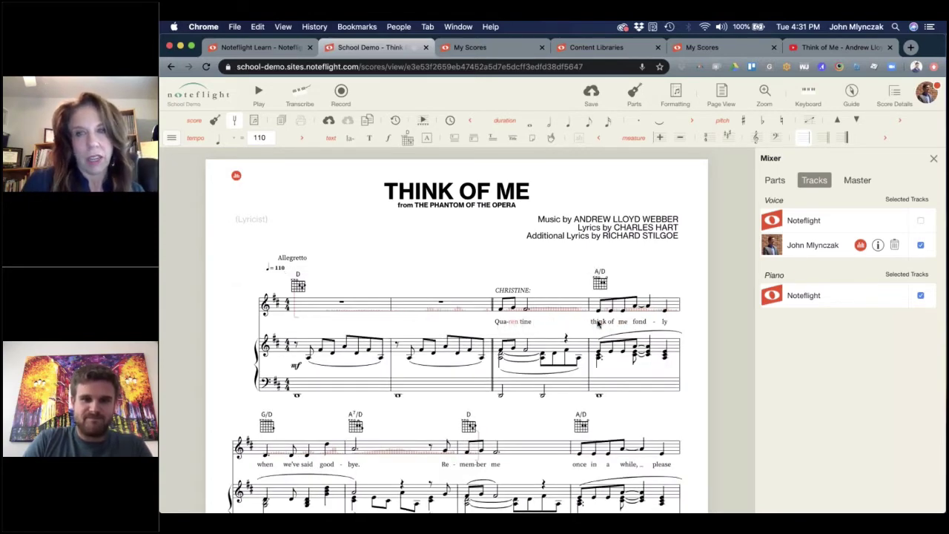
Step: Enter "at home a-lone now" over the original lyrics beneath the Voice notes of measure 4
click(598, 323)
text(at ofhome me)
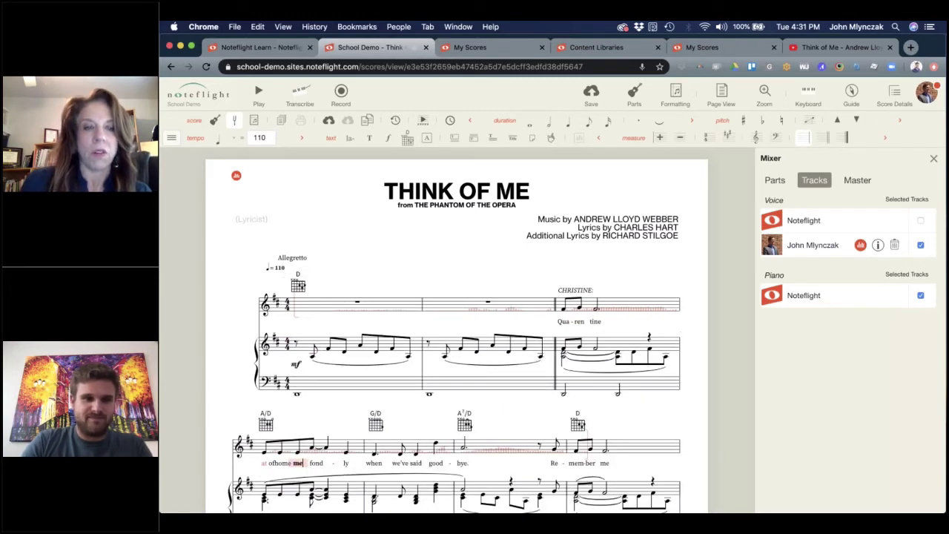
text(a-fondlone)
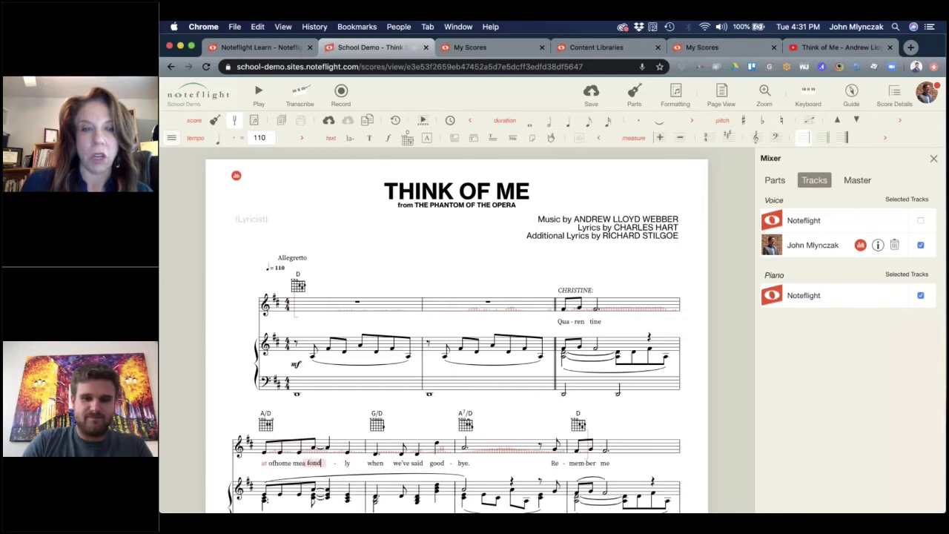
text( now)
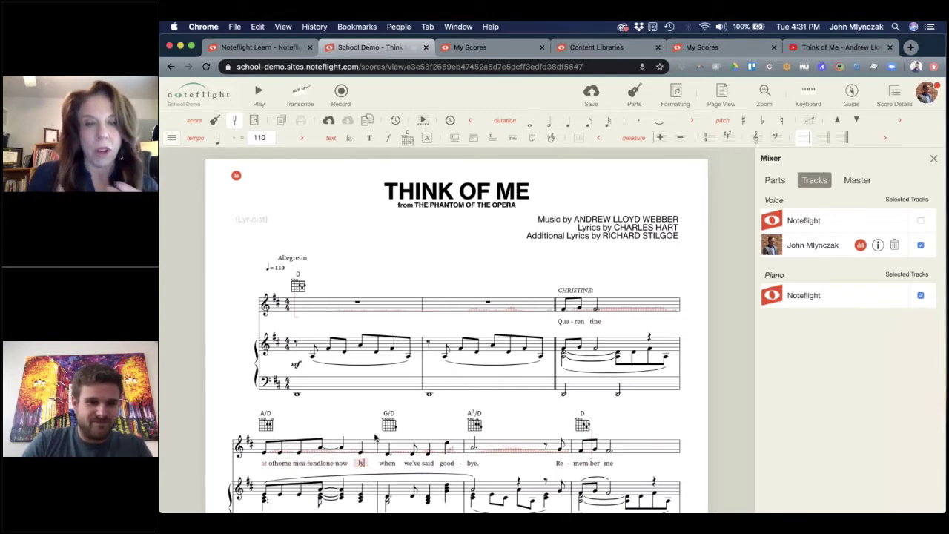
key(Escape)
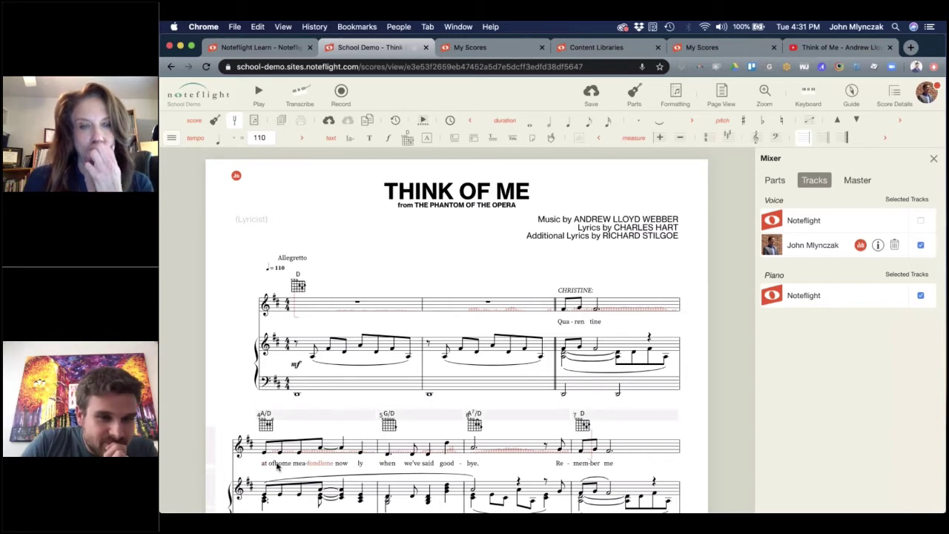
Step: Clean up the measure 4 lyrics after "at" so the following syllables read "home a-lone"
scroll(277, 466, down, 1)
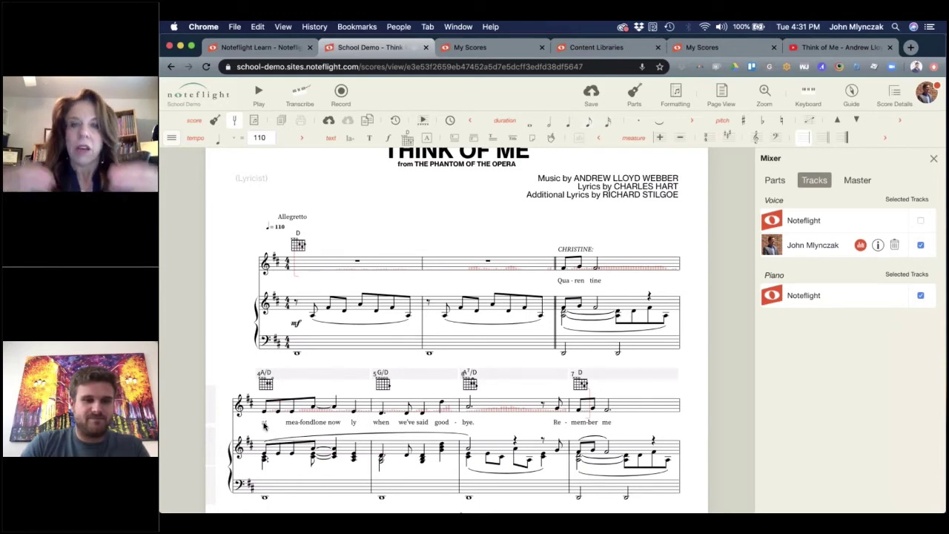
double_click(264, 422)
key(space)
text(ho)
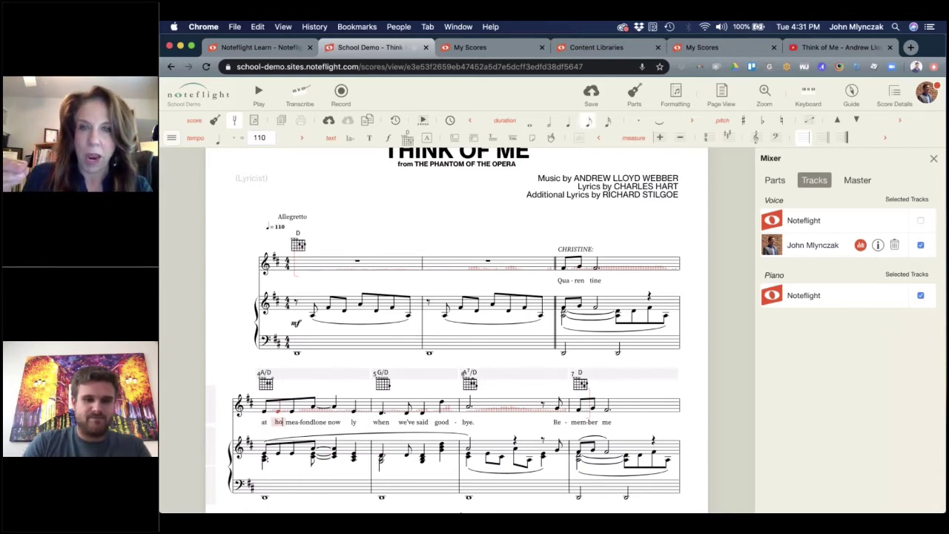
text(me)
key(space)
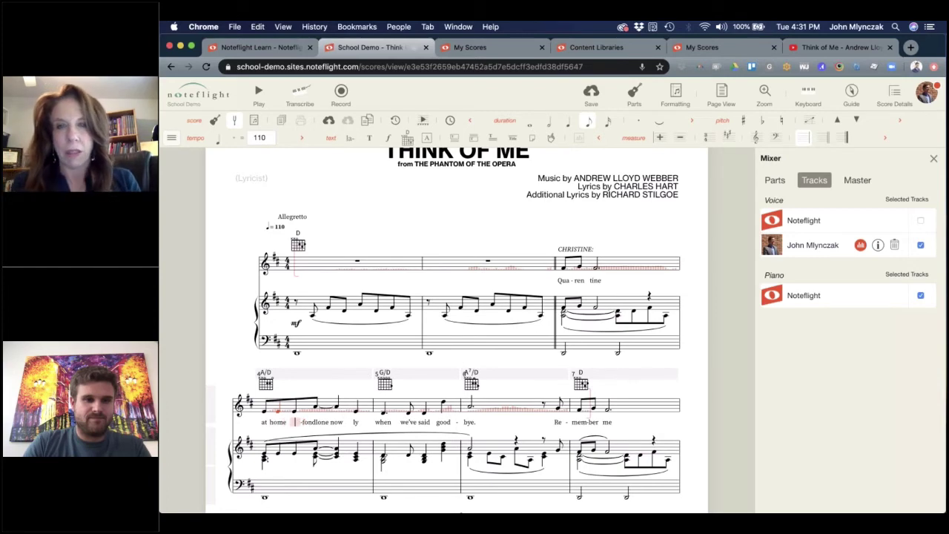
text(a-f)
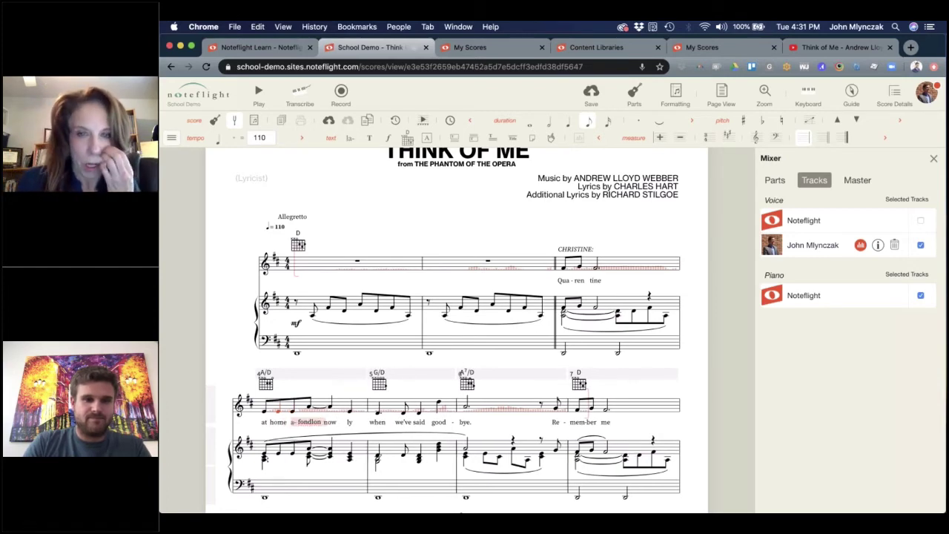
text(lone)
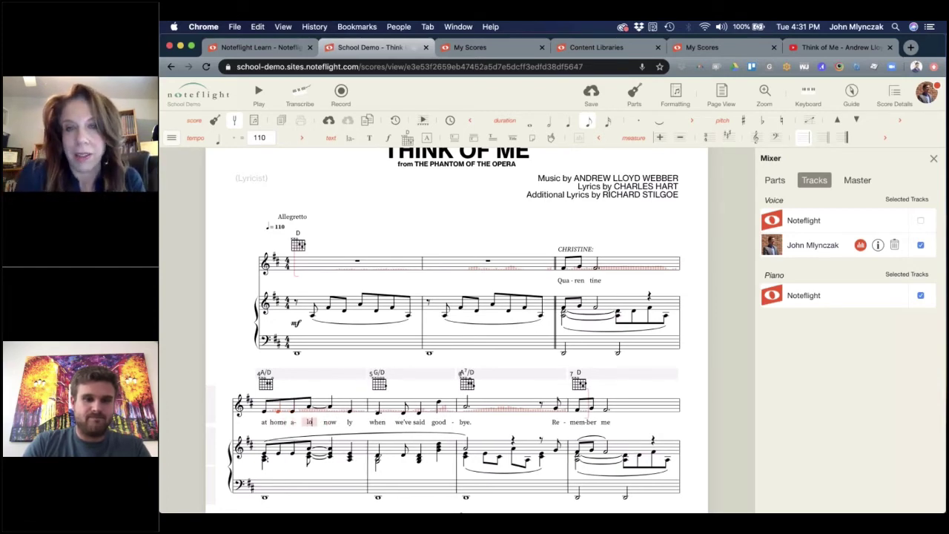
key(space)
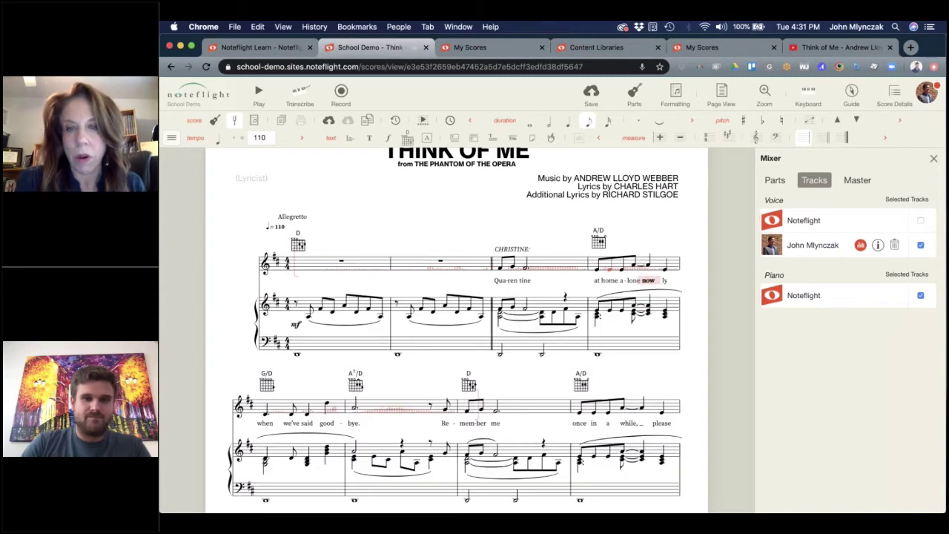
Step: Remove the leftover lyrics "ly" and "now" from the end of measure 4 and stop the playback
key(space)
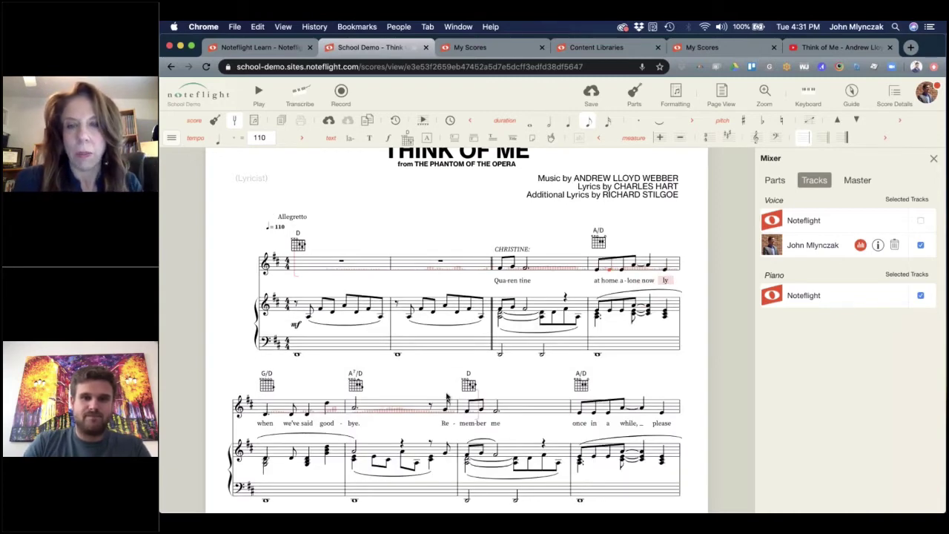
key(BackSpace)
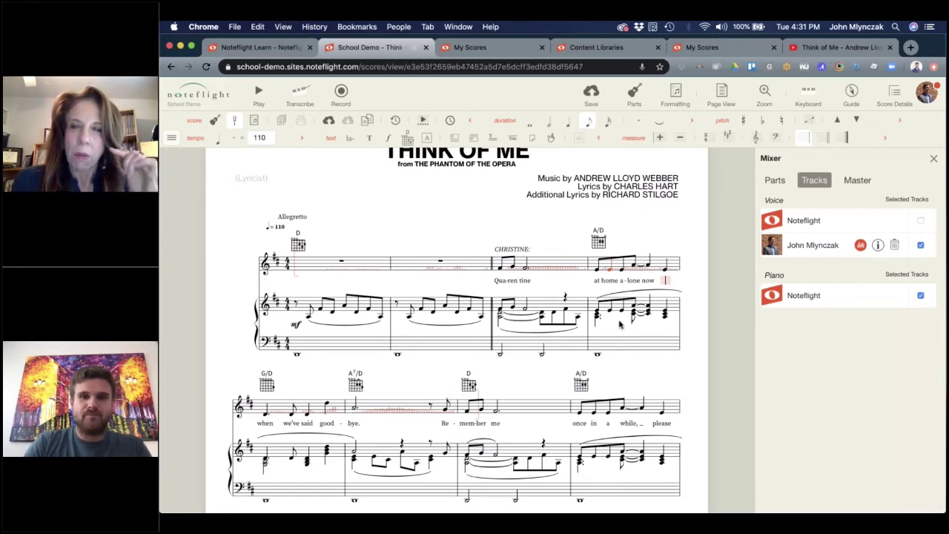
click(647, 283)
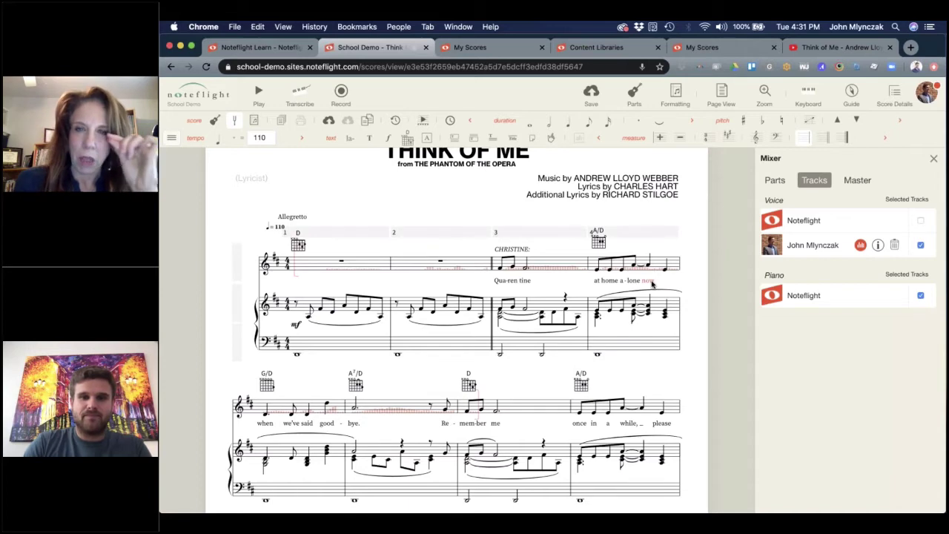
key(space)
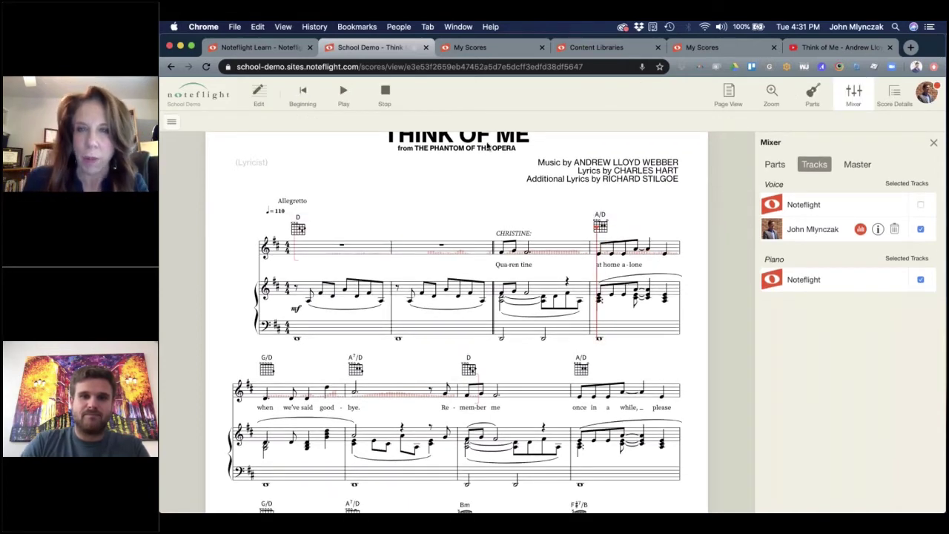
click(385, 93)
click(665, 272)
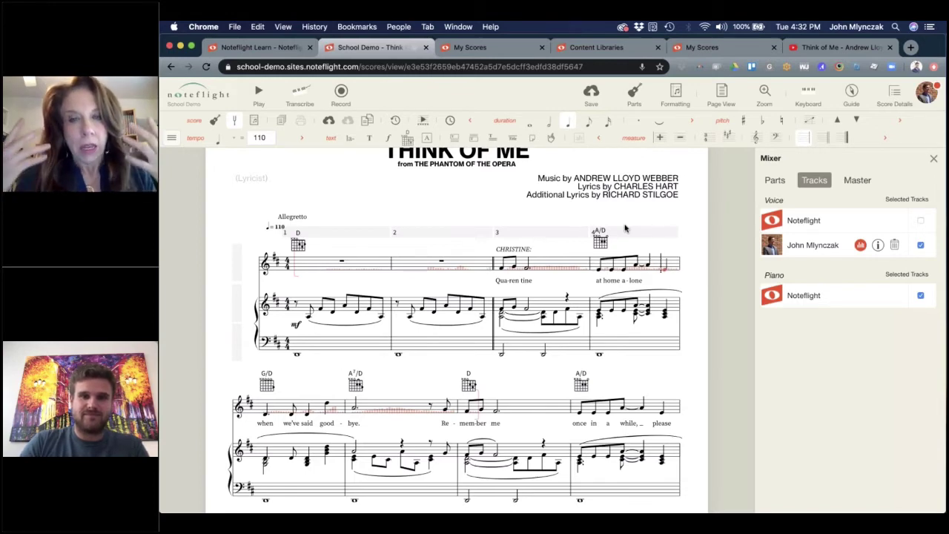
click(665, 273)
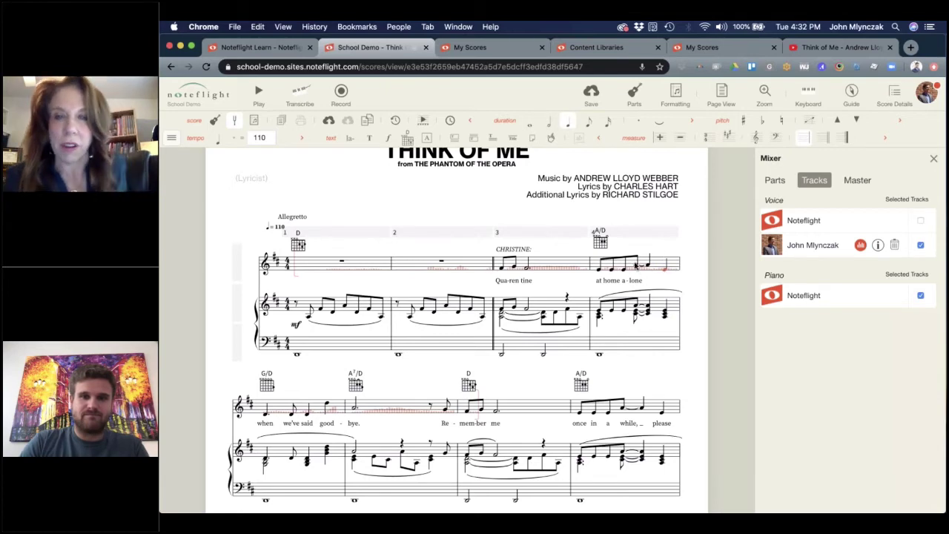
click(636, 266)
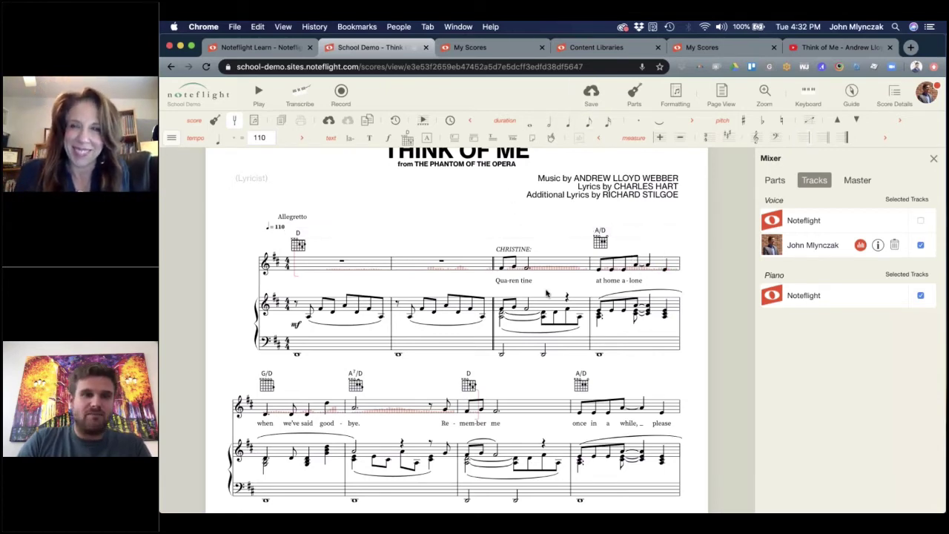
Step: Clear the notes, lyrics and chord symbols from measures 5, 6 and 7 of the Voice staff
scroll(546, 295, down, 5)
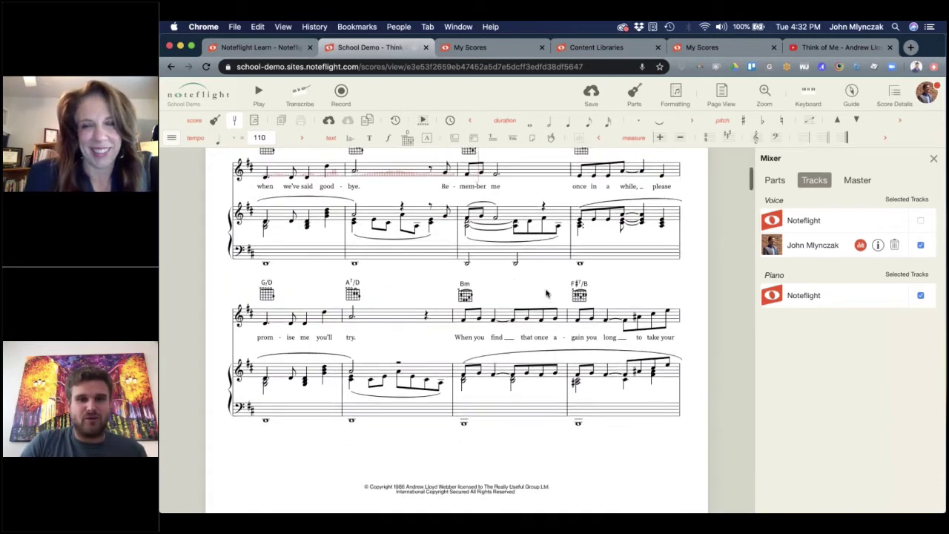
scroll(546, 294, up, 1)
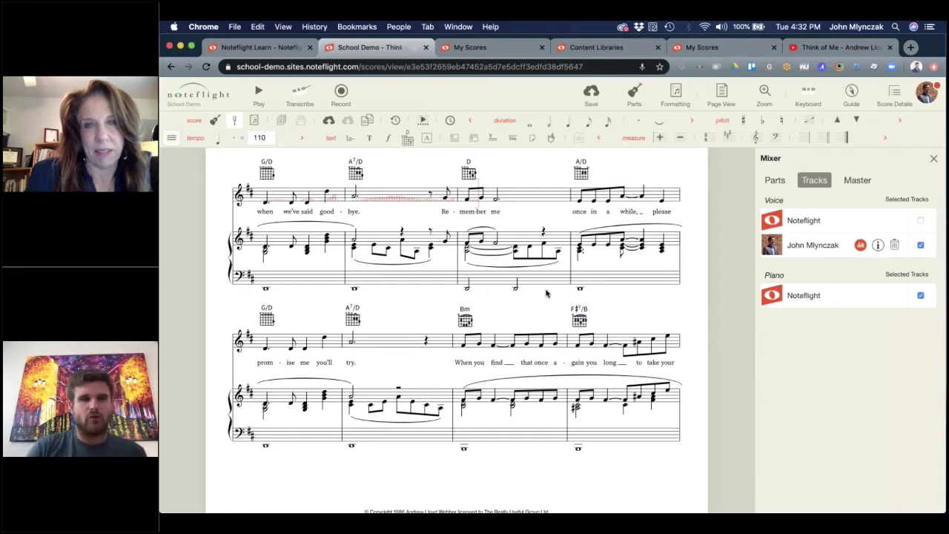
scroll(545, 294, up, 3)
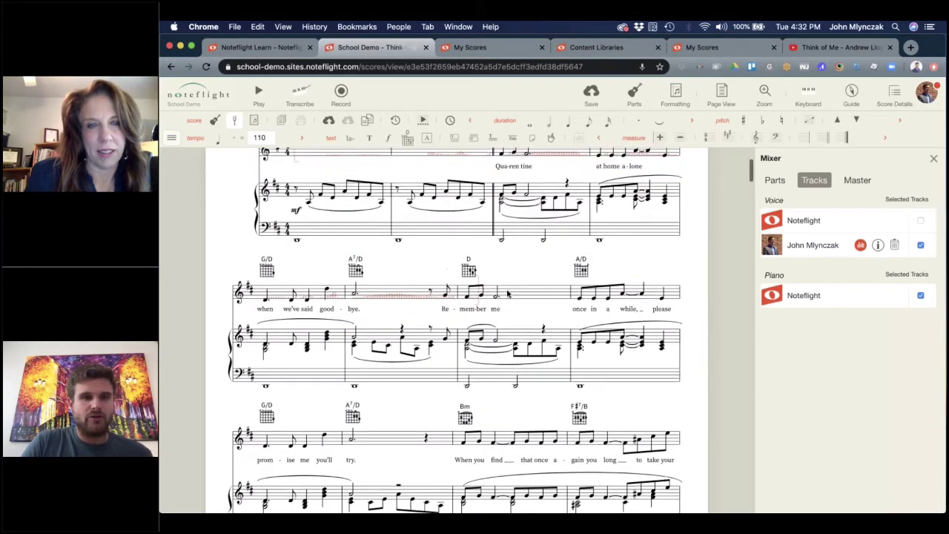
click(284, 295)
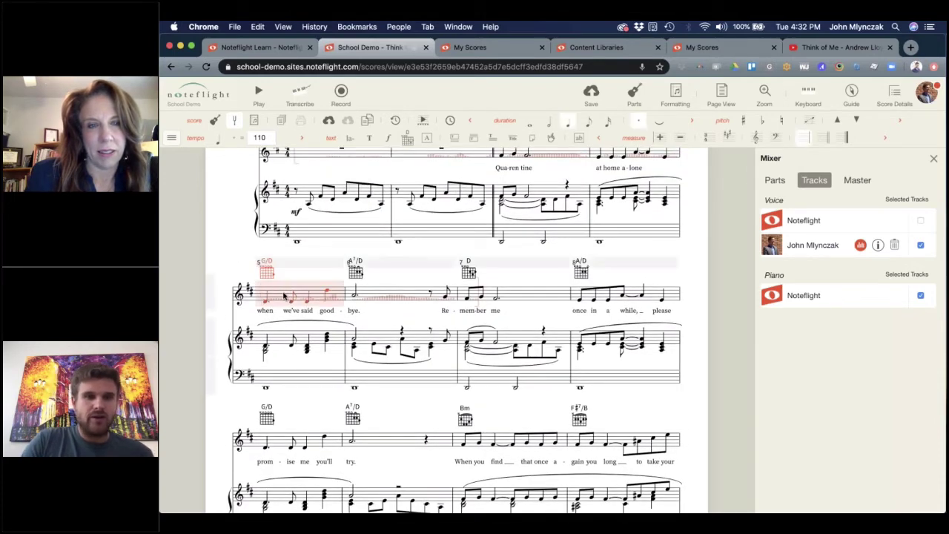
key(Delete)
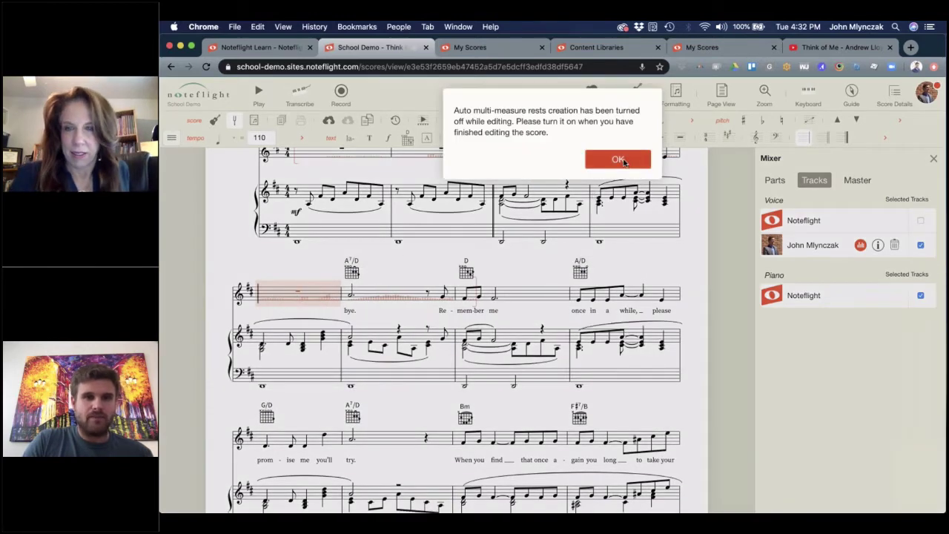
click(618, 159)
click(399, 297)
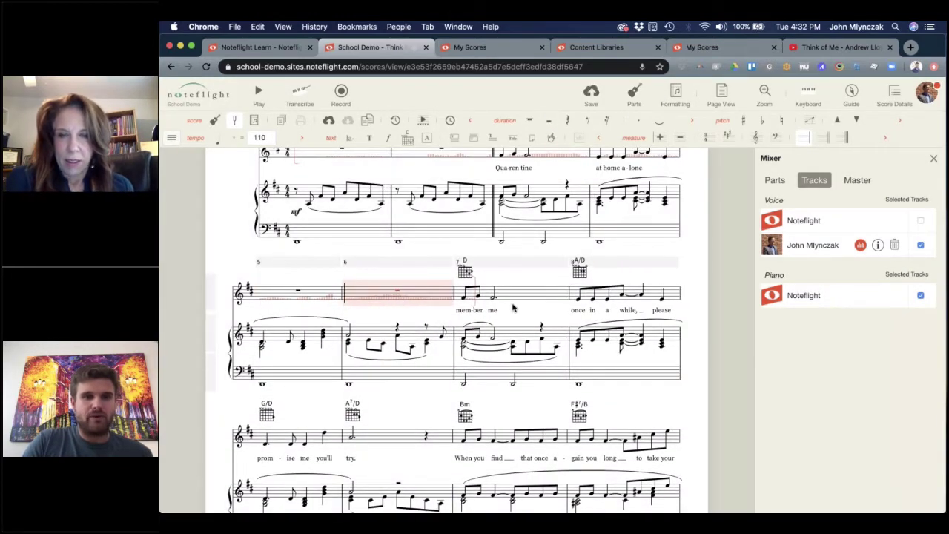
key(Delete)
click(518, 298)
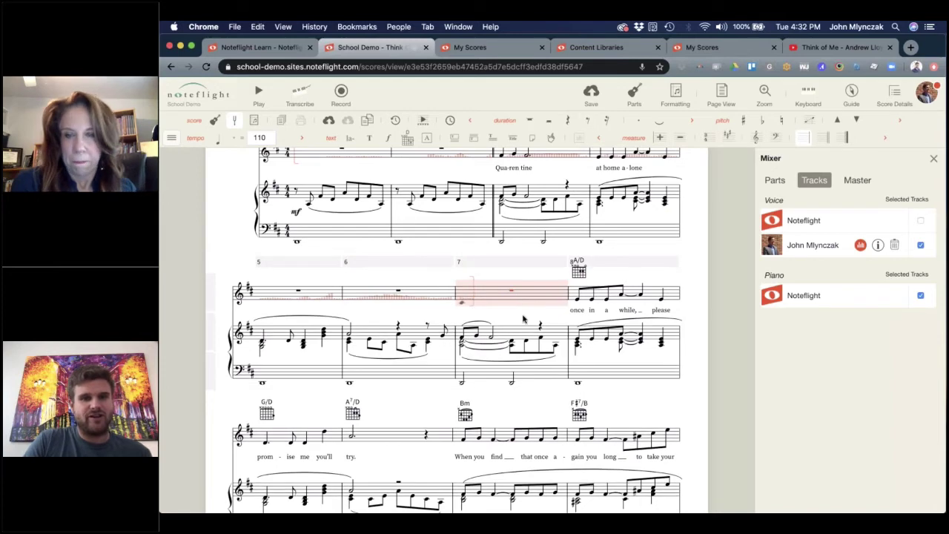
key(Delete)
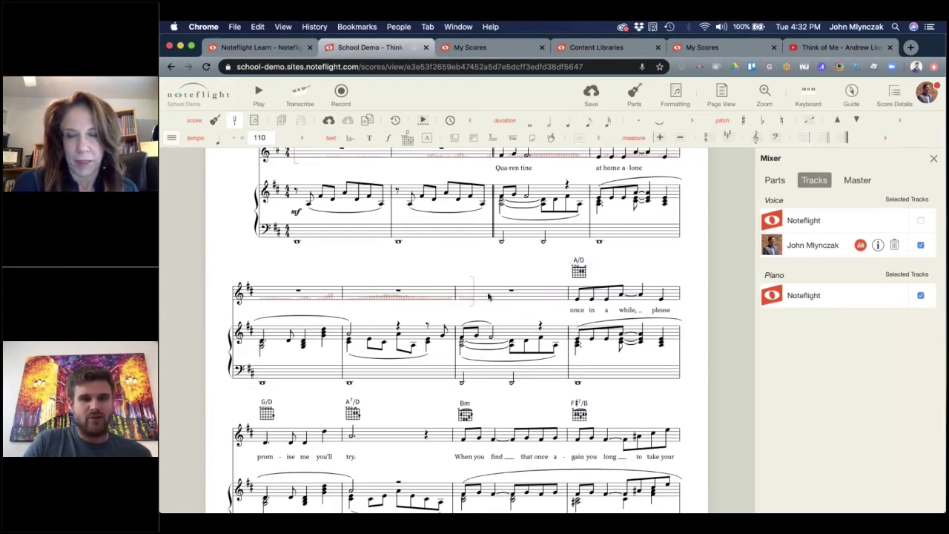
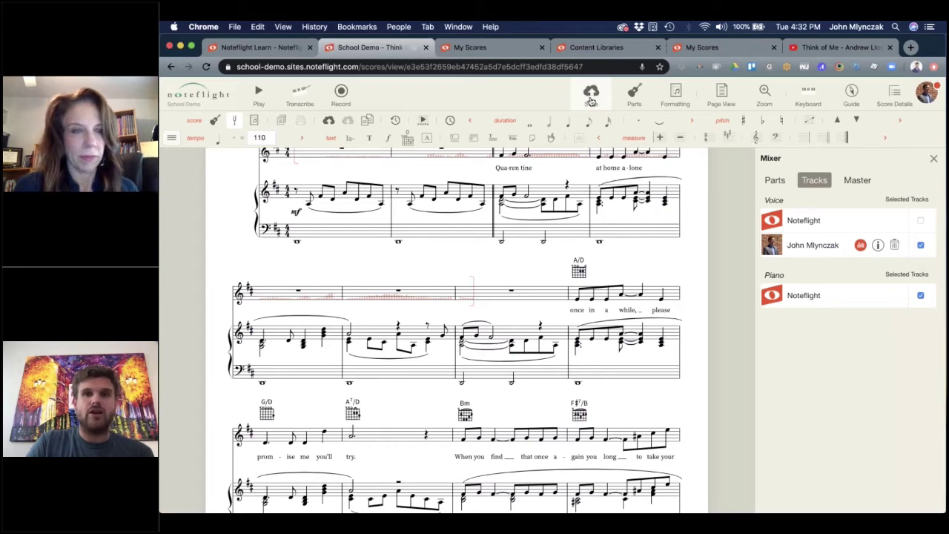
Step: Save the edited "Think Of Me" score
click(590, 100)
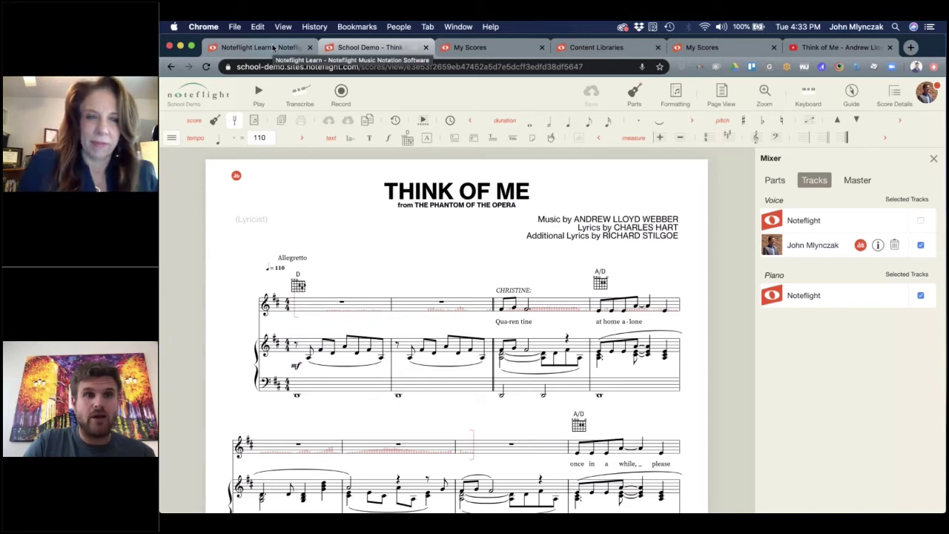
Step: Open the Piano Library catalog from the school site's content libraries and filter its titles by the Easy Piano Solo format
click(472, 48)
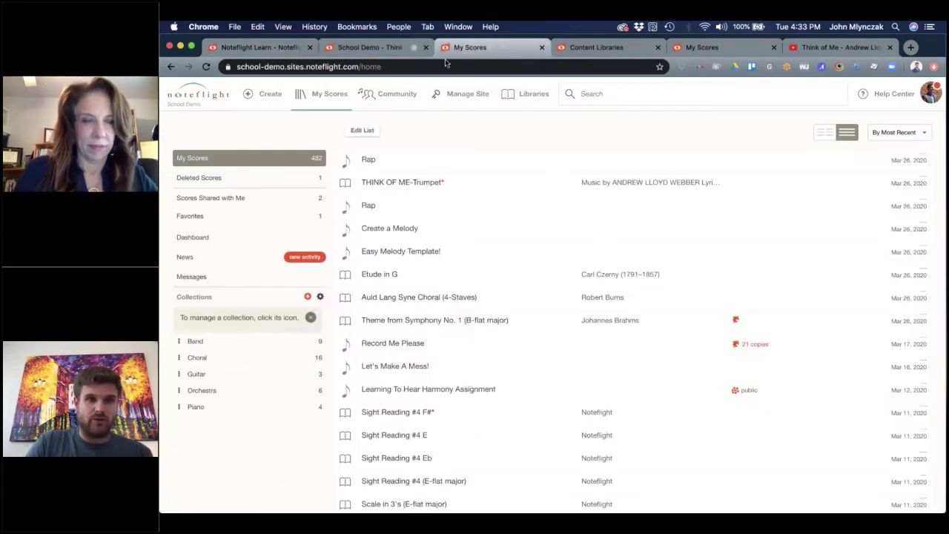
click(532, 93)
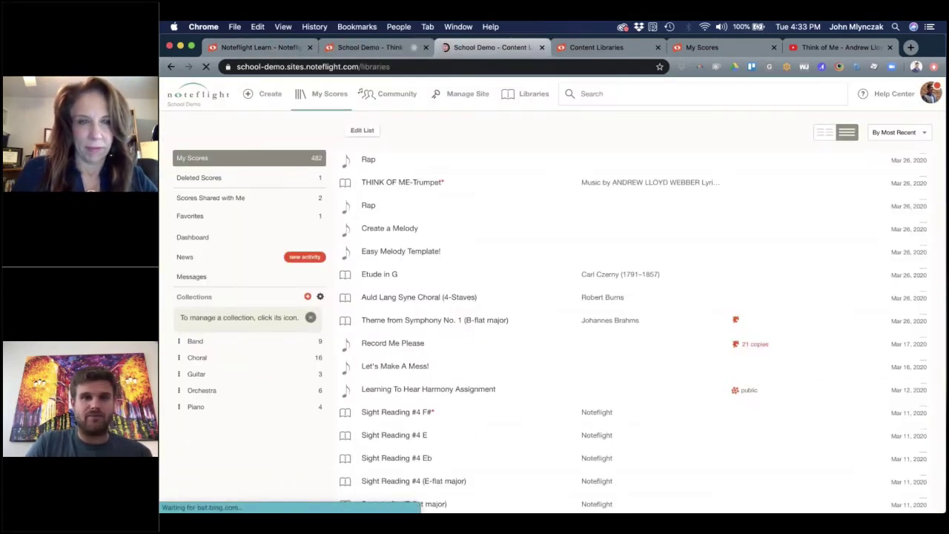
scroll(531, 312, down, 5)
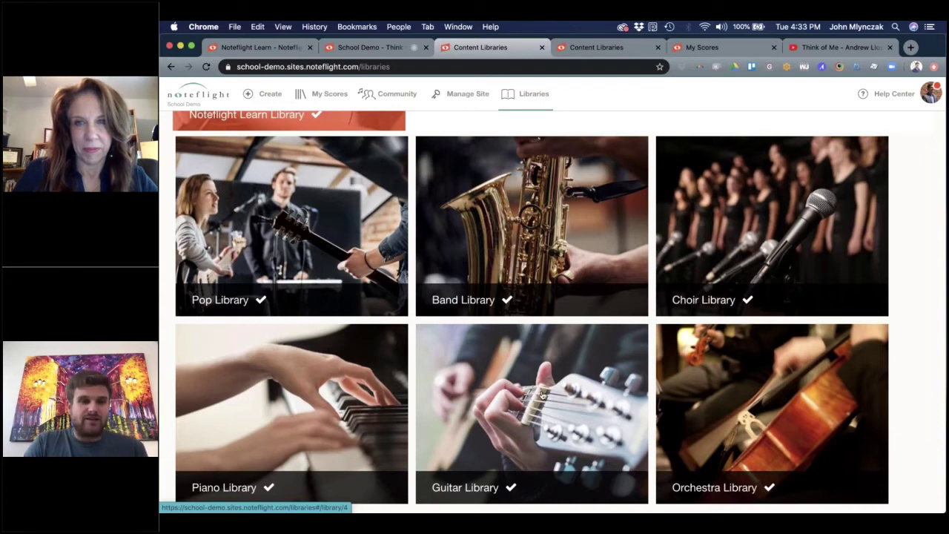
click(275, 401)
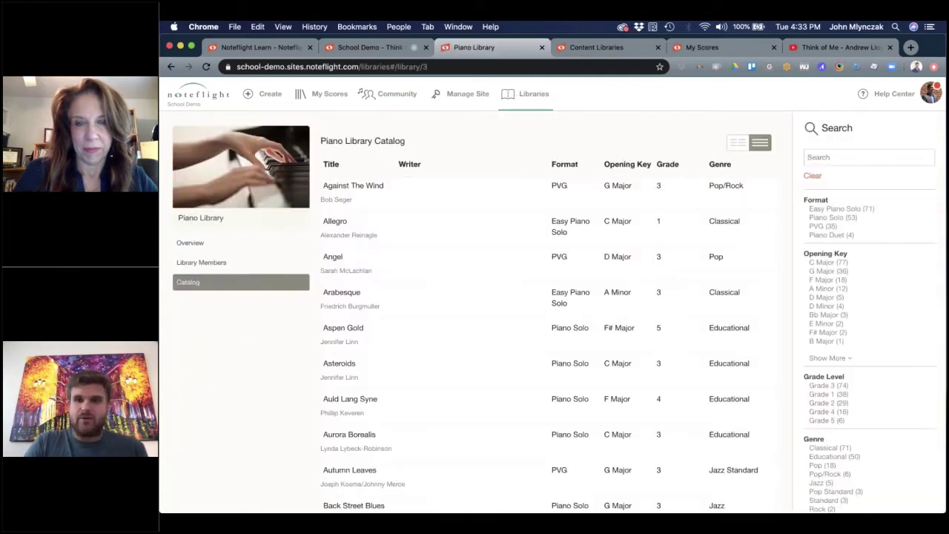
click(833, 209)
scroll(447, 313, down, 10)
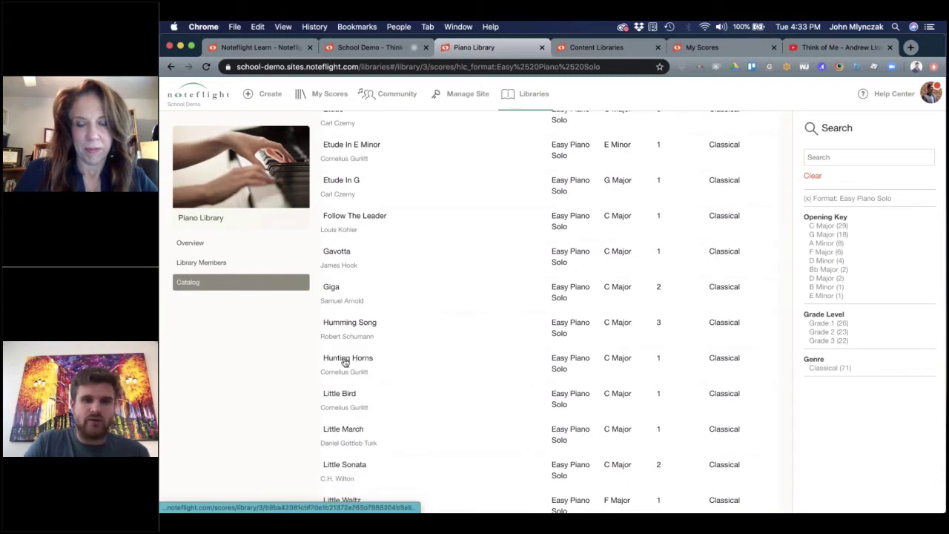
Step: Open Hunting Horns from the Piano Library catalog and check out an editable copy of it
click(345, 361)
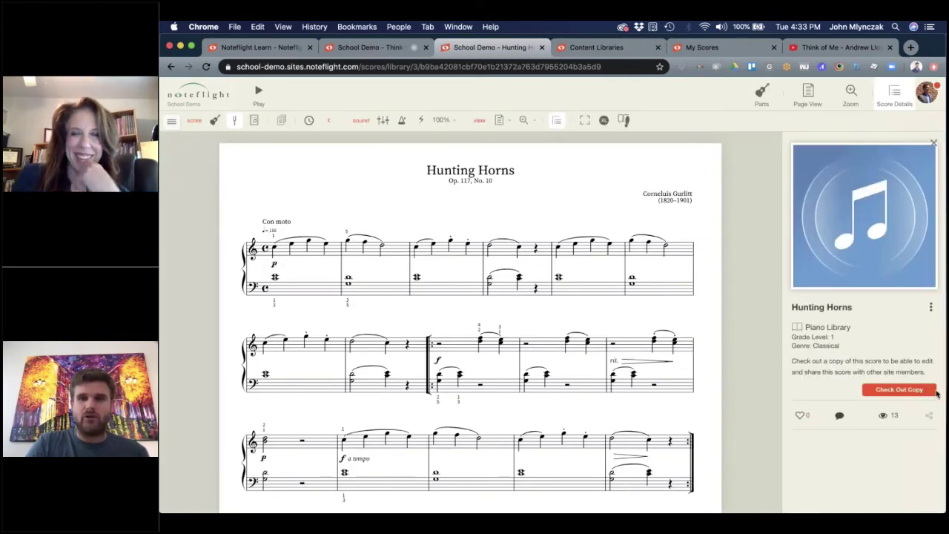
click(910, 392)
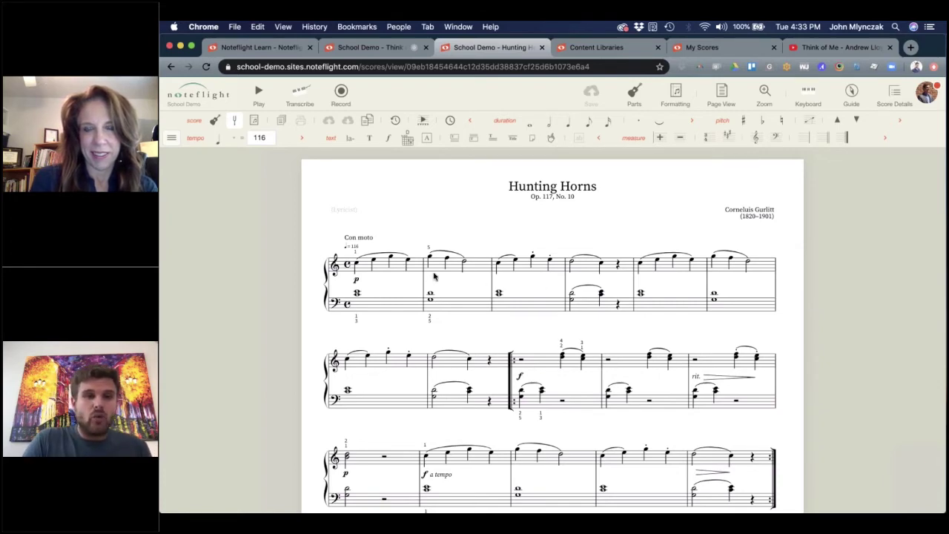
Step: Clear the right-hand melody from measures 1 to 8 of Hunting Horns and save the score
click(398, 268)
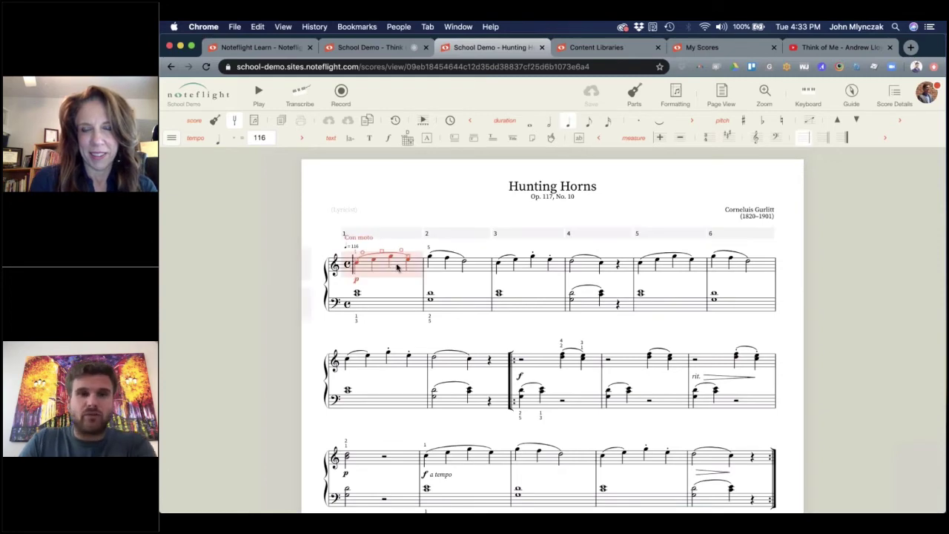
drag(400, 266, 616, 317)
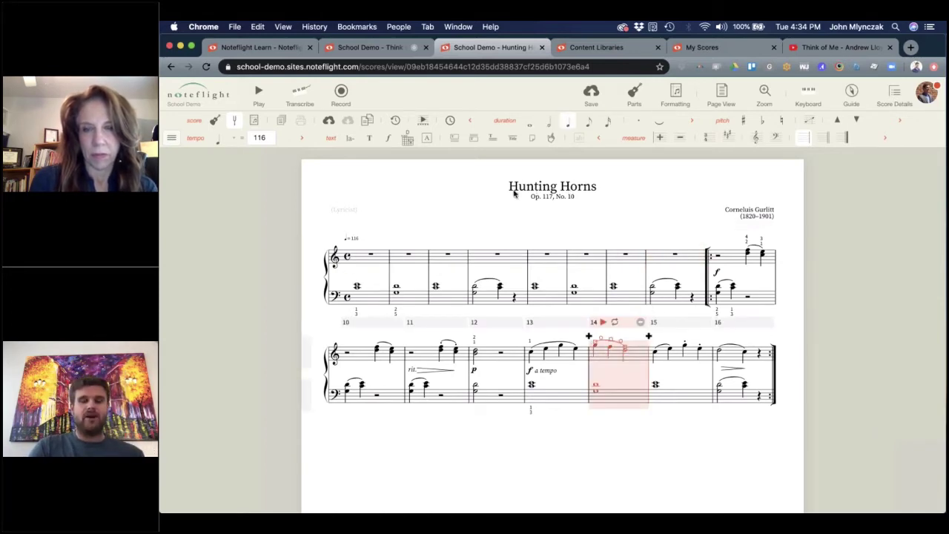
click(591, 90)
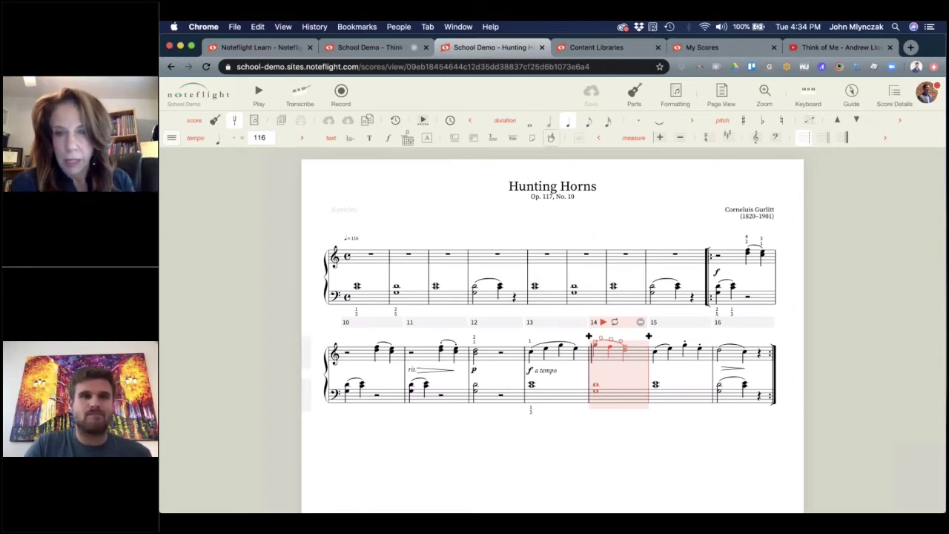
click(729, 261)
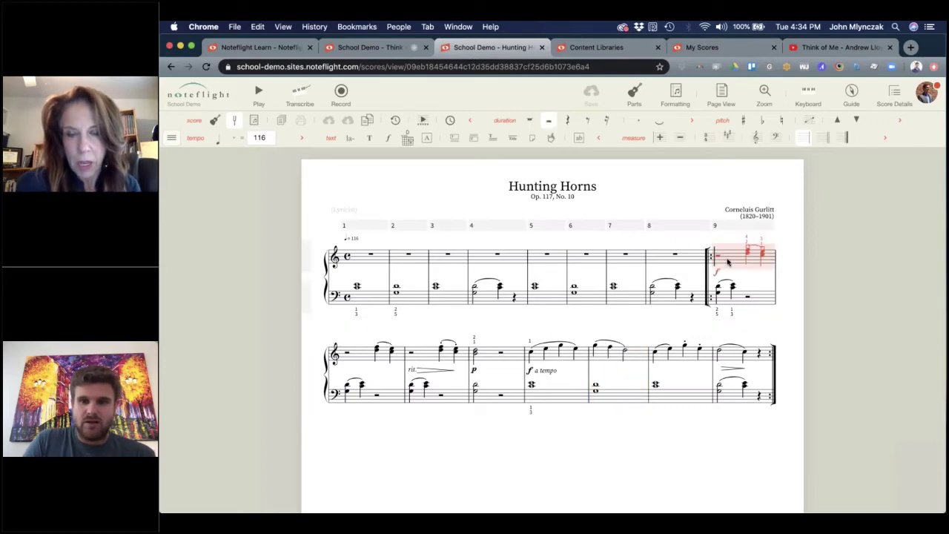
click(361, 359)
click(443, 358)
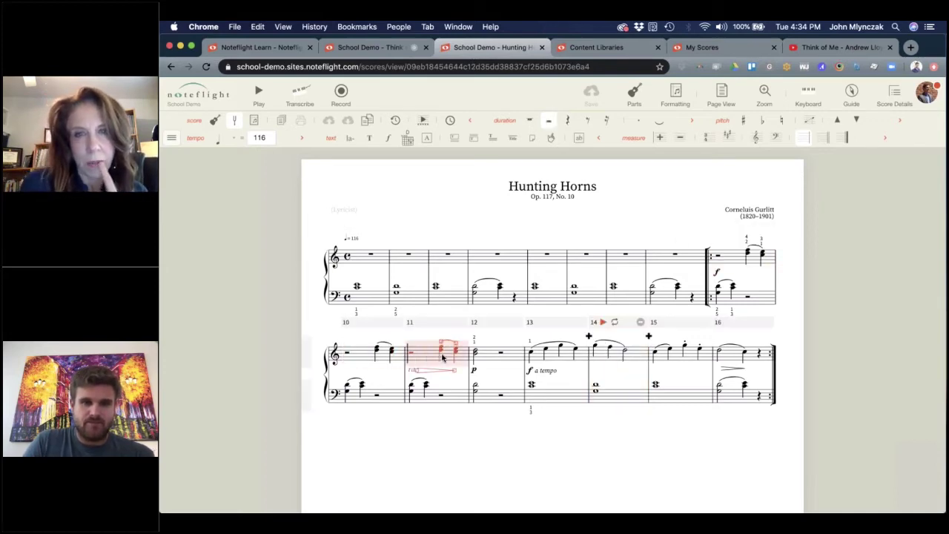
click(486, 359)
click(518, 409)
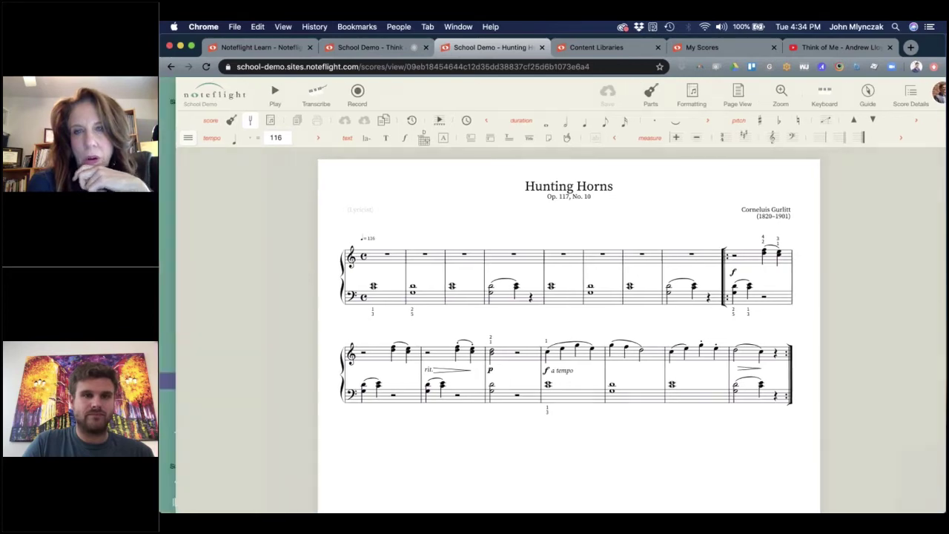
Step: Leave the Hunting Horns score and open the Choir Library catalog from the content libraries
click(221, 96)
click(215, 379)
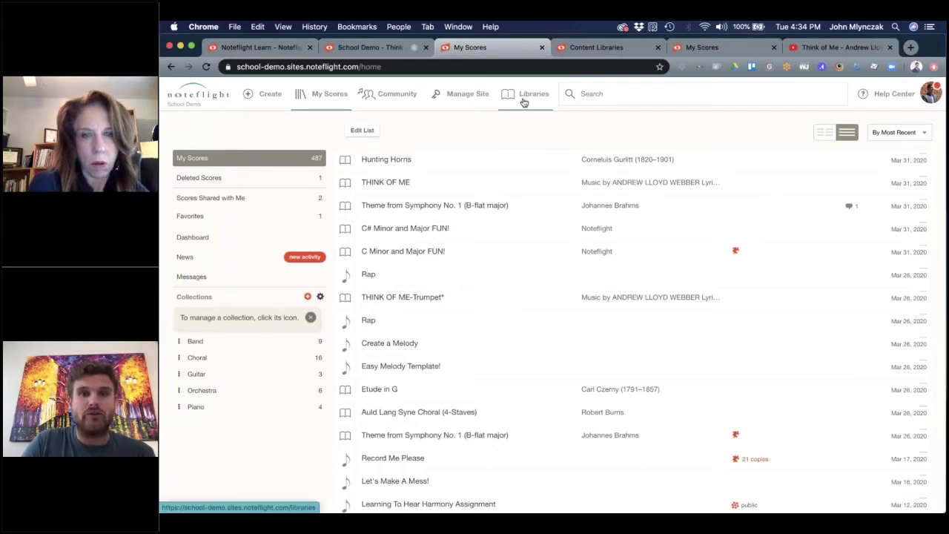
click(524, 100)
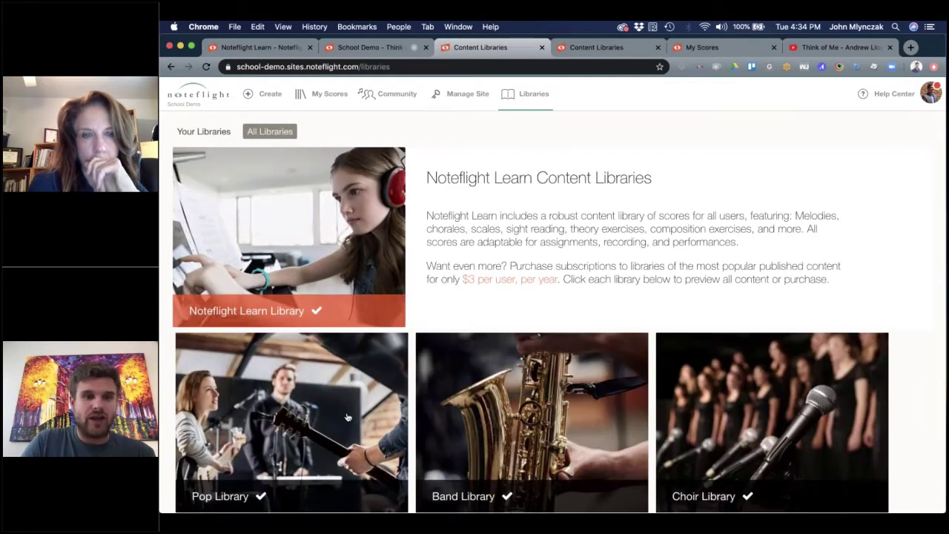
scroll(347, 417, down, 2)
click(755, 402)
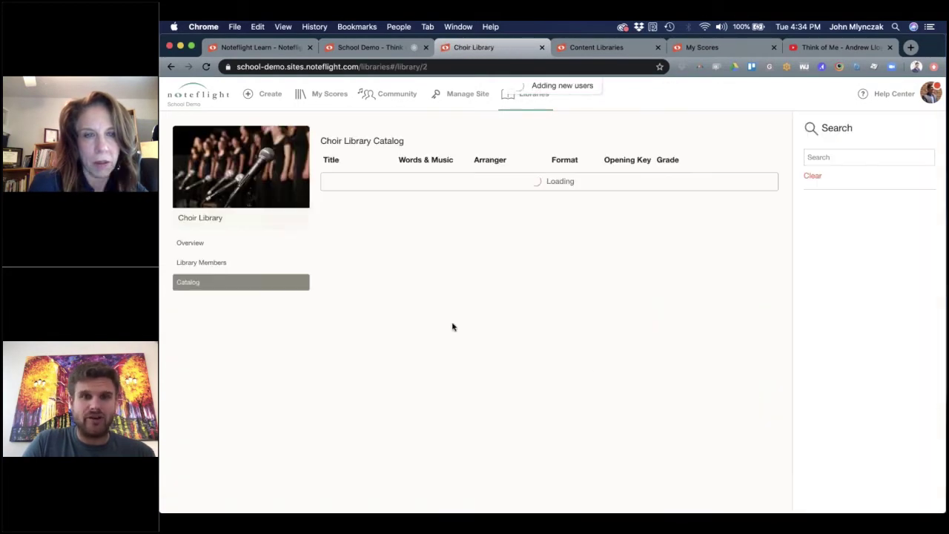
Step: Find All Of Me (SAB) in the Choir Library catalog and open its score
scroll(415, 320, down, 3)
scroll(338, 306, down, 2)
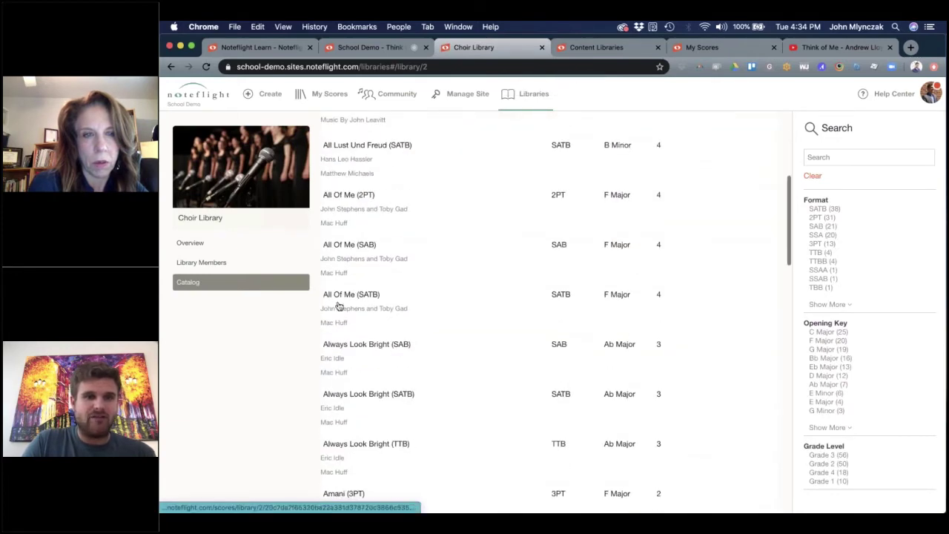
scroll(459, 353, down, 3)
scroll(383, 239, up, 2)
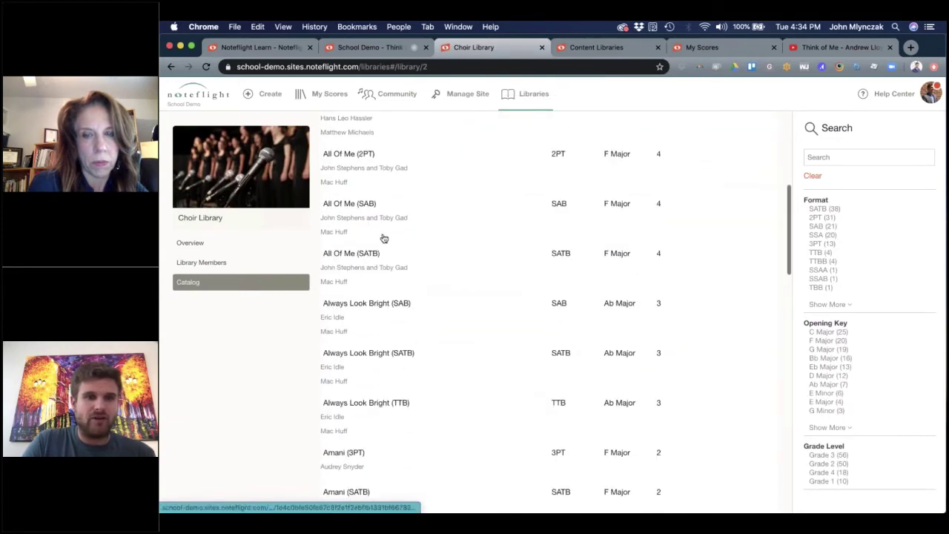
click(350, 214)
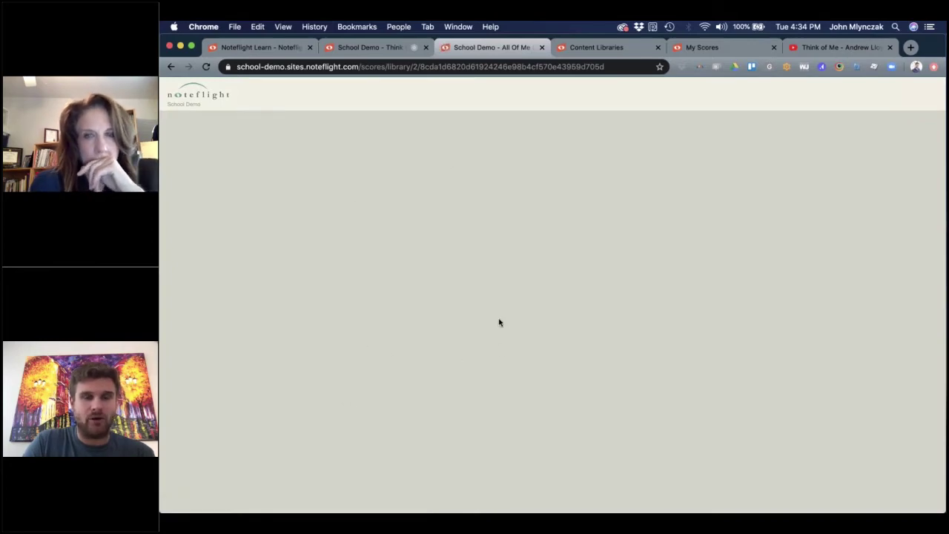
Step: Look through the All Of Me (SAB) preview and check out an editable copy of it
scroll(310, 314, down, 10)
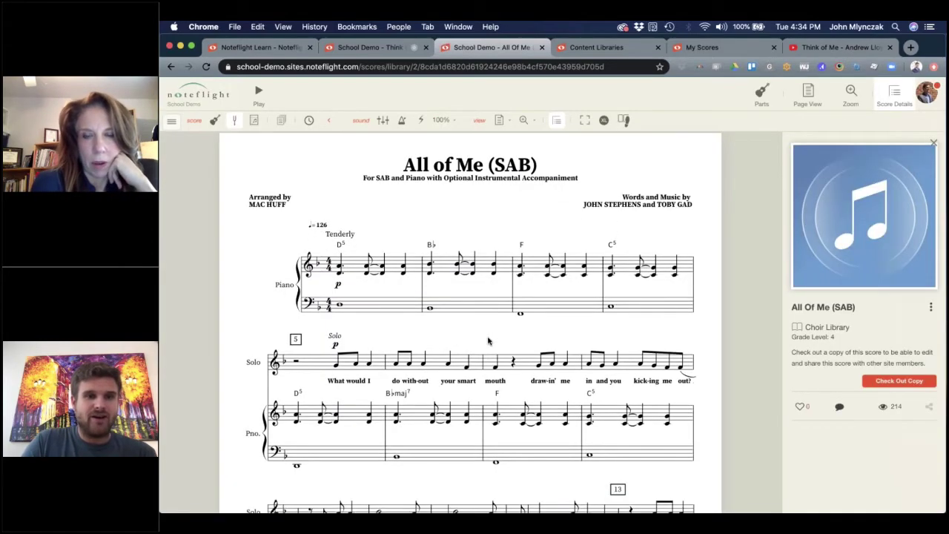
scroll(310, 314, down, 10)
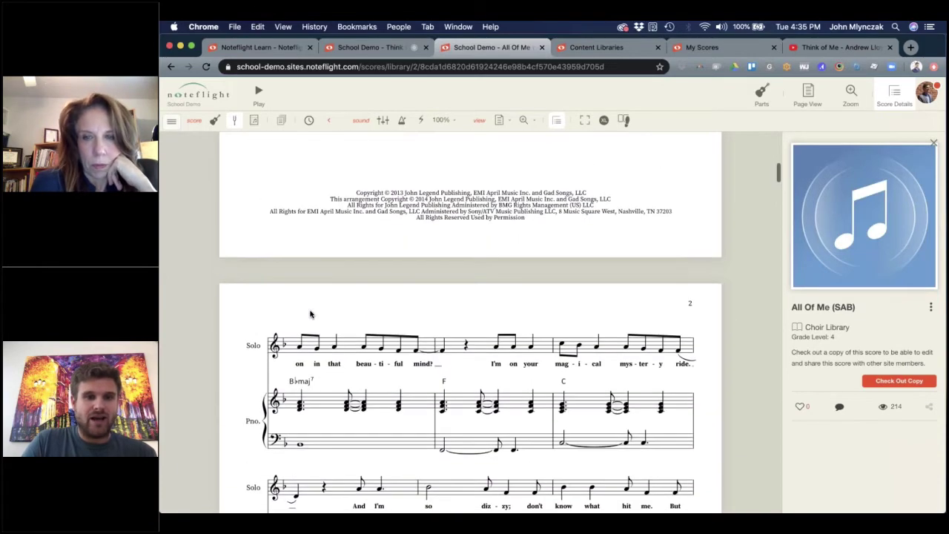
scroll(371, 270, up, 3)
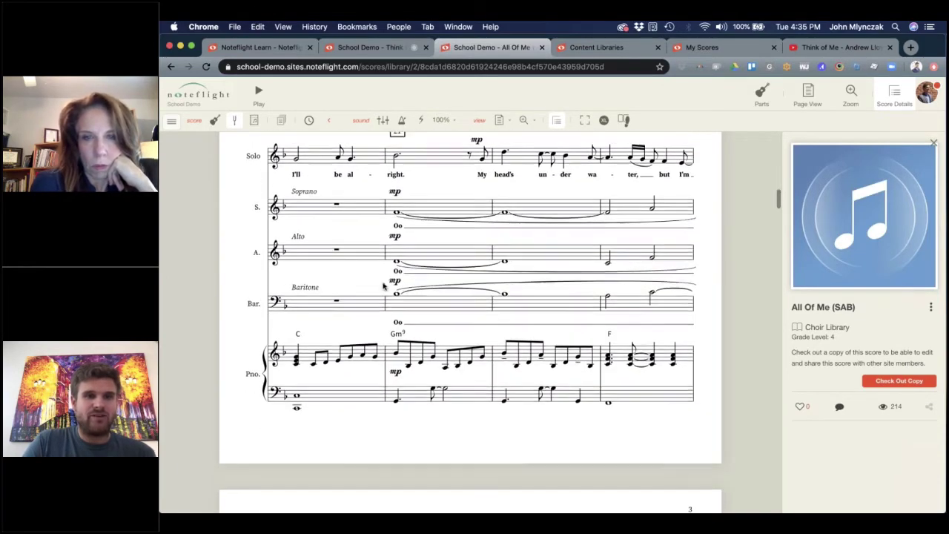
click(884, 383)
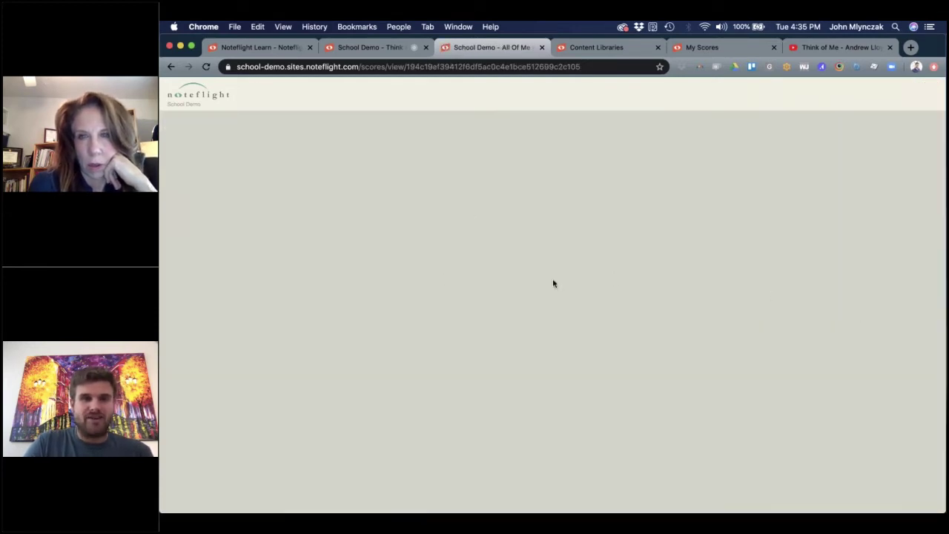
Step: Clear the notes of the Soprano, Alto and Baritone staves in measures 21 to 23, accepting the multi-measure rests notice
scroll(500, 355, down, 10)
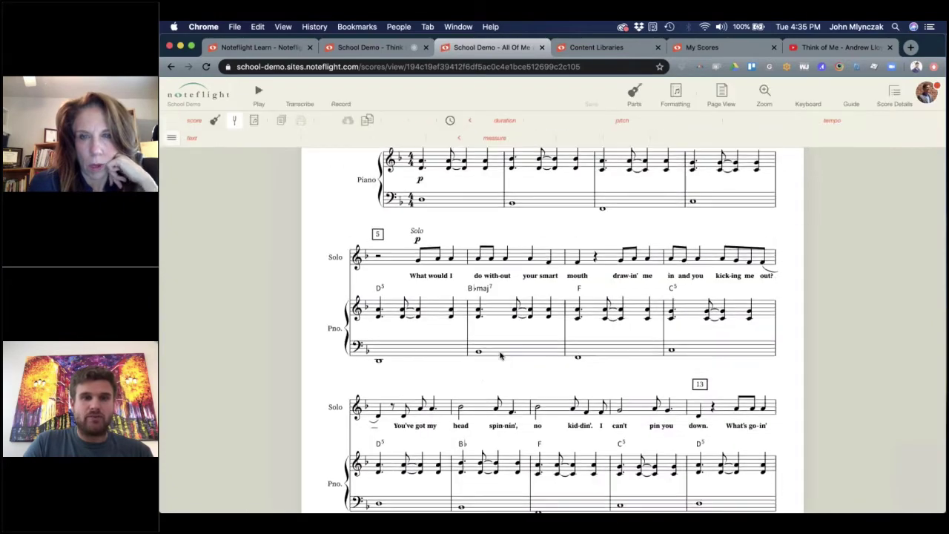
scroll(499, 355, down, 5)
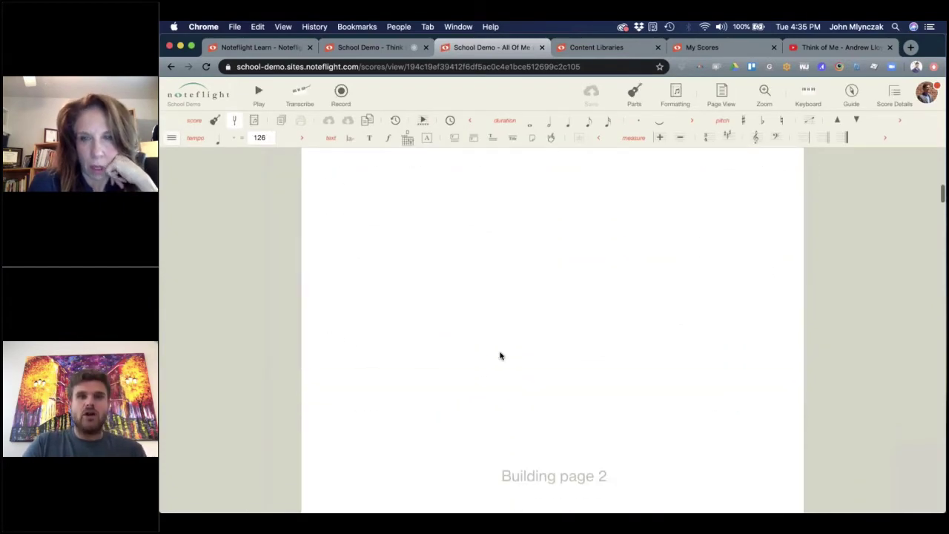
scroll(500, 355, down, 5)
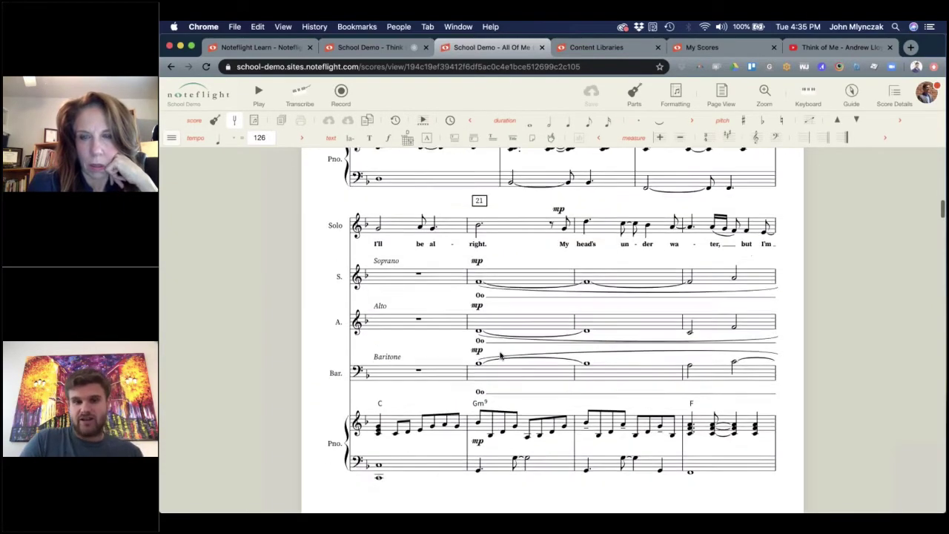
click(505, 283)
shift+click(750, 379)
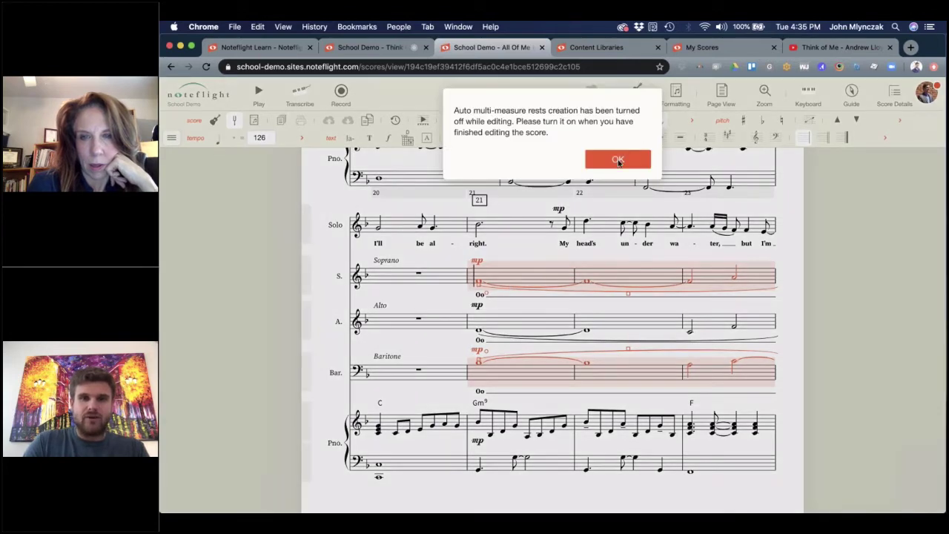
click(618, 160)
click(532, 326)
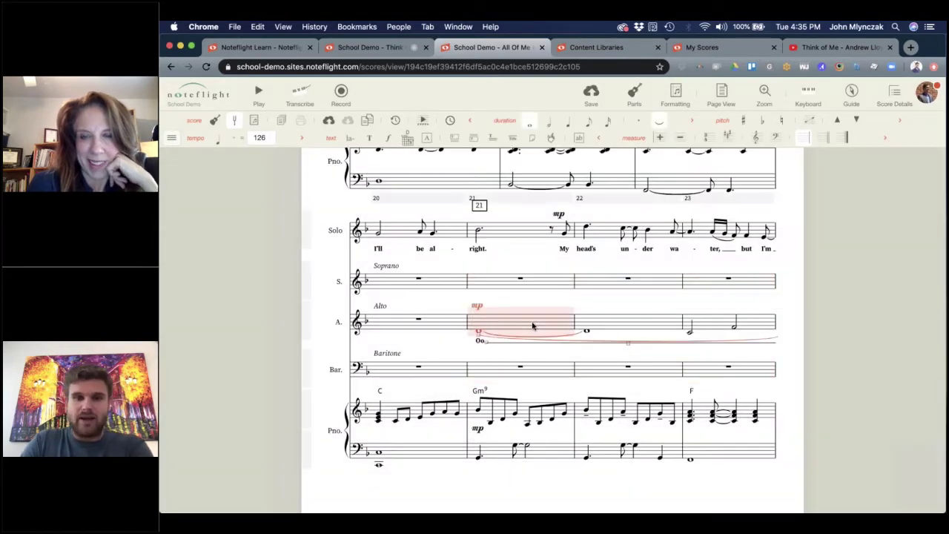
key(Delete)
click(608, 331)
key(Delete)
click(704, 336)
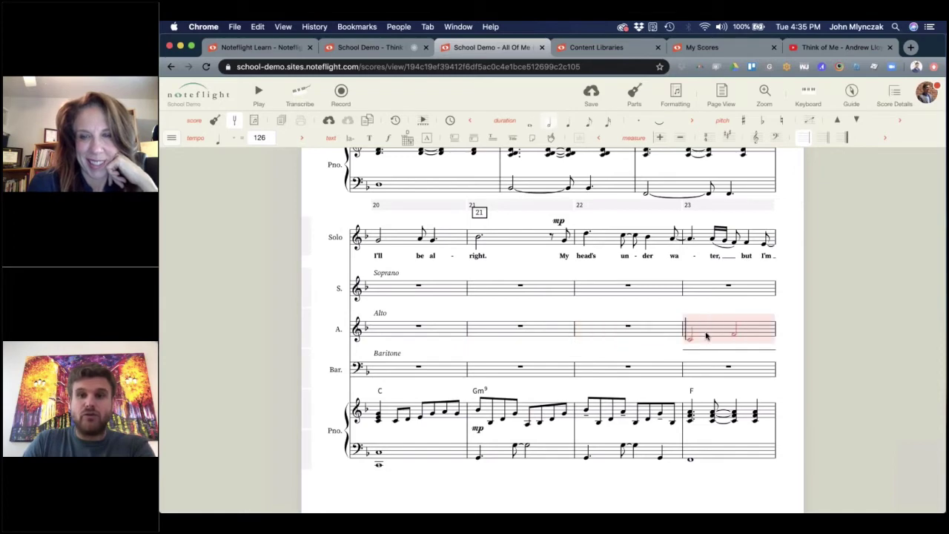
key(Delete)
Step: Clear the Soprano, Alto and Baritone notes in measure 24 at the start of page 3
scroll(574, 354, down, 10)
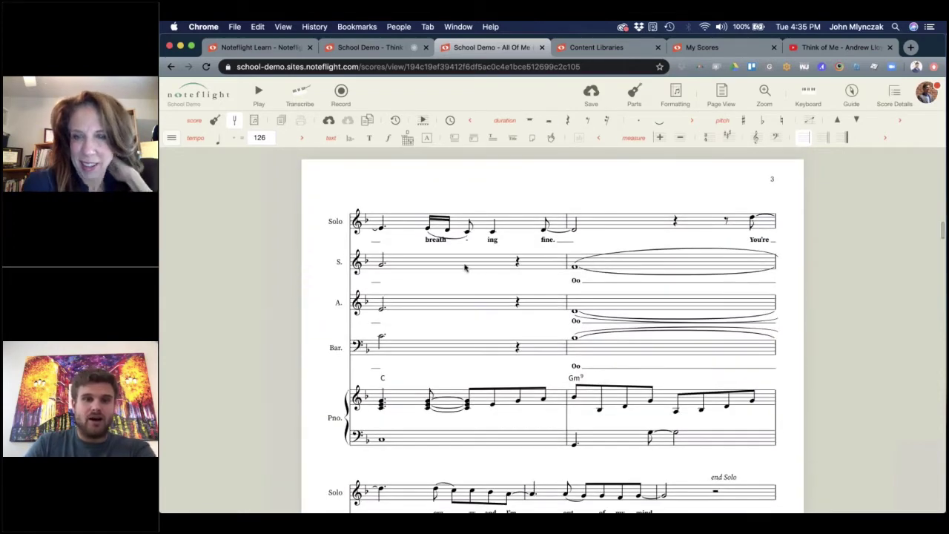
click(465, 268)
key(Delete)
click(464, 304)
key(Delete)
click(462, 349)
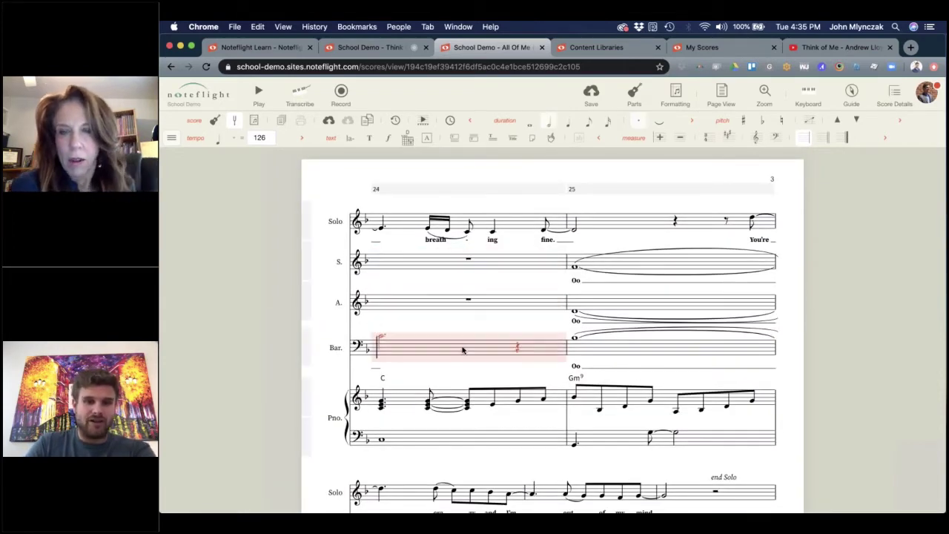
key(Delete)
Step: Clear the Soprano, Alto and Baritone notes in measure 25 and deselect the music
click(620, 269)
key(Delete)
click(616, 313)
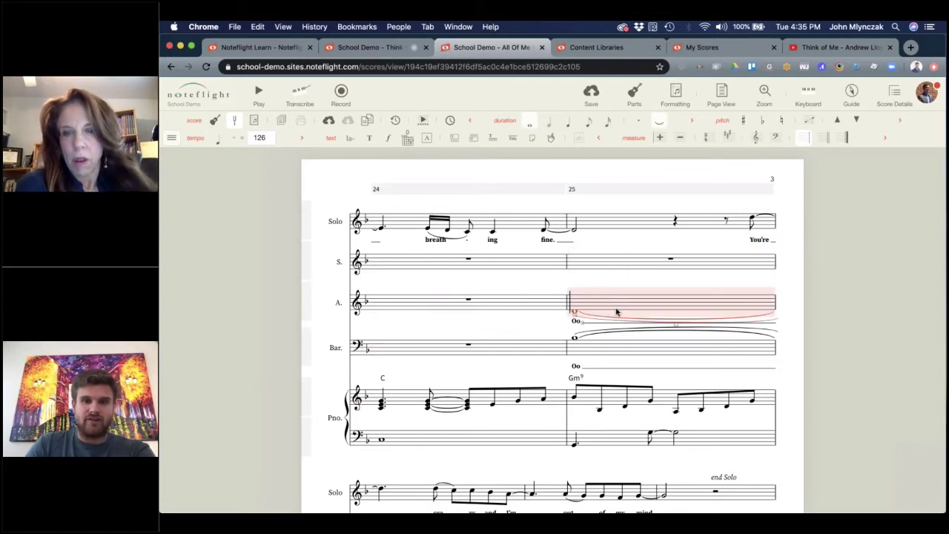
key(Delete)
click(616, 341)
key(Delete)
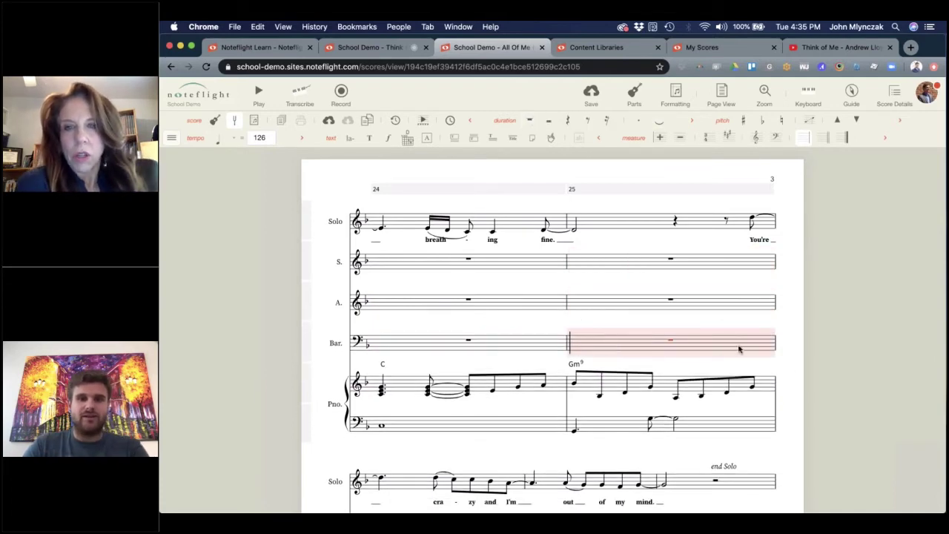
click(788, 367)
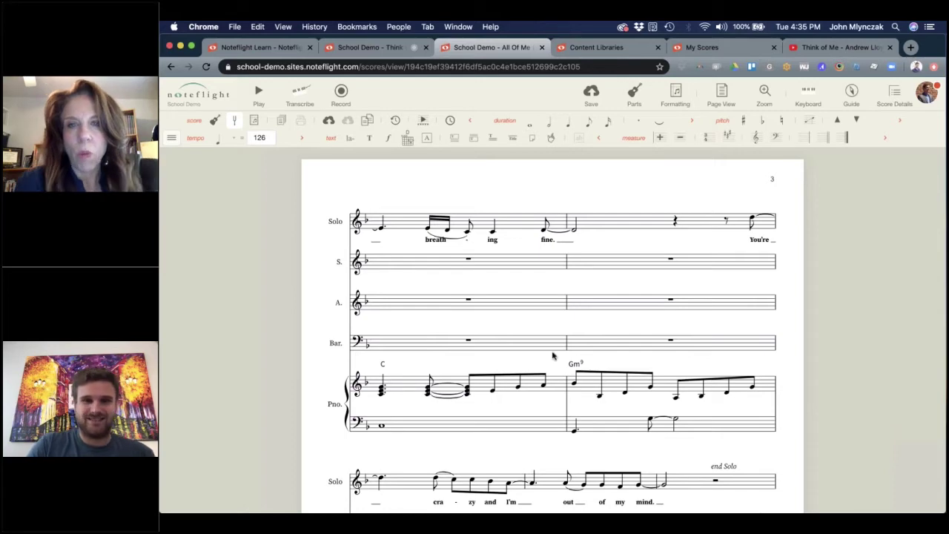
Step: Review the following choir passages through page 4, return to the first page and save the edited score
scroll(552, 356, down, 5)
scroll(552, 356, down, 10)
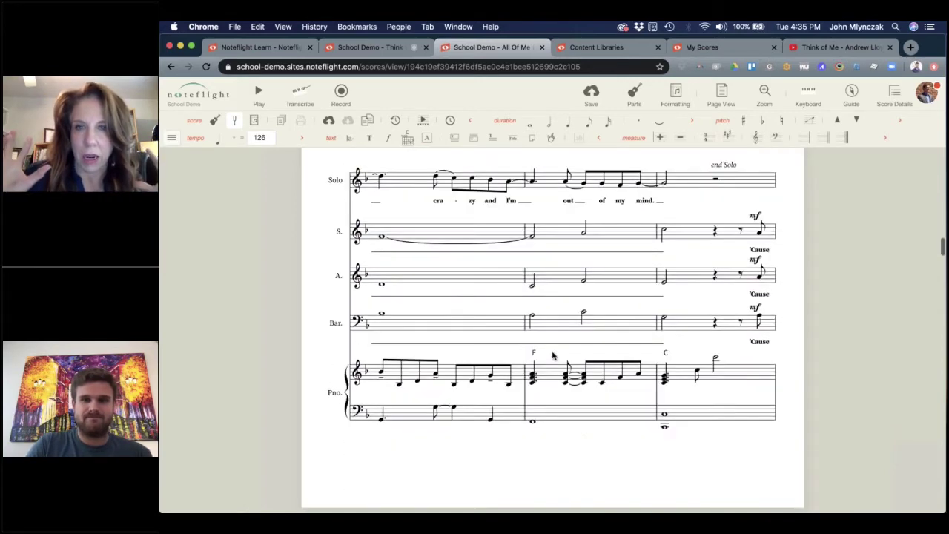
scroll(553, 355, down, 4)
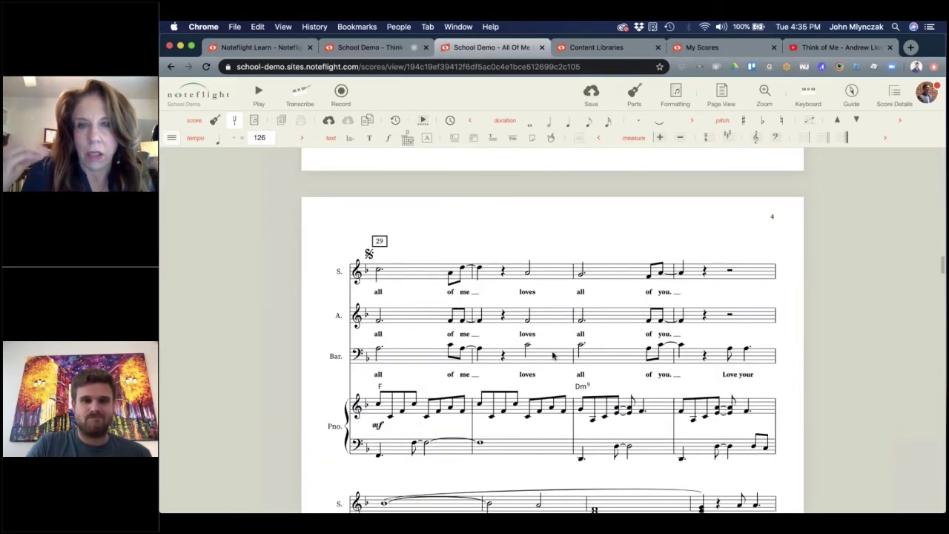
scroll(553, 356, down, 1)
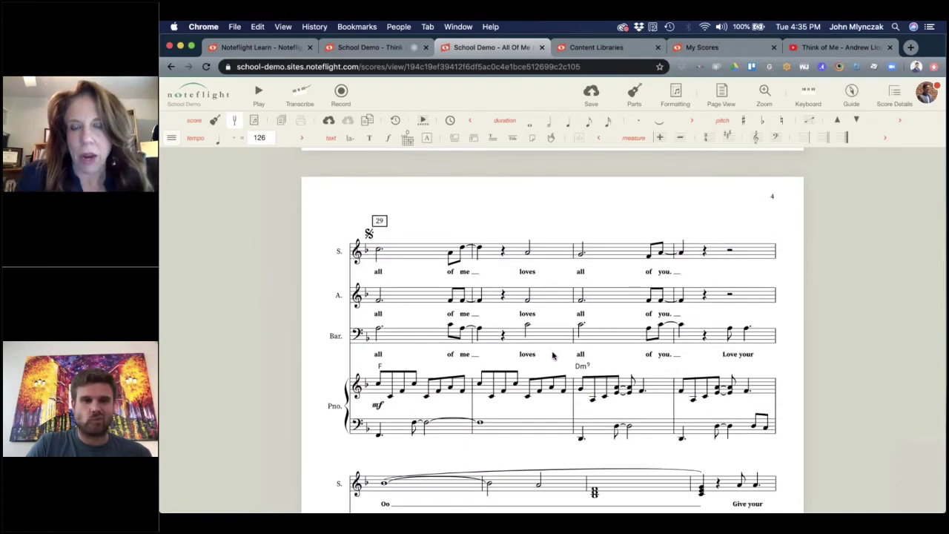
scroll(552, 356, up, 20)
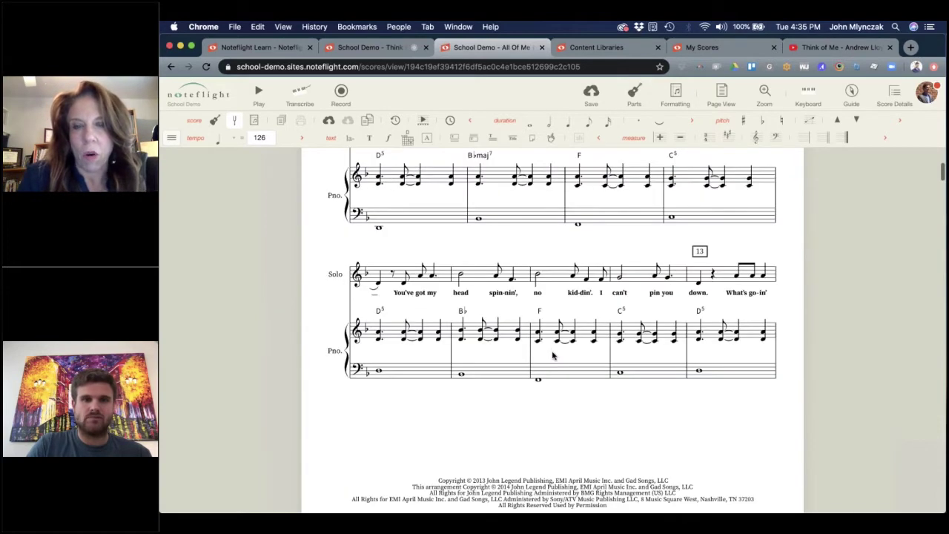
click(589, 95)
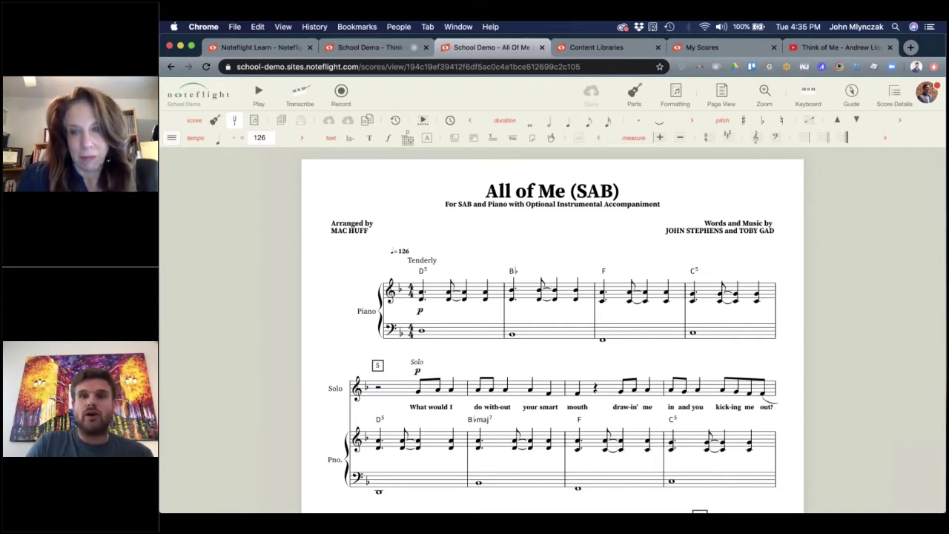
Step: Hide the Solo, Soprano, Alto and Baritone parts so that only the Piano part is shown, and look over its music
click(634, 97)
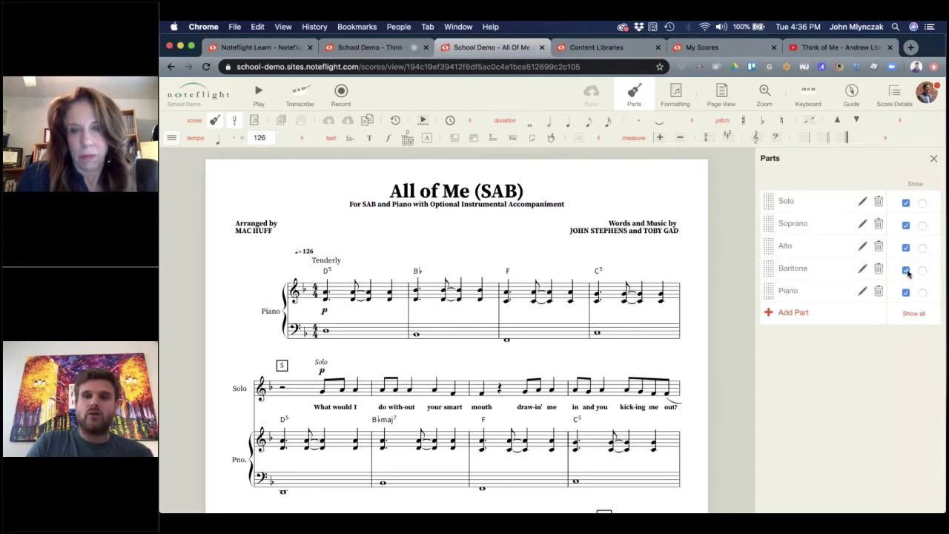
click(906, 270)
click(906, 248)
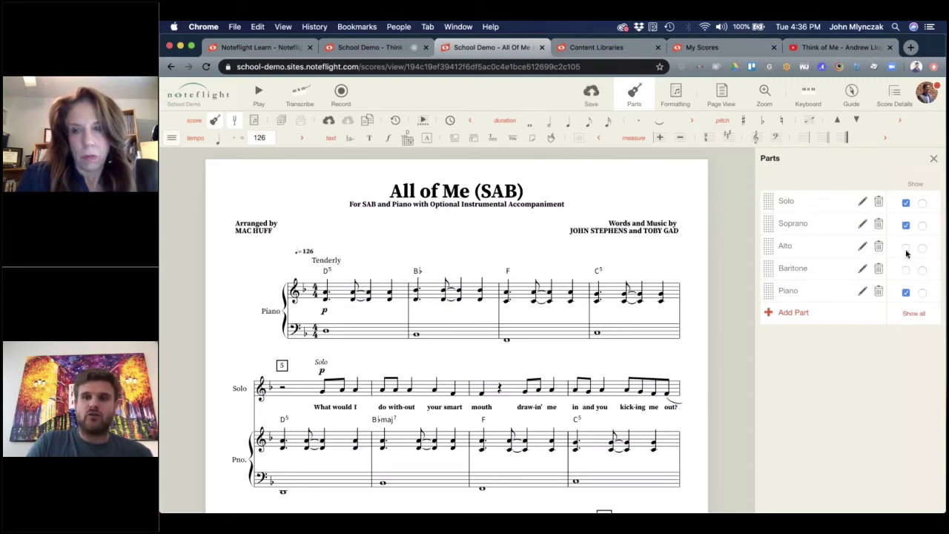
click(907, 203)
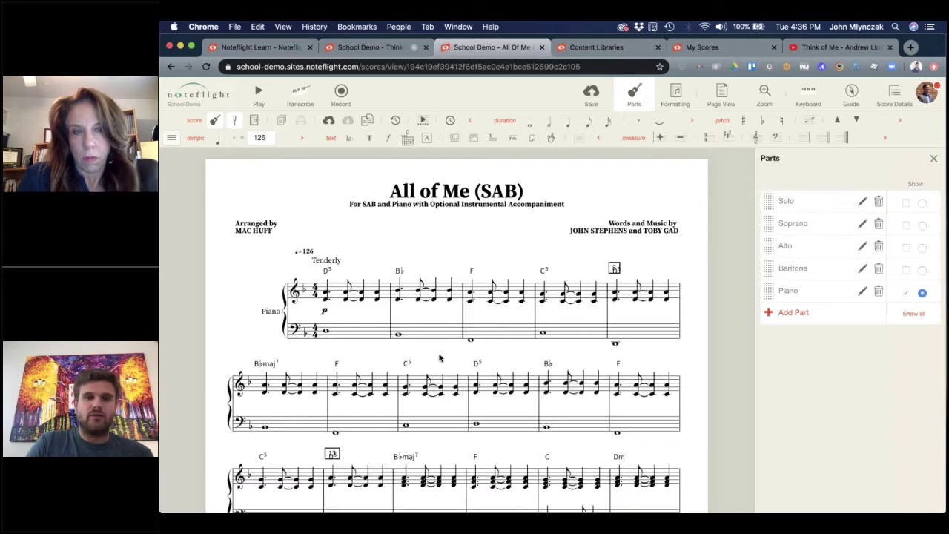
scroll(420, 364, down, 5)
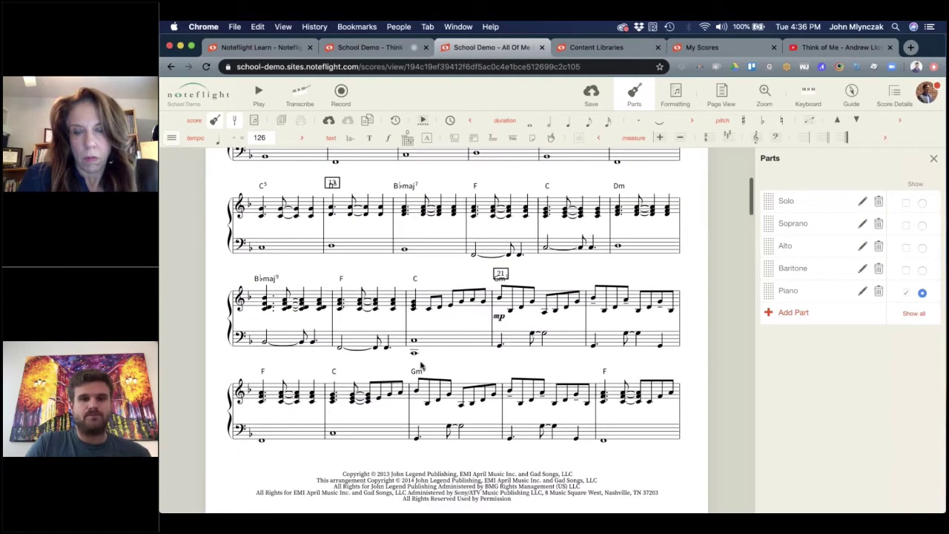
Step: In recording mode, deselect the Noteflight tracks of Solo, Soprano, Alto and Baritone, leaving only the Piano track selected
click(341, 95)
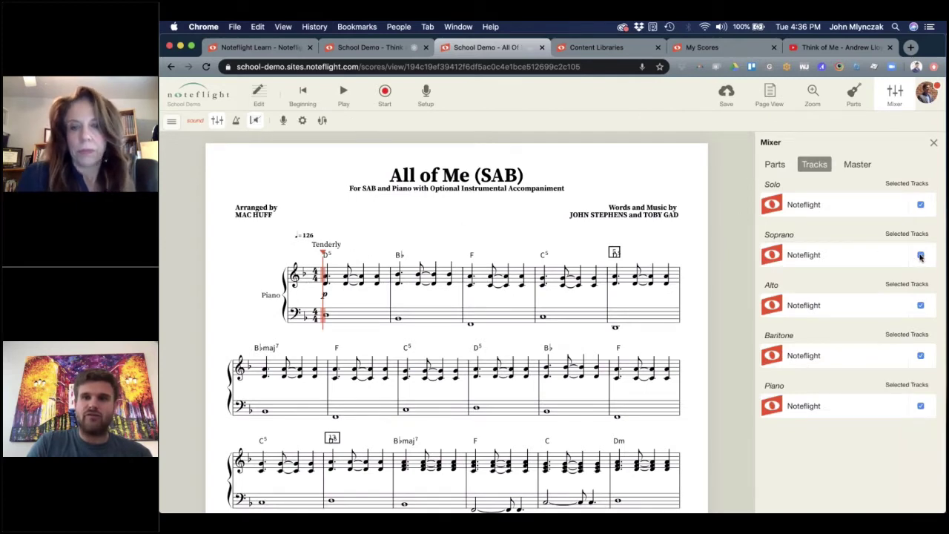
click(920, 255)
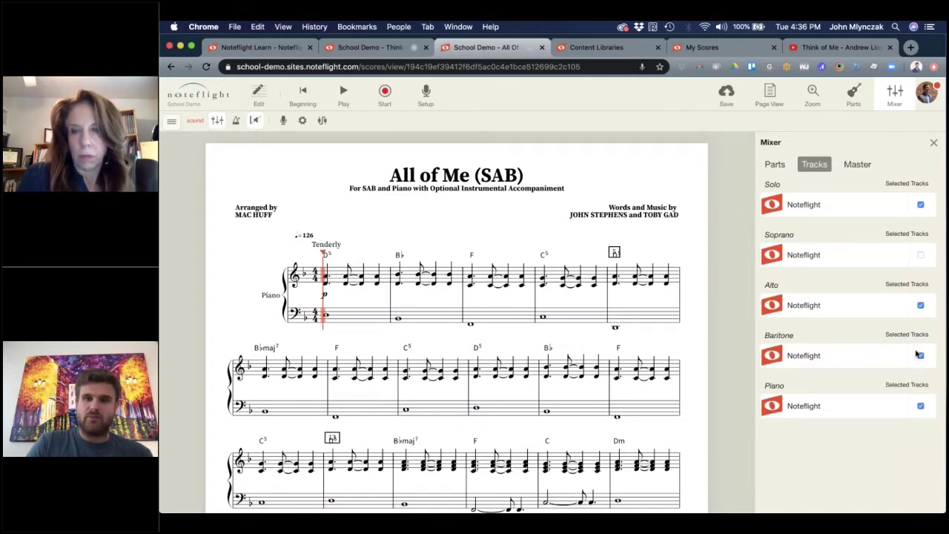
click(920, 355)
click(920, 306)
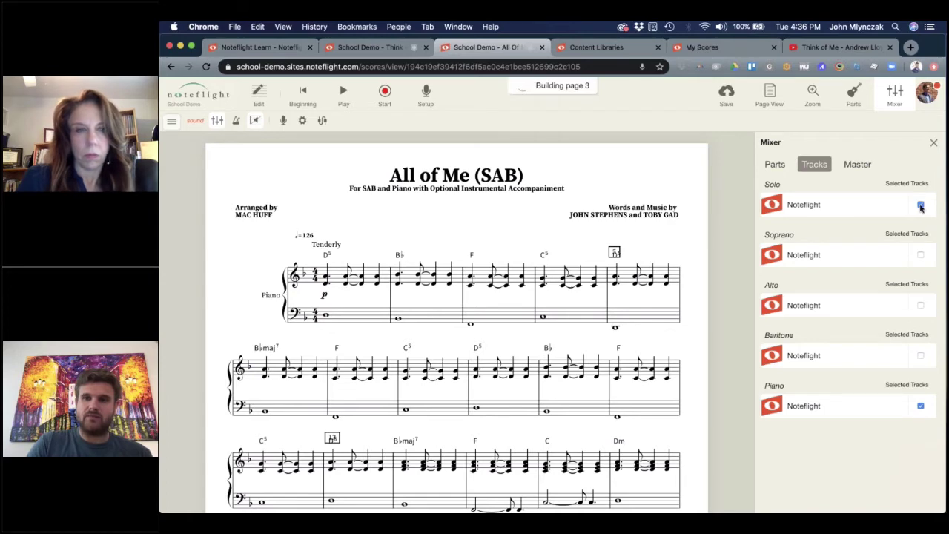
click(920, 206)
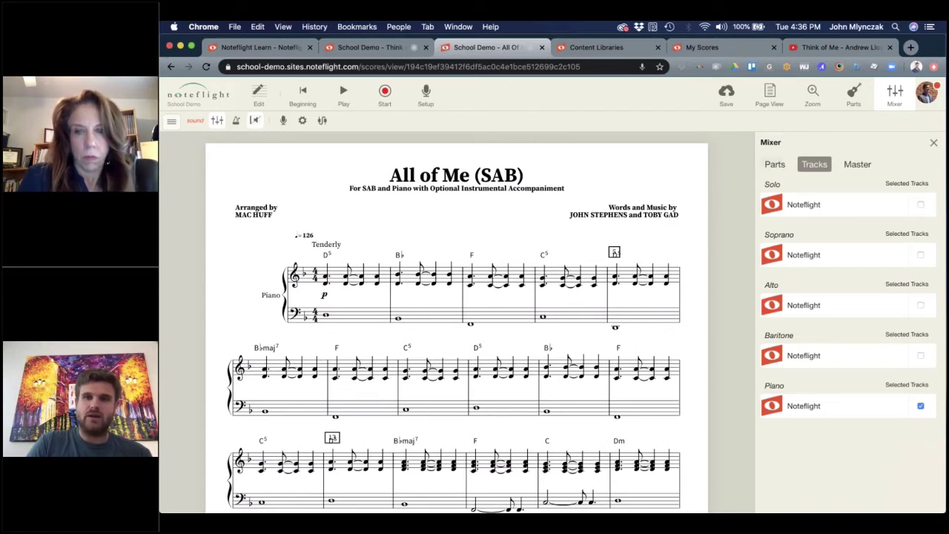
Step: Mute the Solo, Soprano, Alto and Baritone parts in the mixer so that only Piano plays
click(775, 164)
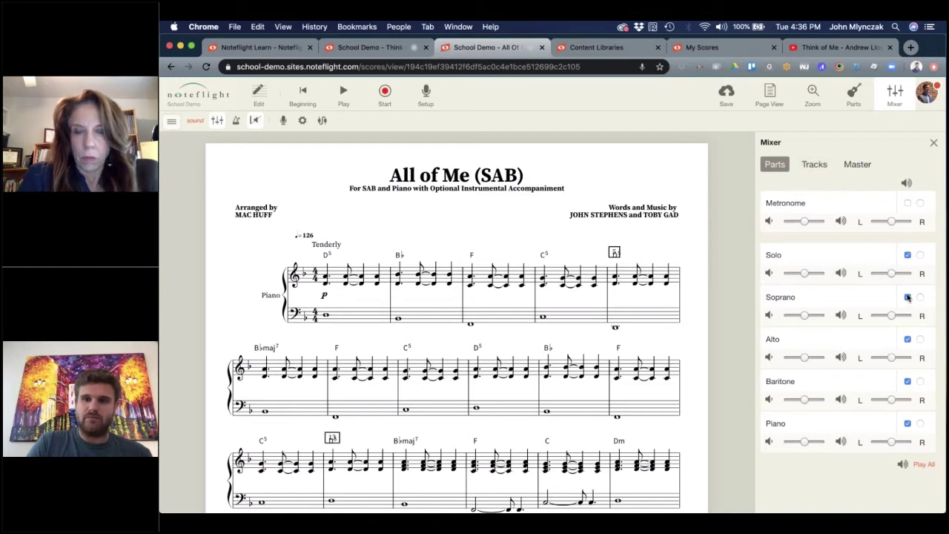
click(907, 256)
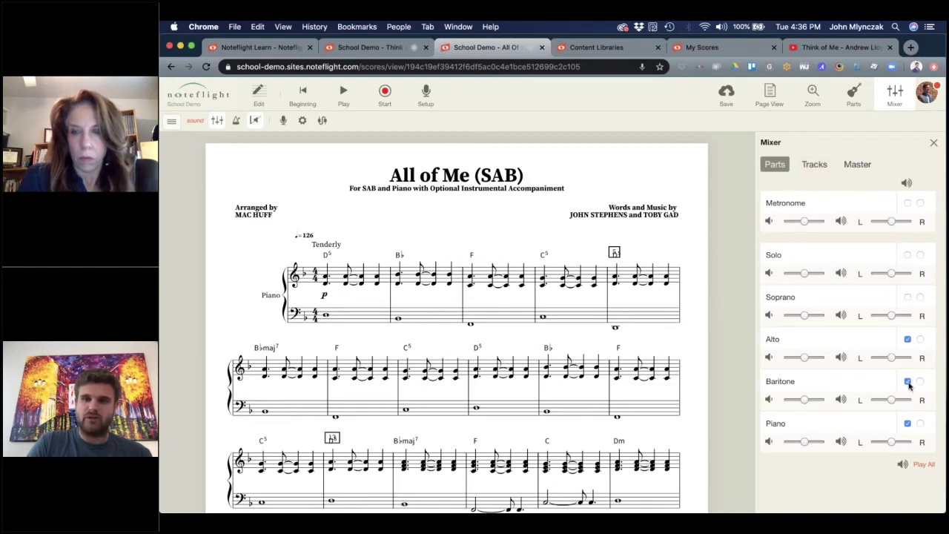
click(908, 382)
click(908, 339)
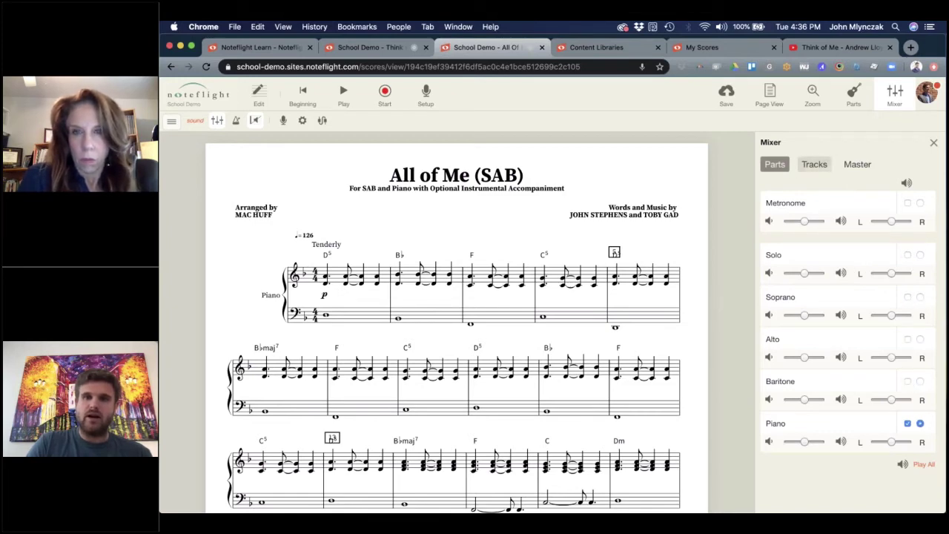
Step: Play the opening measures with piano only, stop playback and check the mixer's track selection
click(342, 95)
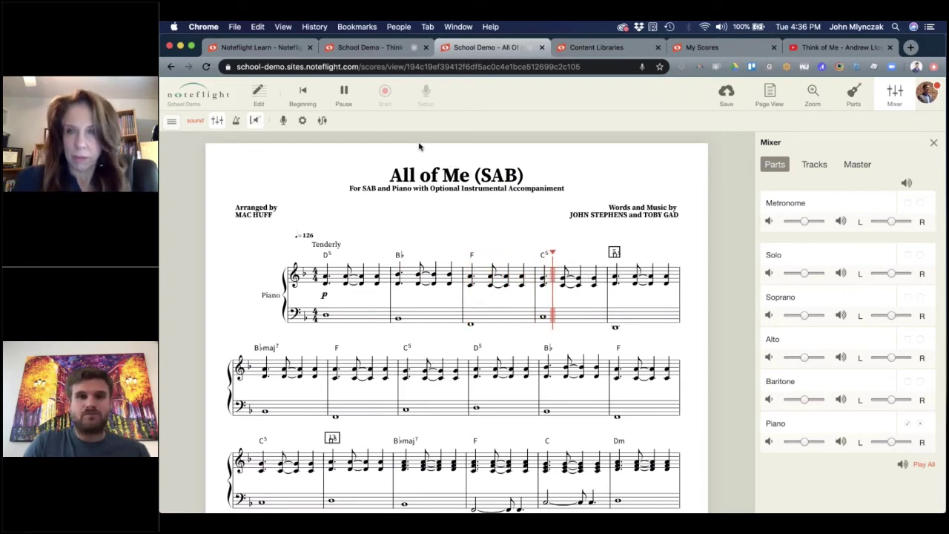
key(space)
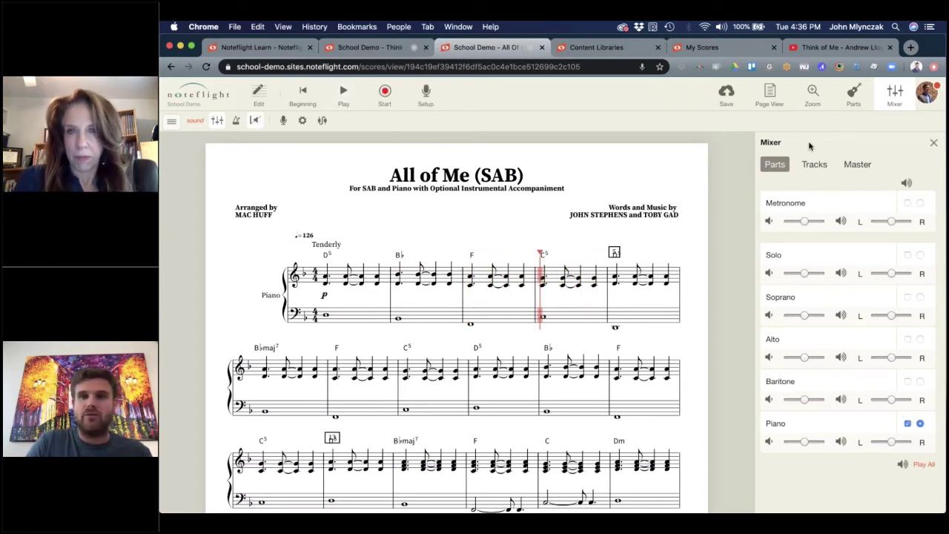
click(819, 165)
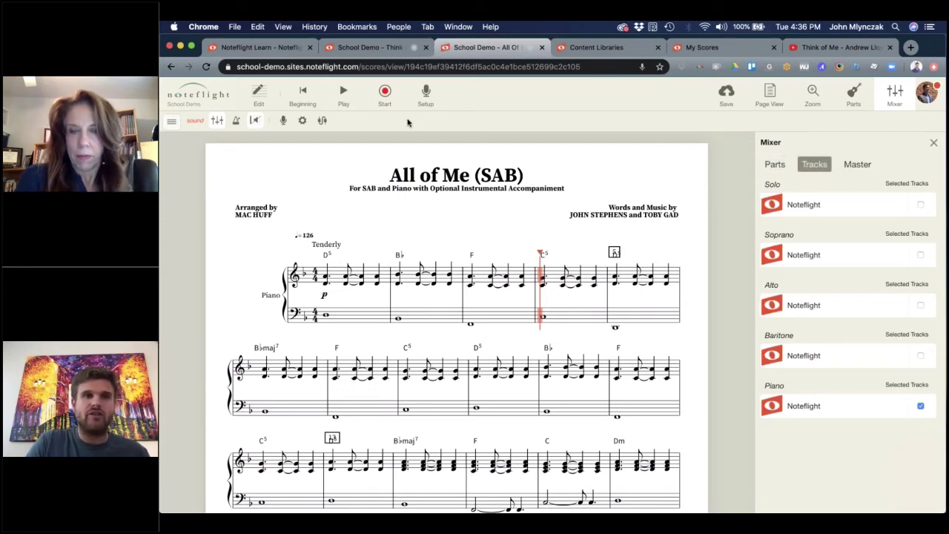
Step: Return to editing, close the mixer and show the Solo part alongside the Piano part
click(258, 95)
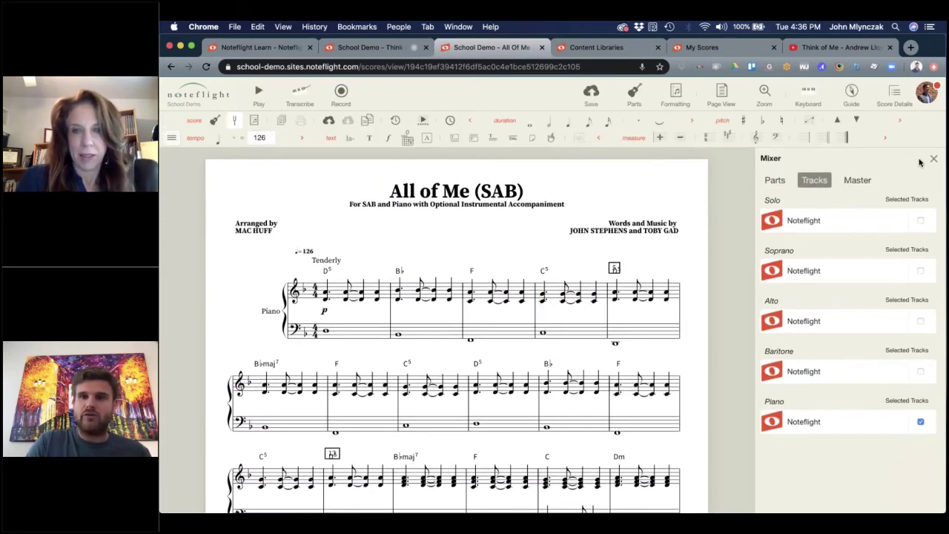
click(933, 159)
click(632, 95)
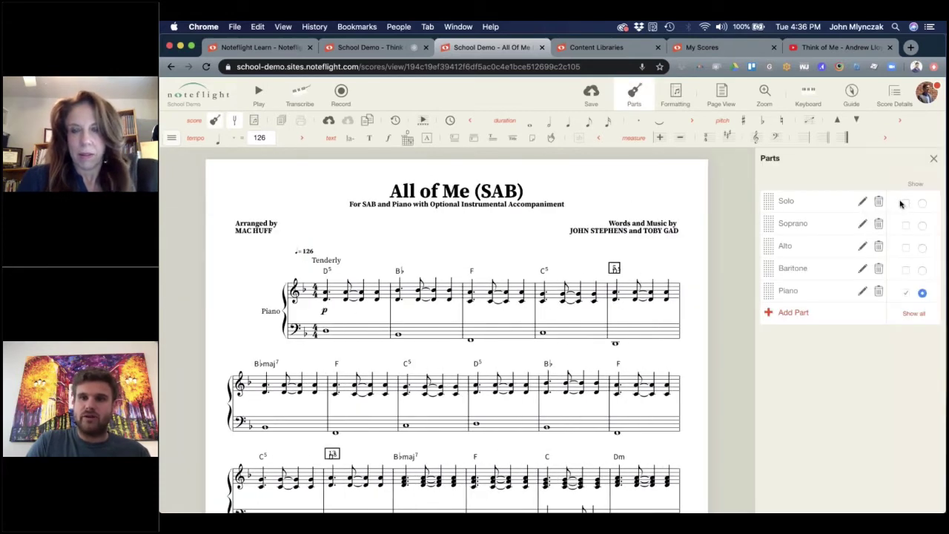
click(906, 203)
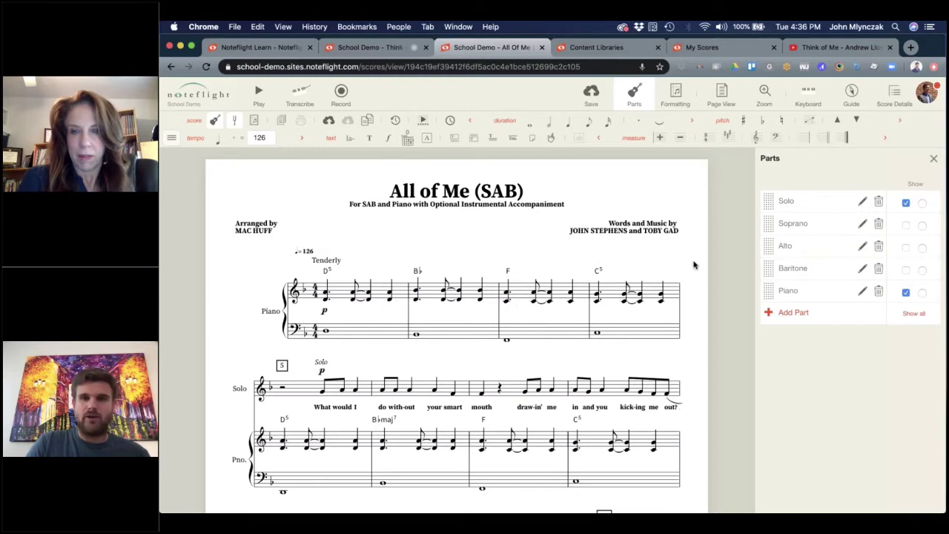
Step: Save the Solo and Piano view of the score and place the recording playhead at measure 5
click(591, 95)
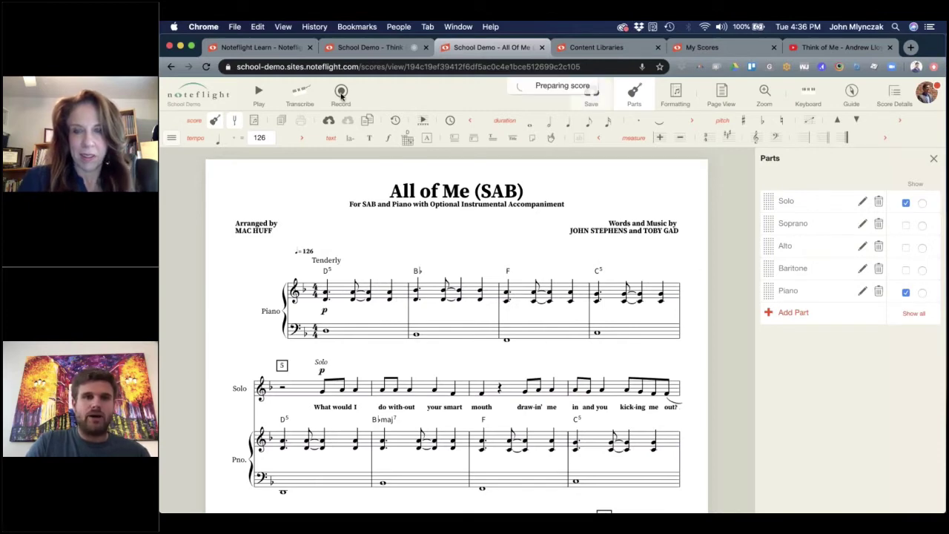
scroll(322, 342, down, 1)
click(322, 342)
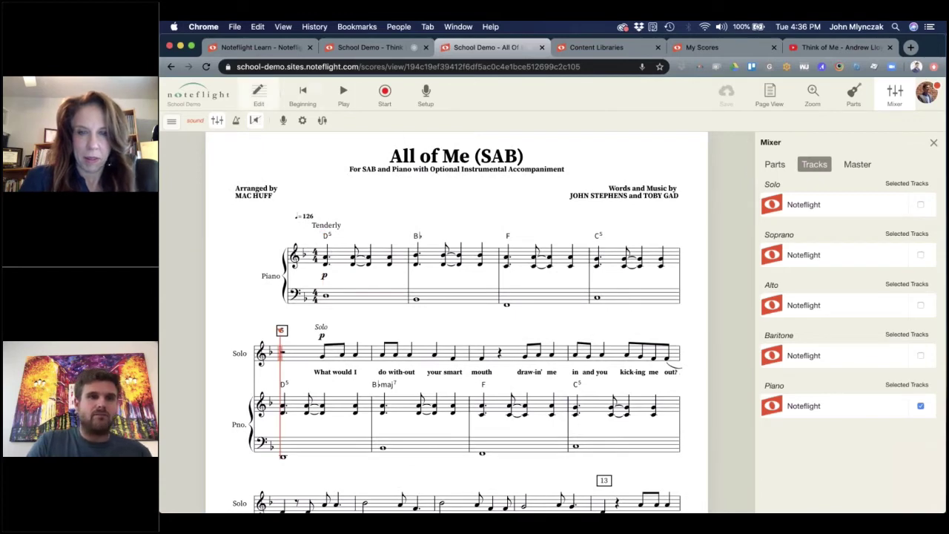
Step: Go back to editing and clear the Solo notes in measures 5 to 9
click(261, 99)
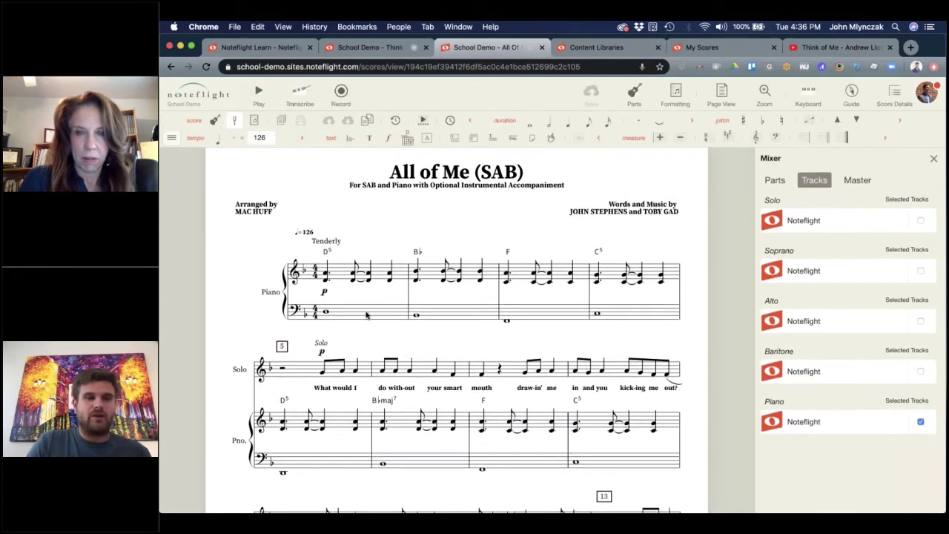
click(303, 369)
shift+click(614, 369)
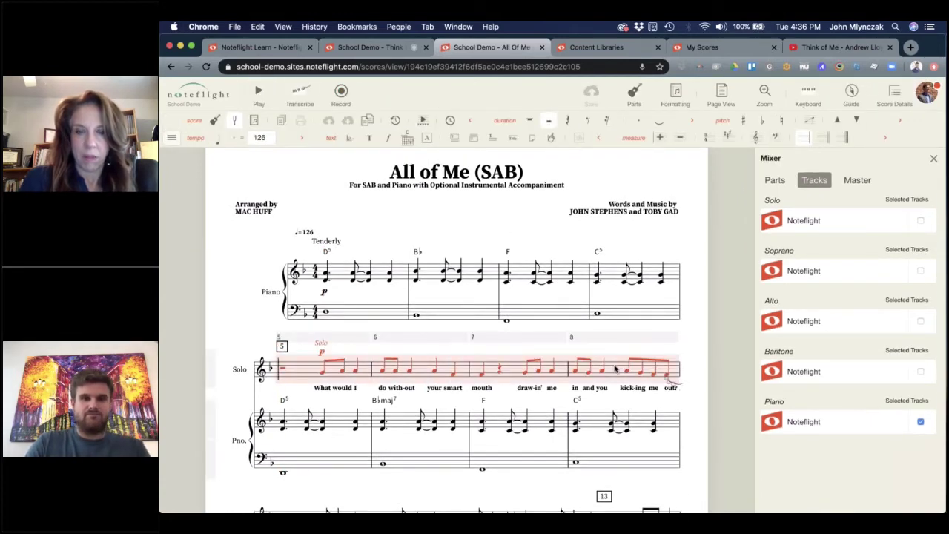
key(Delete)
click(610, 368)
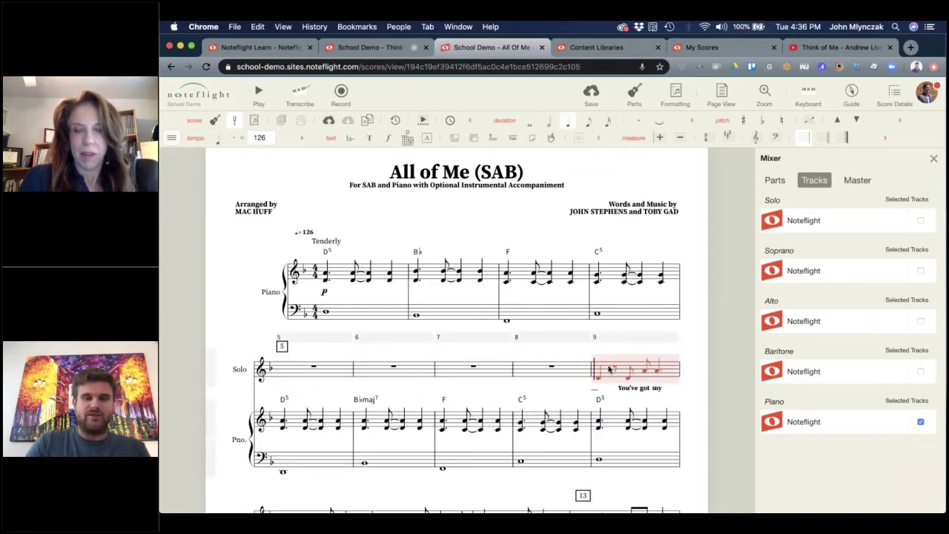
key(Delete)
Step: Clear the Solo notes in measures 10 to 14
scroll(623, 333, down, 3)
click(637, 251)
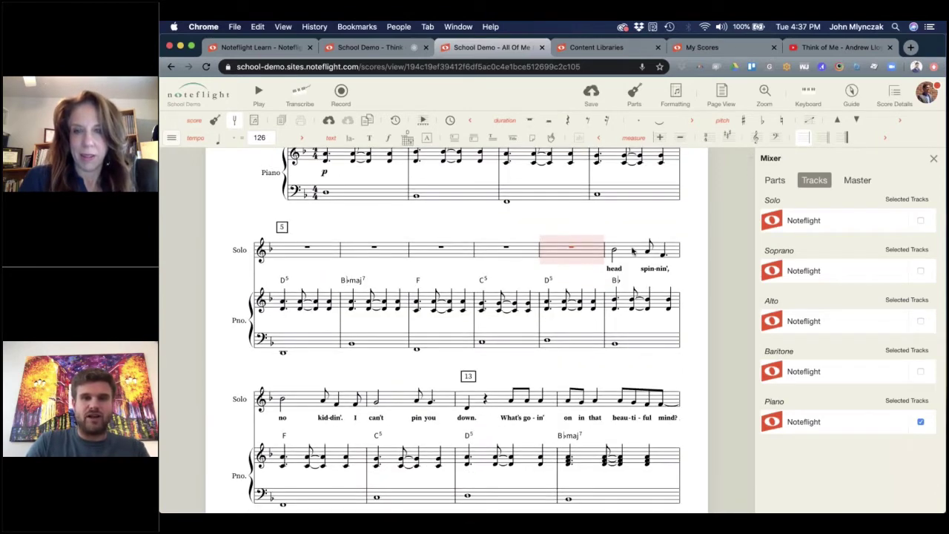
key(Delete)
click(312, 392)
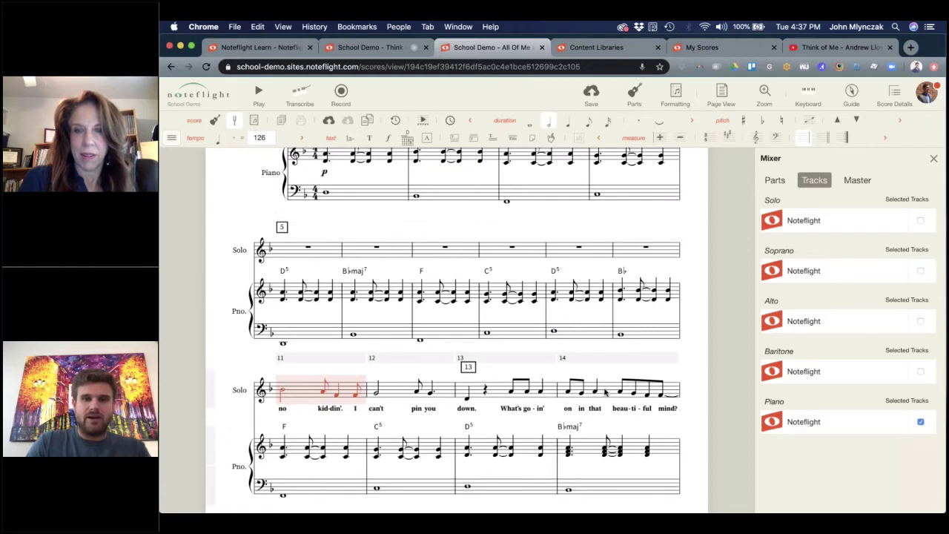
shift+click(606, 391)
key(Delete)
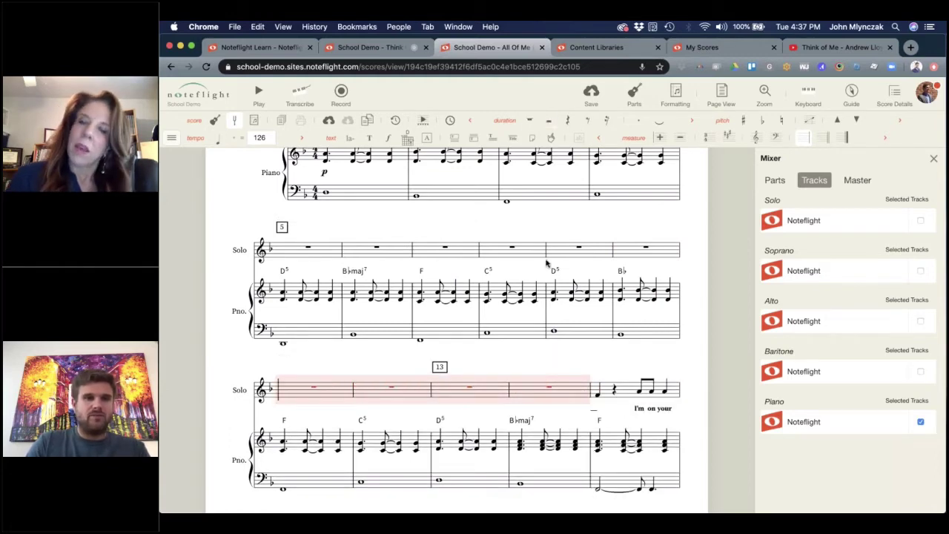
Step: Save the cleared Solo part, switch to recording mode and position the playhead at the start of the empty measures at measure 5
scroll(549, 264, up, 4)
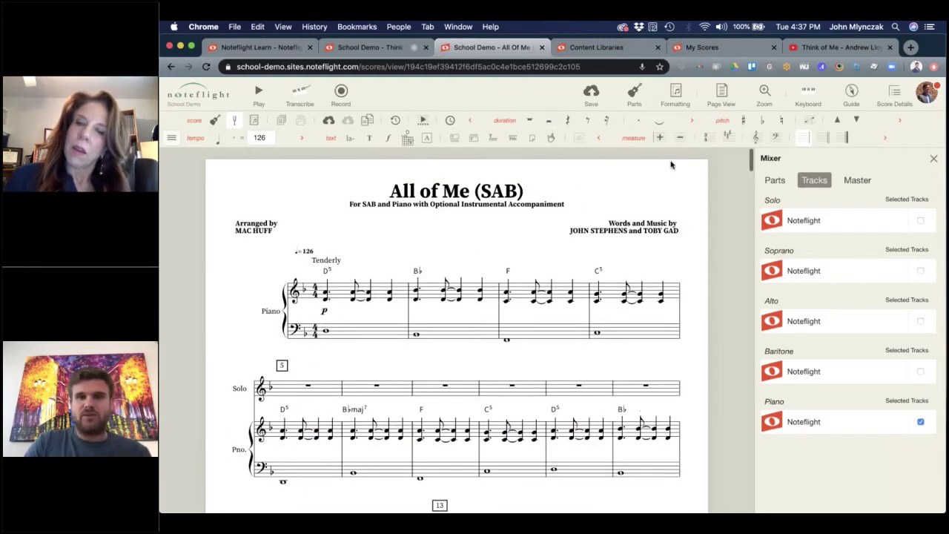
click(345, 95)
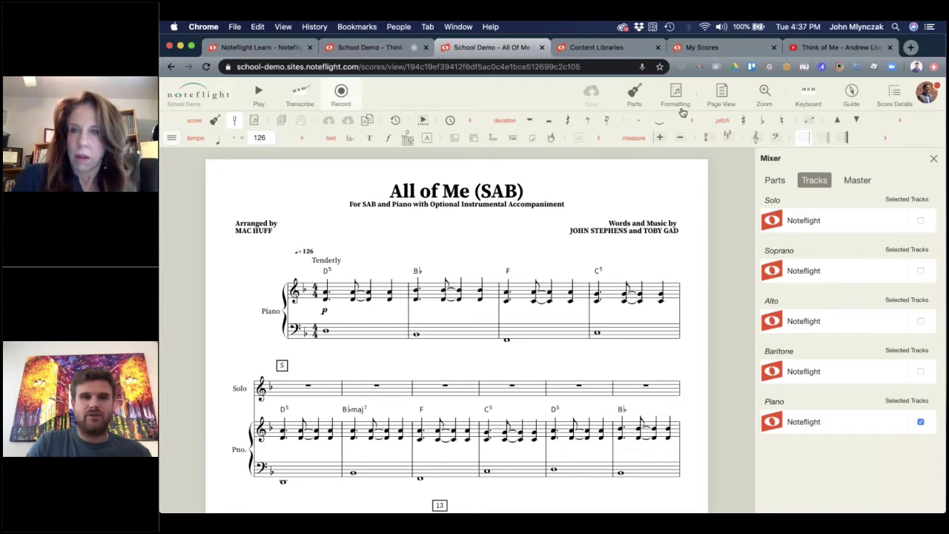
click(296, 312)
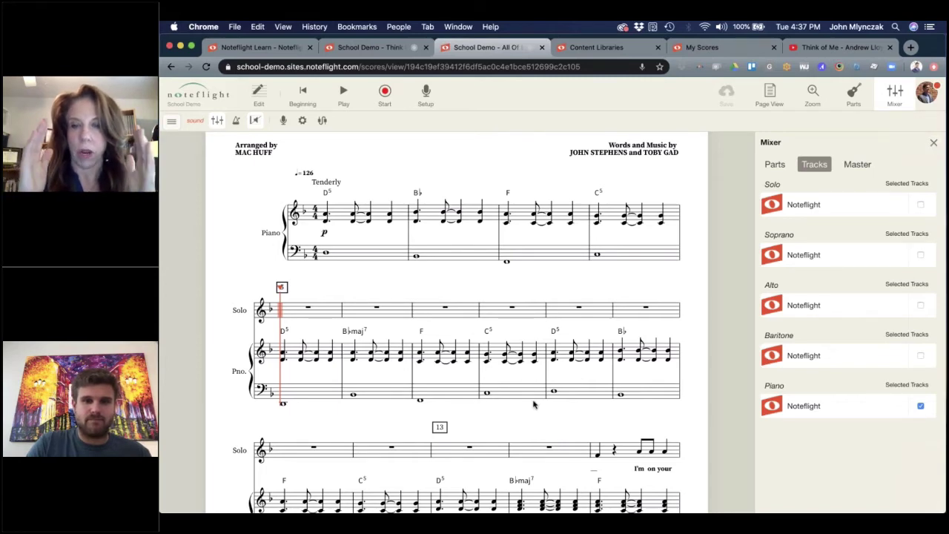
scroll(533, 404, down, 3)
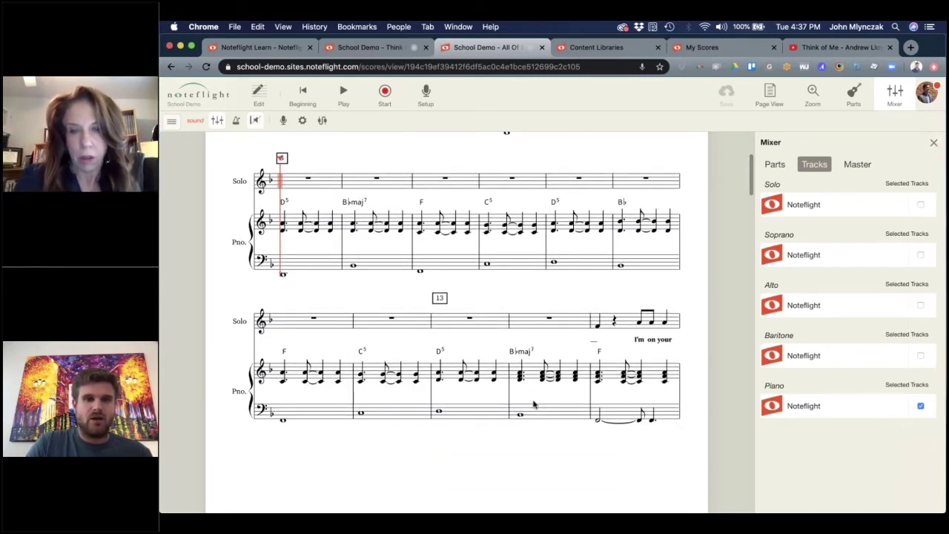
scroll(533, 404, up, 1)
Step: Close the mixer, go back to the start of the score and return to editing
click(932, 145)
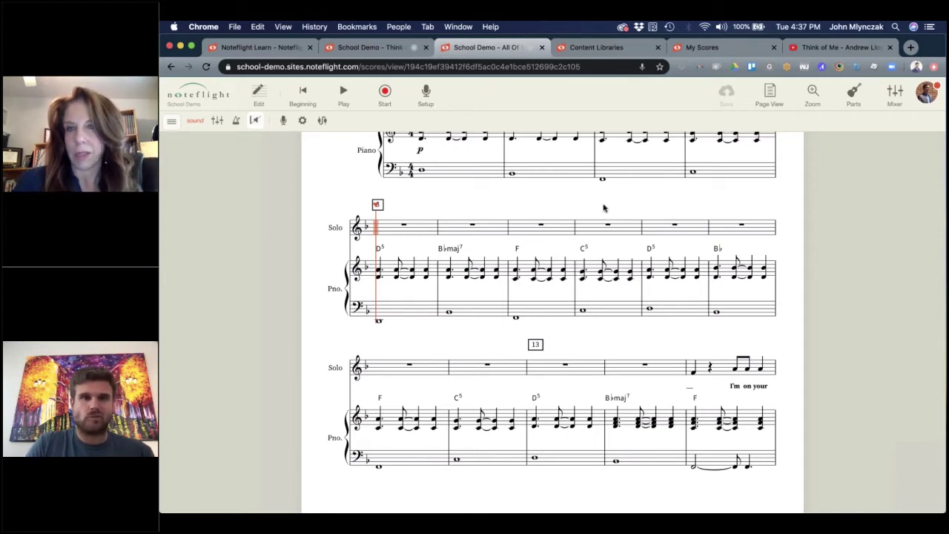
scroll(604, 208, up, 3)
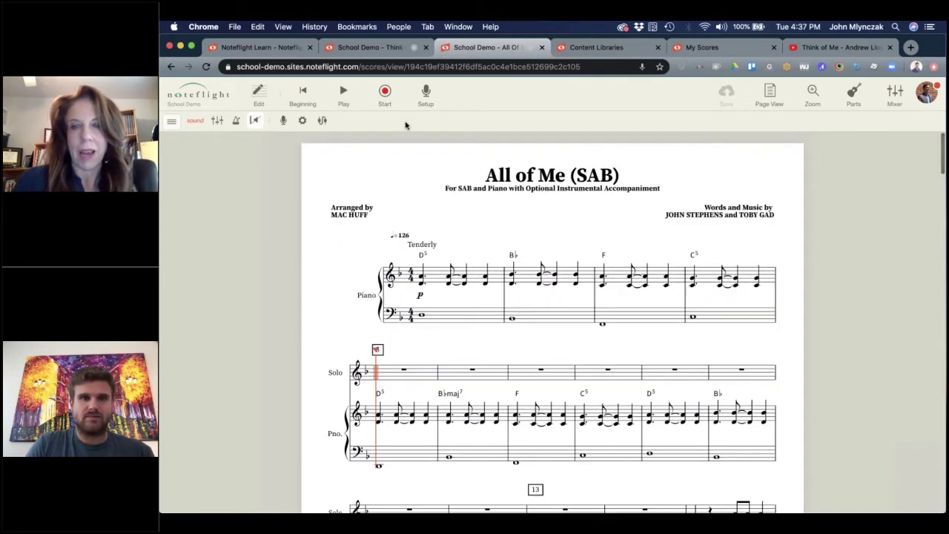
click(257, 97)
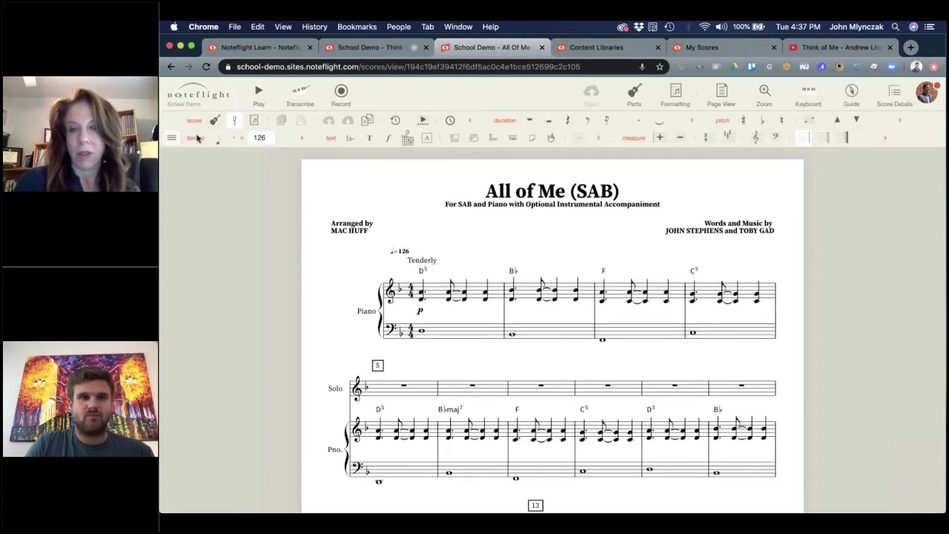
Step: Leave the score and open the School Demo site's home page
click(192, 104)
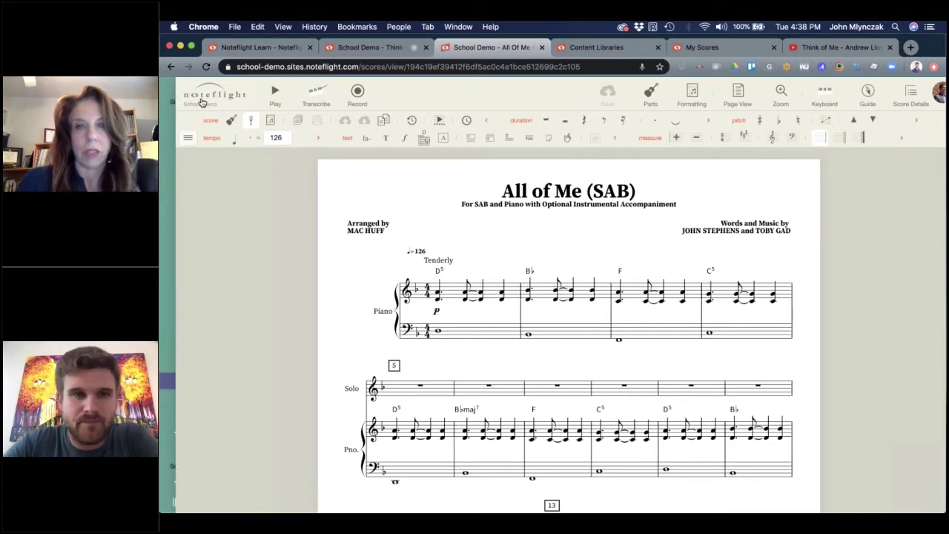
click(201, 103)
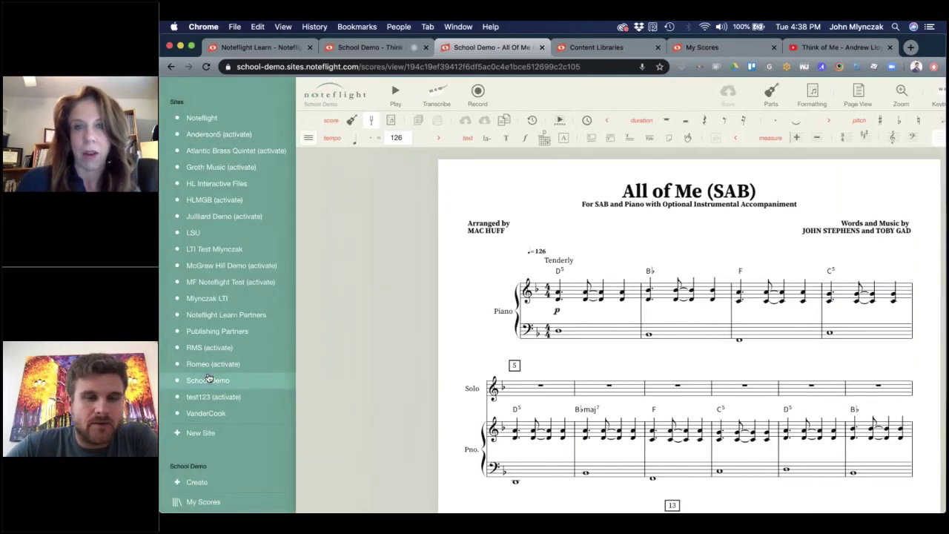
click(209, 380)
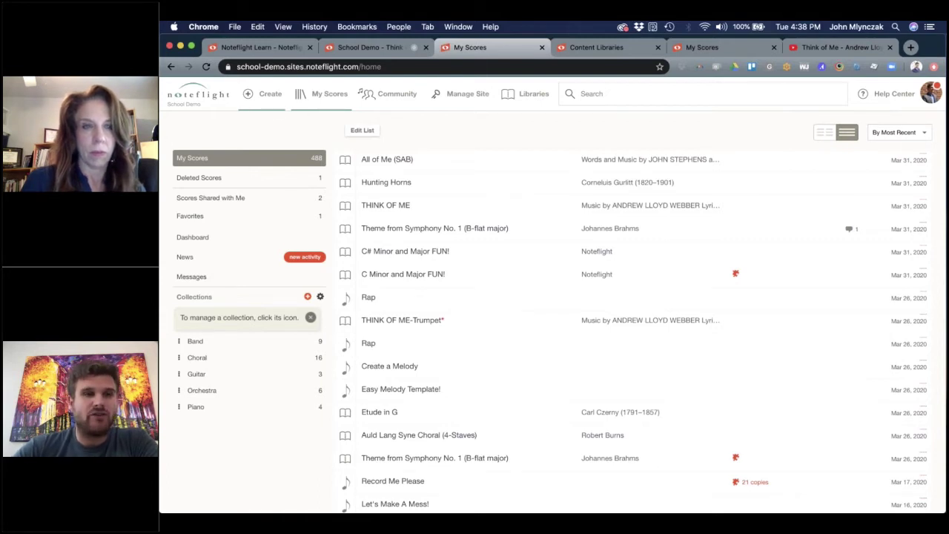
Step: Create a blank treble clef score and title it "Stop Making Jokes," followed by the presenter's first name
click(266, 99)
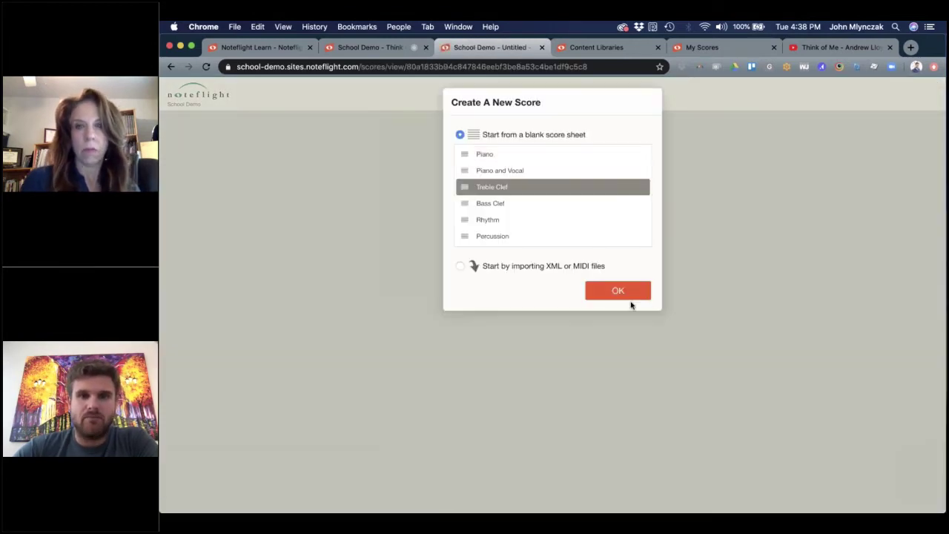
click(621, 293)
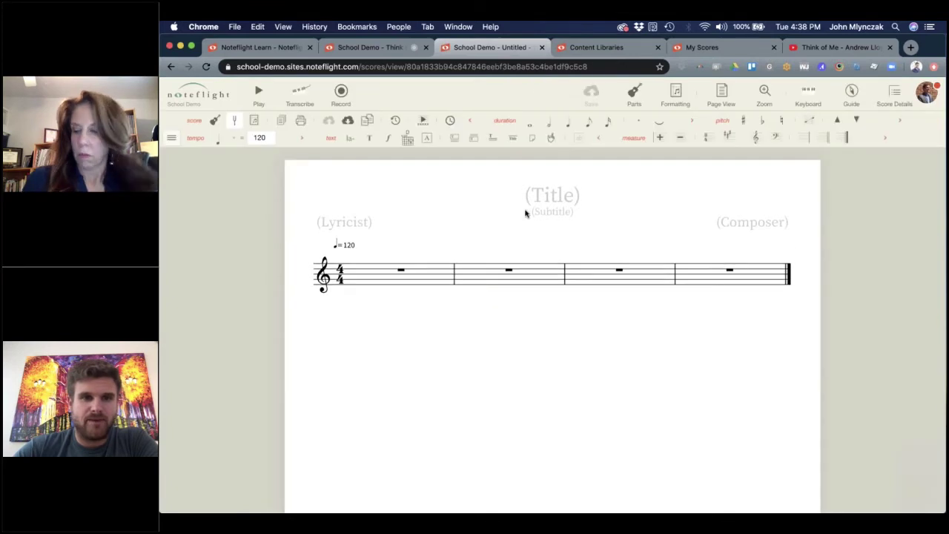
click(544, 196)
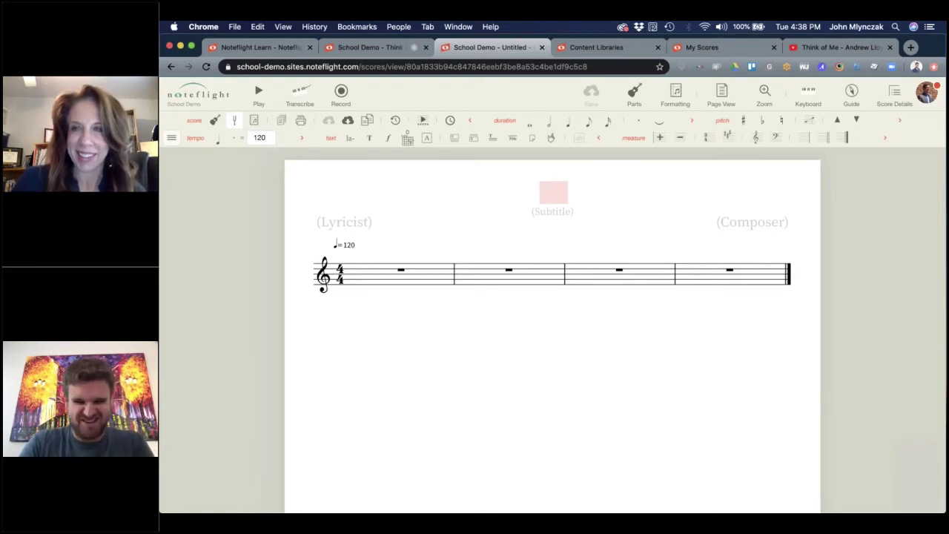
text(St)
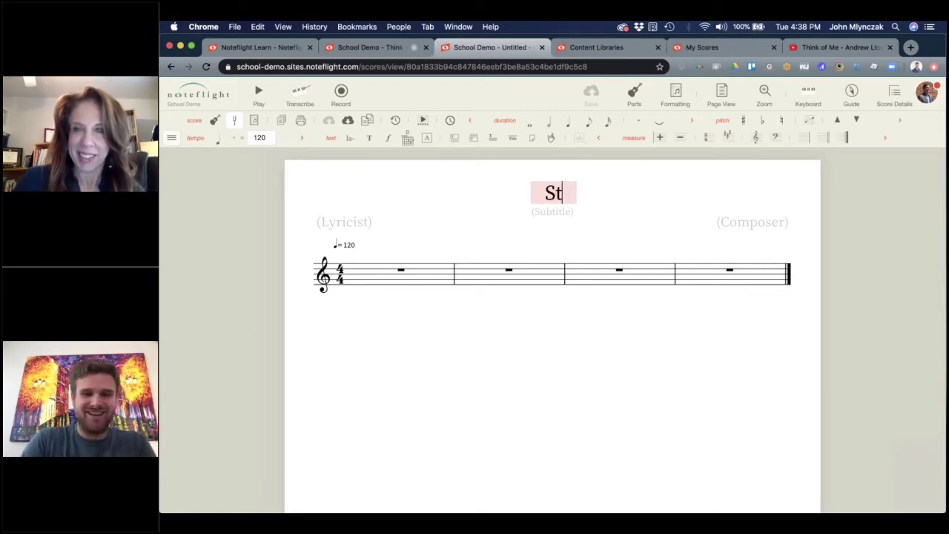
text(op Making Joken)
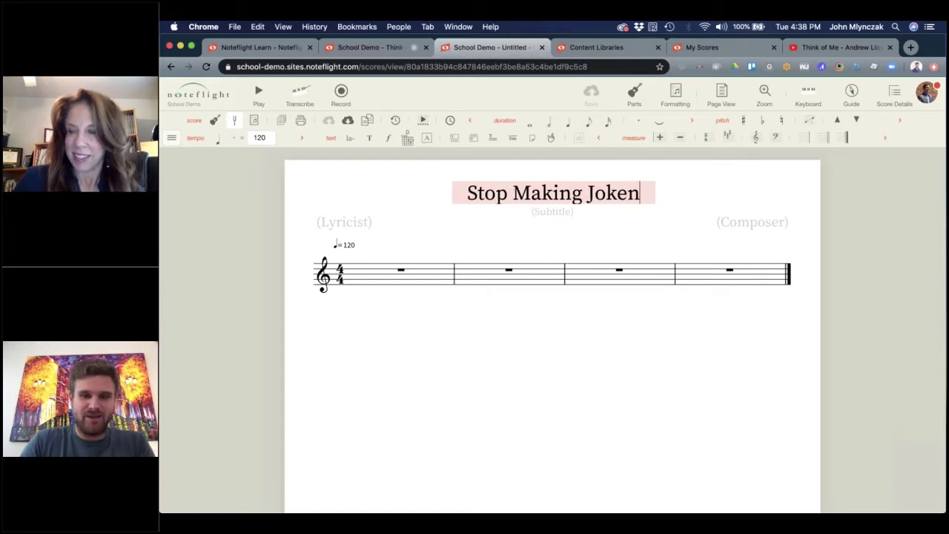
key(BackSpace)
text(s)
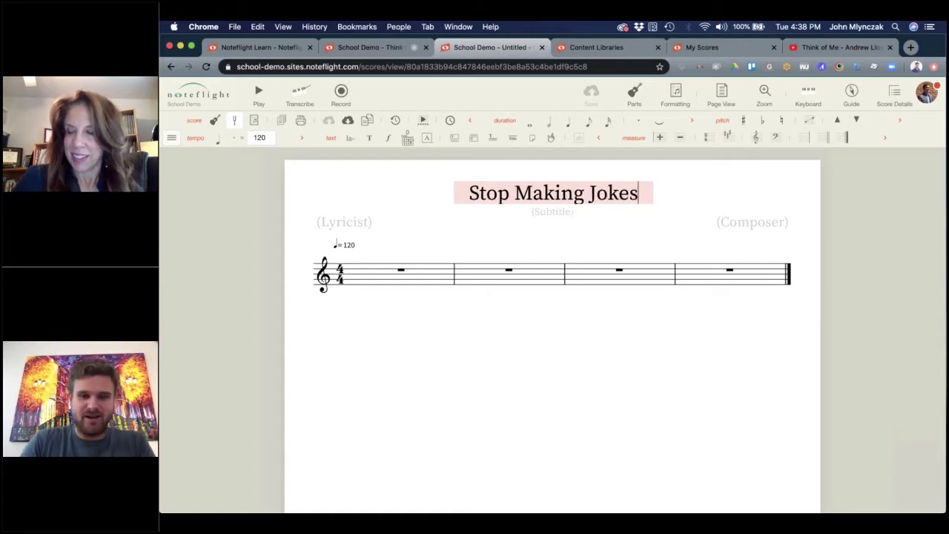
text(, JOhn)
key(BackSpace)
key(BackSpace)
key(BackSpace)
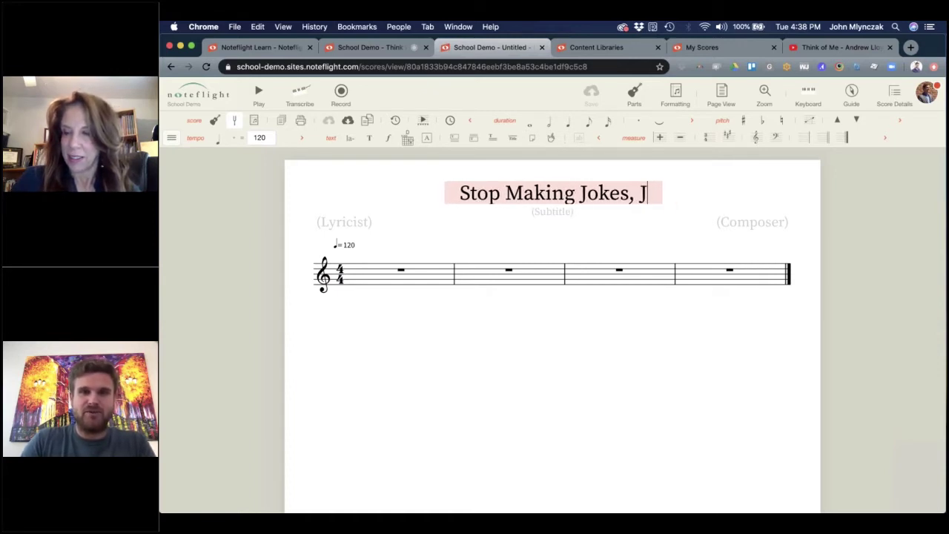
text(ohn)
click(632, 365)
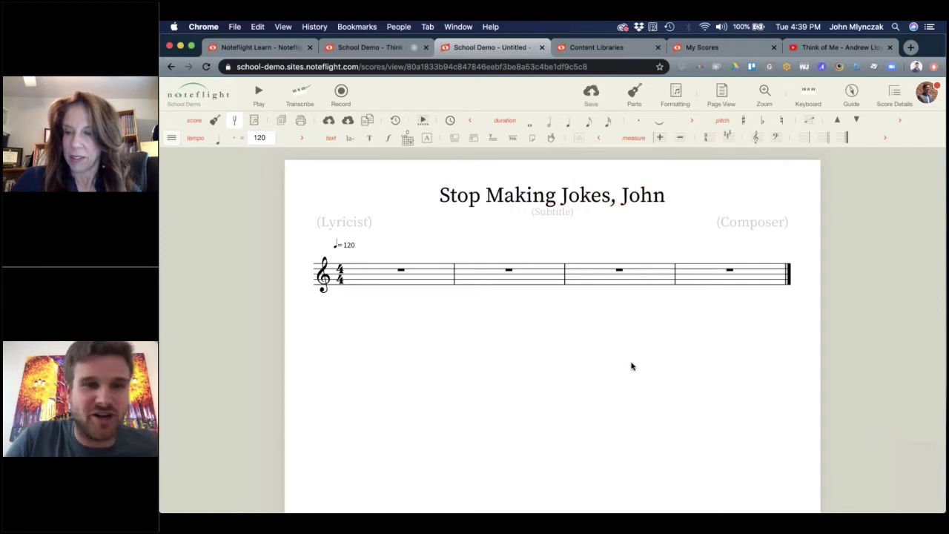
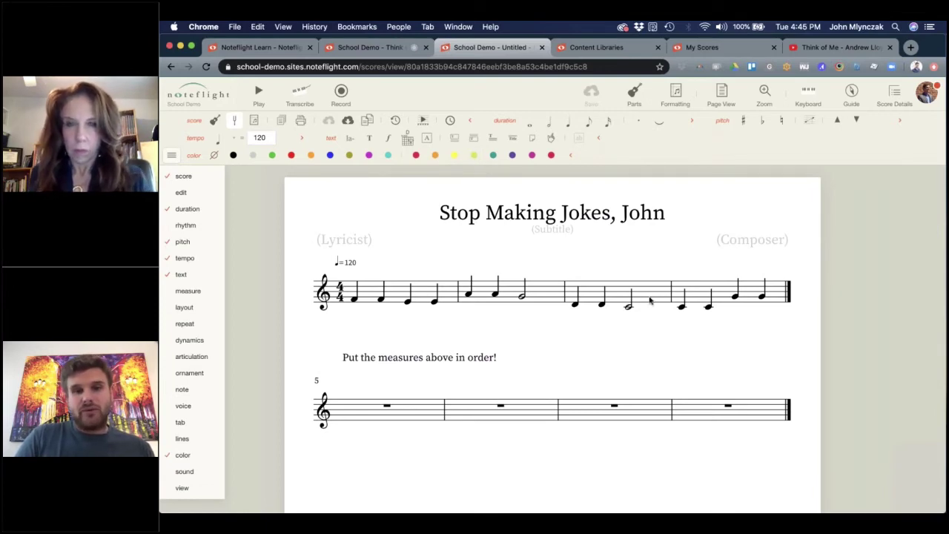
Step: Color the notes in measure 1 green and the notes in measure 2 orange
click(423, 295)
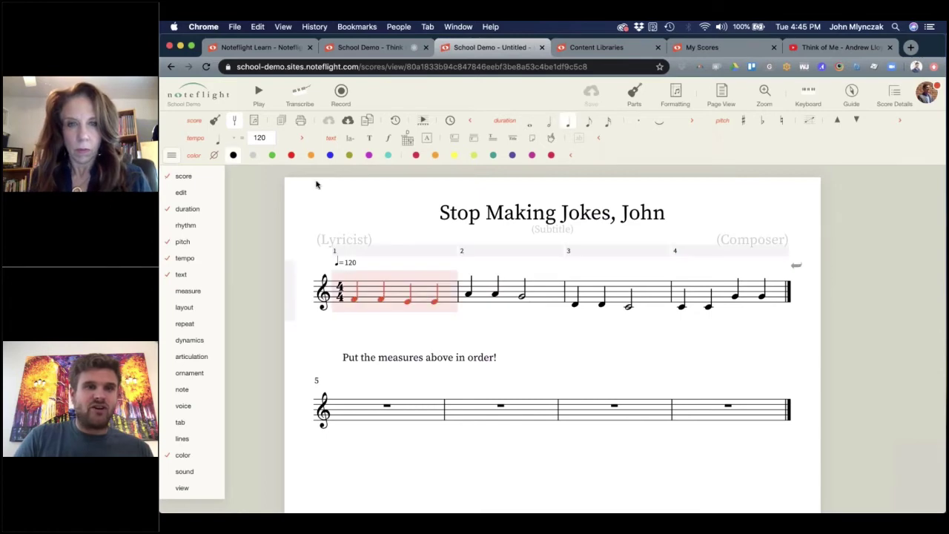
click(272, 155)
click(553, 297)
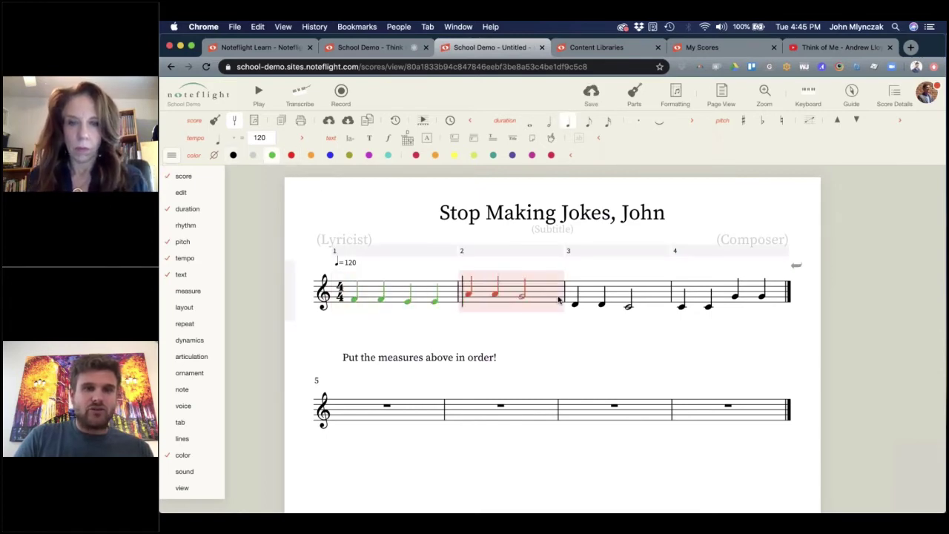
click(311, 155)
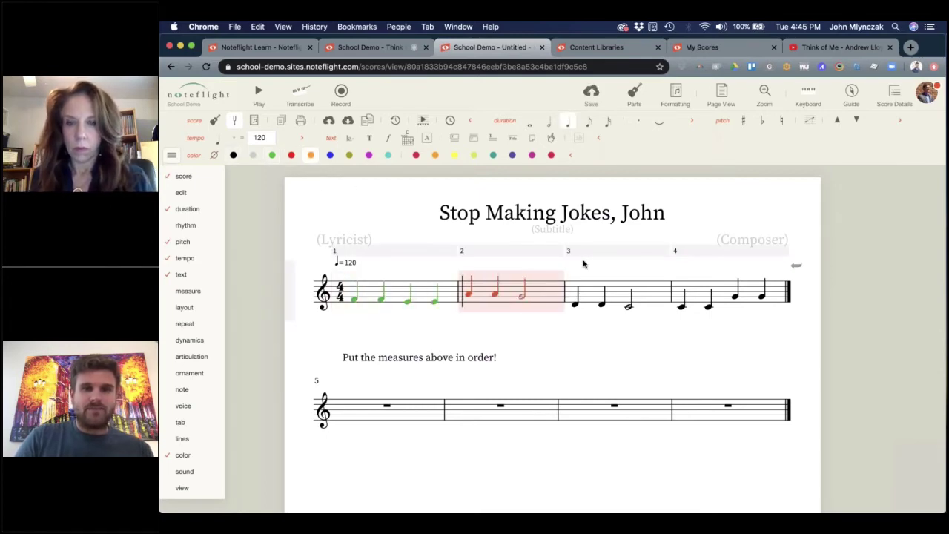
Step: Color the notes in measure 3 blue and the notes in measure 4 purple
click(621, 298)
click(291, 155)
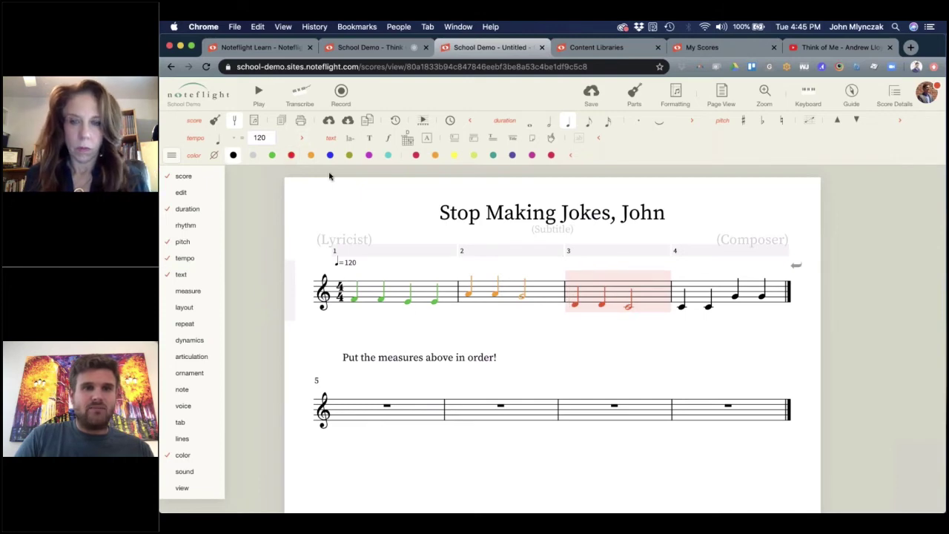
click(329, 155)
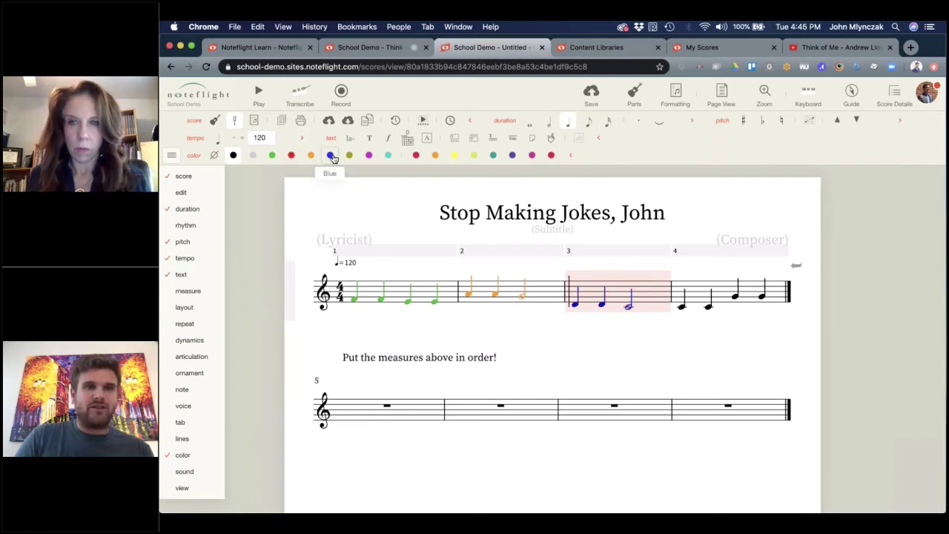
click(728, 295)
click(367, 157)
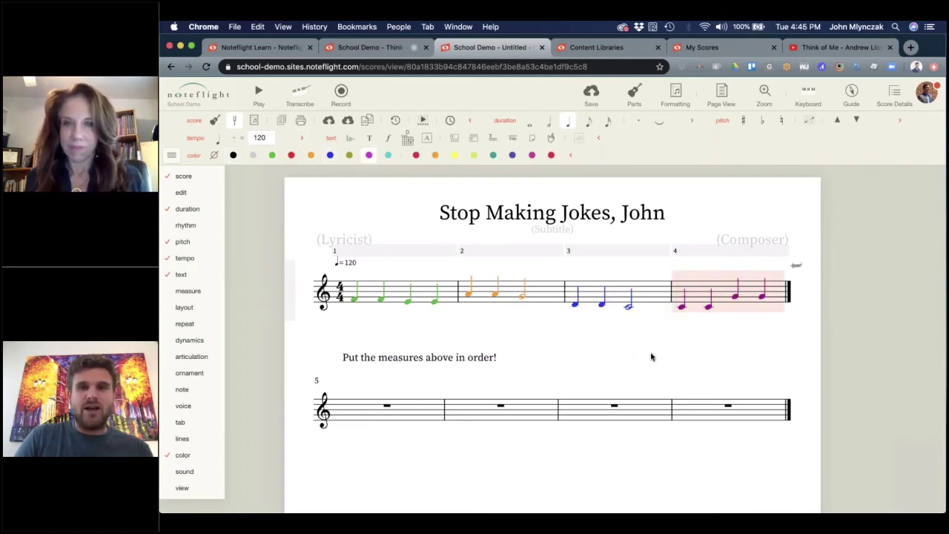
click(652, 357)
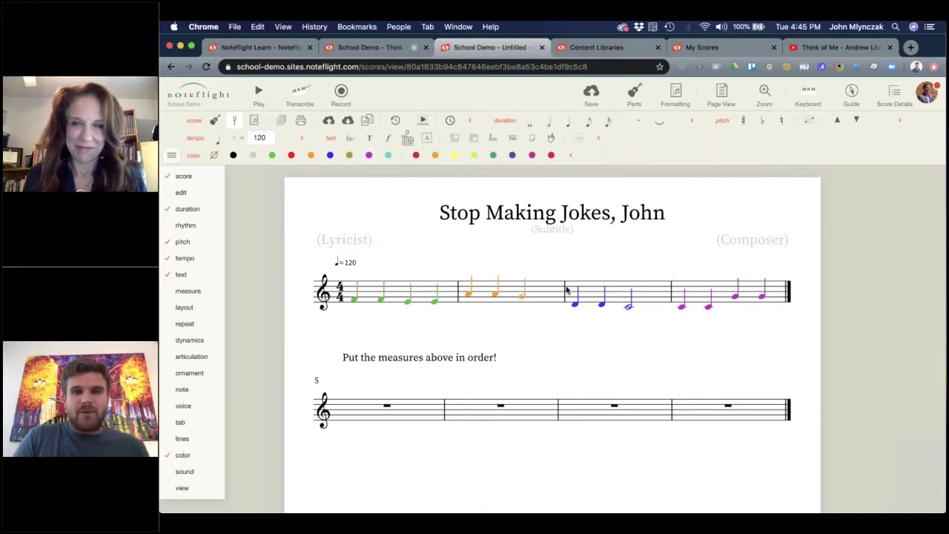
Step: Copy the purple notes of measure 4 into the empty measure 5
click(615, 293)
click(645, 361)
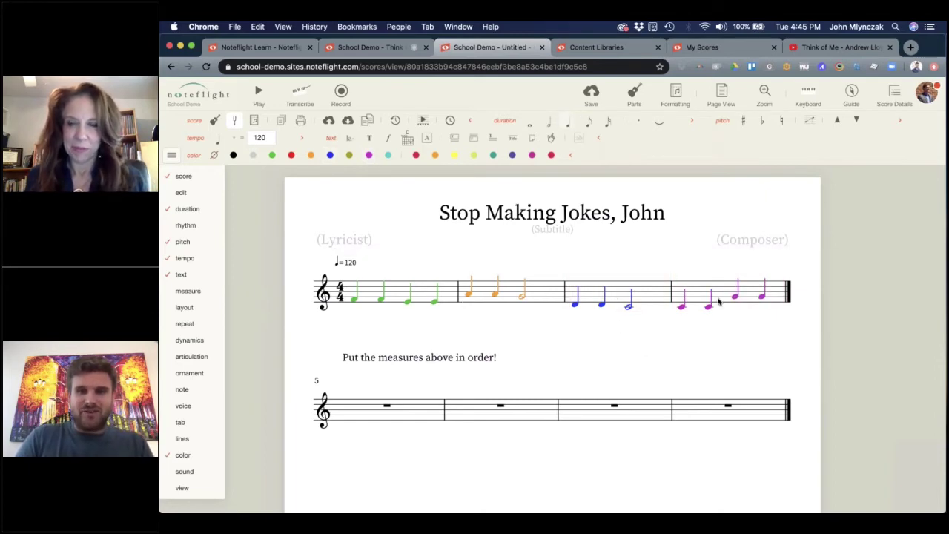
click(722, 299)
click(409, 415)
key(super+v)
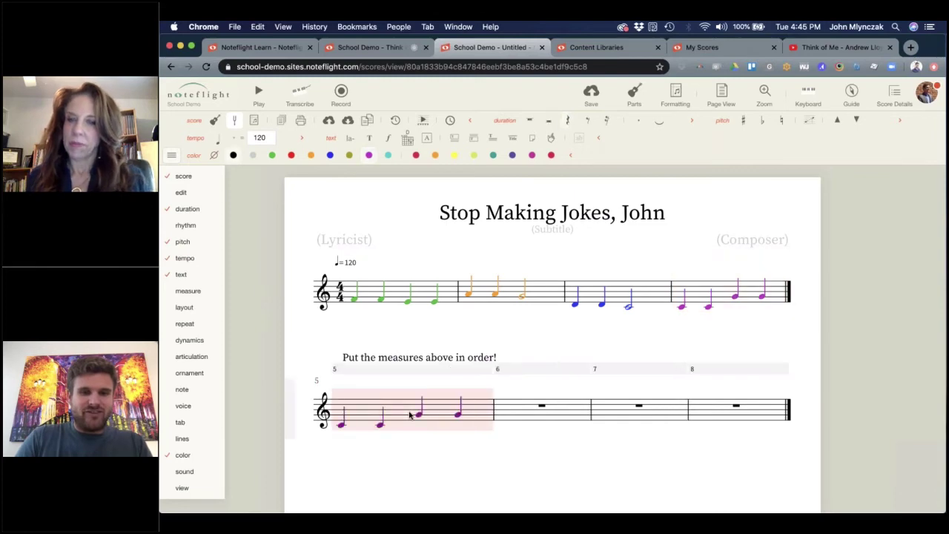
click(564, 353)
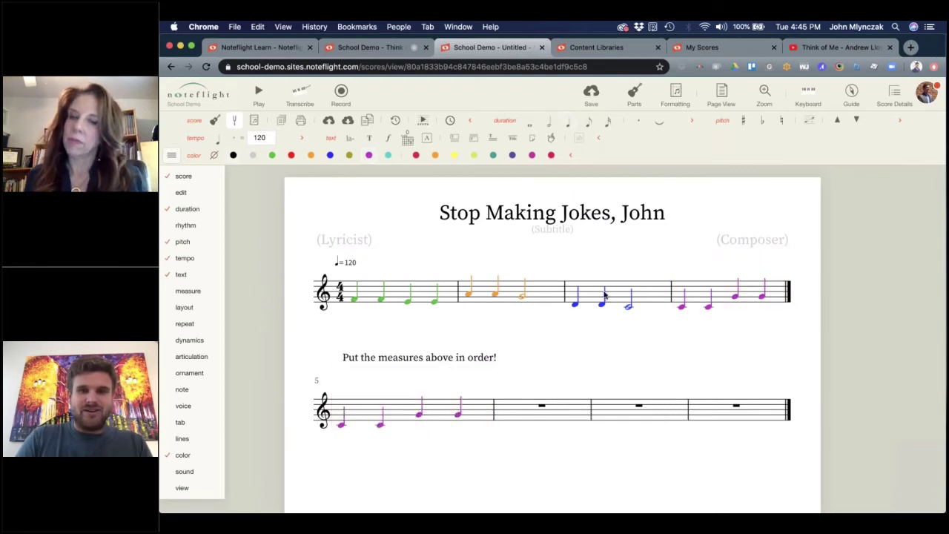
Step: Copy the orange notes of measure 2 into measure 6 and save the score
click(552, 292)
key(super+c)
click(541, 411)
key(super+v)
click(684, 368)
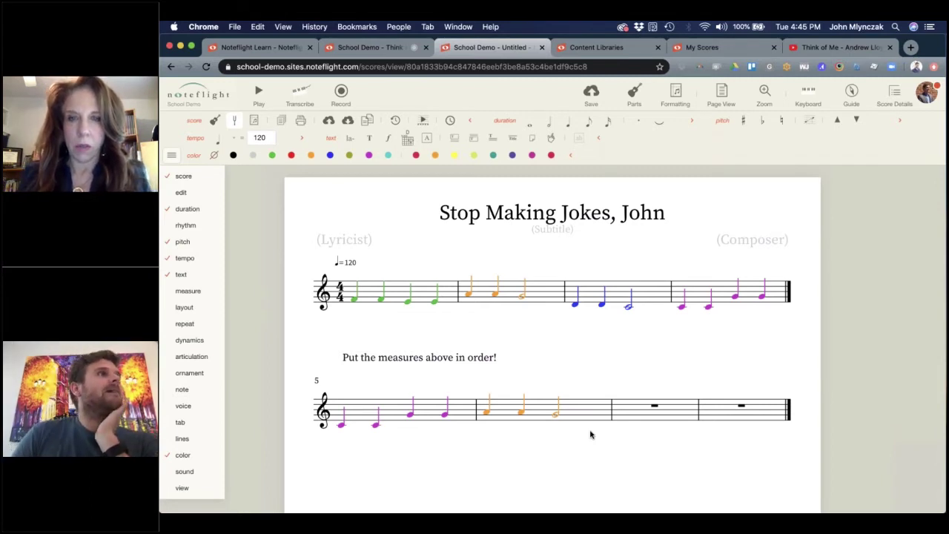
mouse_move(189, 373)
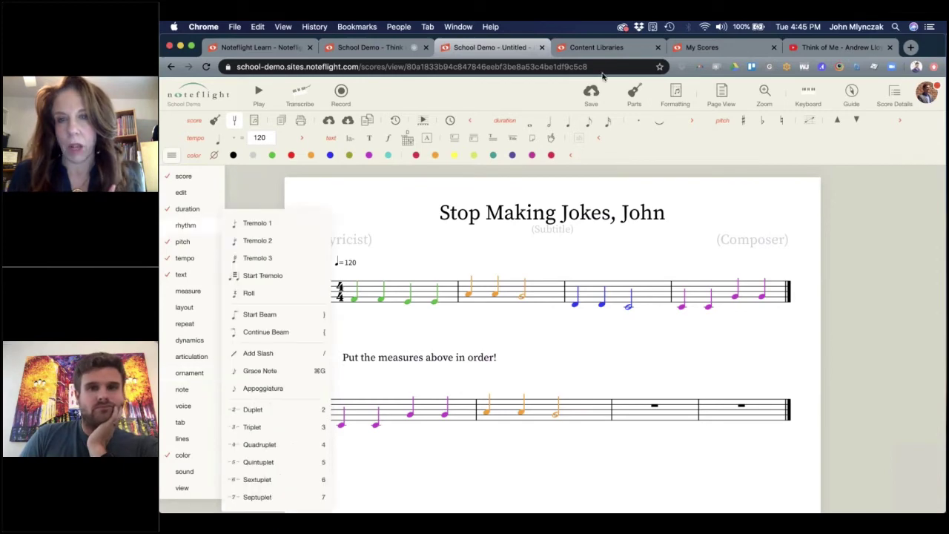
click(590, 97)
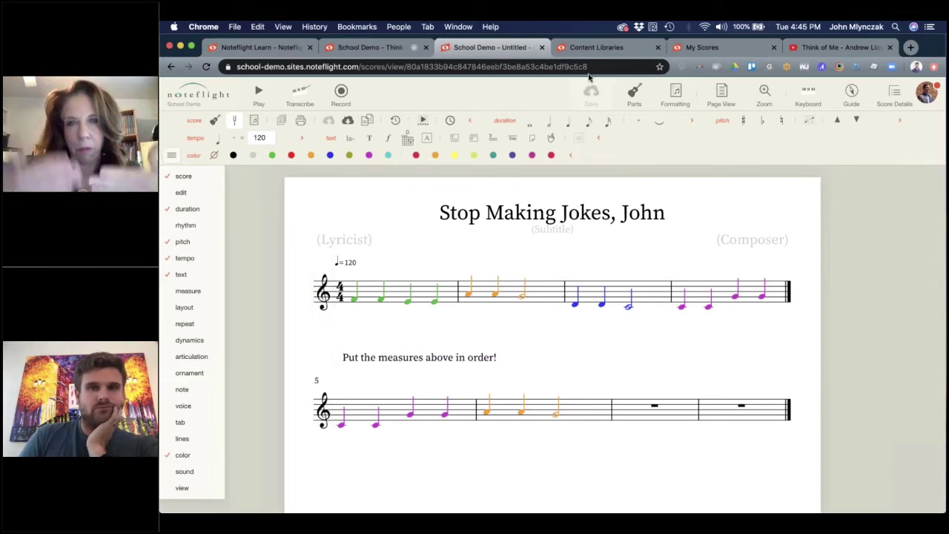
Step: Open the Band Library from the content libraries and filter its catalog to Grade 1
click(578, 47)
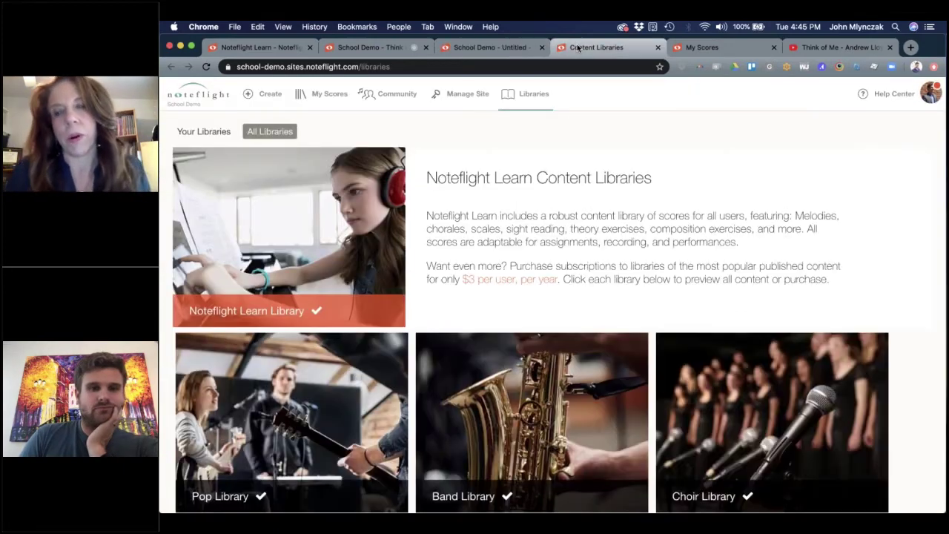
scroll(529, 283, down, 4)
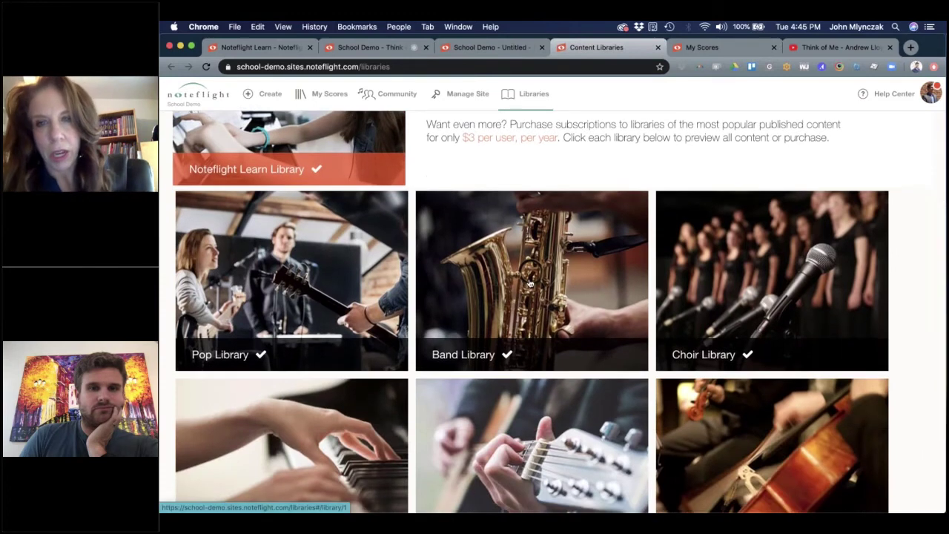
click(529, 282)
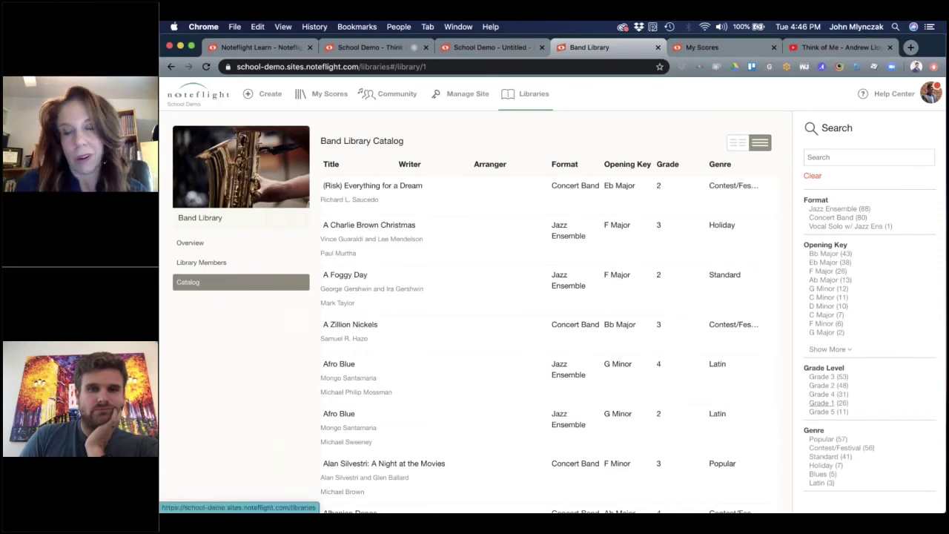
click(821, 403)
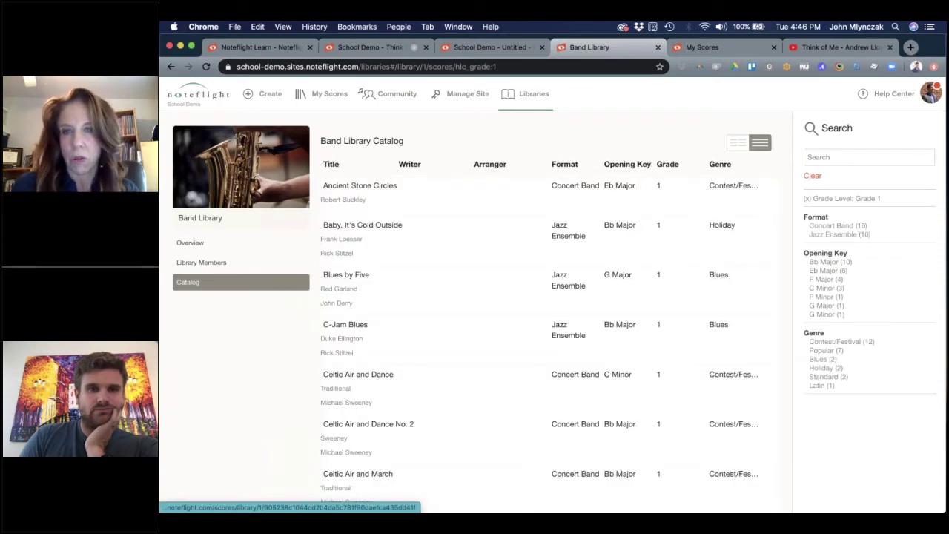
Step: Open the concert band score "Let It Go" from the Grade 1 list and look through its instrument staves
scroll(549, 311, down, 5)
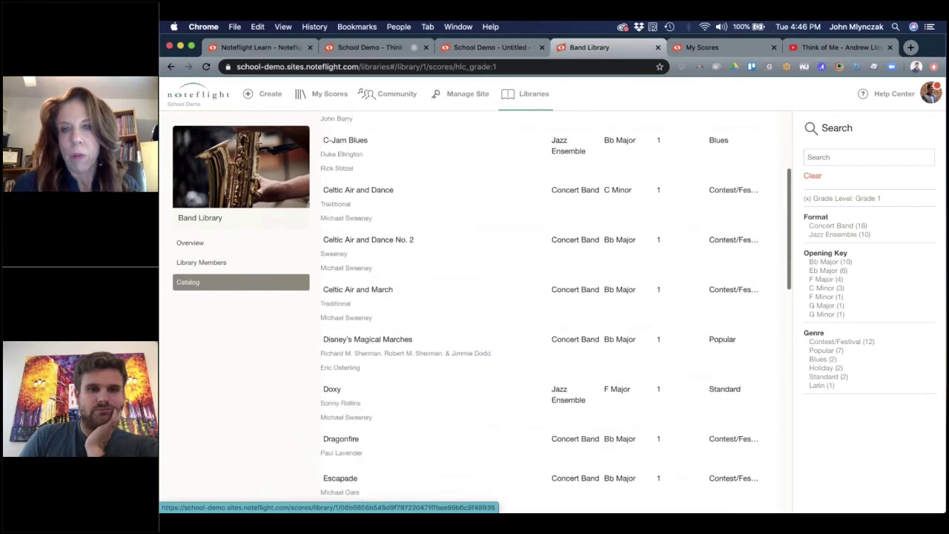
scroll(549, 311, down, 5)
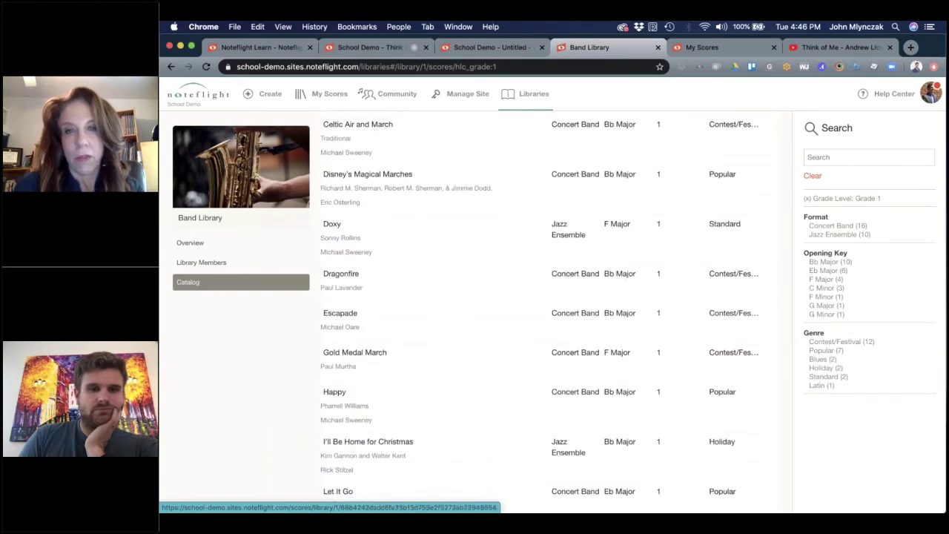
scroll(393, 391, down, 3)
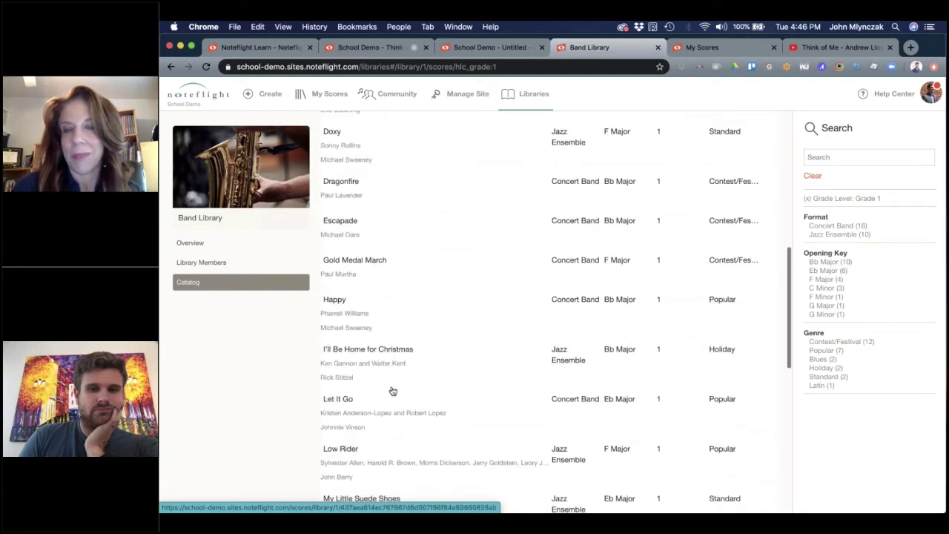
click(339, 400)
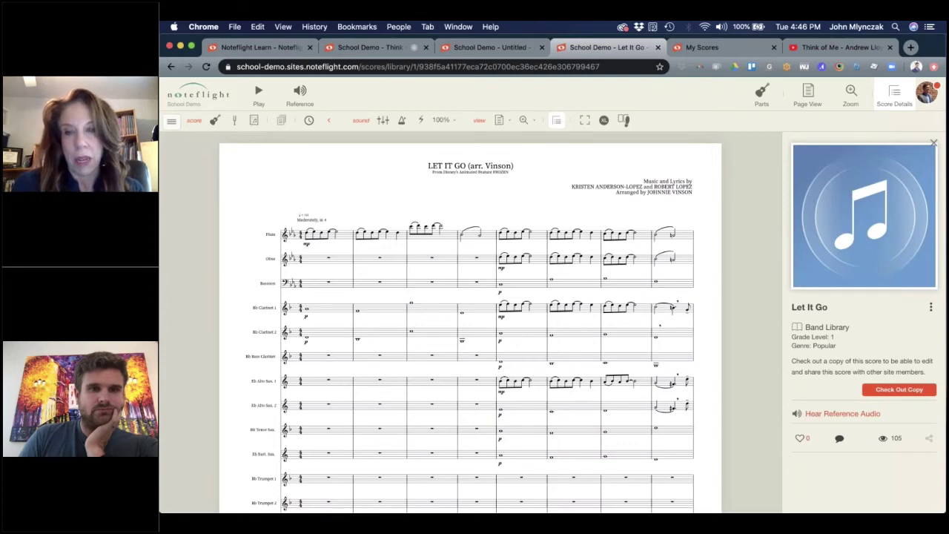
scroll(470, 322, down, 5)
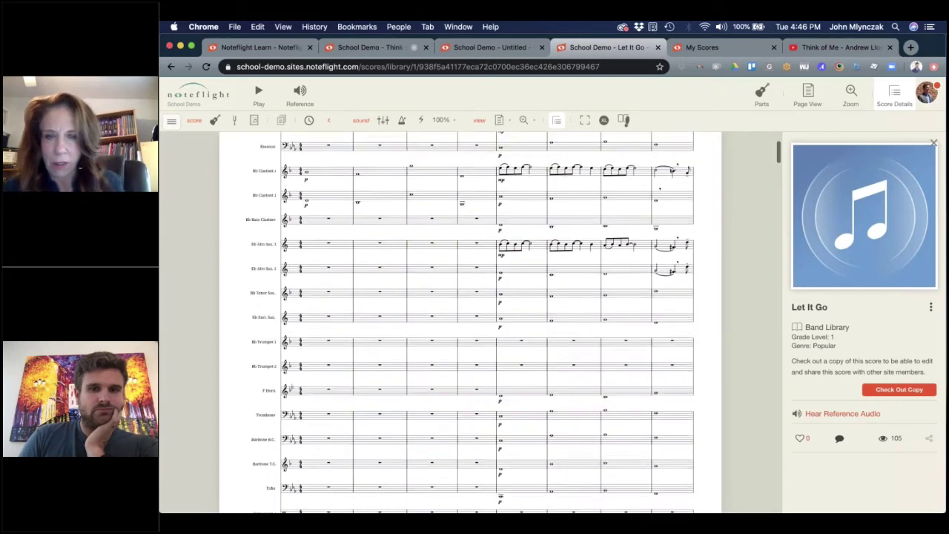
scroll(532, 356, down, 8)
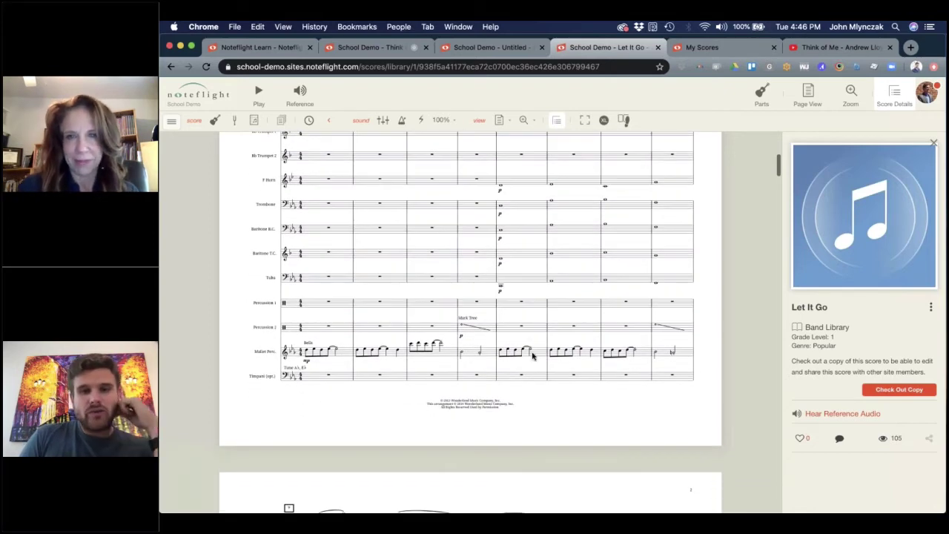
scroll(533, 356, up, 13)
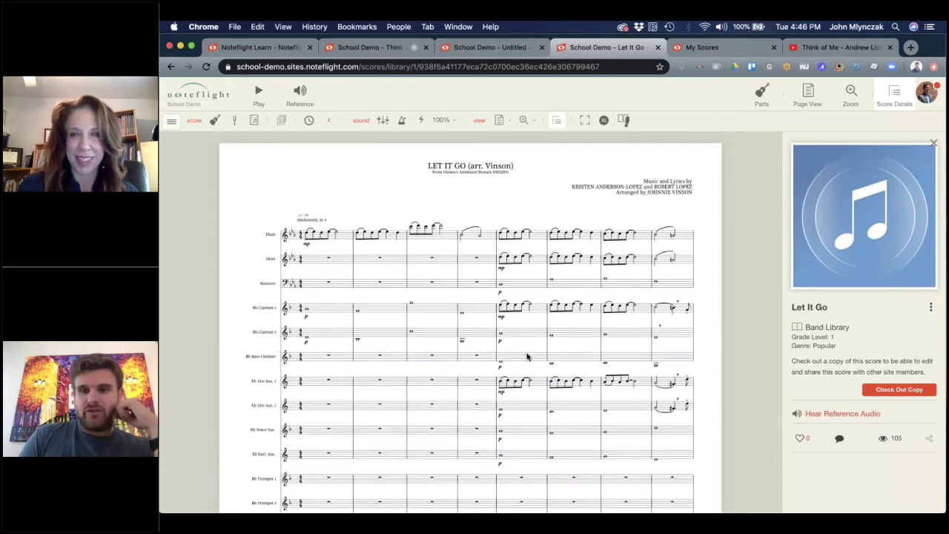
scroll(570, 368, down, 5)
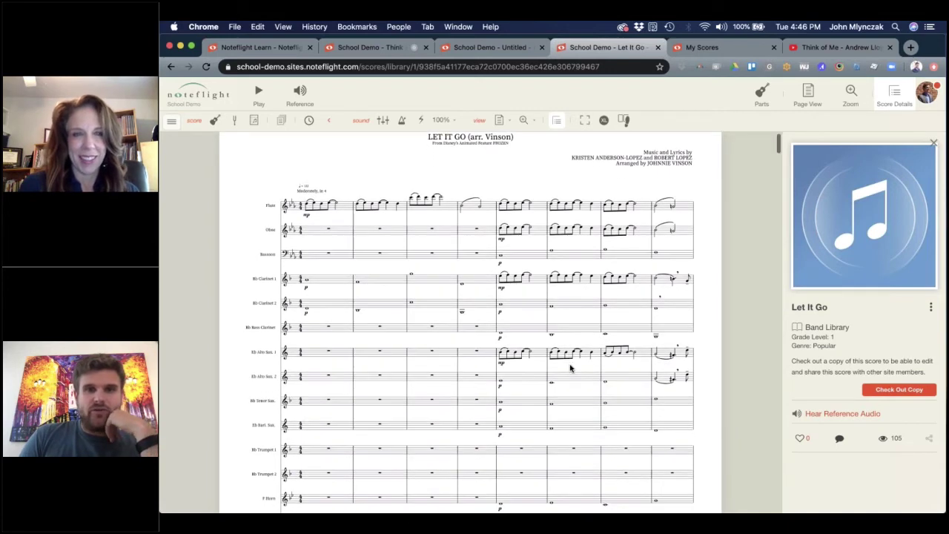
scroll(570, 368, down, 3)
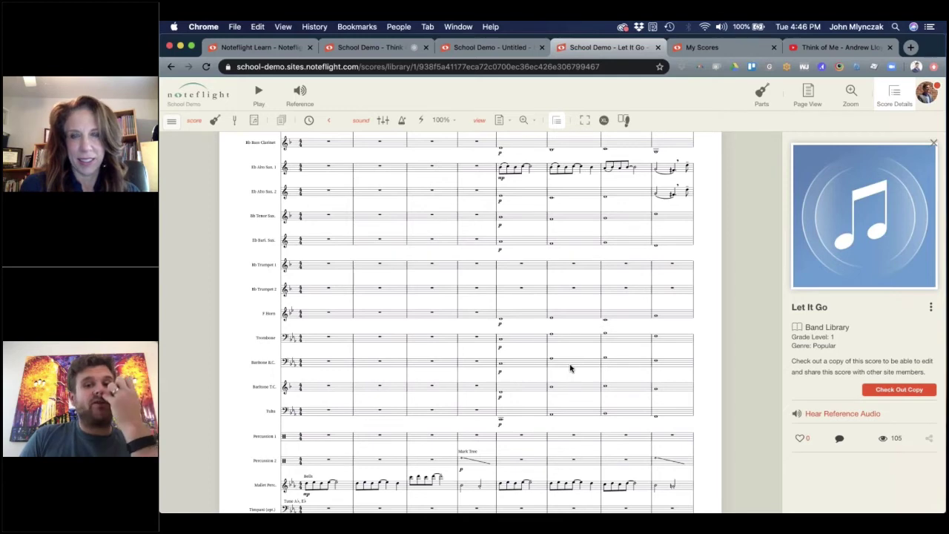
Step: Return to the color-coded measure-ordering score and delete the instruction text above measure 5
scroll(570, 367, up, 8)
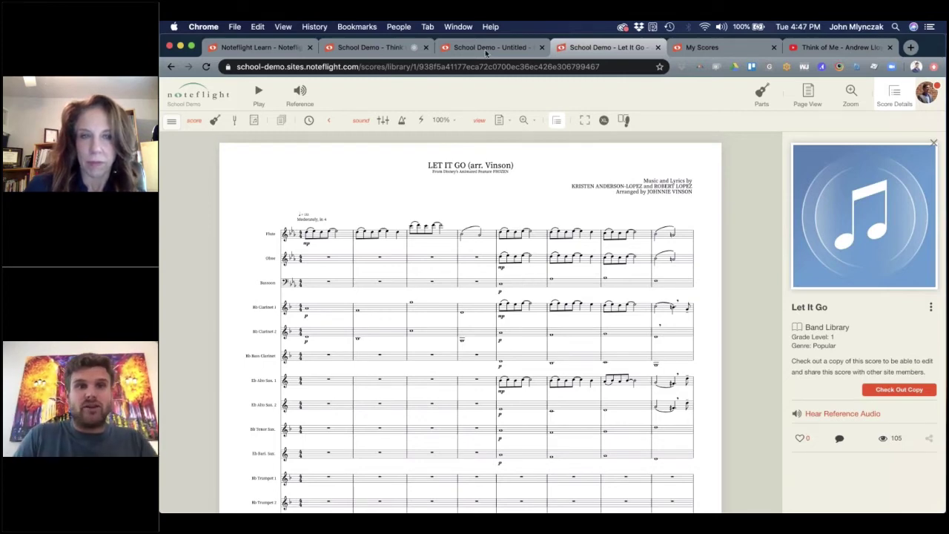
click(485, 49)
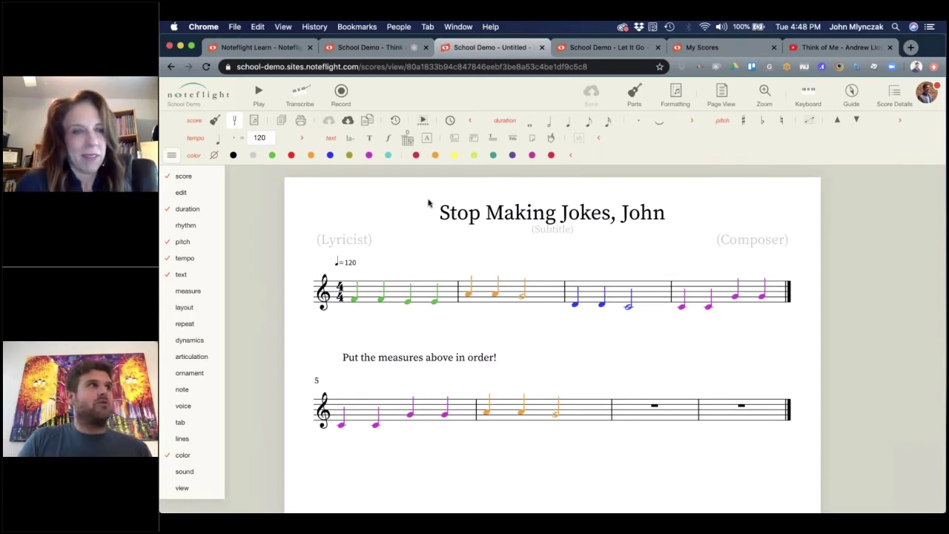
mouse_move(181, 192)
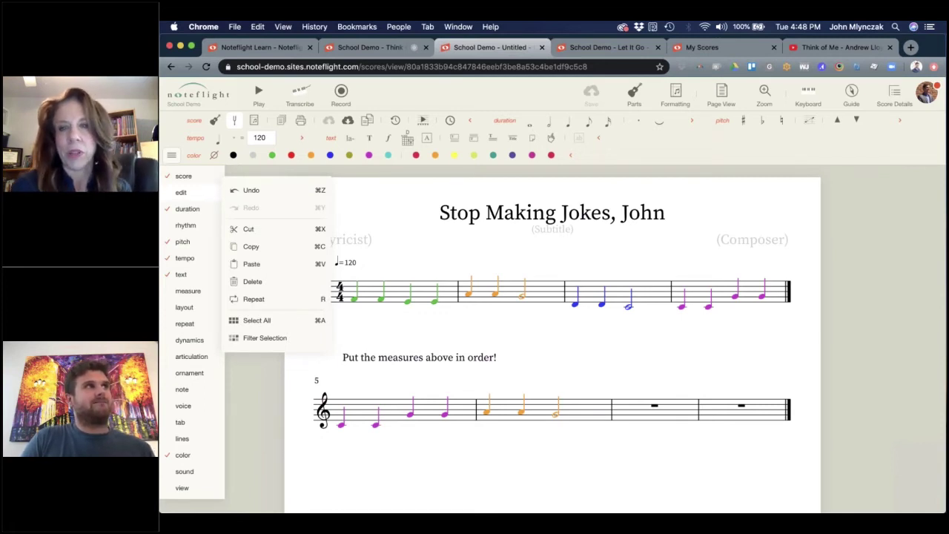
mouse_move(189, 340)
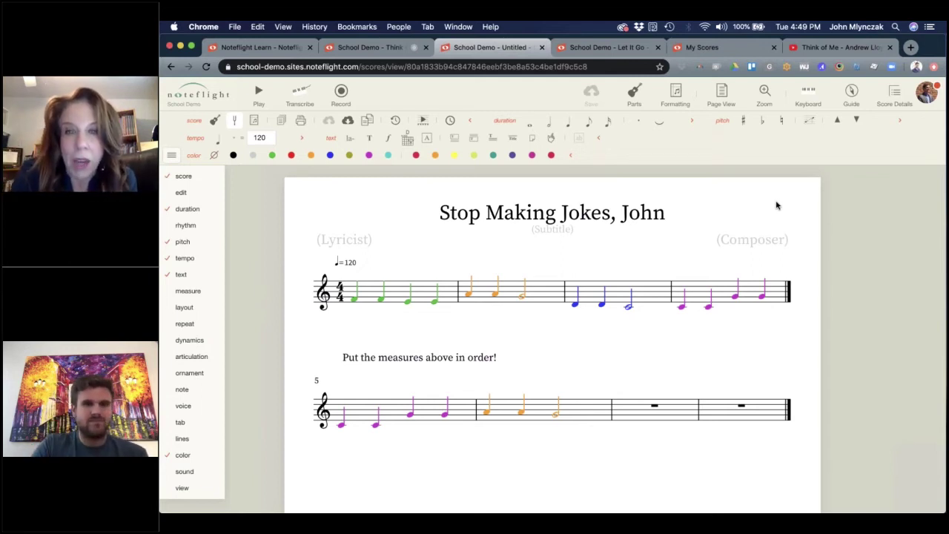
double_click(450, 358)
key(BackSpace)
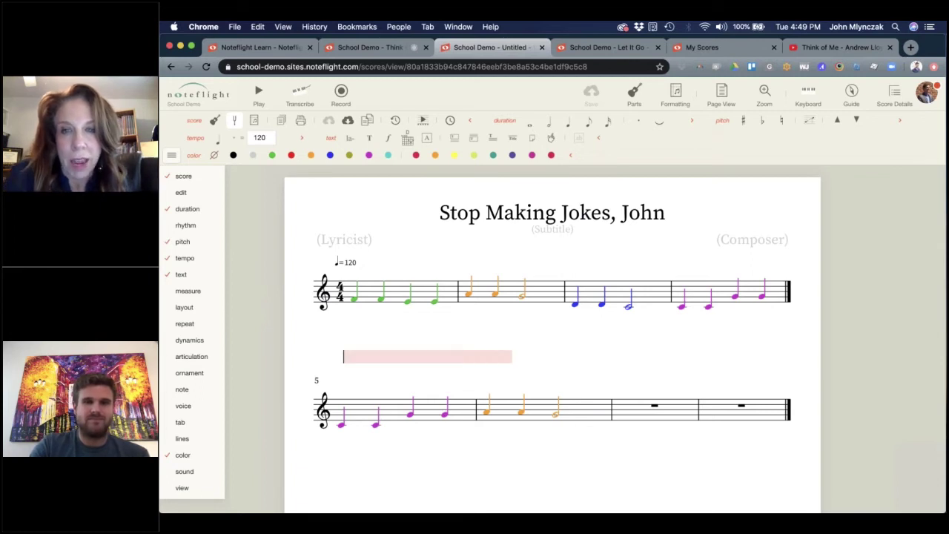
click(462, 338)
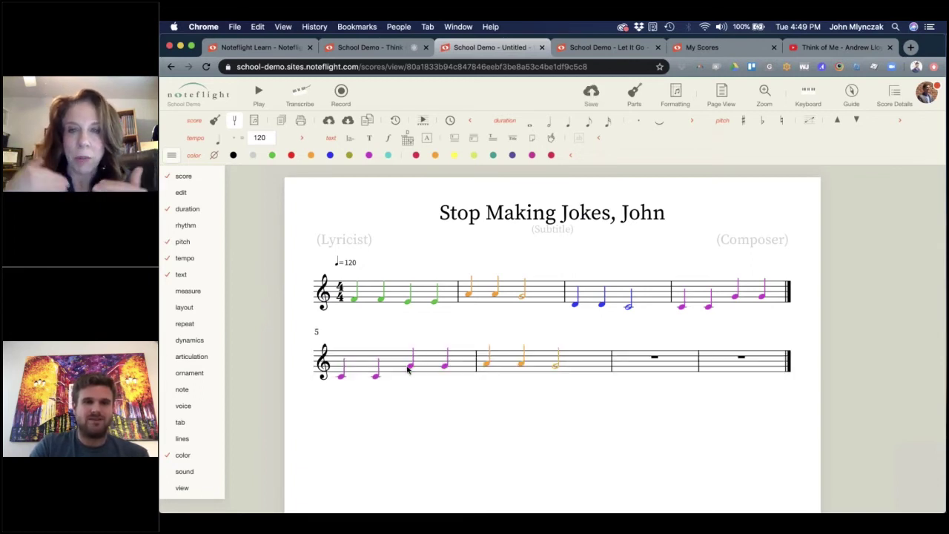
Step: Clear the colored notes from measures 1 to 6 and save the emptied score
click(399, 296)
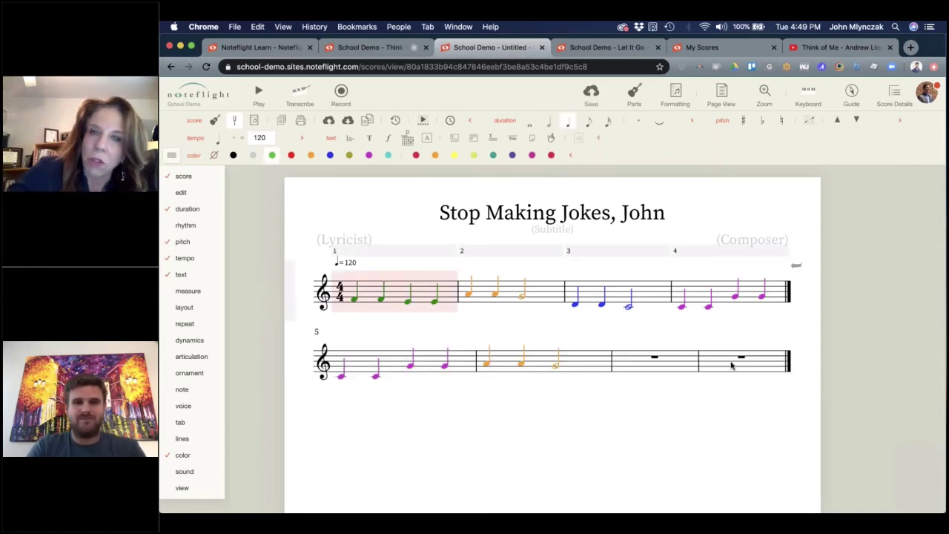
shift+click(731, 365)
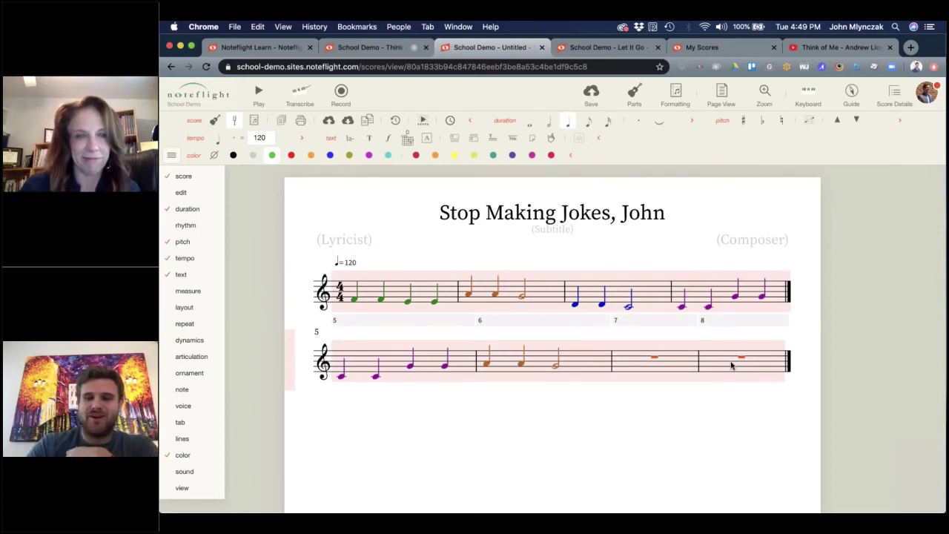
click(776, 440)
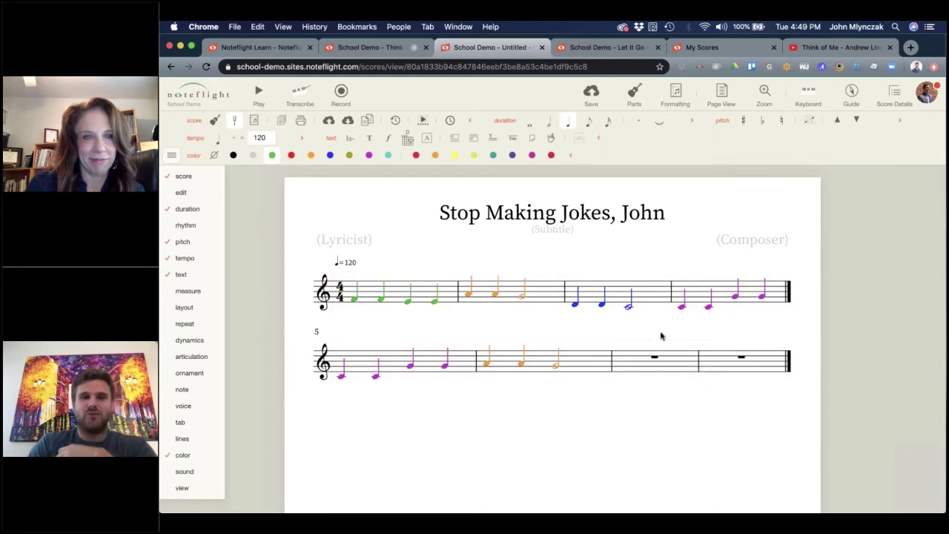
click(580, 371)
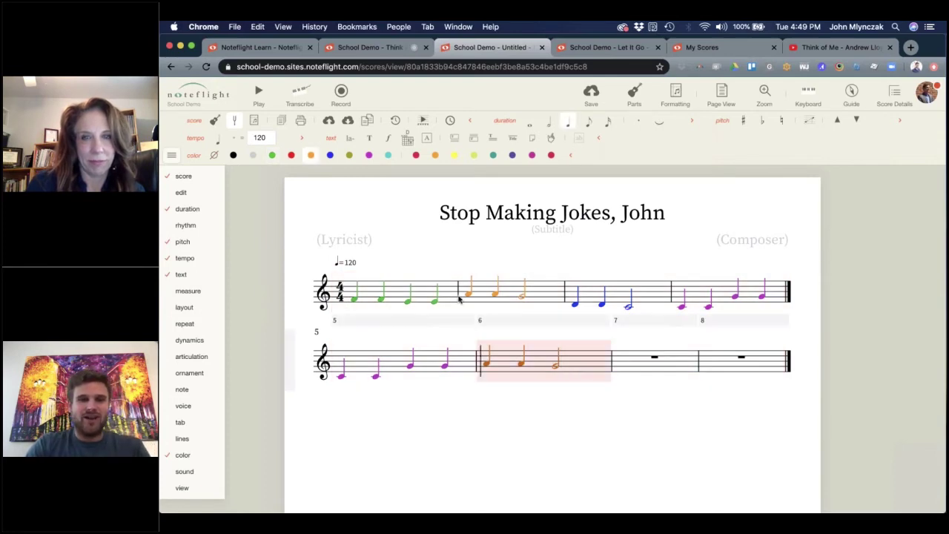
shift+click(422, 297)
key(Delete)
click(600, 430)
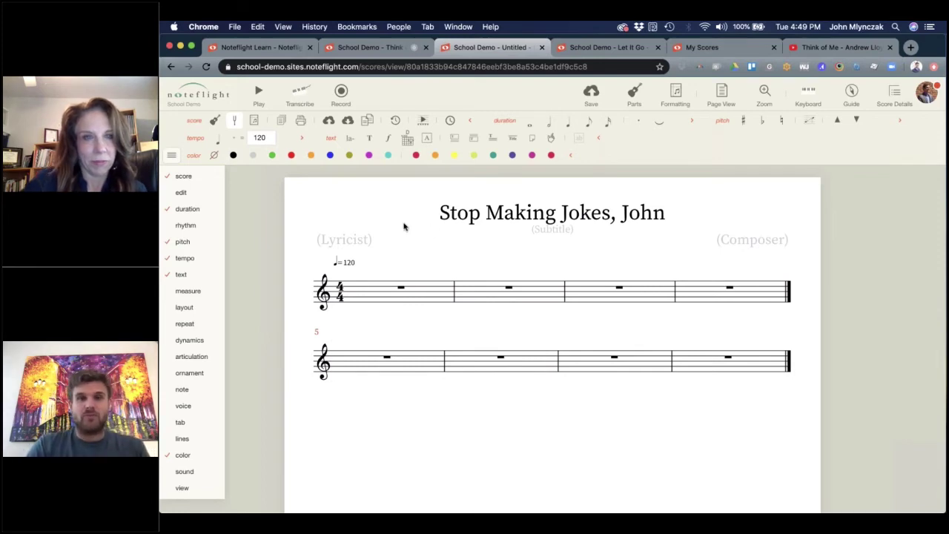
key(super+s)
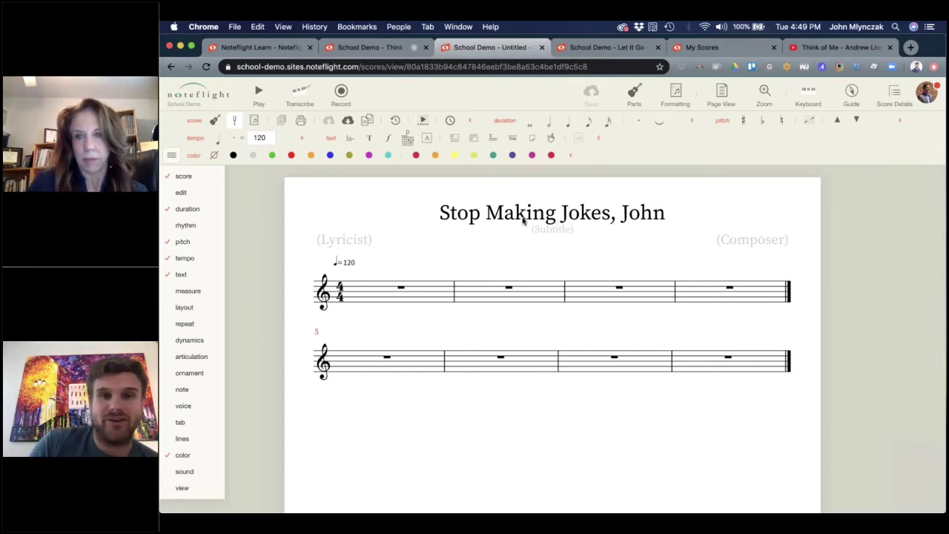
Step: Replace the score title with "Erase the classroom walls" and save the score
double_click(522, 215)
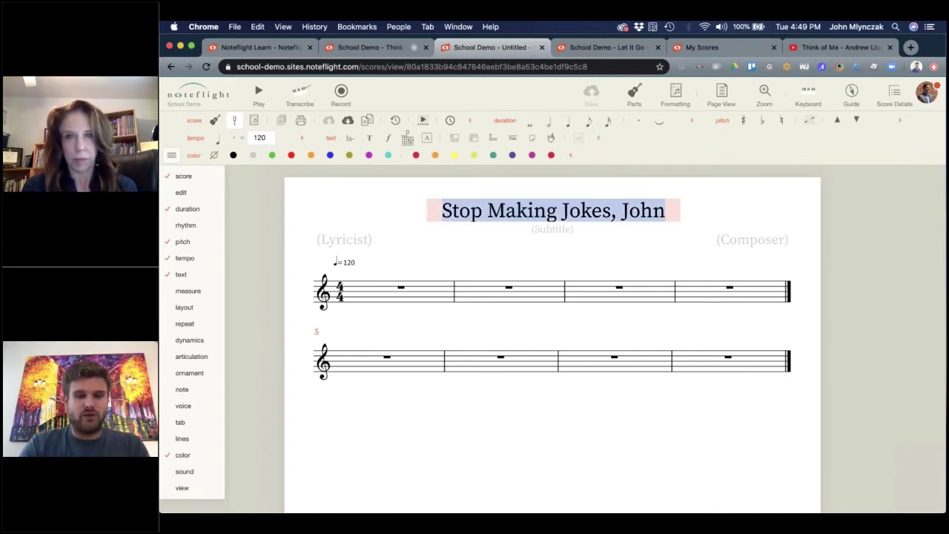
text(Erase the clas)
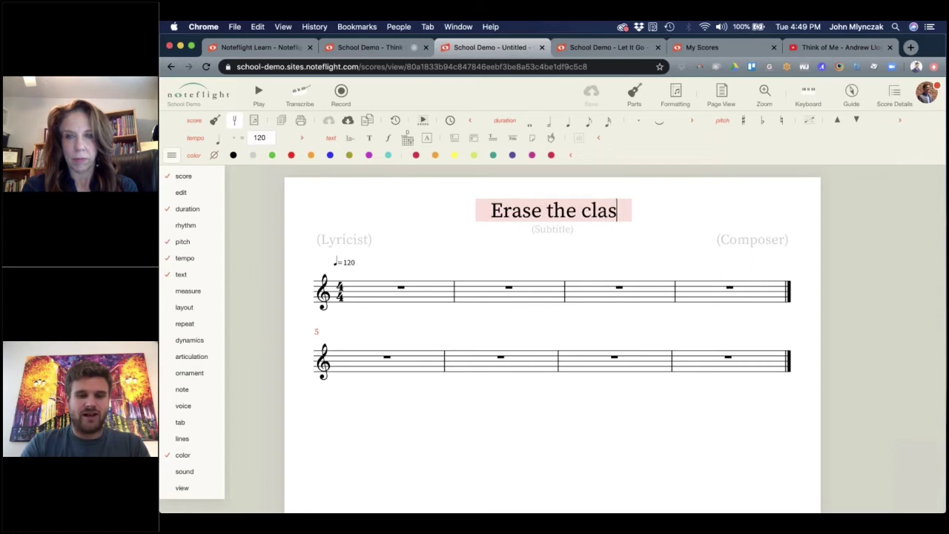
text(sroom walls)
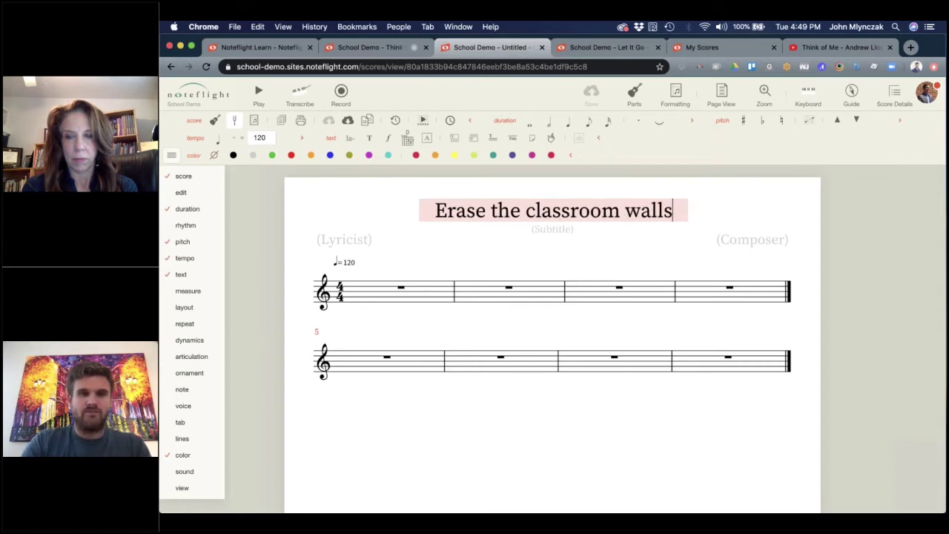
click(505, 292)
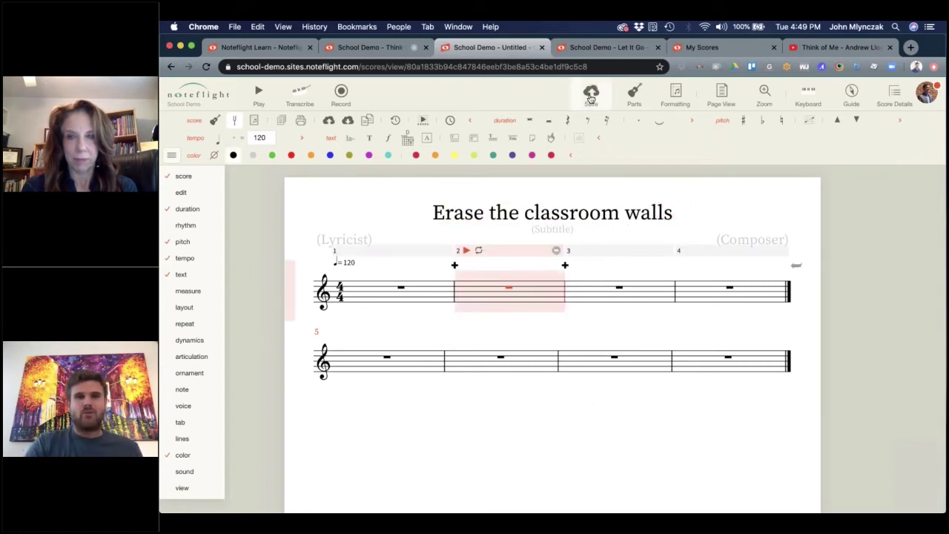
click(628, 466)
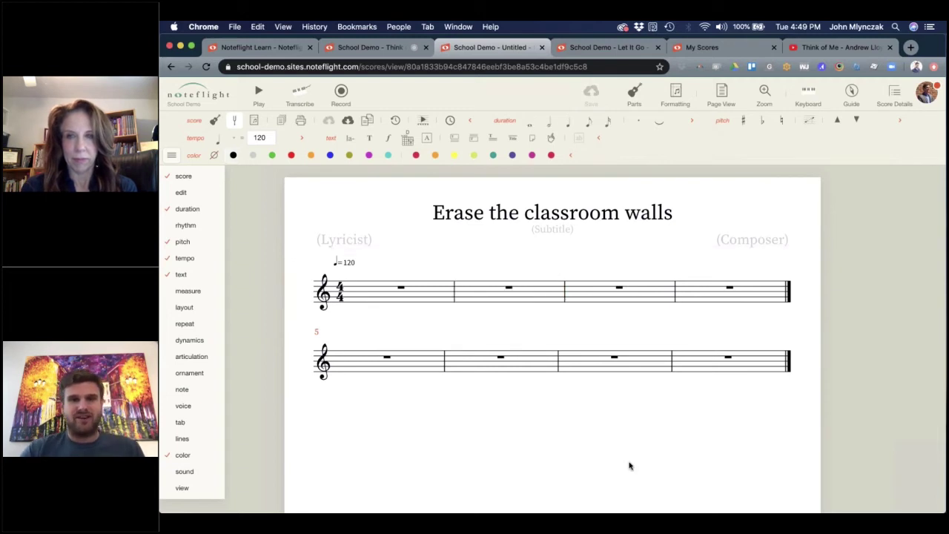
Step: Capitalize "Classroom" and "Walls" in the score title and save the score
click(535, 212)
key(BackSpace)
text(C)
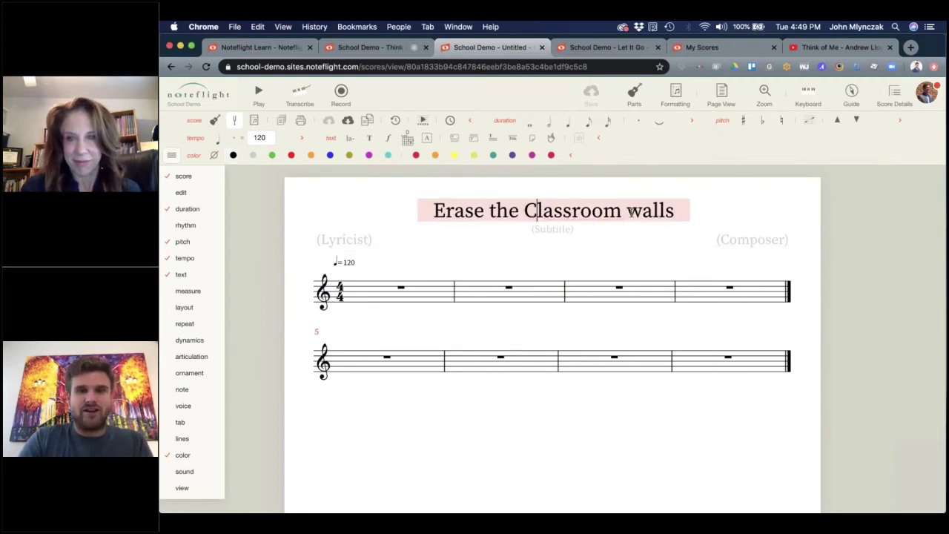
click(639, 213)
key(BackSpace)
text(W)
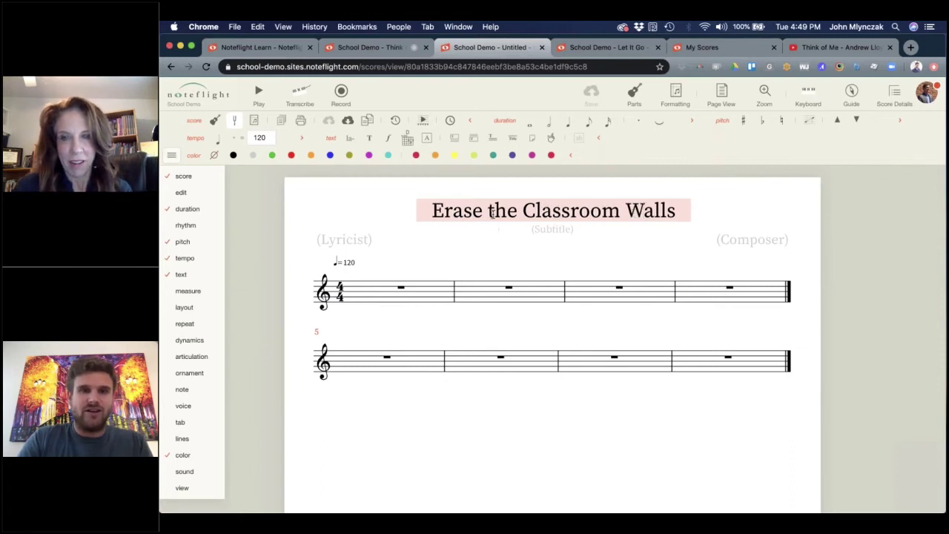
click(556, 330)
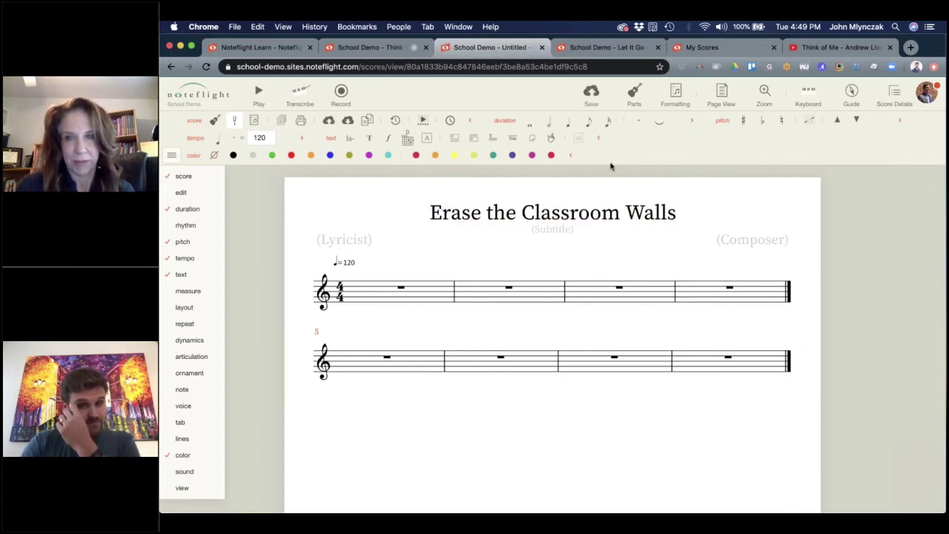
click(591, 103)
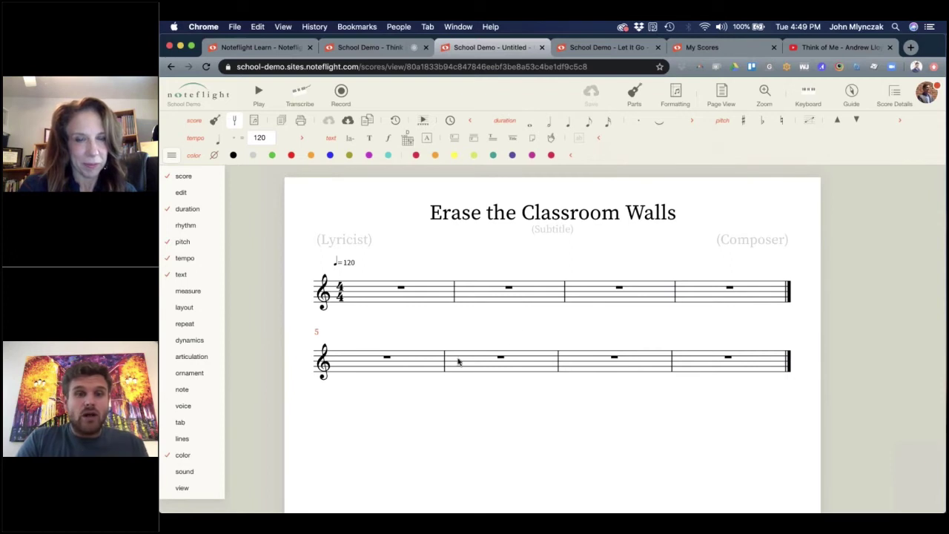
Step: Capitalize "The" in the score title so it reads "Erase The Classroom Walls" and save the score
click(494, 214)
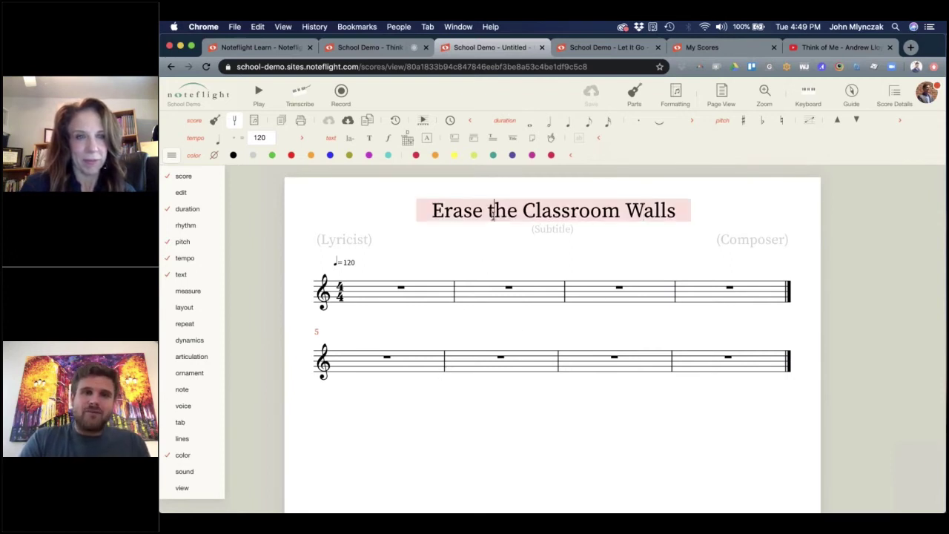
key(BackSpace)
text(T)
click(493, 260)
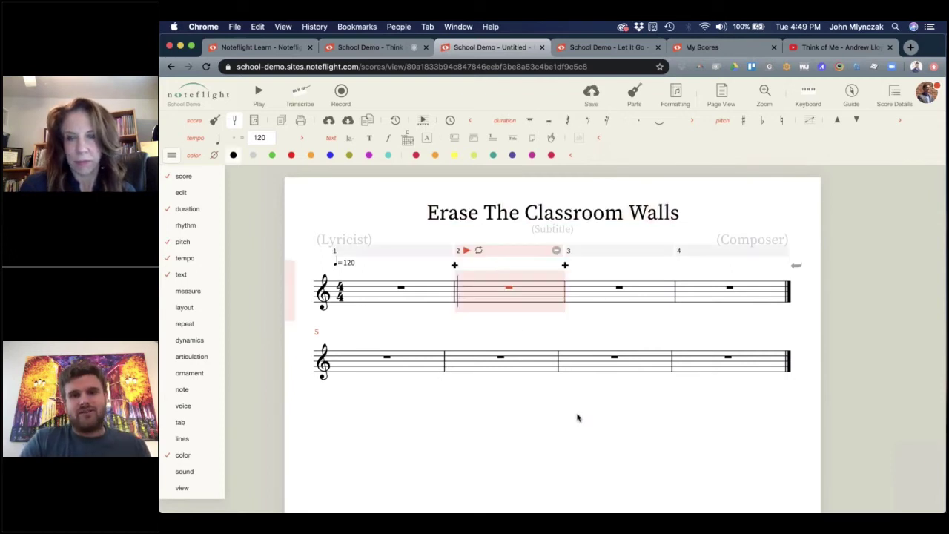
click(574, 463)
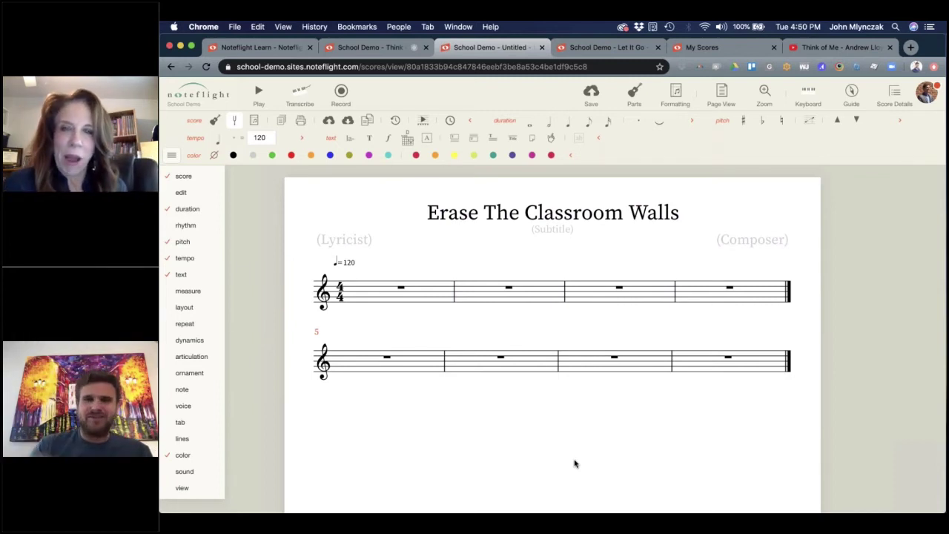
click(591, 91)
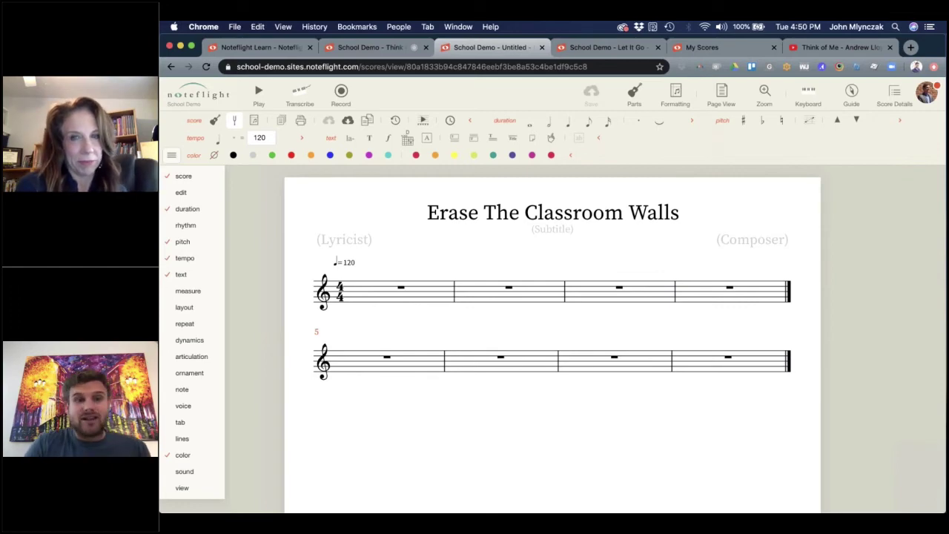
Step: Change the score's Piano part to the unpitched percussion instrument Drums (Standard)
click(631, 98)
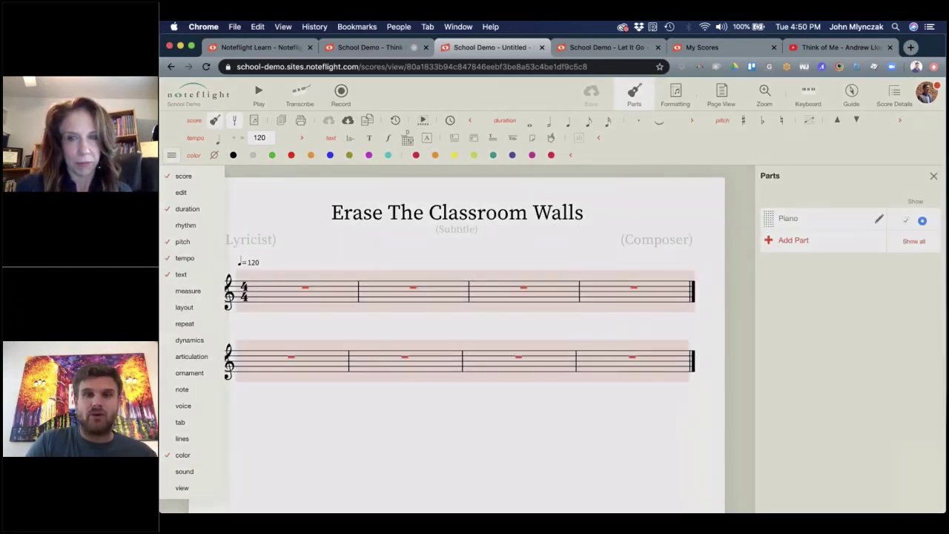
click(878, 219)
scroll(450, 252, down, 2)
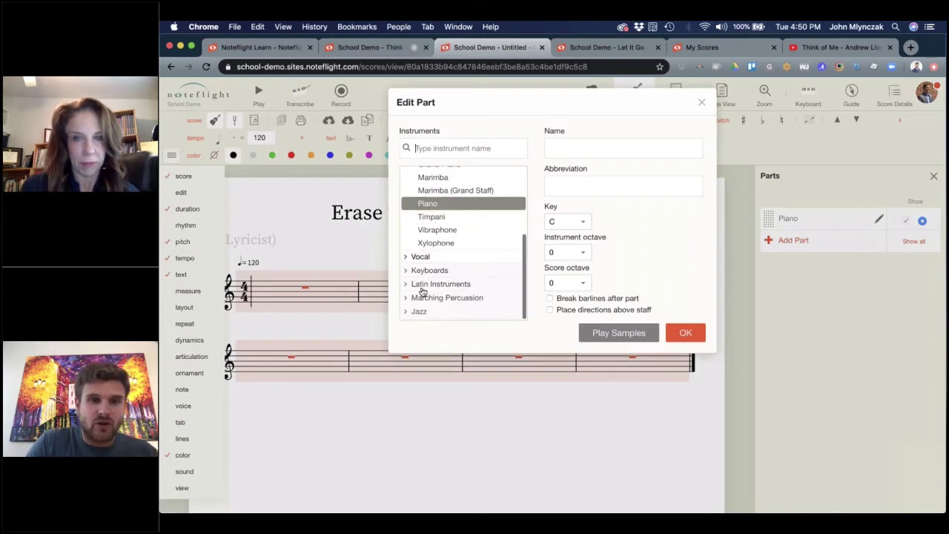
scroll(460, 293, up, 3)
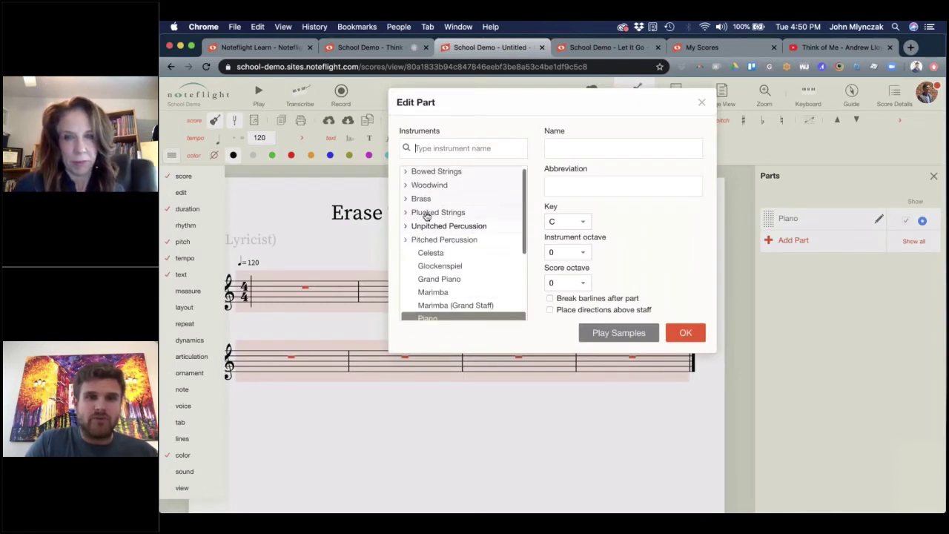
click(426, 226)
scroll(454, 303, down, 1)
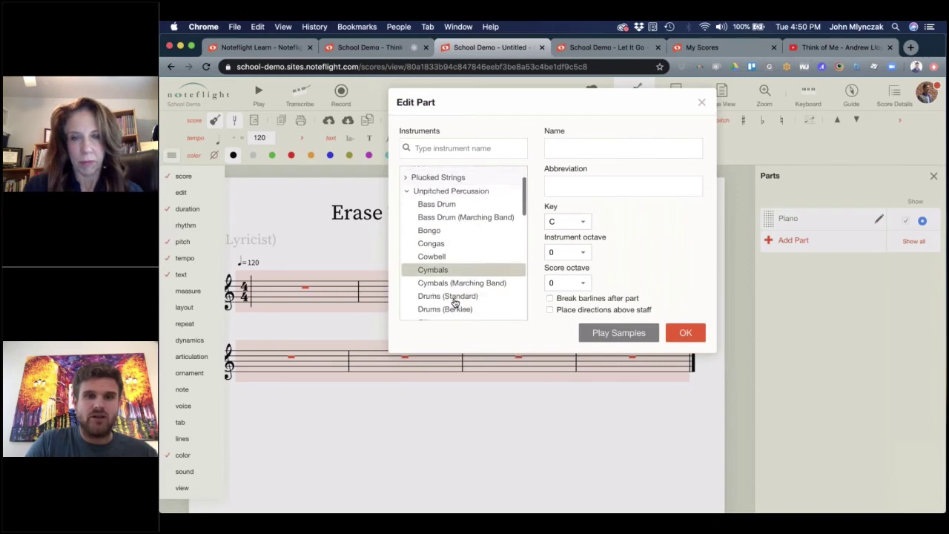
scroll(454, 303, down, 1)
click(453, 269)
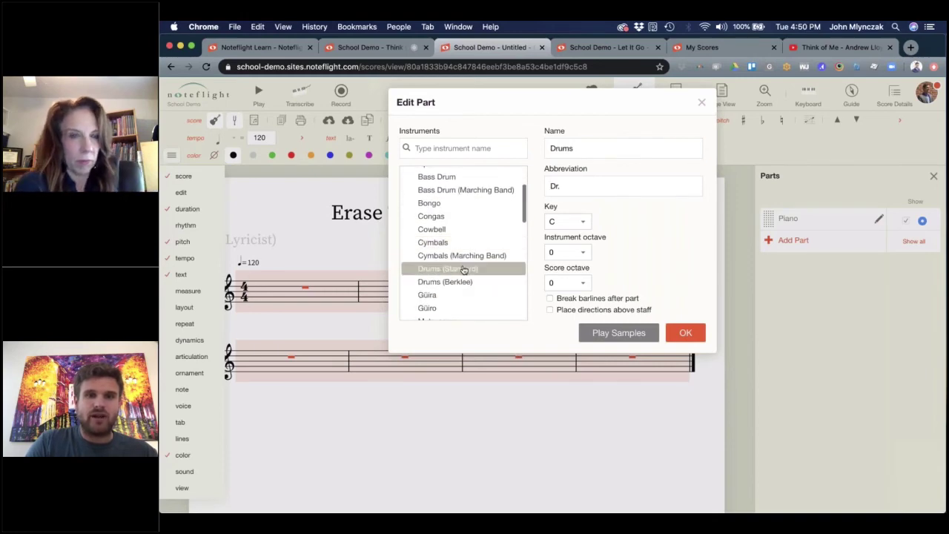
click(682, 332)
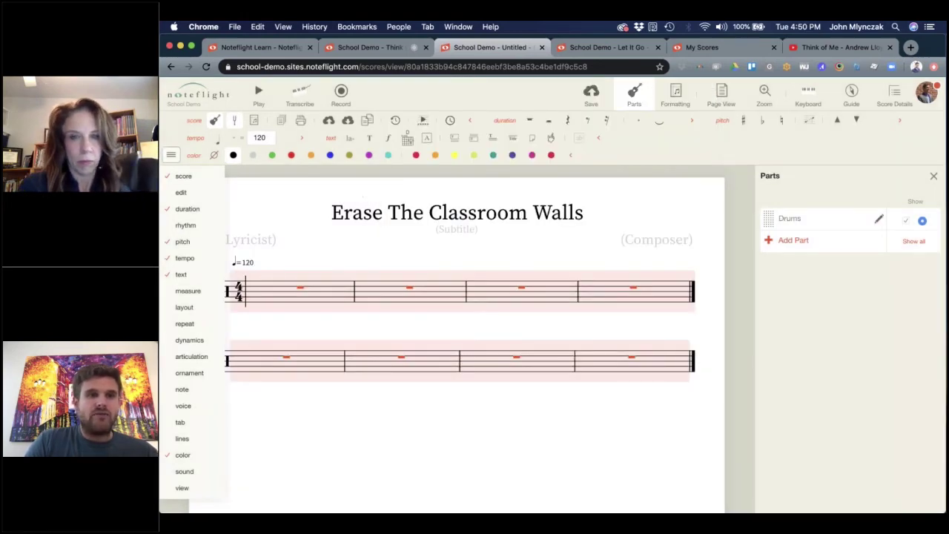
Step: Enter a quarter note at the start of measure 1 and shift it up and down the staff through the drum sounds
click(278, 299)
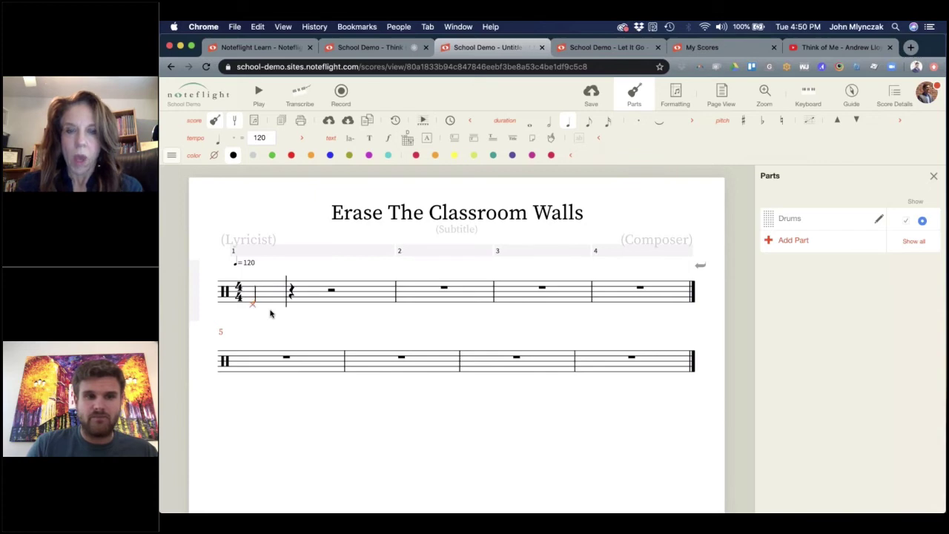
key(Down)
key(Down)
key(Down)
key(Down)
key(Down)
key(Down)
key(Up)
key(Up)
key(Up)
key(Up)
key(Up)
key(Up)
key(Up)
key(Up)
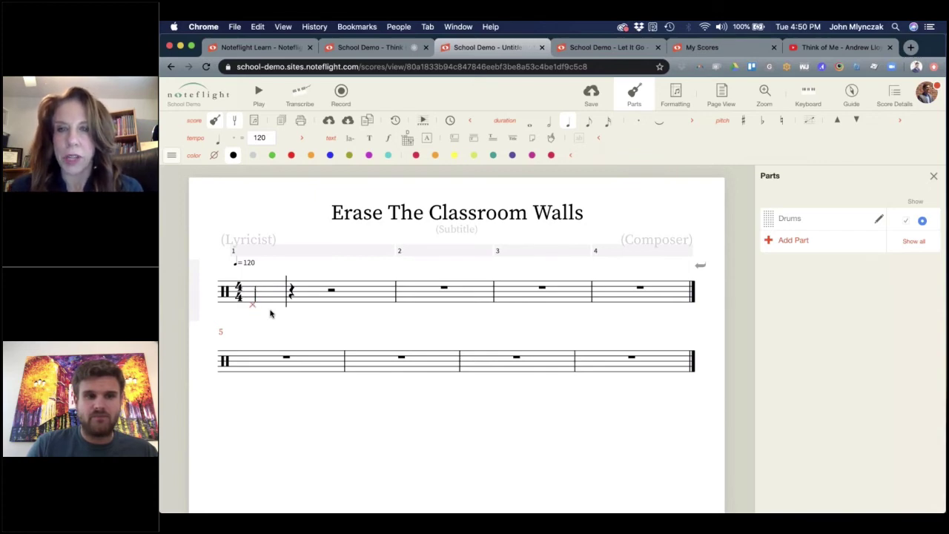
key(Up)
key(Up)
key(Up)
key(Up)
key(Up)
key(Up)
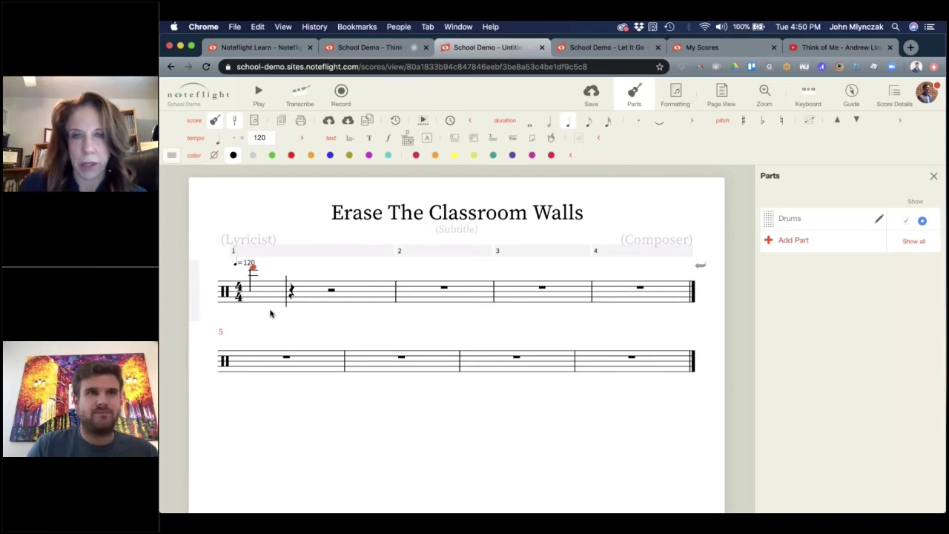
key(Down)
key(Down)
key(Down)
key(Down)
key(Down)
key(Down)
key(Down)
key(Down)
key(Down)
key(Down)
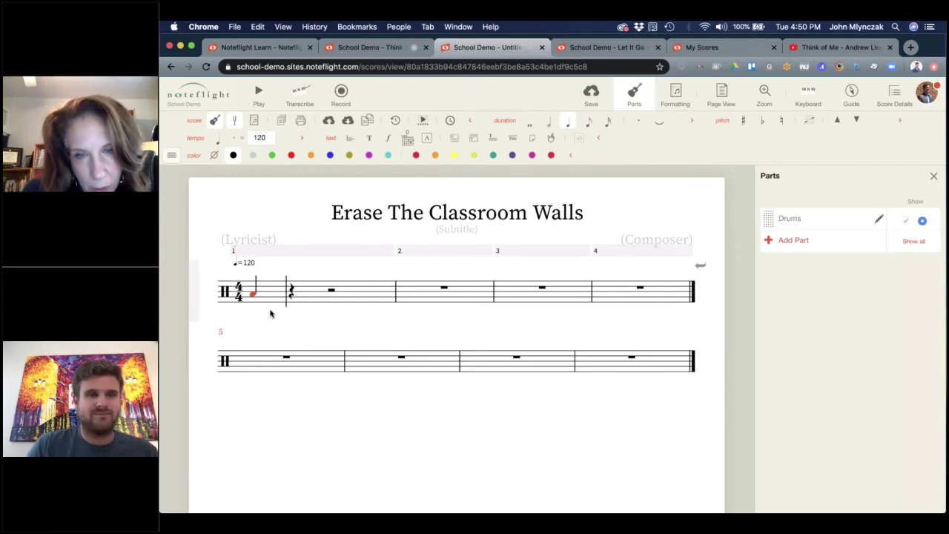
Step: Shift the first note of measure 1 down and up through the available drum sounds, settling it in the lowest staff space for bass drum
key(Down)
key(Down)
key(Down)
key(Down)
key(Down)
key(Down)
key(Down)
key(Down)
key(Down)
key(Down)
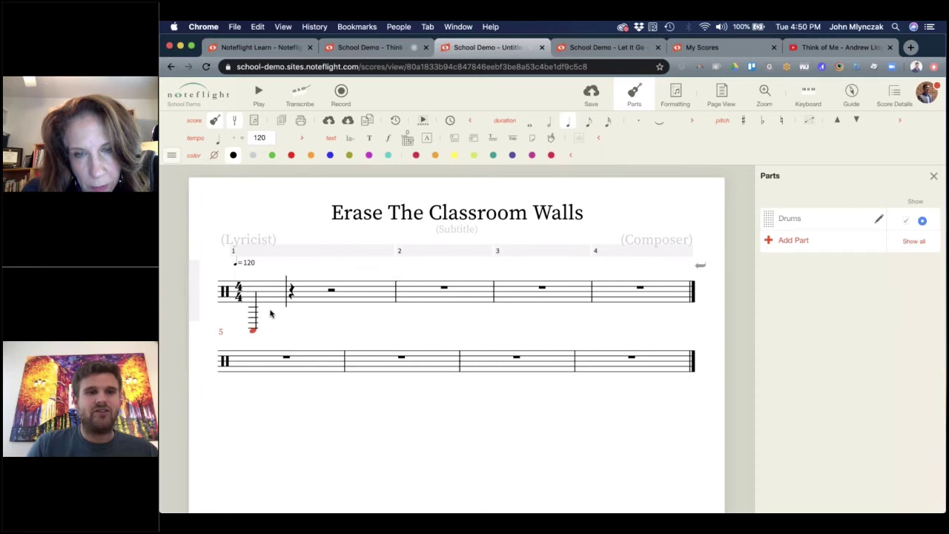
key(Up)
key(Up)
key(Up)
key(Up)
key(Up)
key(Up)
key(Up)
key(Up)
key(Up)
key(Up)
key(Up)
key(Up)
key(Up)
key(Up)
key(Up)
key(Up)
key(Up)
key(Up)
key(Up)
key(Up)
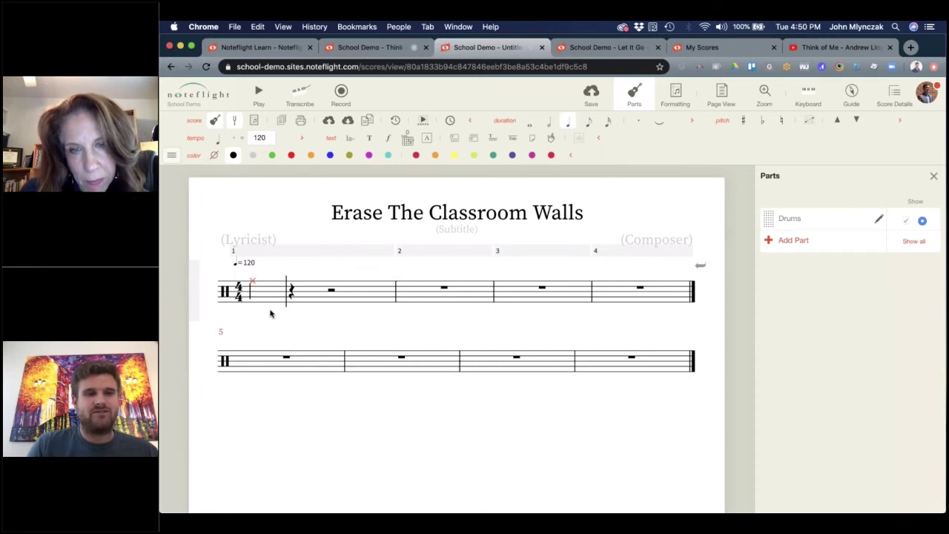
key(Up)
key(Up)
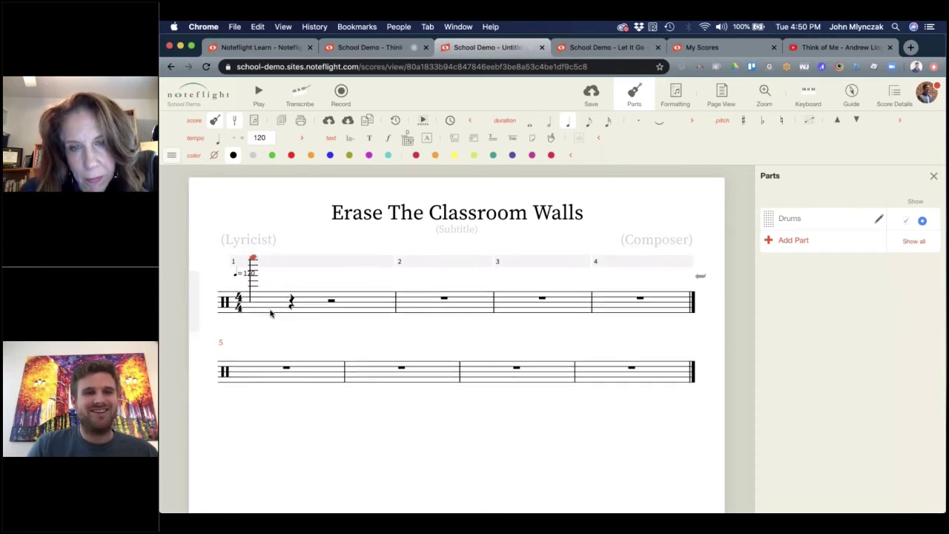
key(Down)
key(Down)
key(Down)
key(Down)
key(Down)
key(Down)
key(Down)
key(Down)
key(Down)
key(Down)
key(Down)
key(Down)
key(Down)
key(Down)
key(Down)
key(Down)
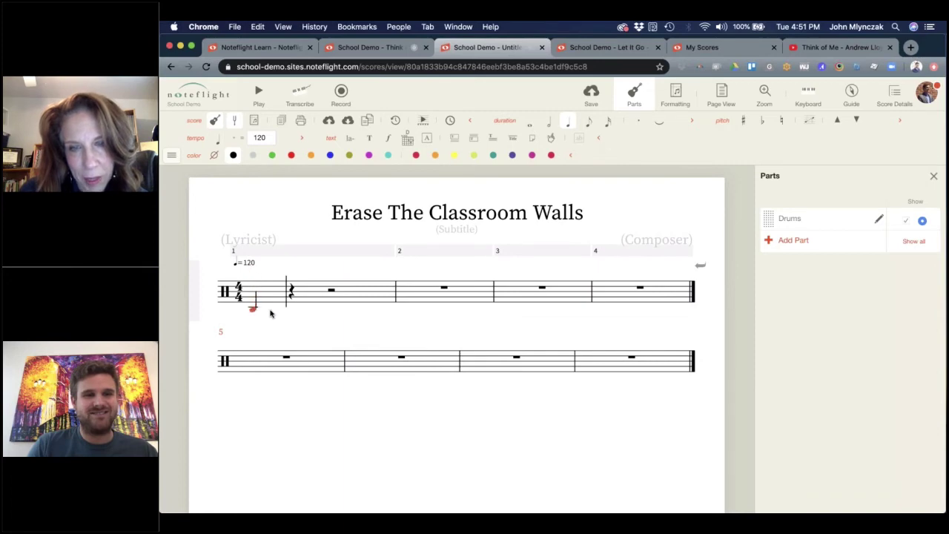
key(Up)
key(Up)
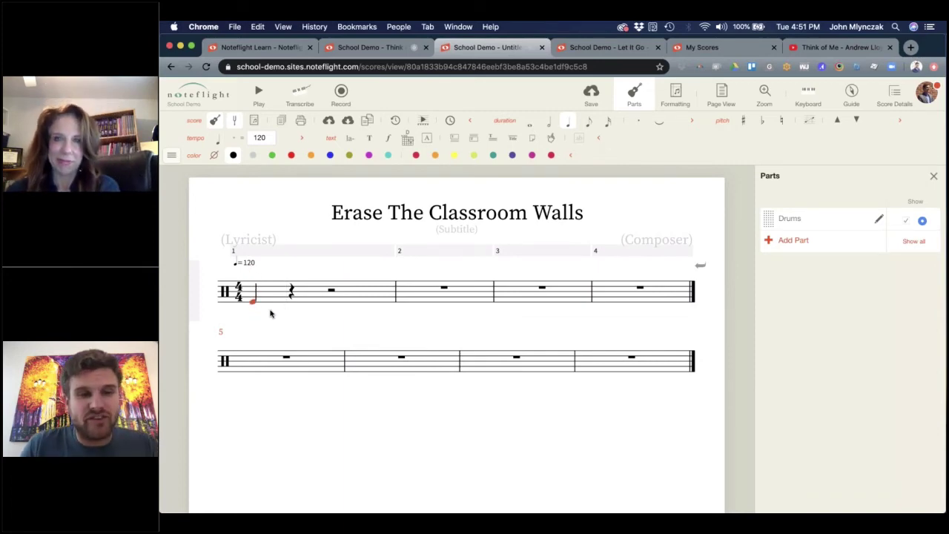
Step: Complete measure 1 with quarter notes: third-space snare on beat 2, first-space bass drum on beat 3 and snare on beat 4
key(Right)
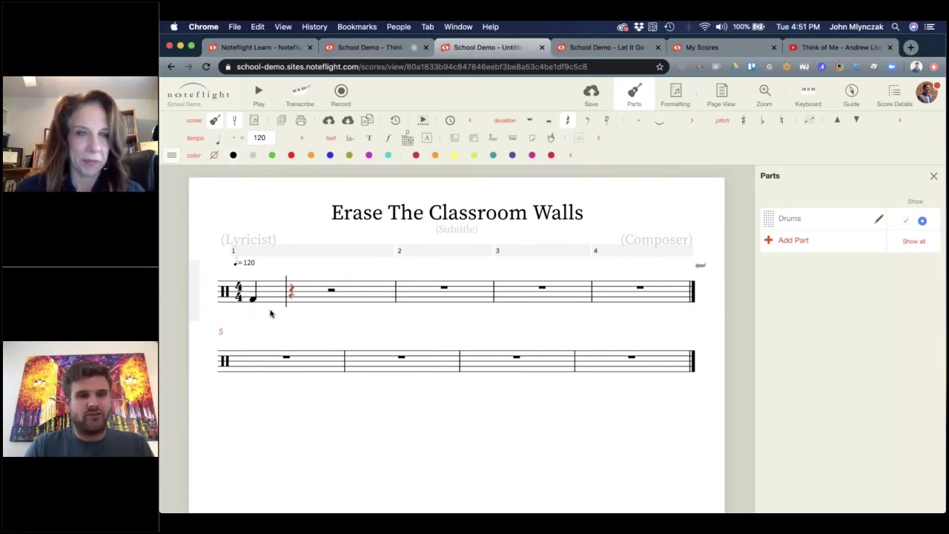
key(b)
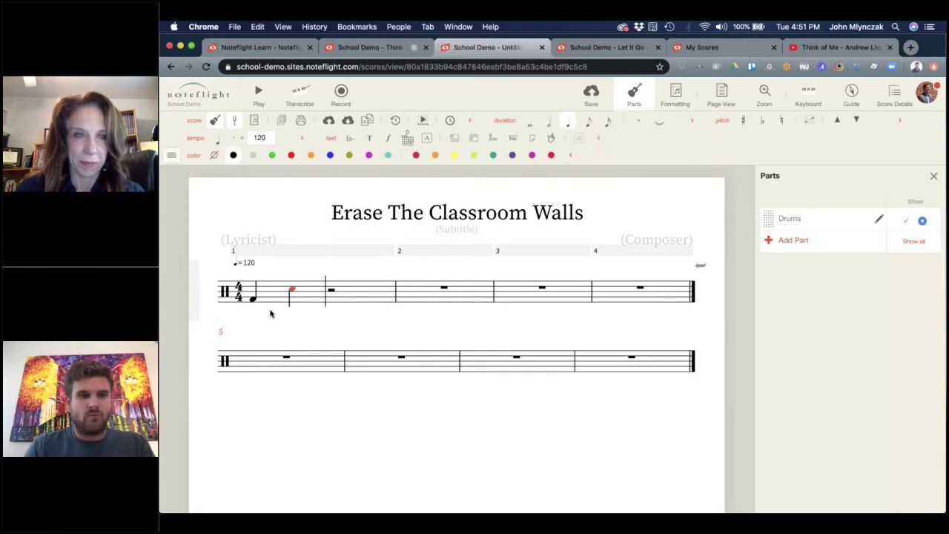
key(6)
key(b)
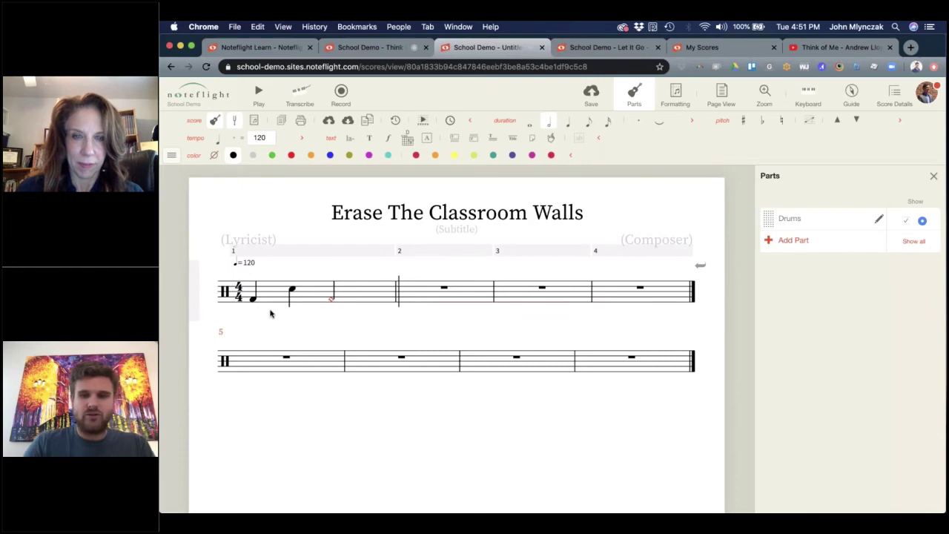
key(5)
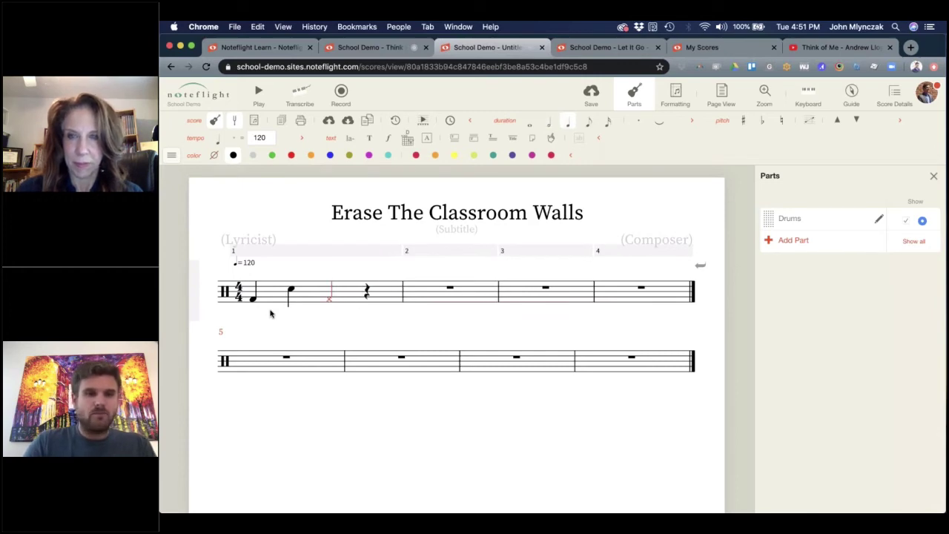
key(r)
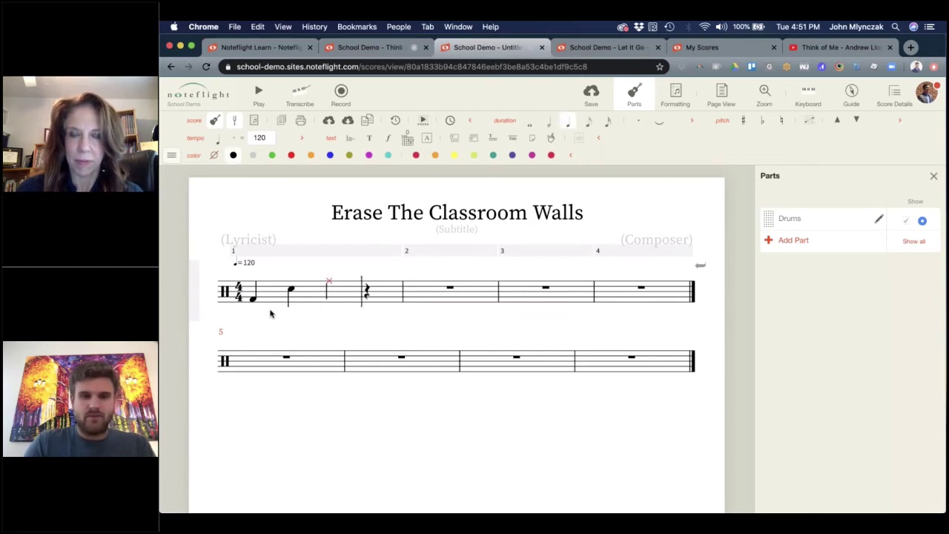
key(r)
click(329, 297)
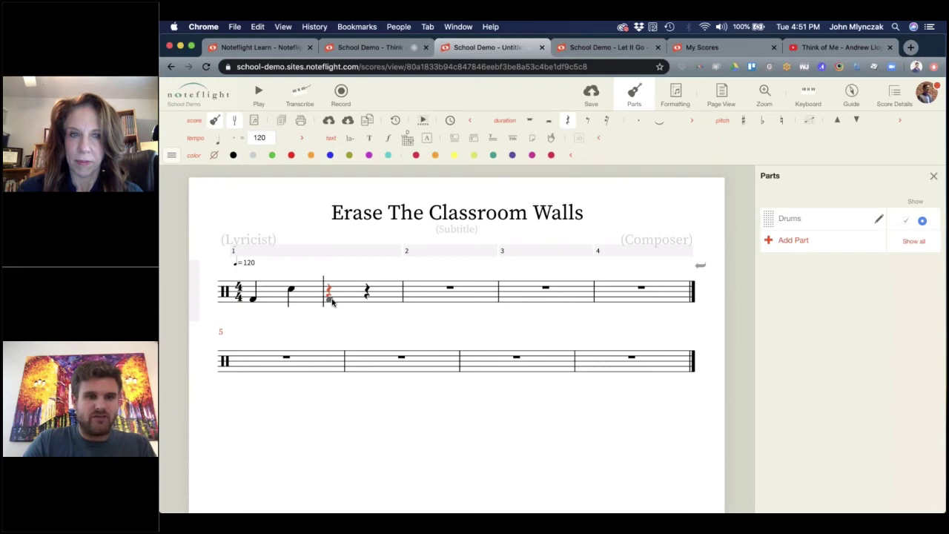
click(374, 291)
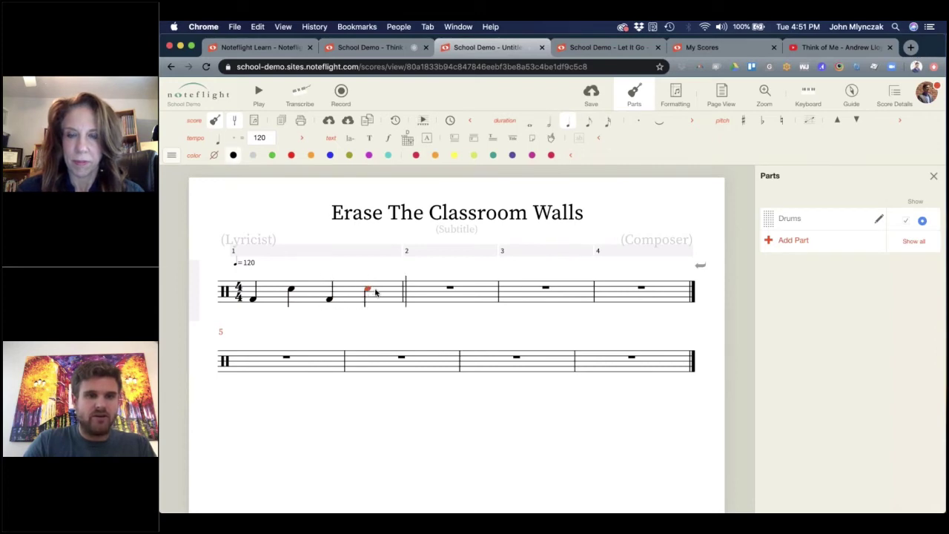
Step: Fill measure 2 with a bass drum quarter, two snare eighths, a bass drum quarter and a snare quarter
click(420, 300)
click(437, 291)
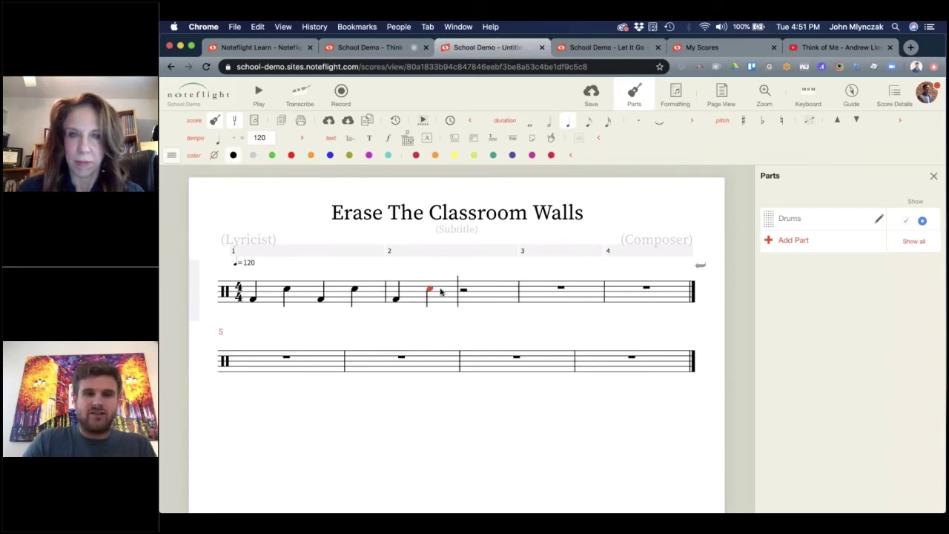
key(4)
click(448, 292)
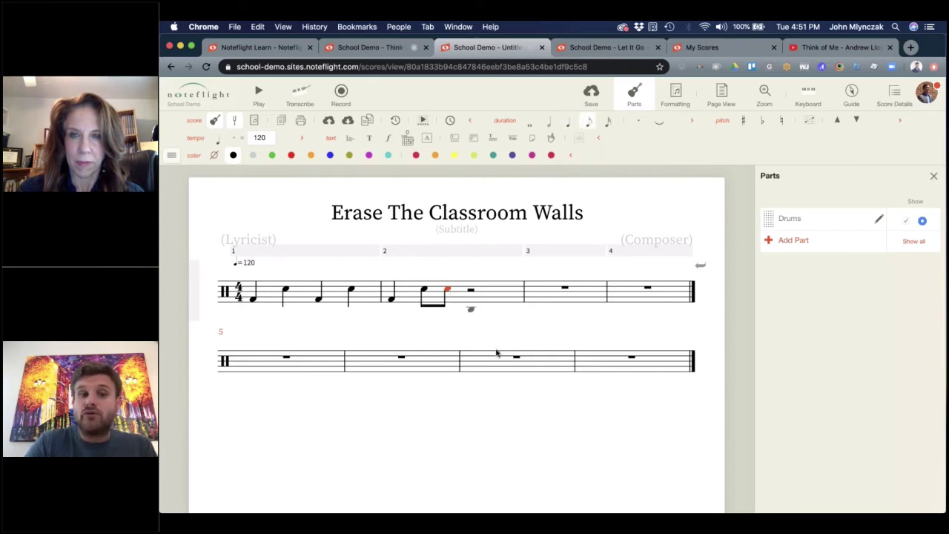
click(473, 298)
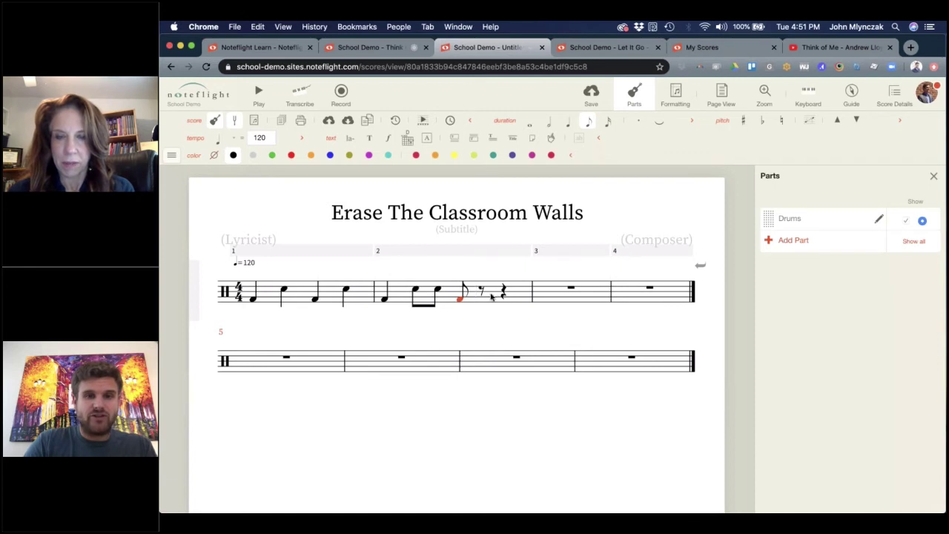
key(5)
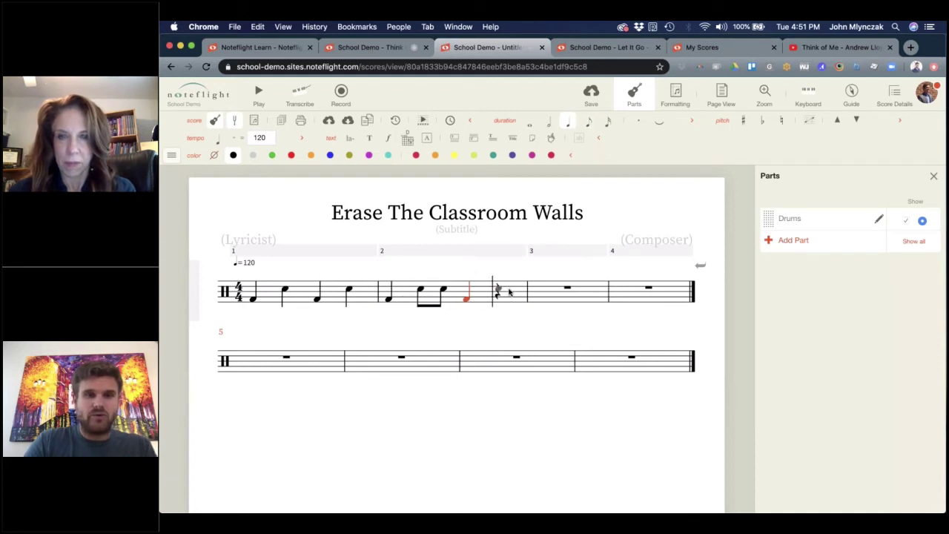
click(508, 292)
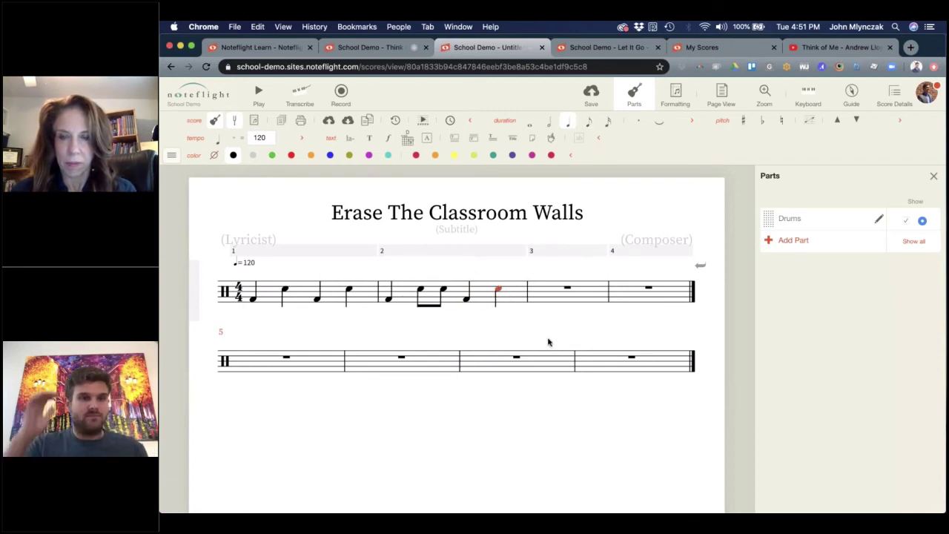
Step: Enter a bass drum quarter note and two snare eighth notes at the start of measure 3
click(540, 299)
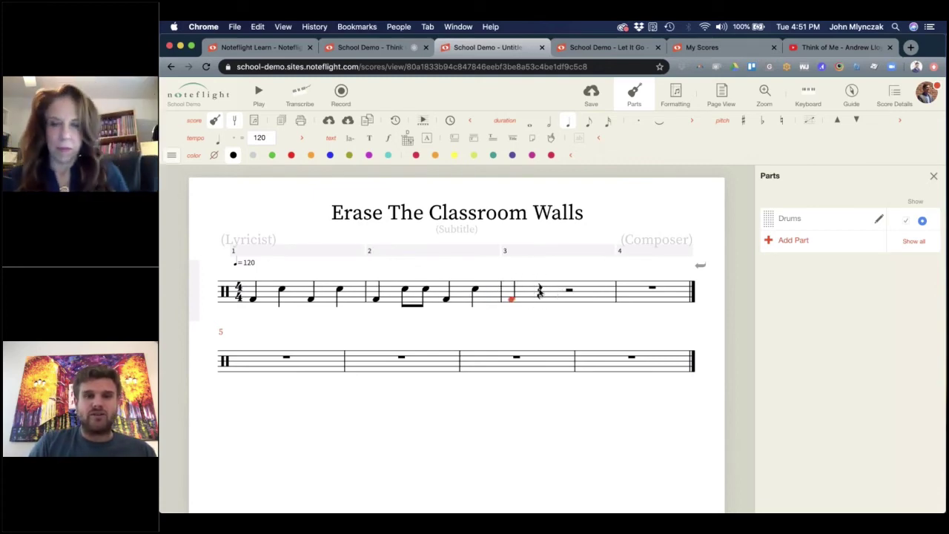
key(4)
click(540, 292)
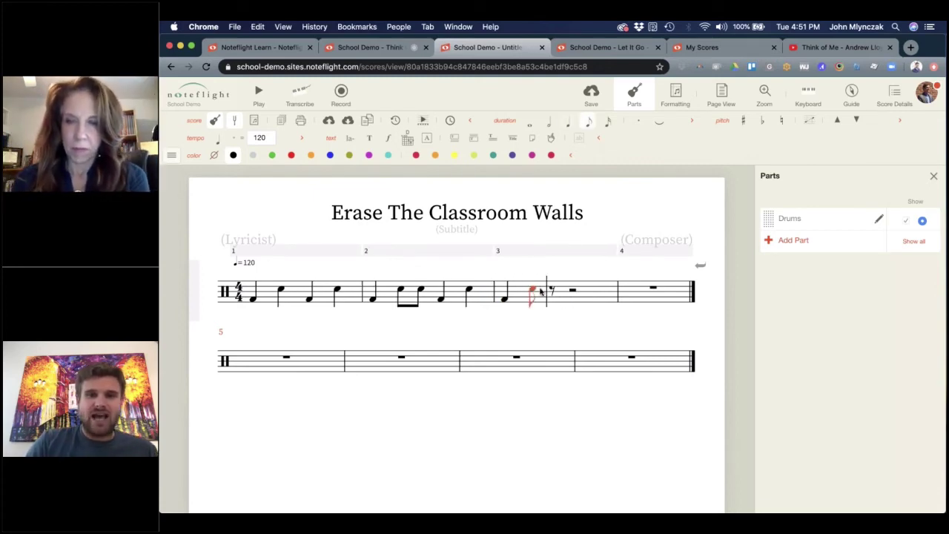
click(552, 291)
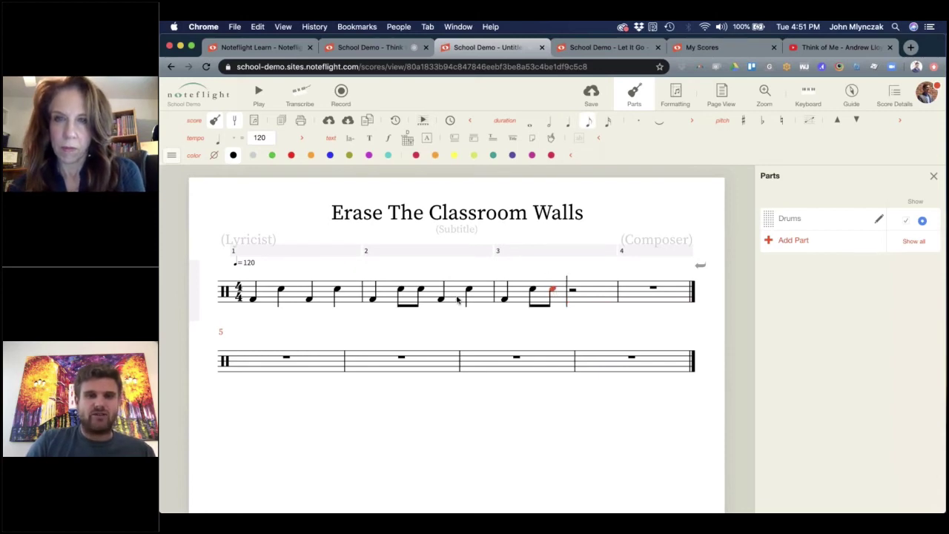
Step: Repeat measure 2 into measure 3 and replace the copy's last quarter note with two snare eighth notes
click(456, 298)
key(r)
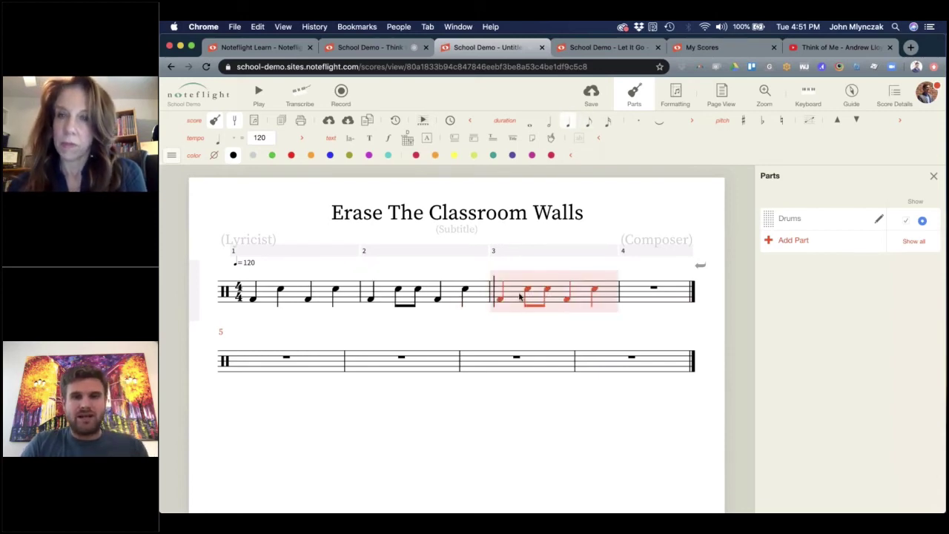
click(595, 291)
click(597, 291)
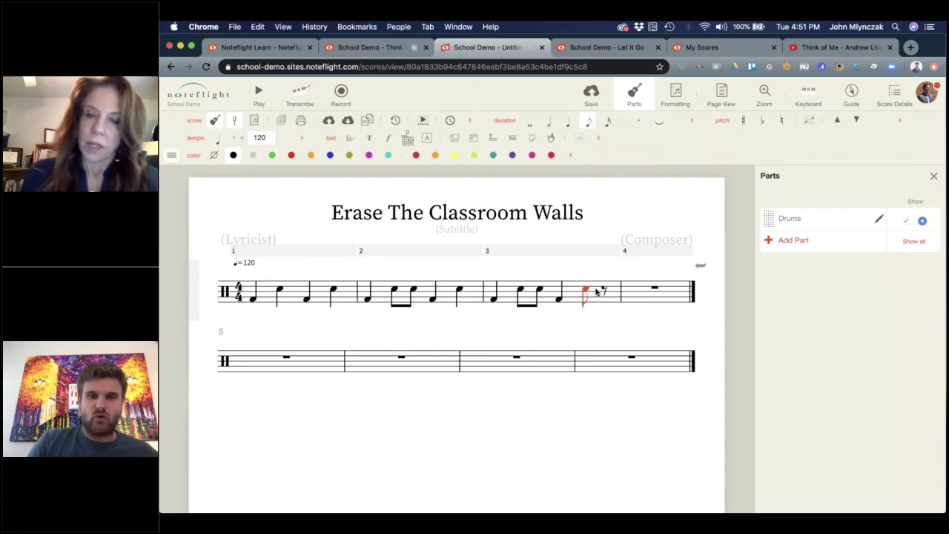
click(596, 292)
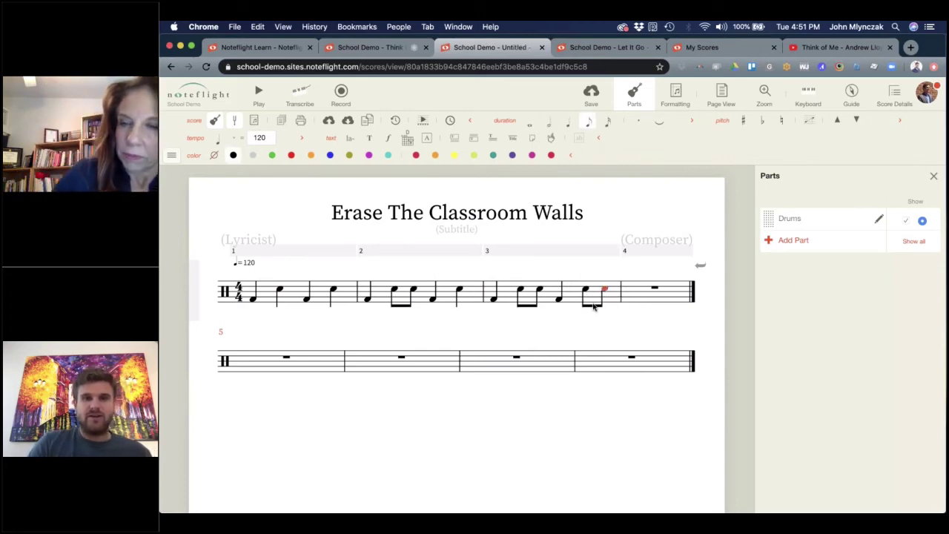
Step: Repeat measure 3 into measure 4 and replace the first eighth note of beat 4 with a rest
click(585, 291)
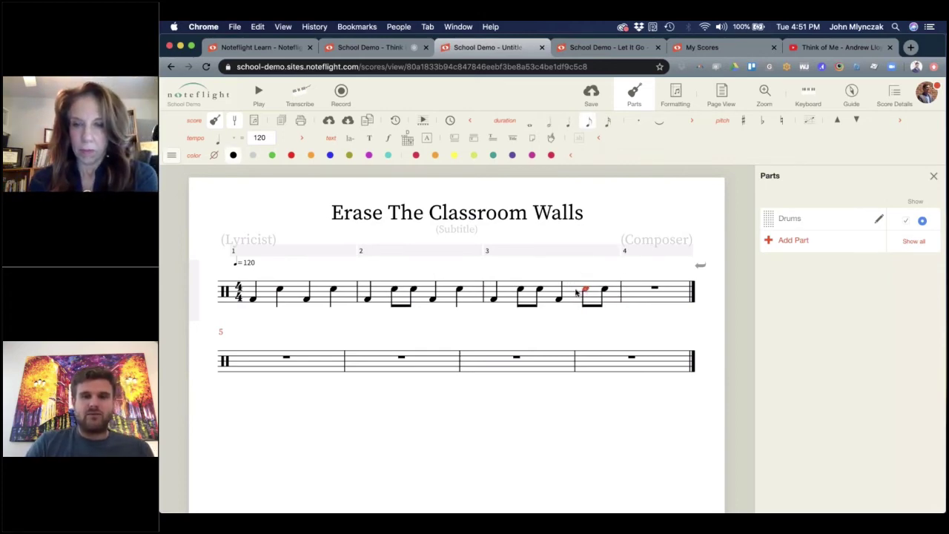
click(570, 294)
key(r)
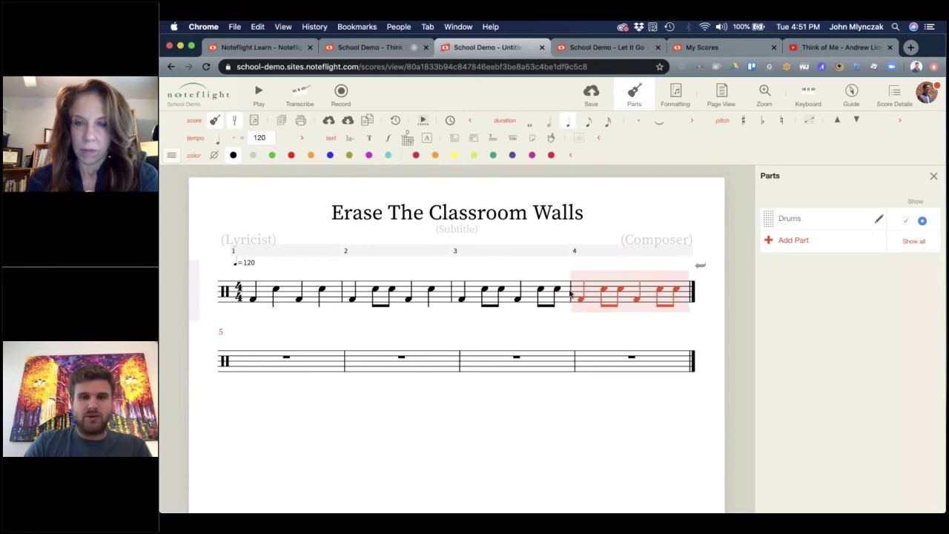
click(659, 293)
key(Delete)
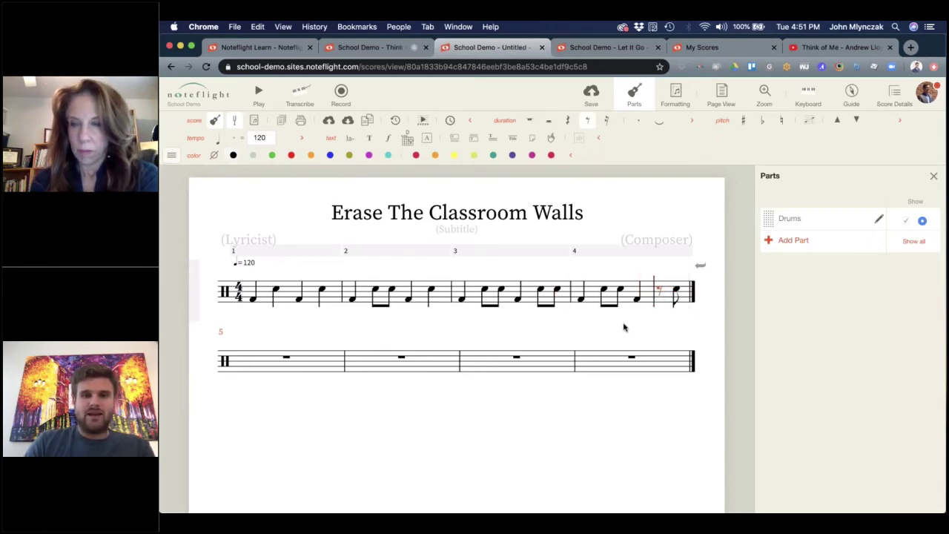
click(634, 358)
click(259, 93)
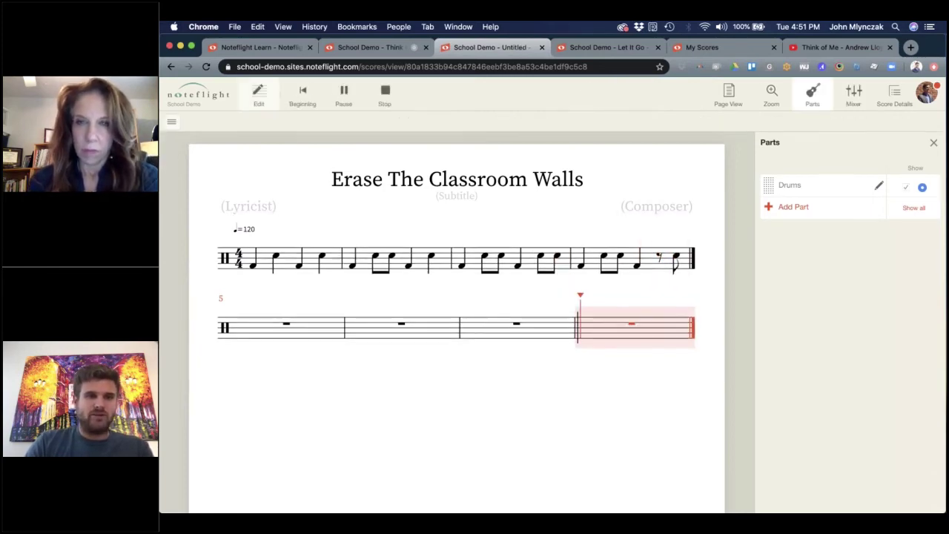
click(300, 95)
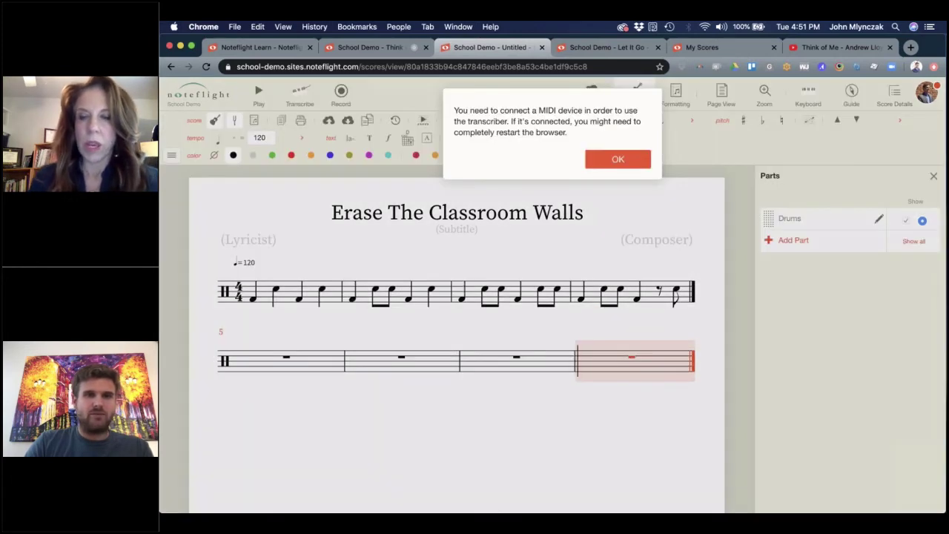
key(Return)
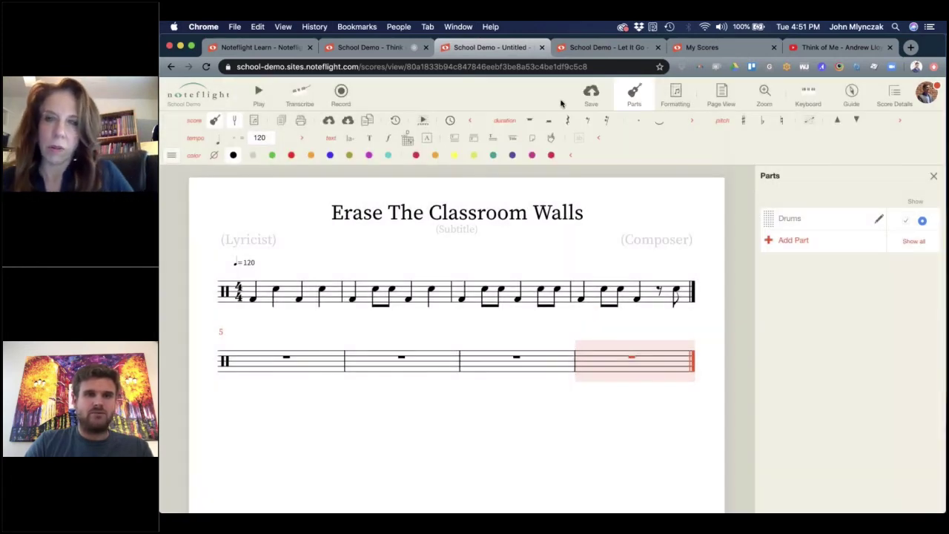
Step: Close the Parts view and play the drum pattern from measure 1, returning to editing with measure 1 selected
click(265, 294)
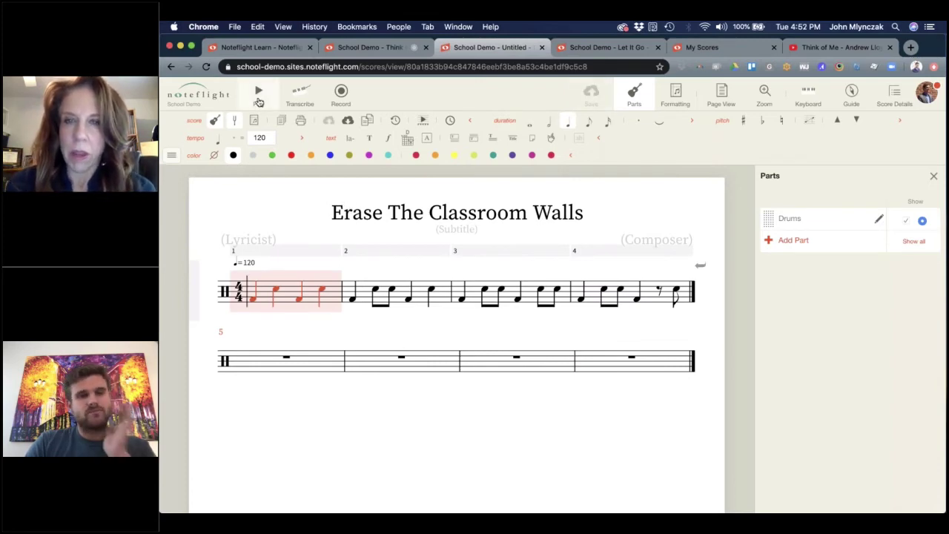
click(171, 156)
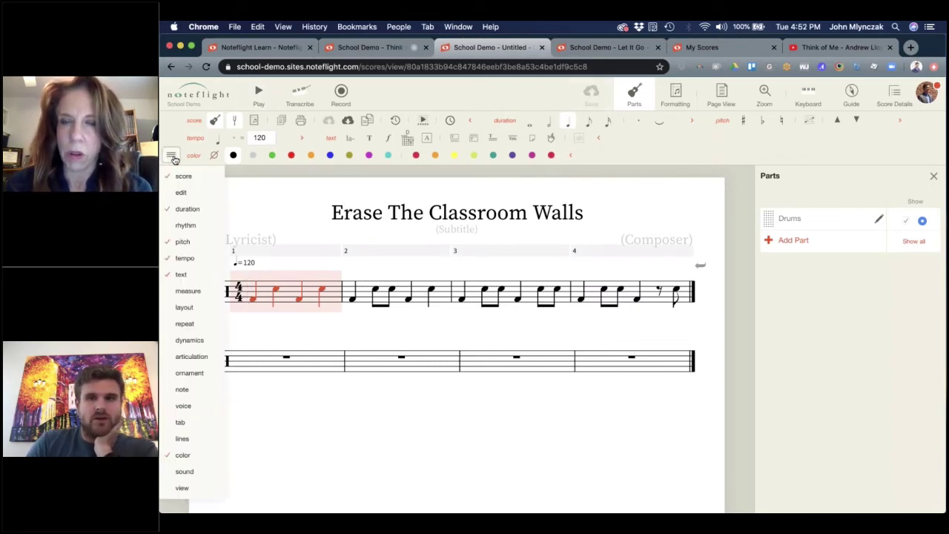
click(933, 179)
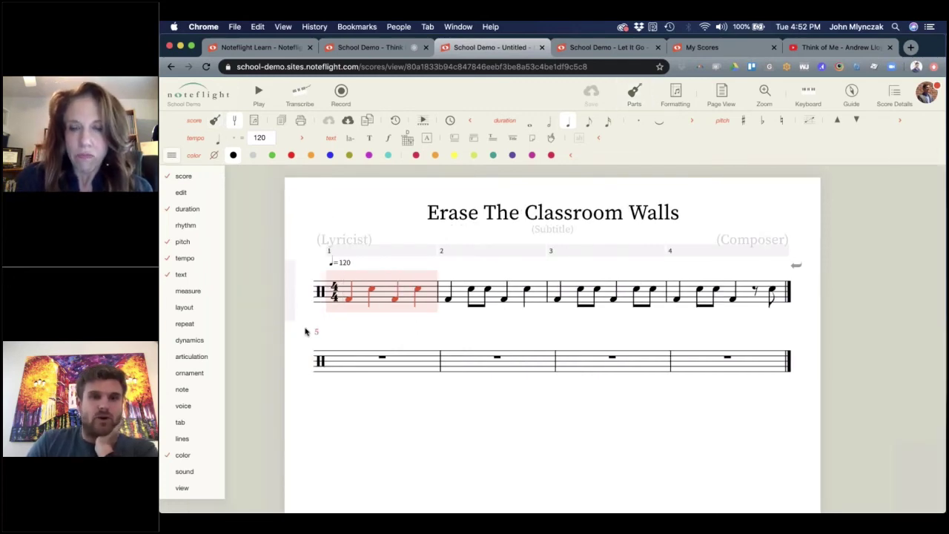
key(space)
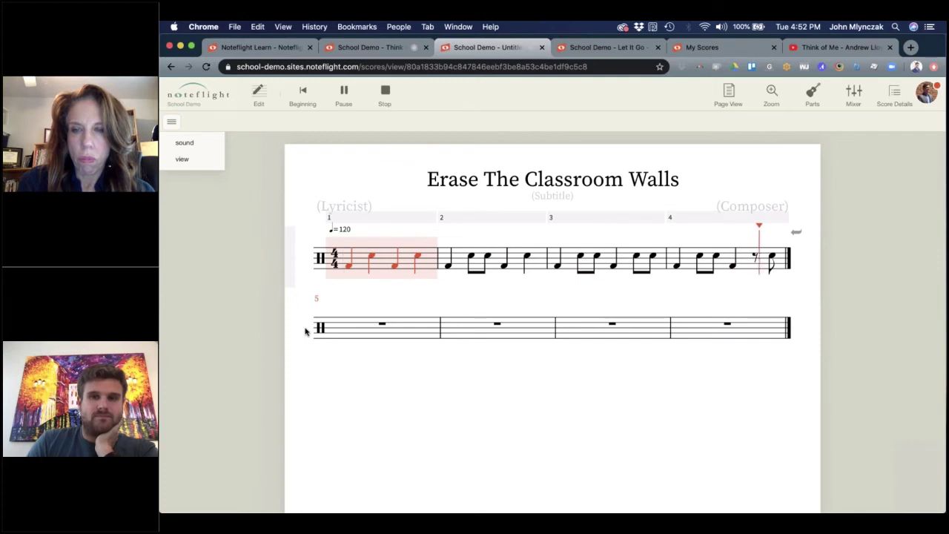
key(space)
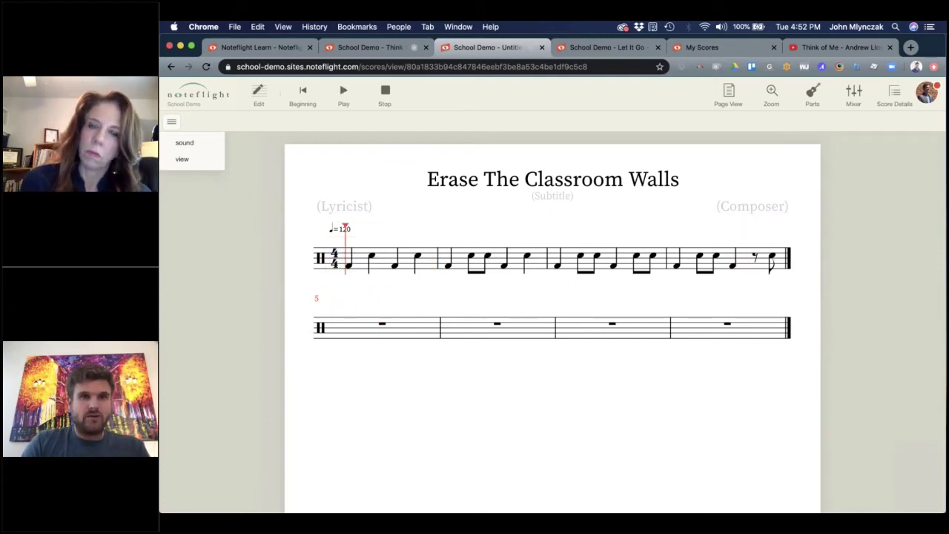
click(368, 176)
click(385, 295)
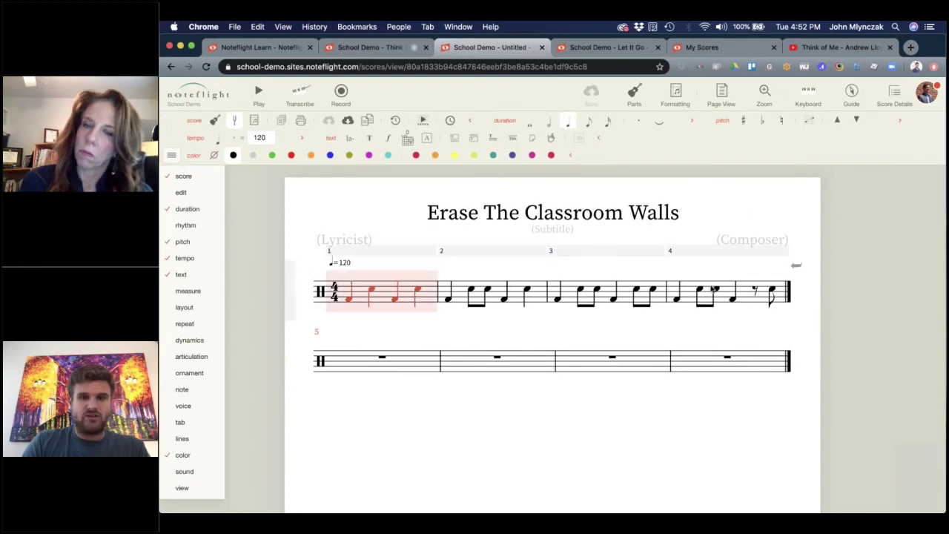
click(766, 295)
click(746, 300)
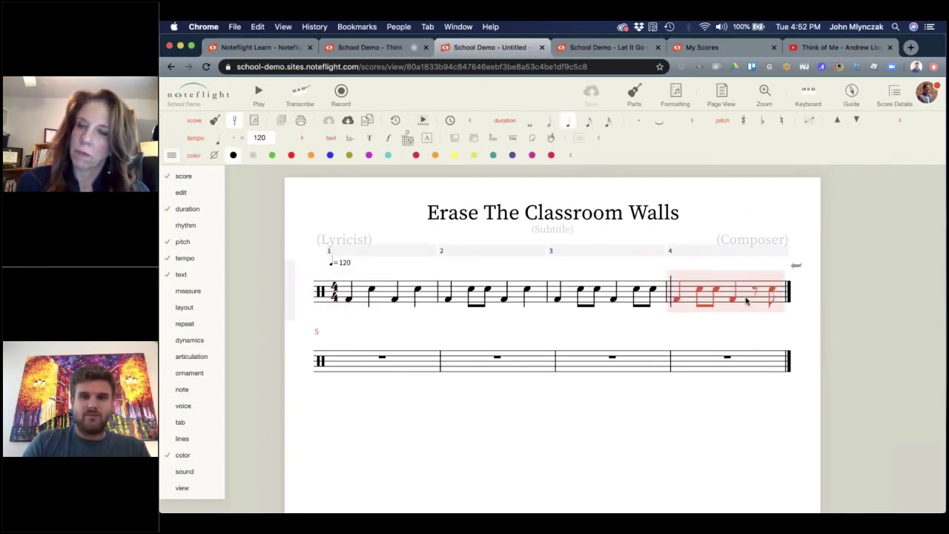
shift+click(385, 294)
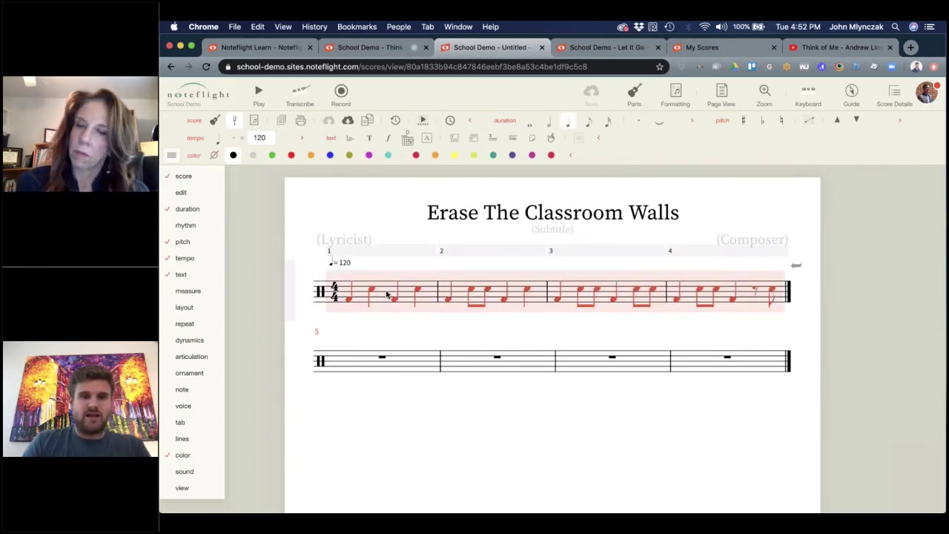
key(r)
key(super+z)
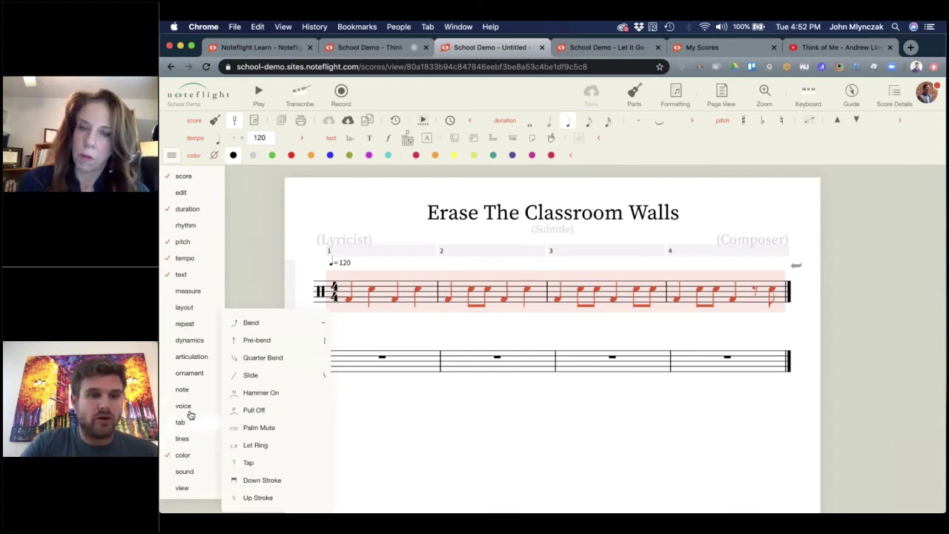
Step: Start an upper voice in measure 1 and enter two x-head eighth notes above the staff on beat 1
mouse_move(200, 409)
click(252, 406)
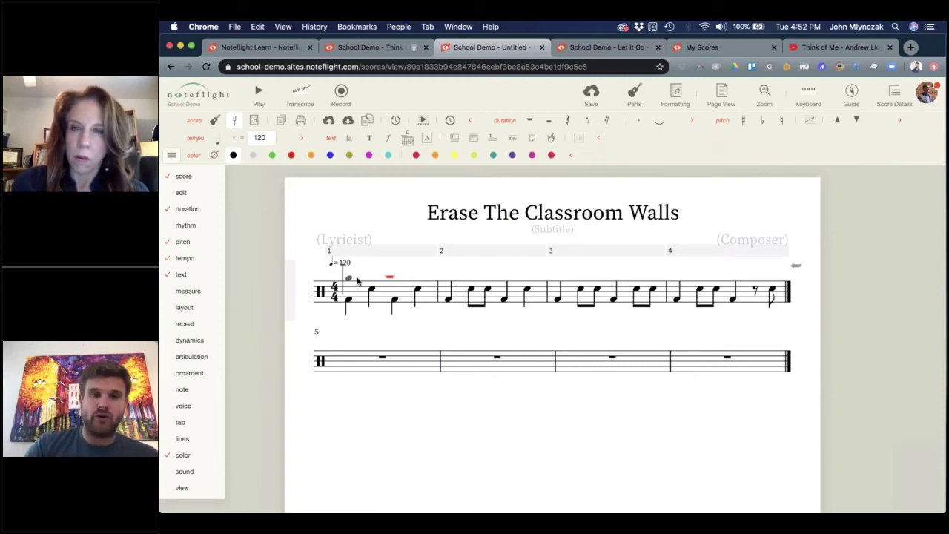
click(358, 280)
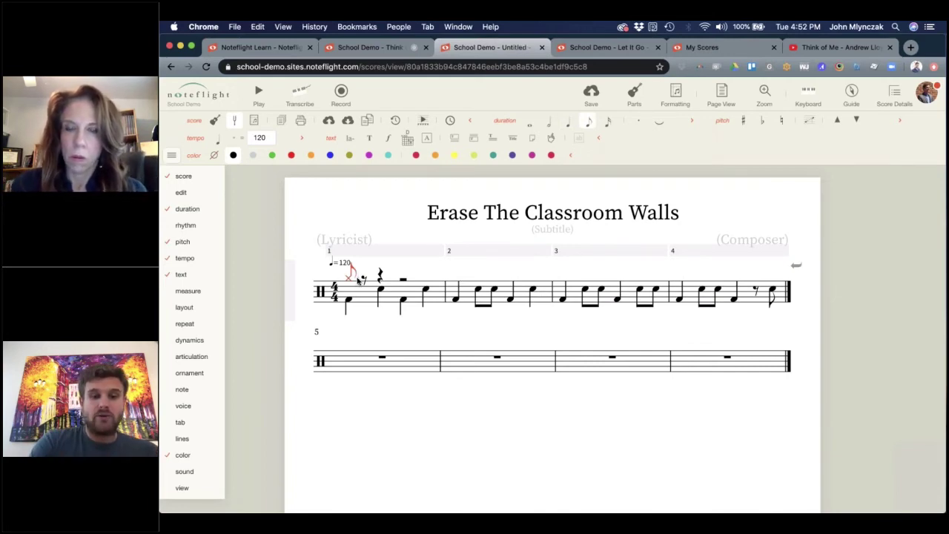
click(359, 279)
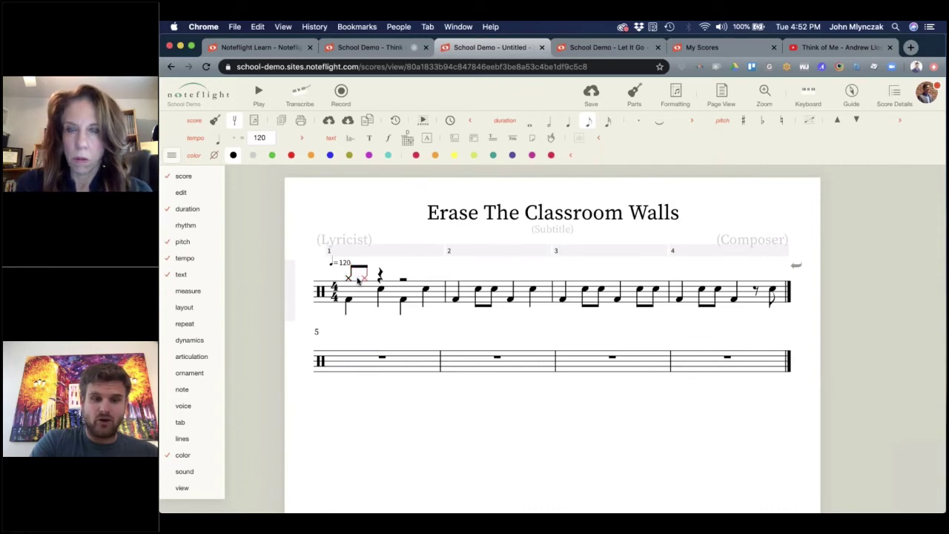
Step: Continue the run of x-head eighth notes through the rest of measure 1 and onward across the following measures
key(g)
key(g)
key(g)
key(g)
key(g)
key(g)
key(g)
key(g)
key(g)
key(g)
key(g)
key(g)
key(g)
key(g)
key(g)
key(g)
key(g)
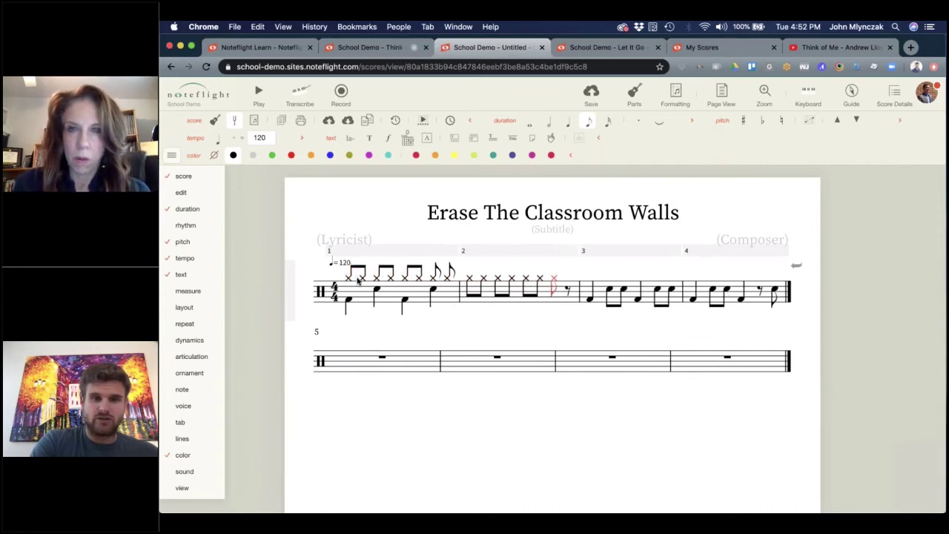
Step: Remove the x-head eighth notes entered beyond measure 1, along with the last one on beat 4 of measure 1
key(BackSpace)
key(BackSpace)
key(BackSpace)
key(BackSpace)
key(BackSpace)
key(BackSpace)
key(BackSpace)
key(BackSpace)
key(BackSpace)
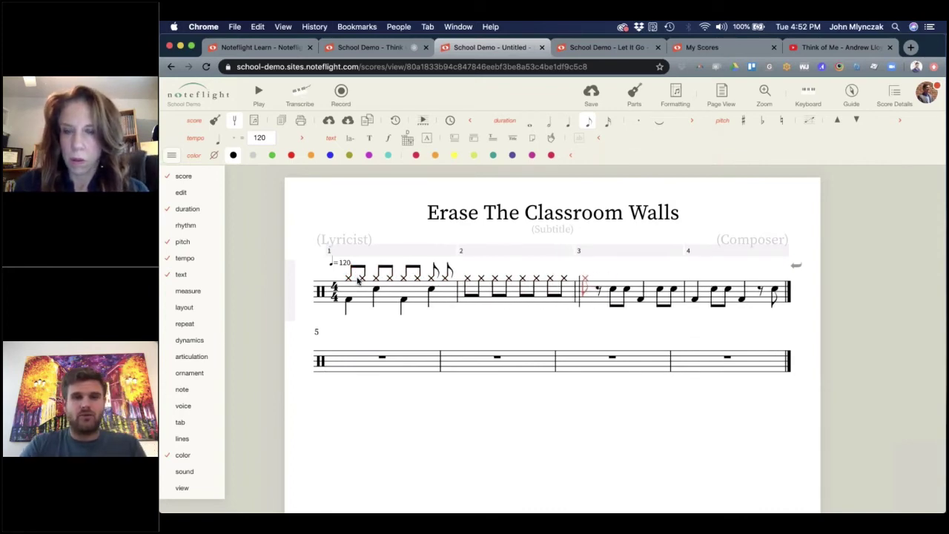
key(BackSpace)
key(BackSpace)
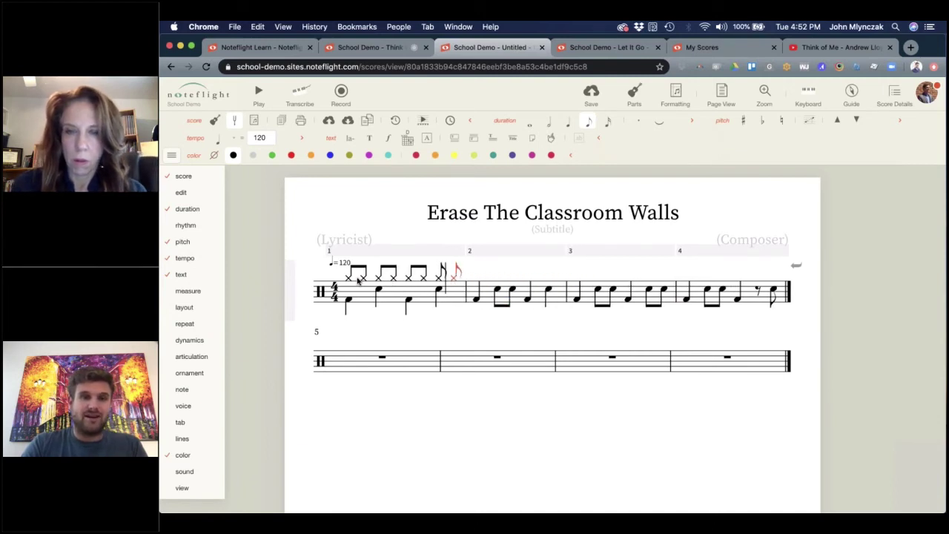
key(BackSpace)
Step: Start an upper voice in measure 2 and fill it with eight x-head eighth notes
click(523, 294)
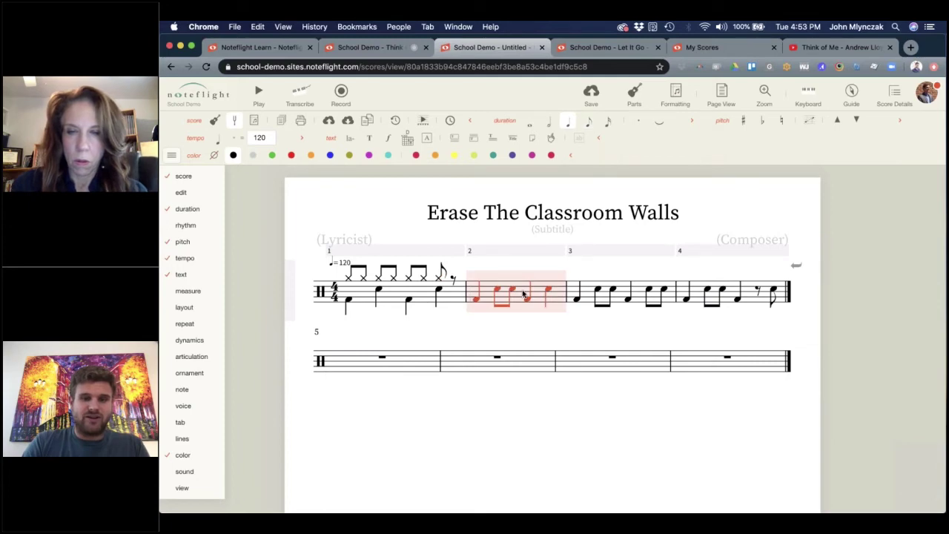
click(522, 294)
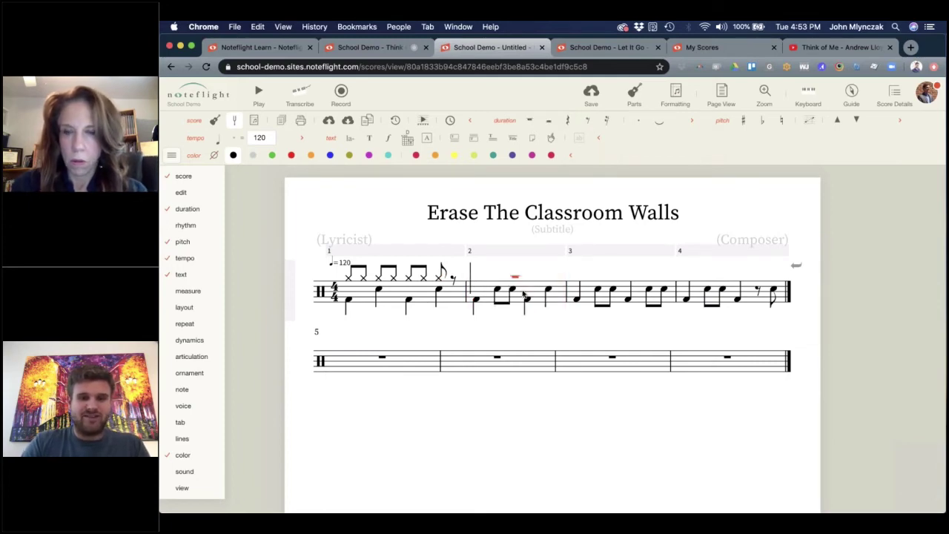
key(g)
key(4)
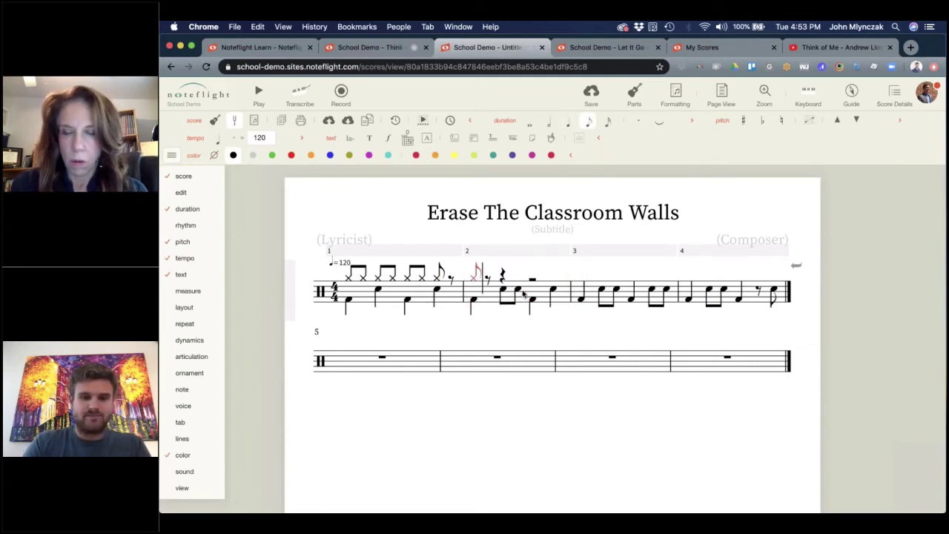
key(g)
key(g)
key(g)
key(g)
key(g)
key(g)
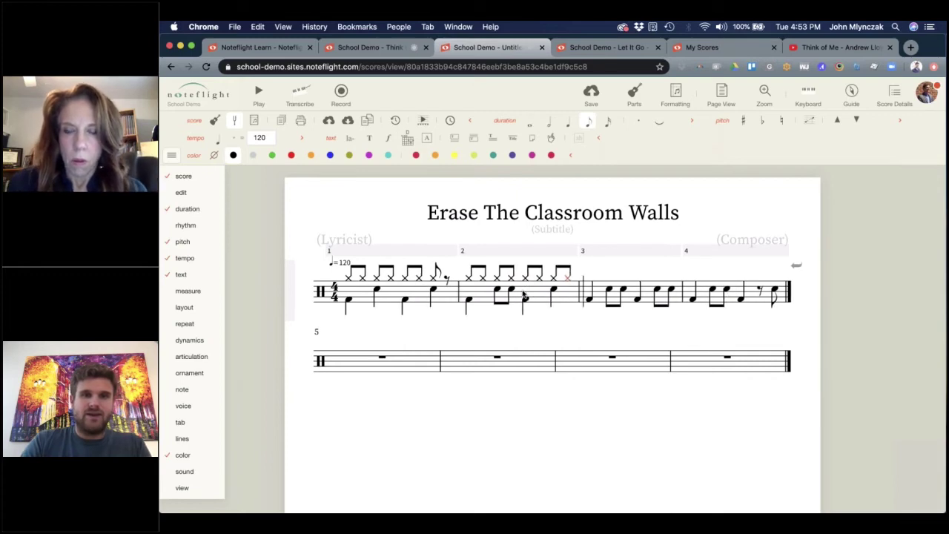
Step: Replace the closing eighth rest in measure 1's upper voice with an x-head eighth note
click(447, 277)
key(g)
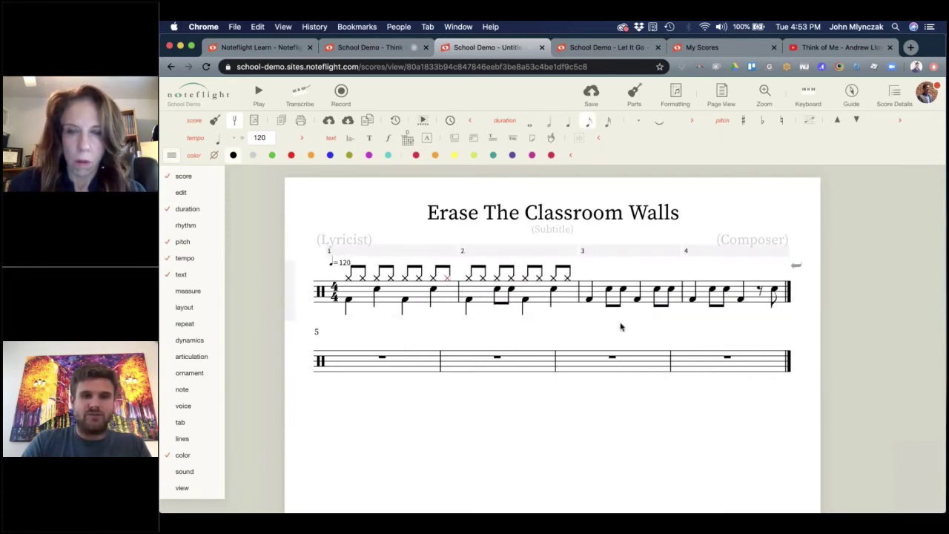
click(620, 328)
Step: Start an upper voice in measure 3 and fill it with eight x-head eighth notes
click(629, 297)
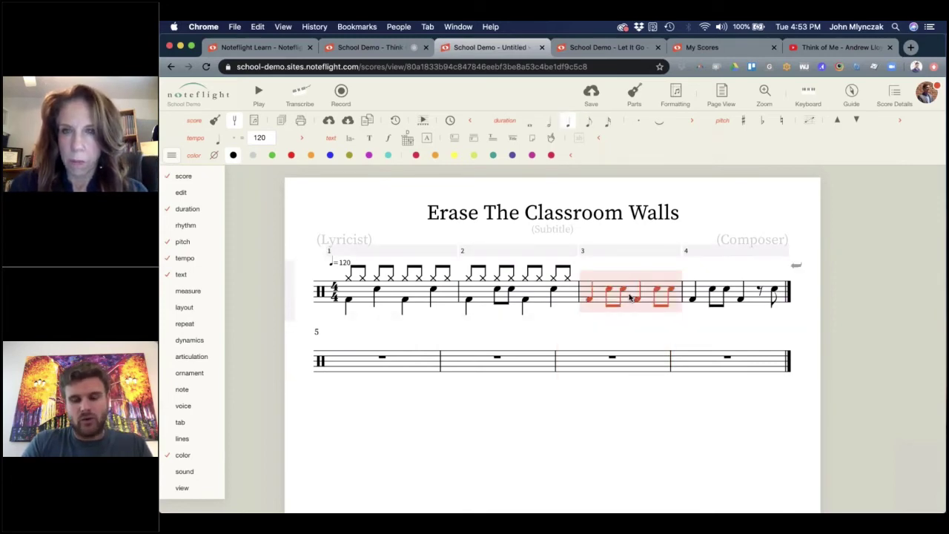
click(629, 296)
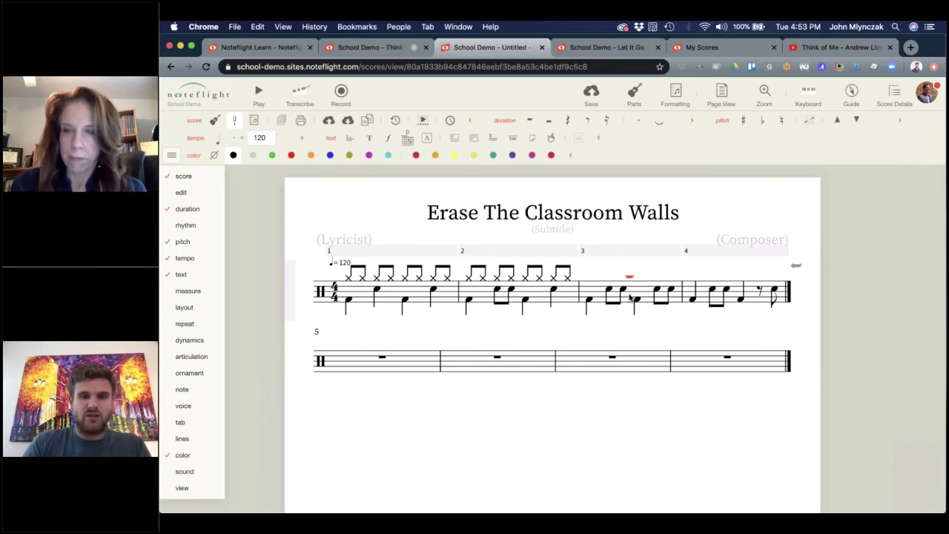
key(g)
key(g)
key(g)
key(g)
key(g)
key(g)
key(g)
key(g)
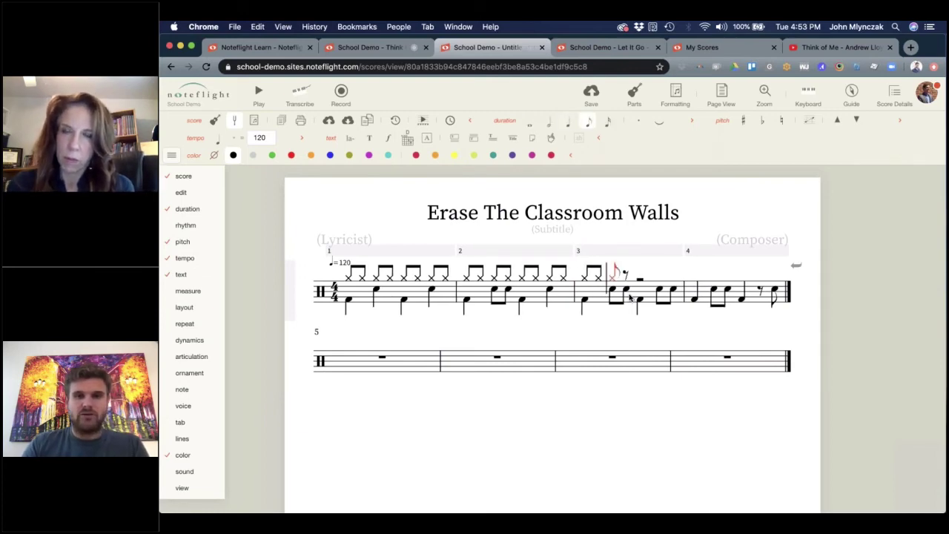
Step: Start an upper voice in measure 4 and fill it with eight x-head eighth notes
click(706, 295)
click(706, 295)
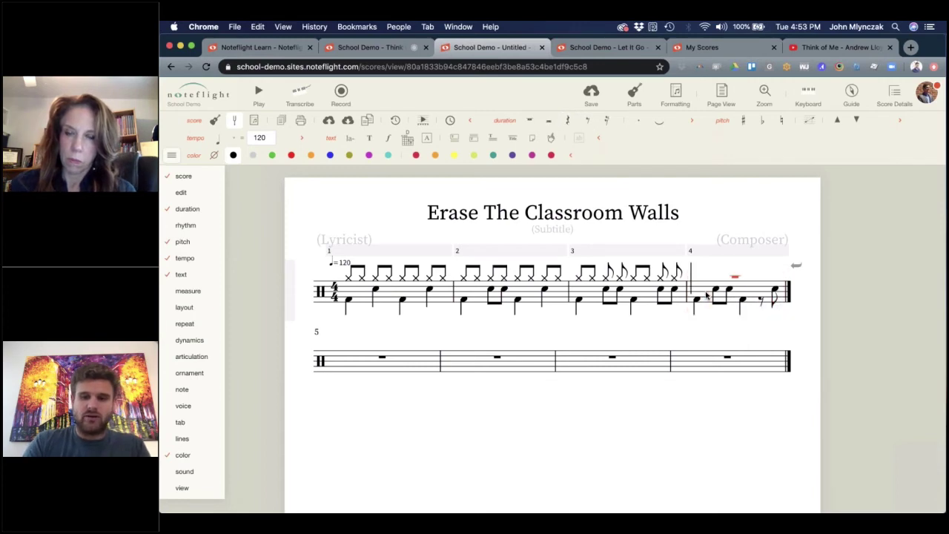
key(r)
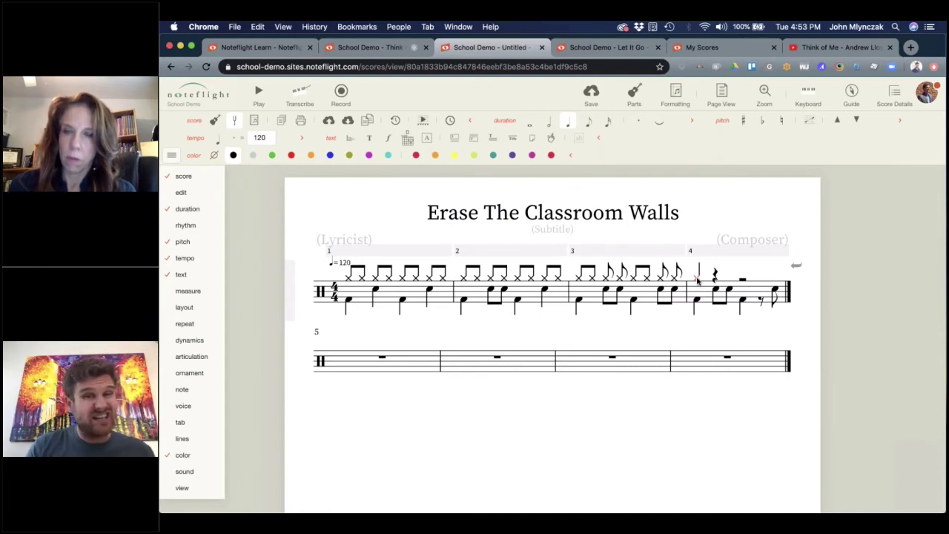
key(4)
click(697, 279)
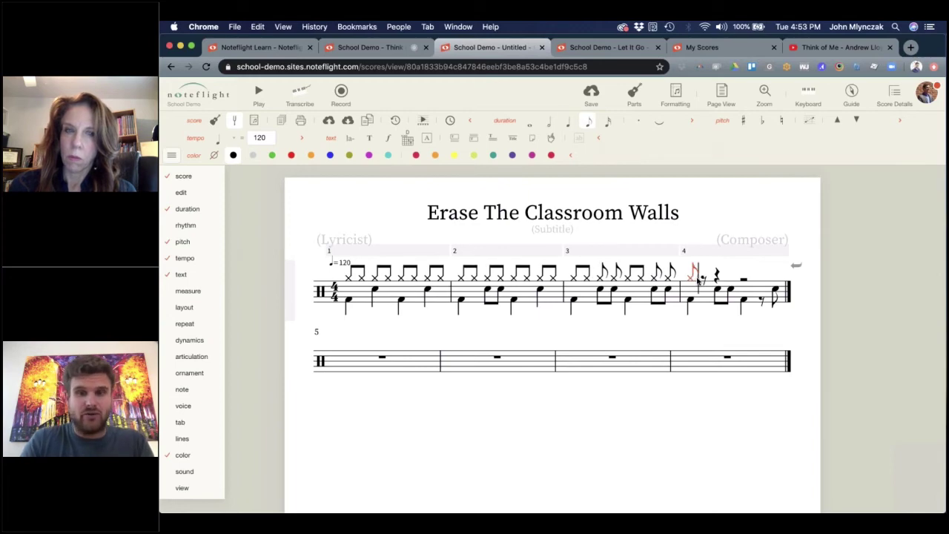
key(g)
key(g)
key(g)
key(g)
key(g)
key(g)
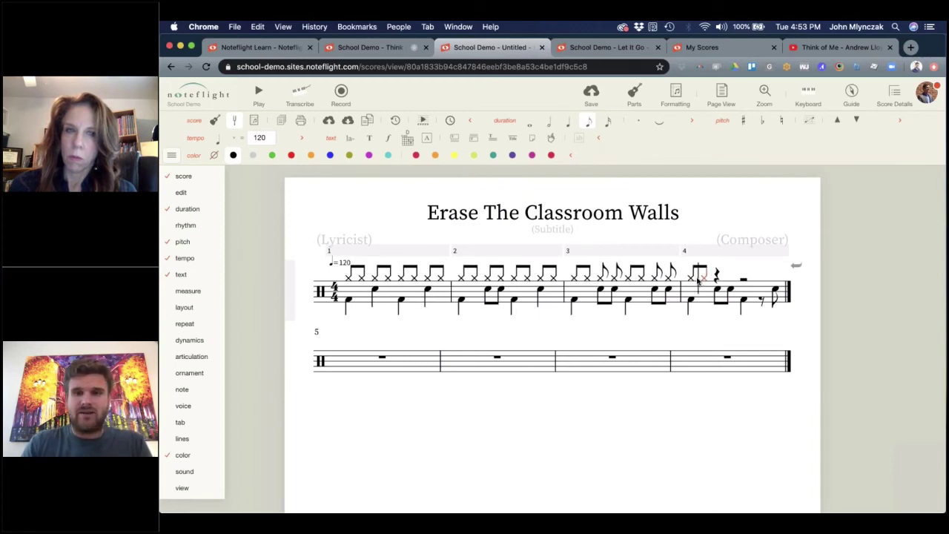
Step: Play back the four-measure drum pattern with its new upper voice, stopping after measure 4
click(655, 339)
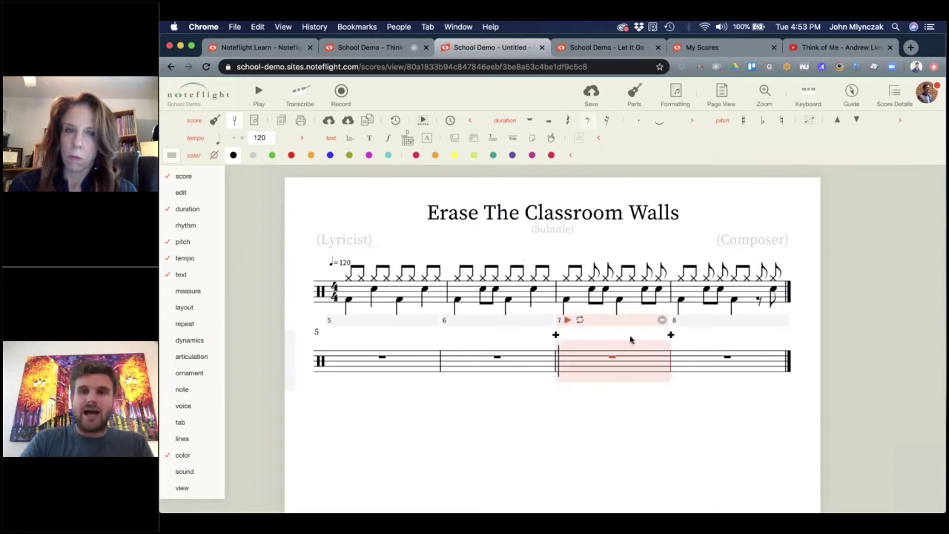
click(290, 161)
click(258, 92)
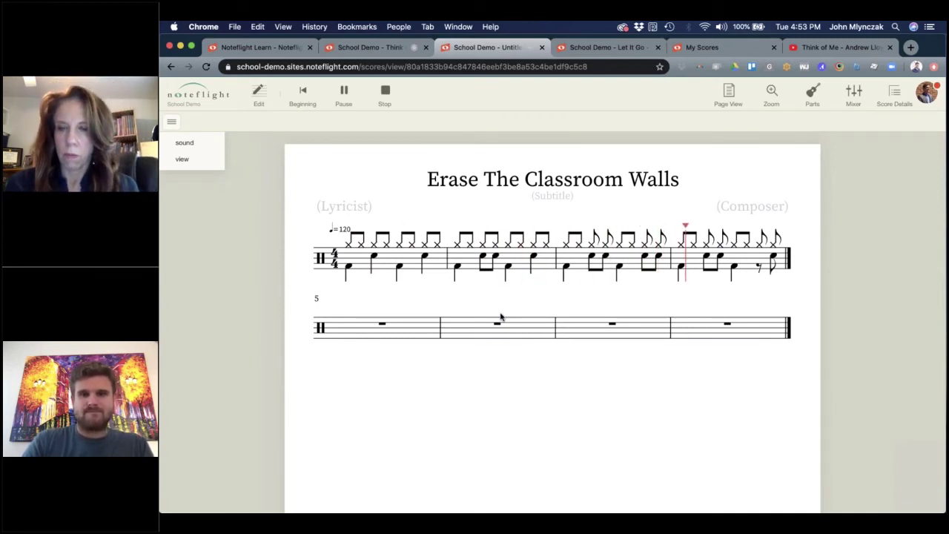
key(space)
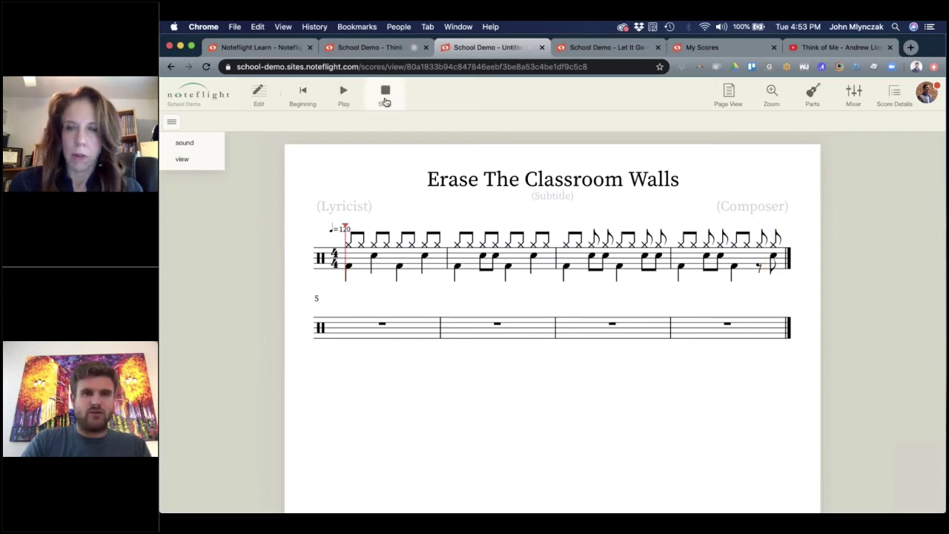
Step: Select measures 1 through 4 in edit mode, repeat them into measures 5 through 8, and clear the selection
click(409, 297)
click(409, 296)
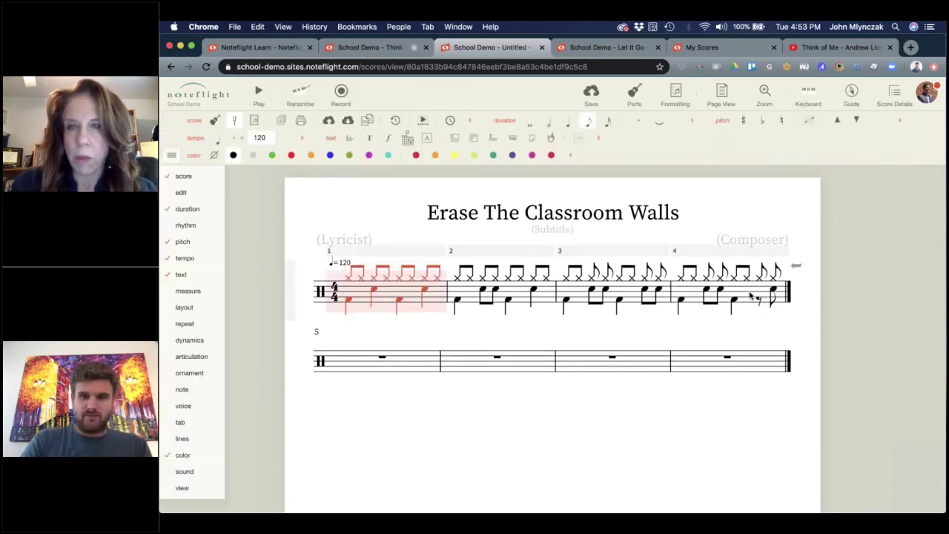
shift+click(750, 295)
key(r)
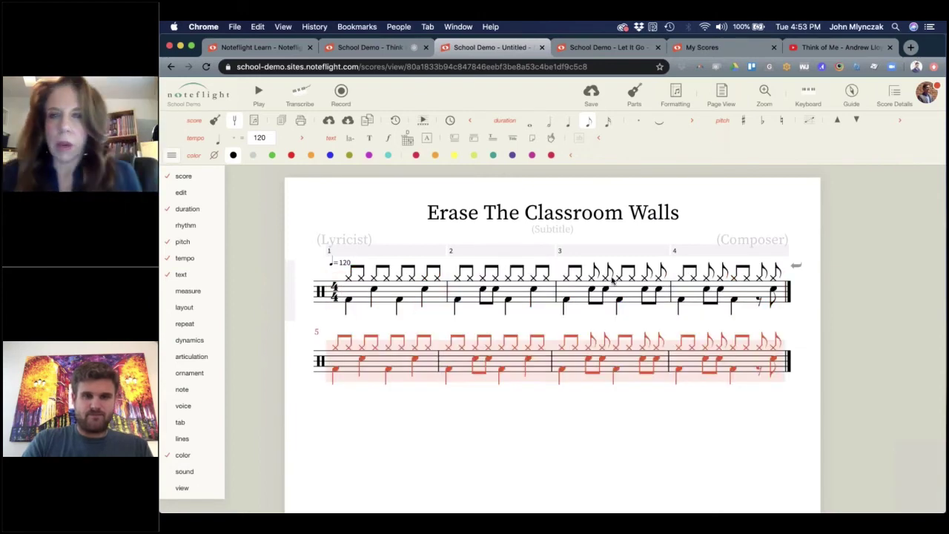
key(Escape)
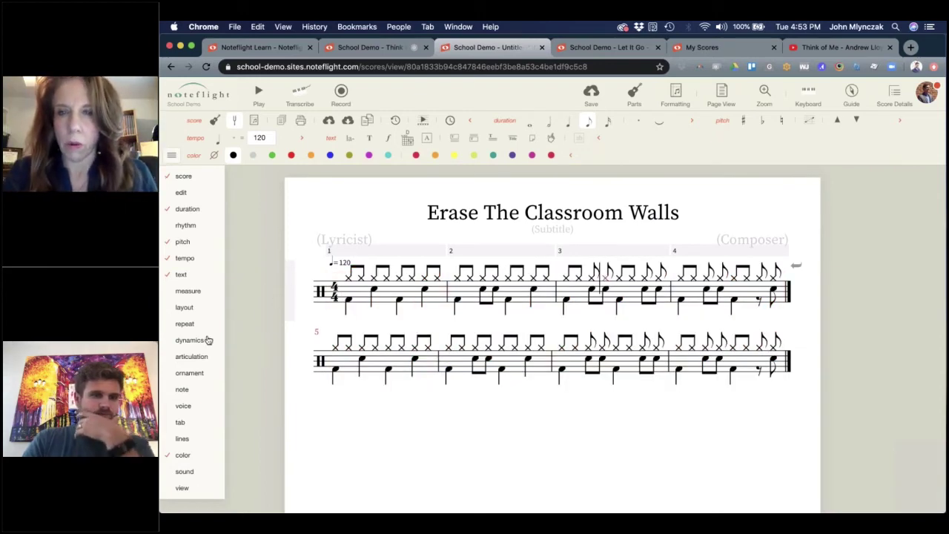
Step: Beam the two upper-voice eighth notes on beat 2 of measure 3 together with Continue Beam
mouse_move(201, 359)
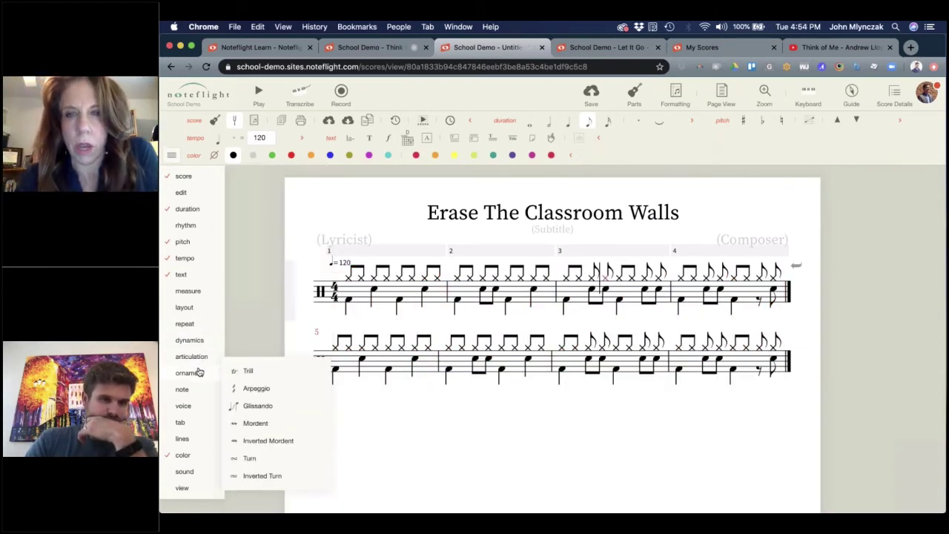
mouse_move(197, 392)
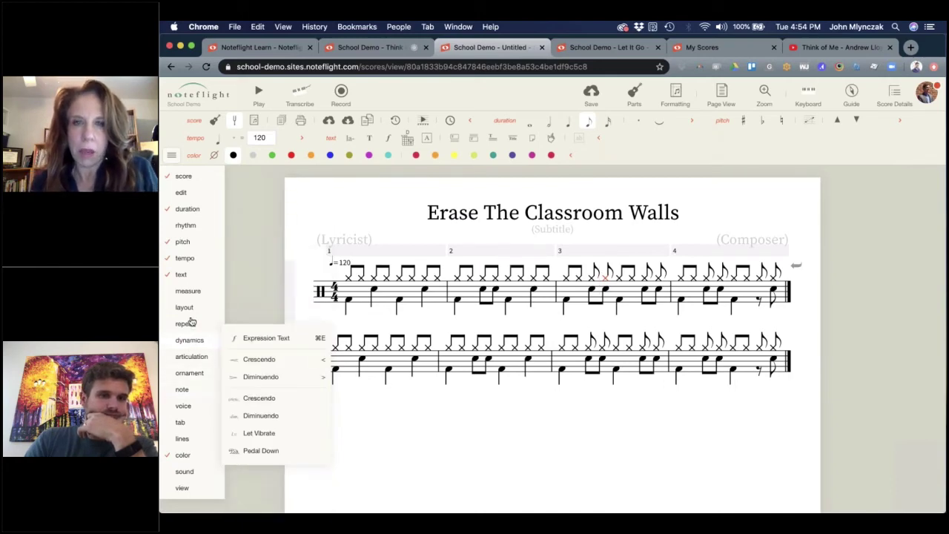
mouse_move(191, 318)
mouse_move(190, 296)
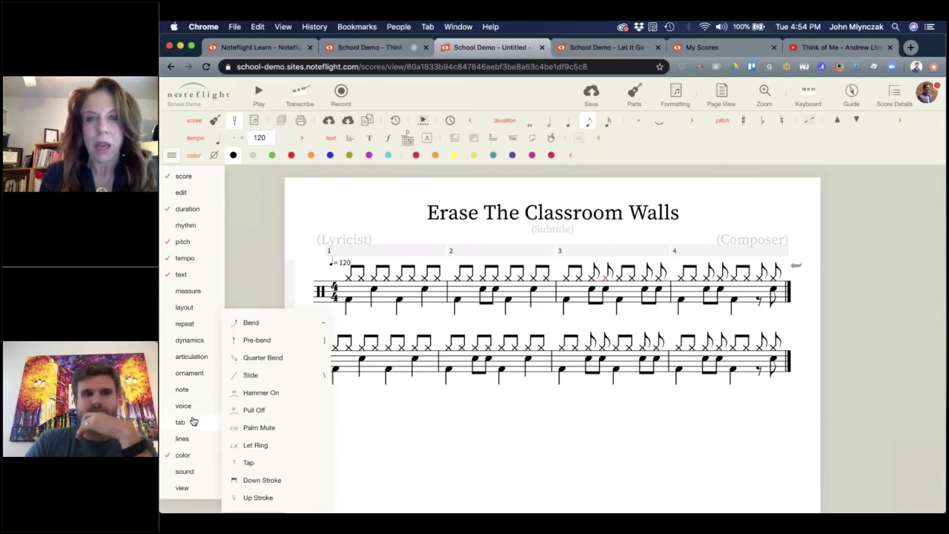
mouse_move(186, 245)
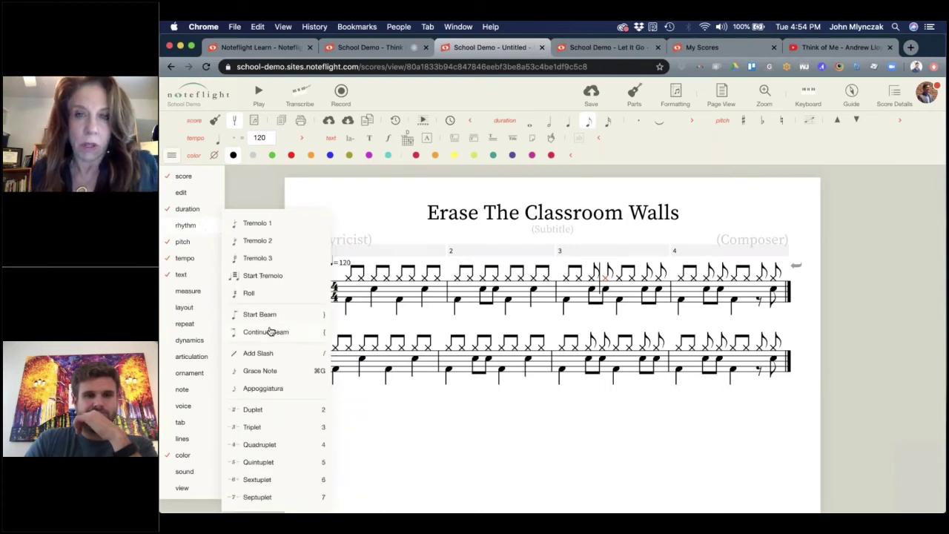
click(270, 331)
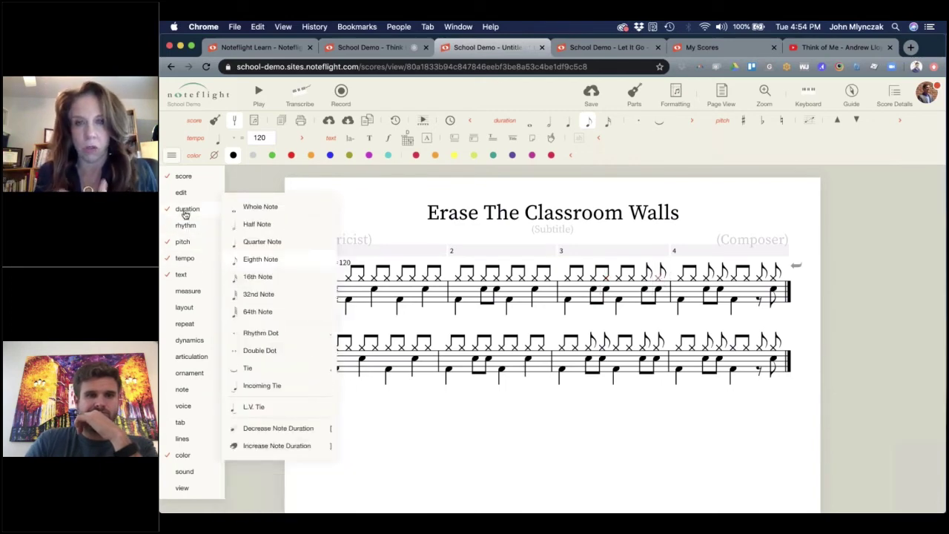
Step: Beam the remaining separate upper-voice eighth-note pairs in measures 3 and 4 with Continue Beam, clear the selection and save the score
mouse_move(186, 225)
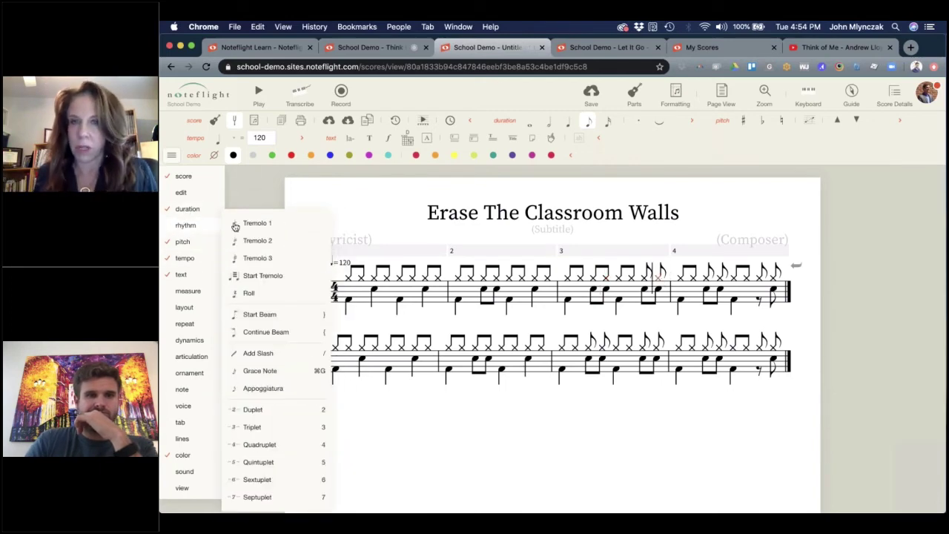
click(261, 332)
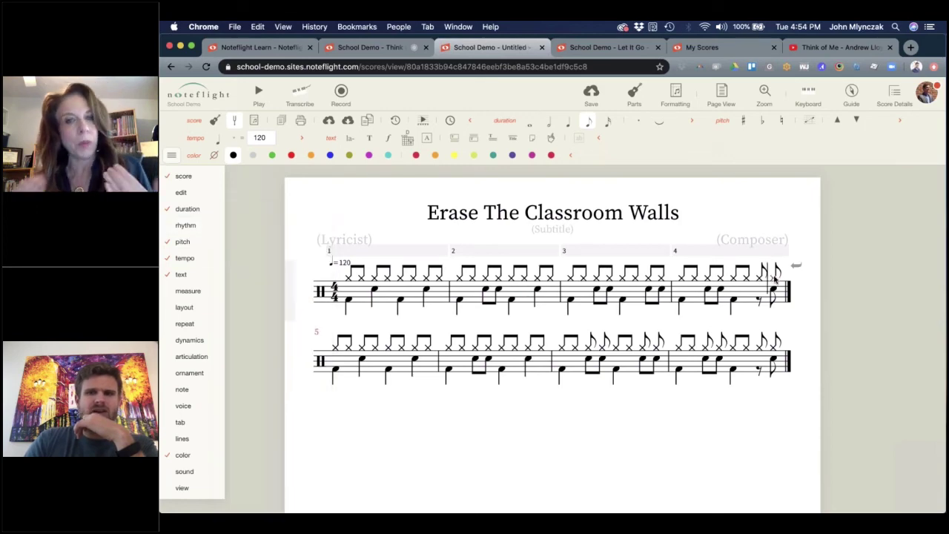
mouse_move(189, 226)
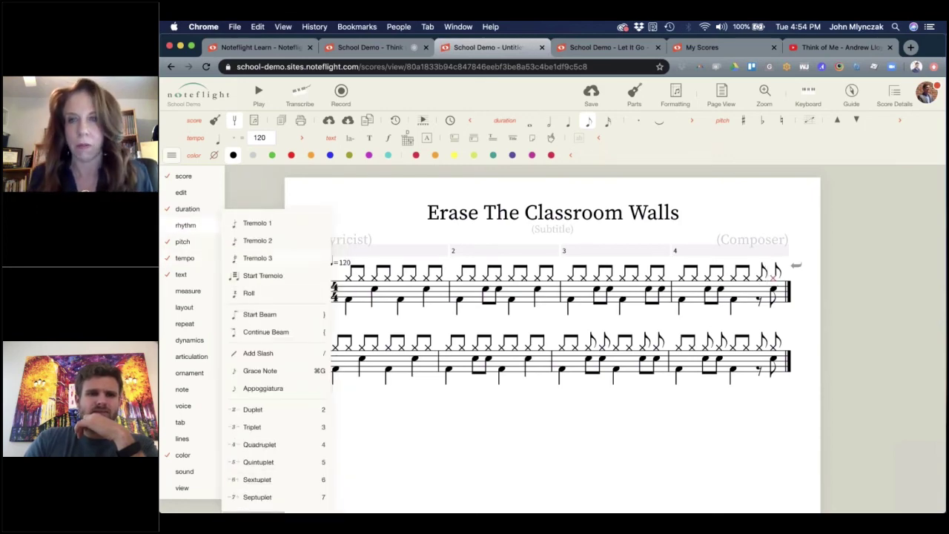
click(259, 332)
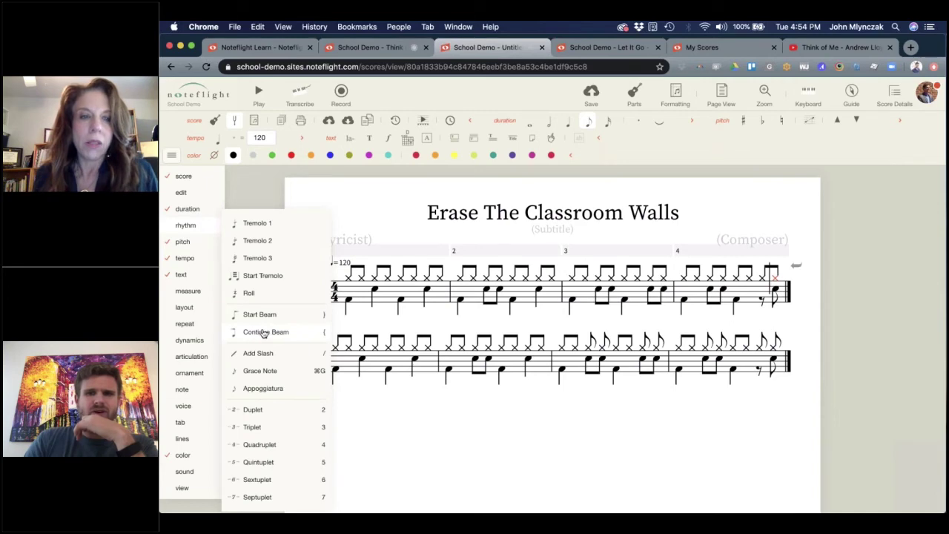
click(623, 441)
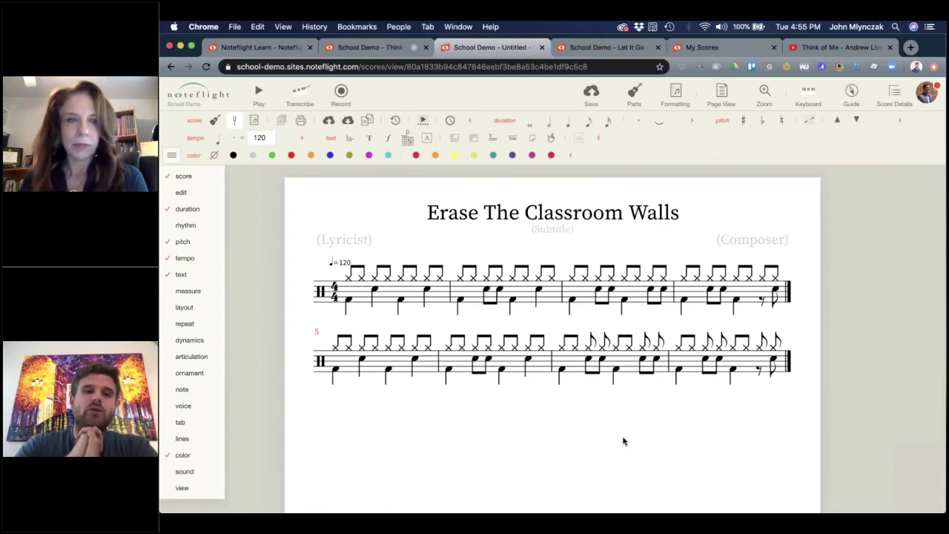
click(591, 91)
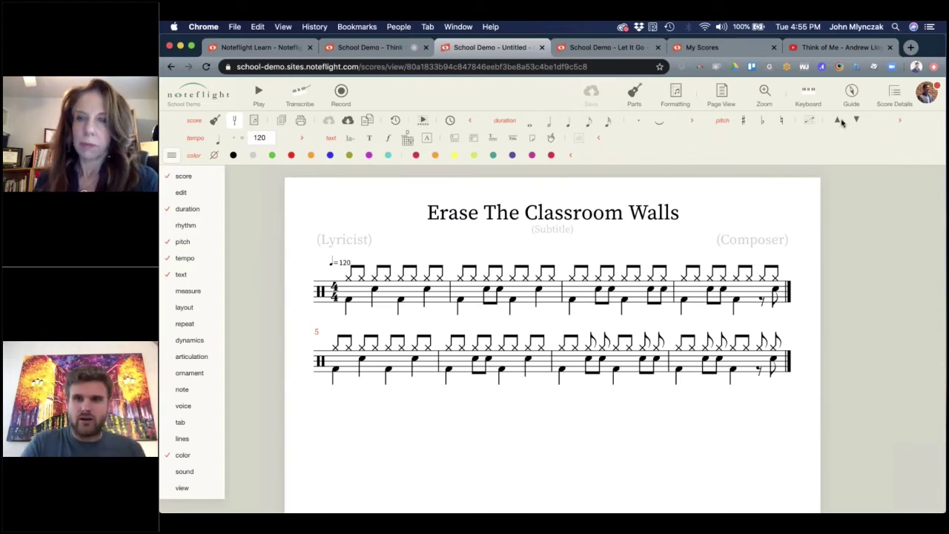
Step: Add a second Drums (Standard) part to the score and toggle its visibility off and back on
click(634, 95)
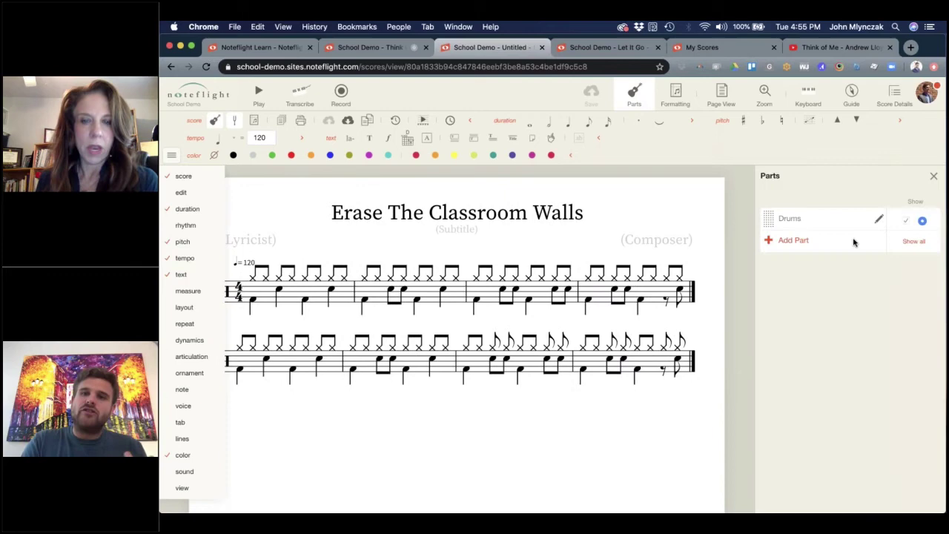
click(793, 241)
text(dru)
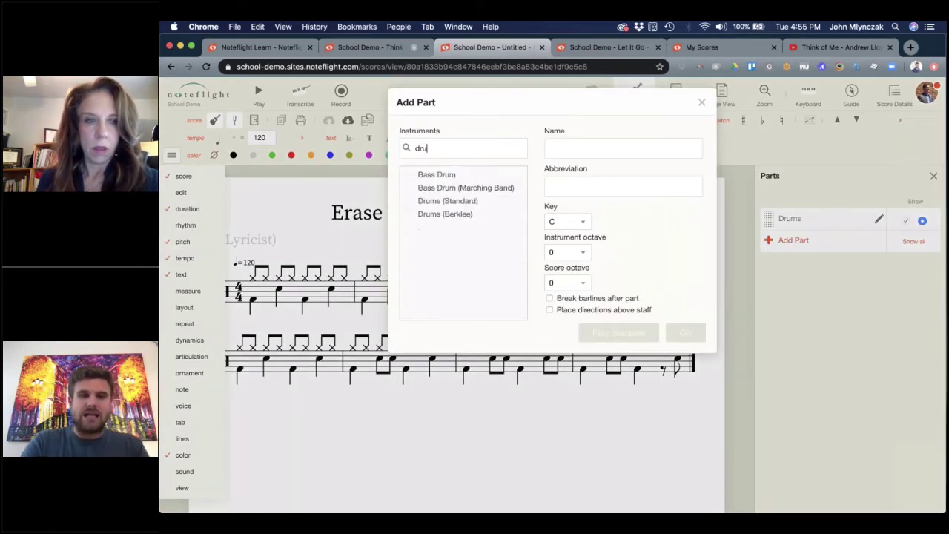
click(447, 201)
key(Return)
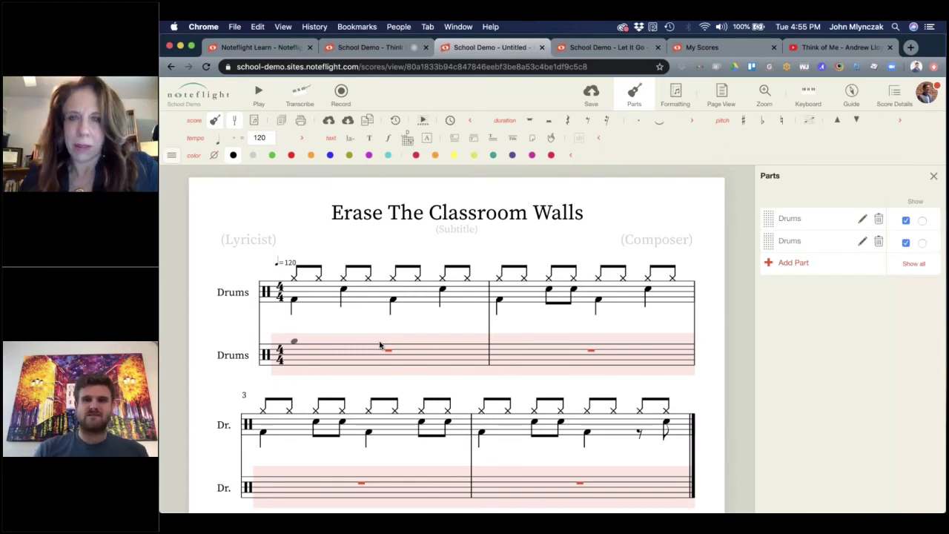
click(907, 243)
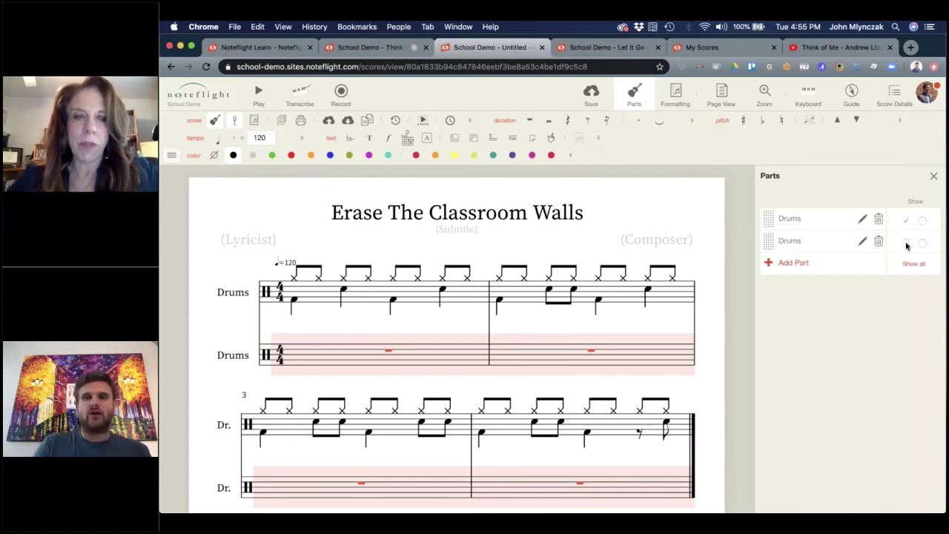
click(905, 243)
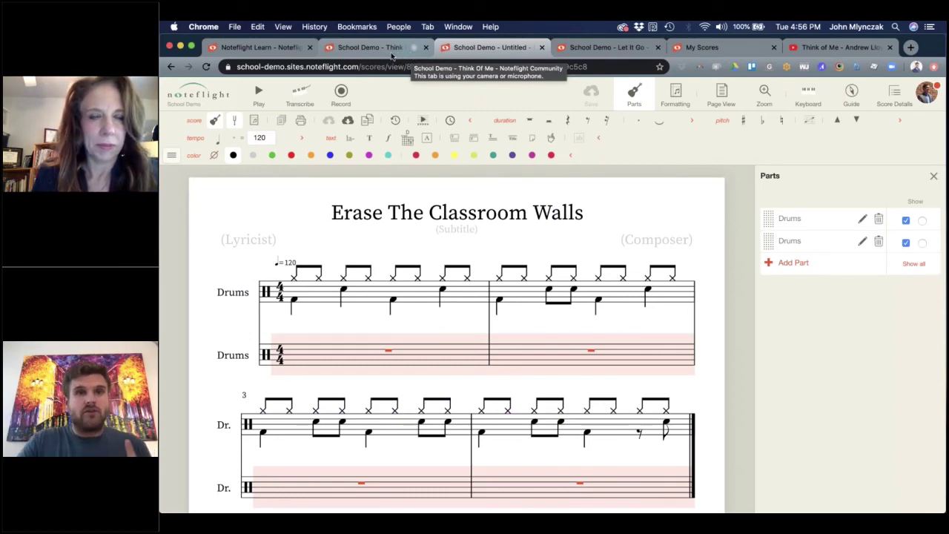
Step: Switch to the Think of Me score and restore version 1 from its version history
click(404, 52)
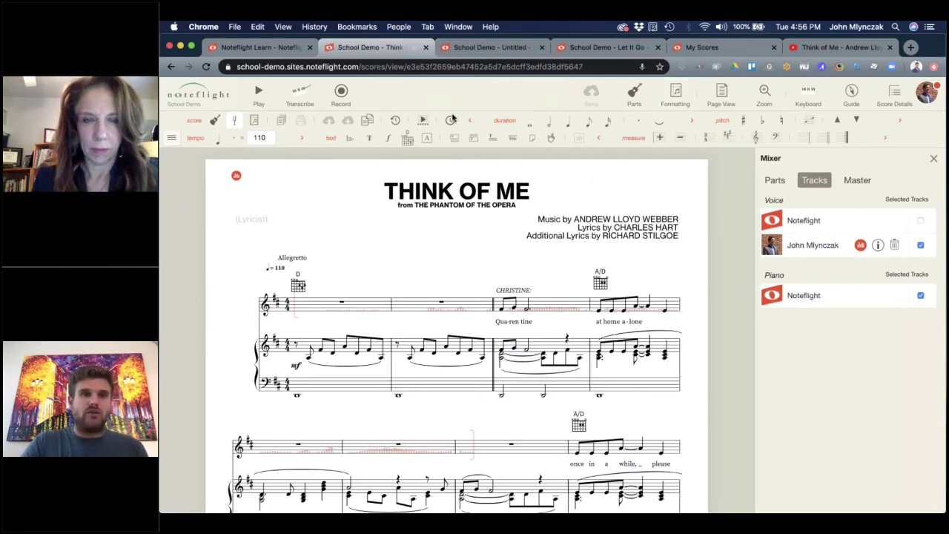
click(400, 123)
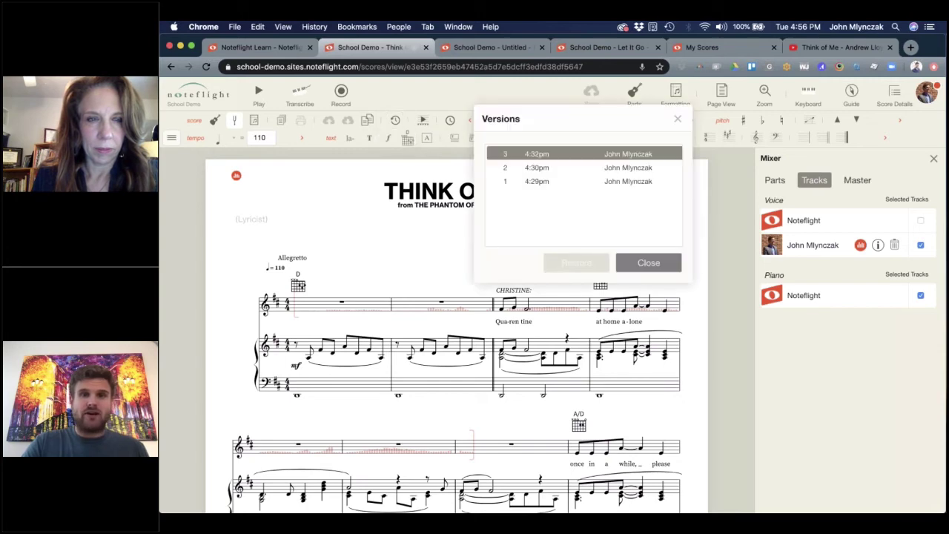
click(537, 182)
click(565, 264)
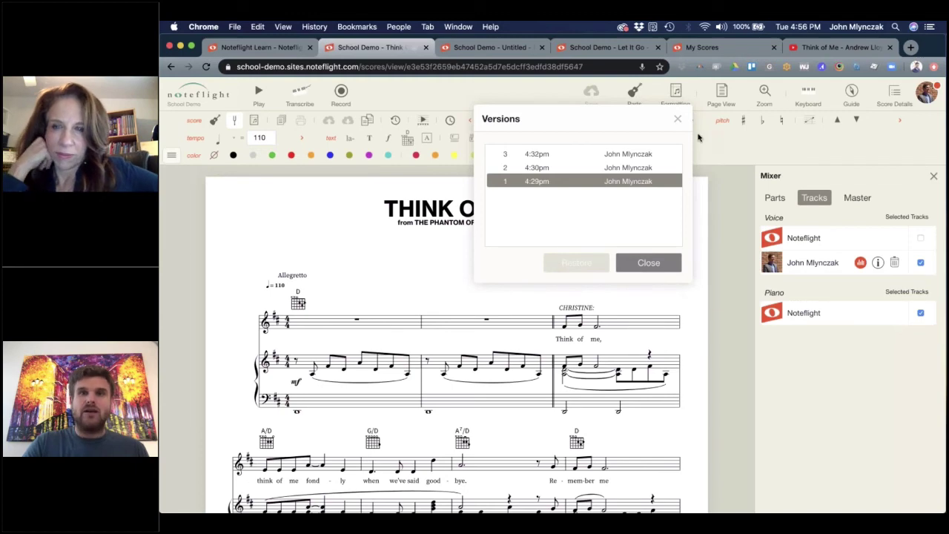
click(637, 267)
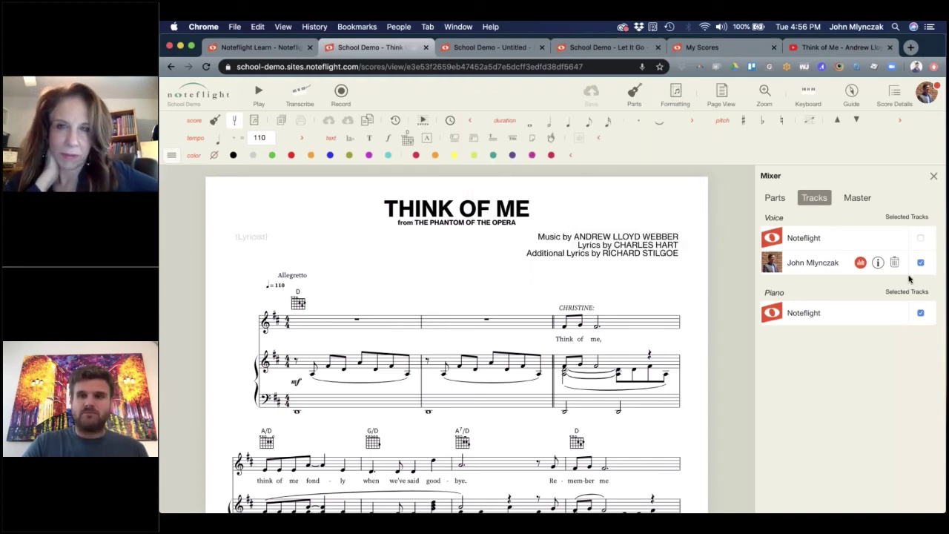
Step: Replace the recorded Voice track with the Noteflight Voice track in the mixer and briefly play back the score
click(920, 238)
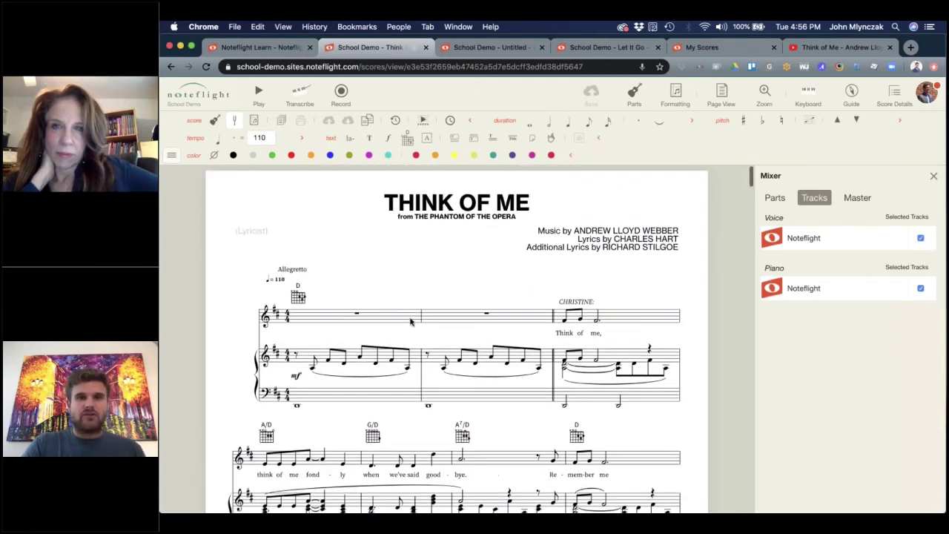
click(258, 92)
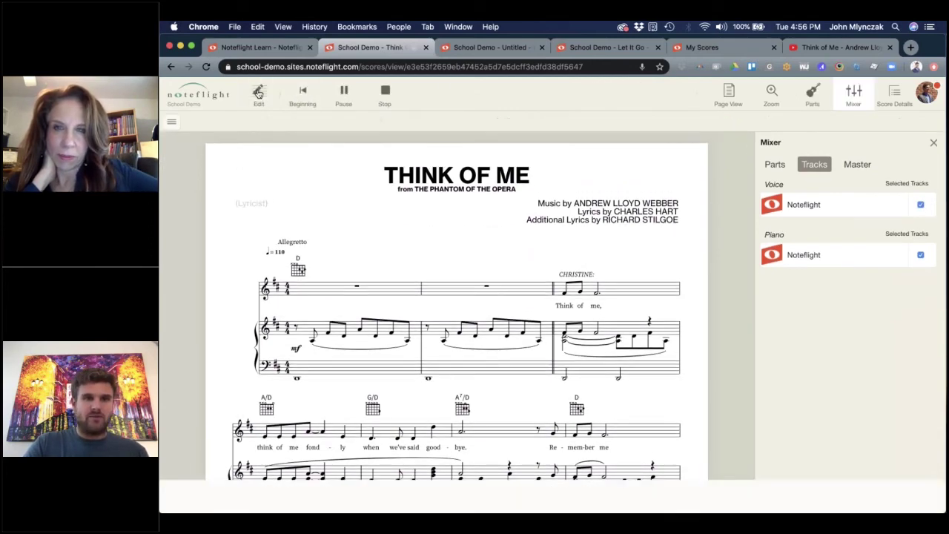
click(385, 91)
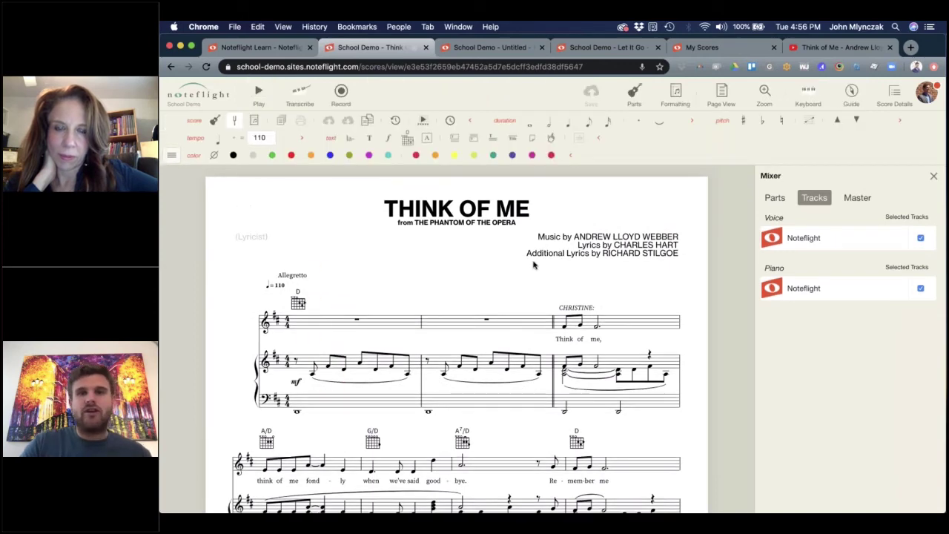
Step: Switch to the YouTube video of Think of Me and copy its URL
click(823, 48)
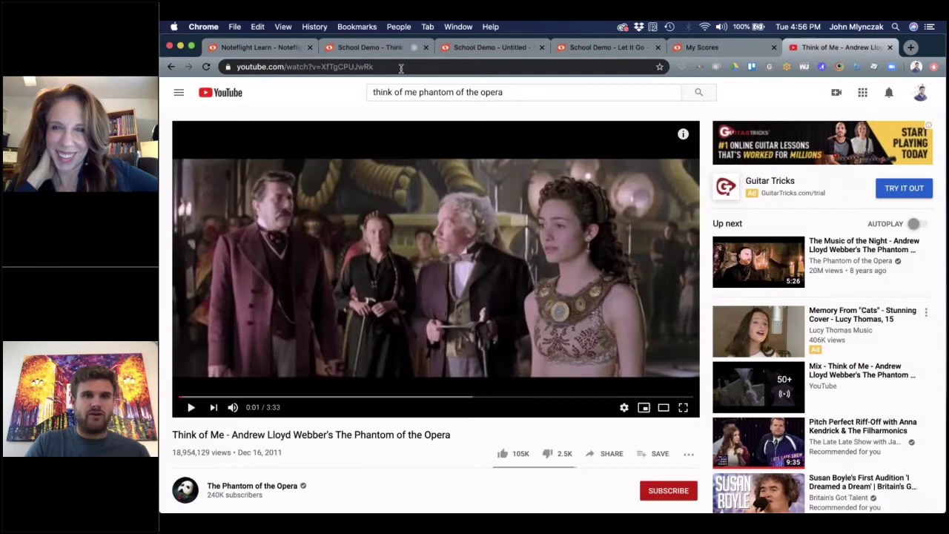
click(400, 67)
key(super+c)
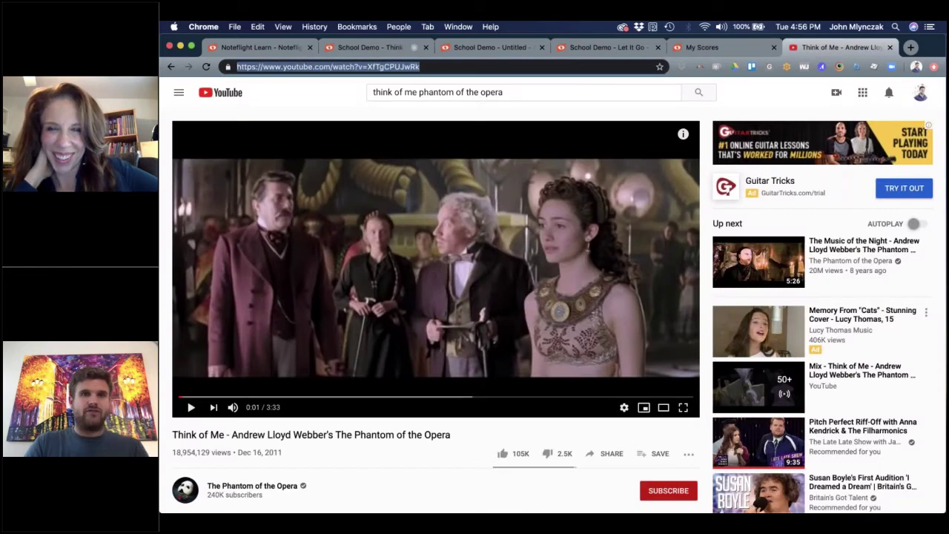
Step: Open Sync Audio in the Think of Me score and load the copied YouTube URL as the audio source
click(370, 48)
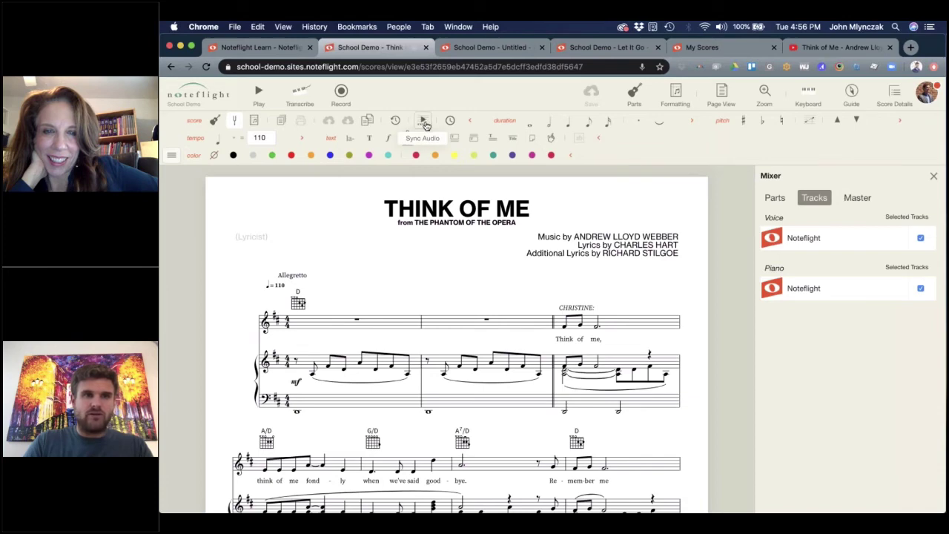
click(171, 156)
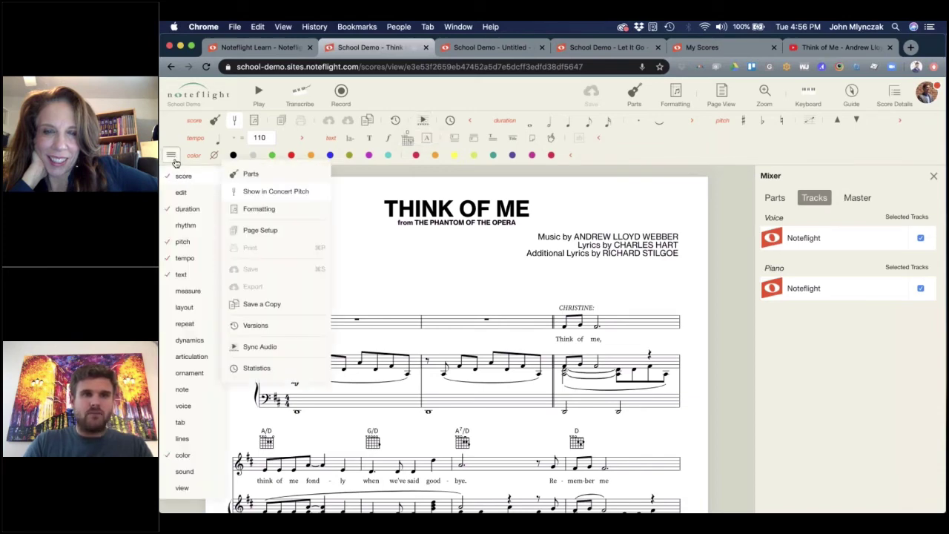
click(174, 160)
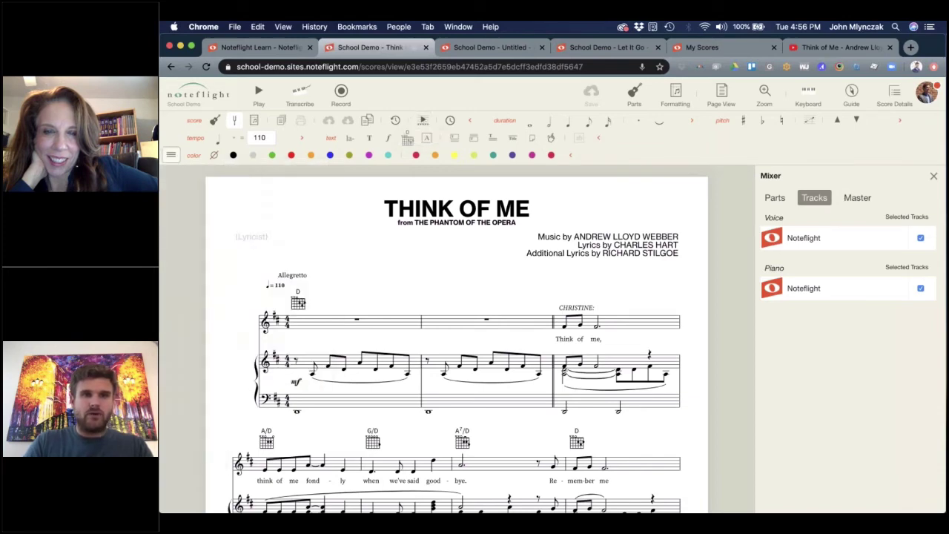
click(395, 122)
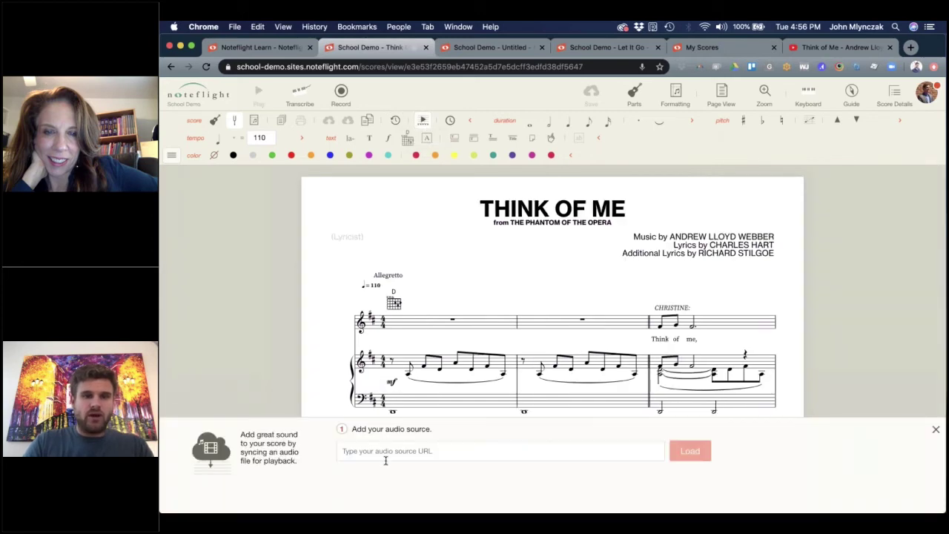
click(384, 455)
key(super+v)
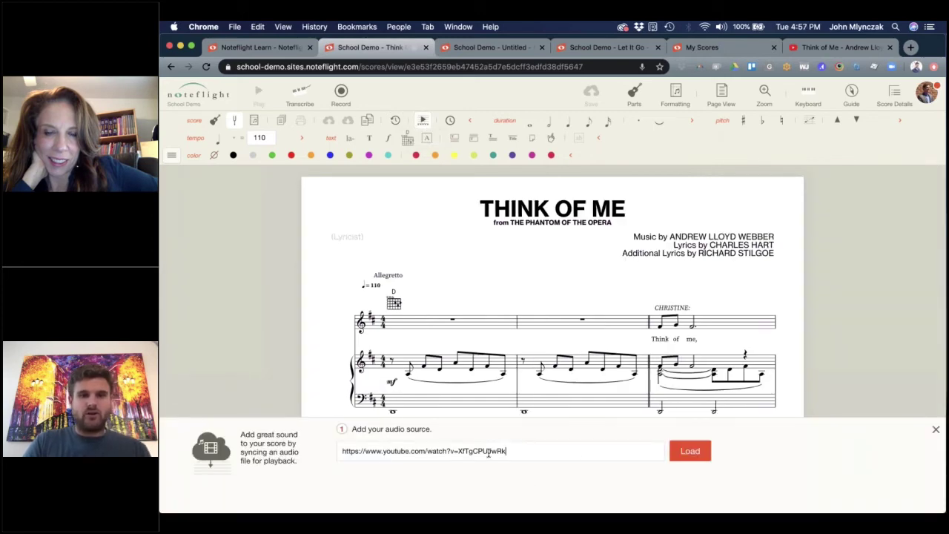
key(Return)
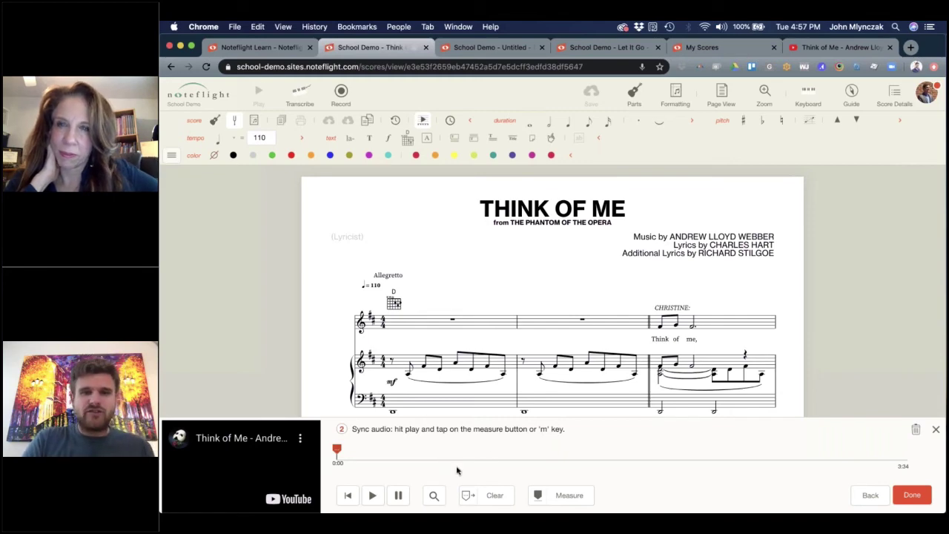
Step: Mark the measure starts through measure 10 in time with the playing video and finish the audio sync
scroll(448, 398, down, 5)
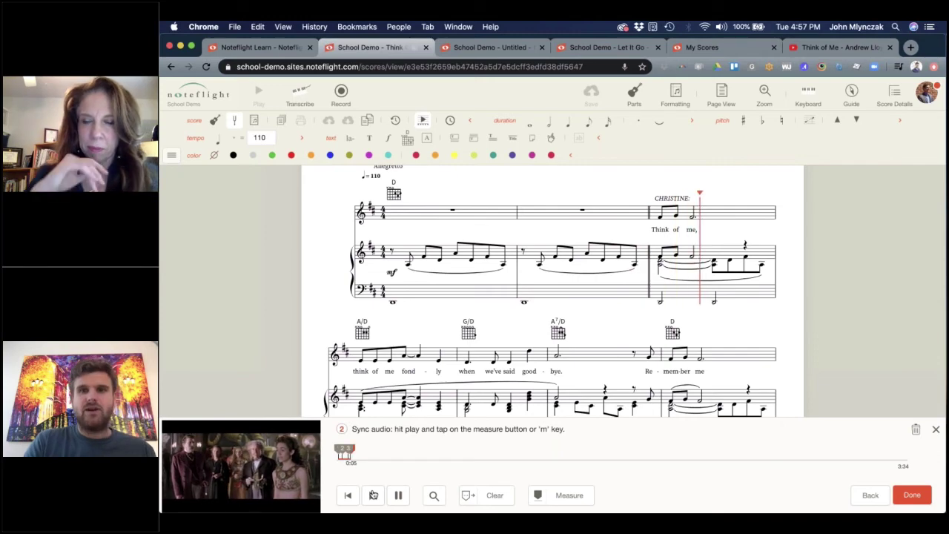
key(m)
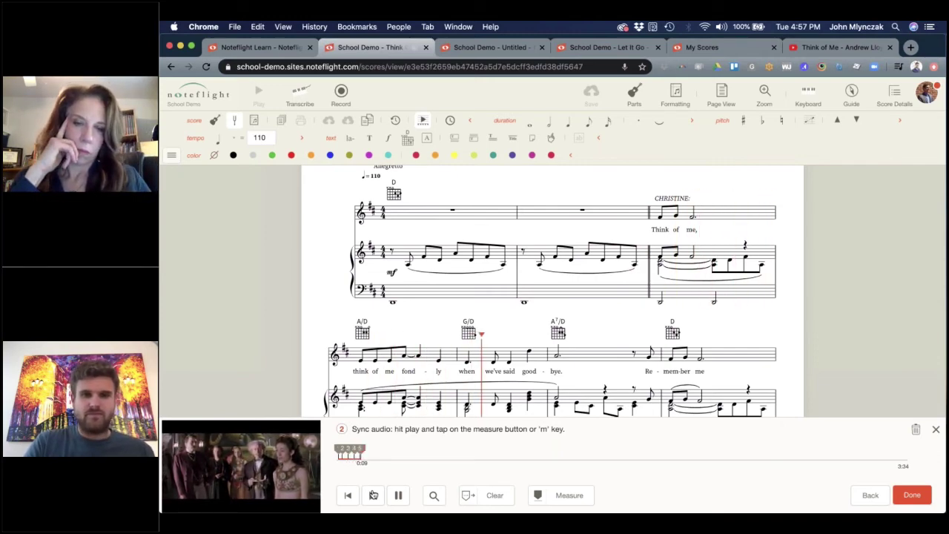
key(m)
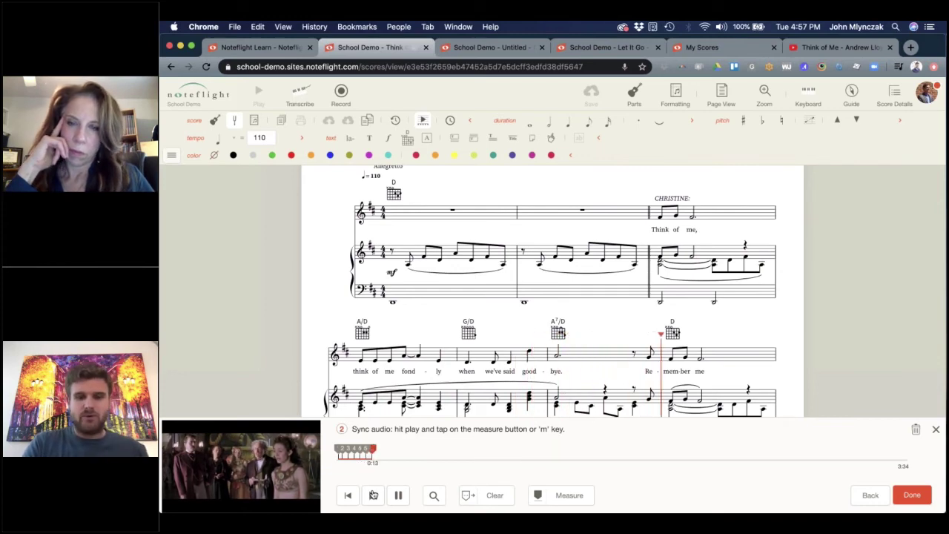
key(m)
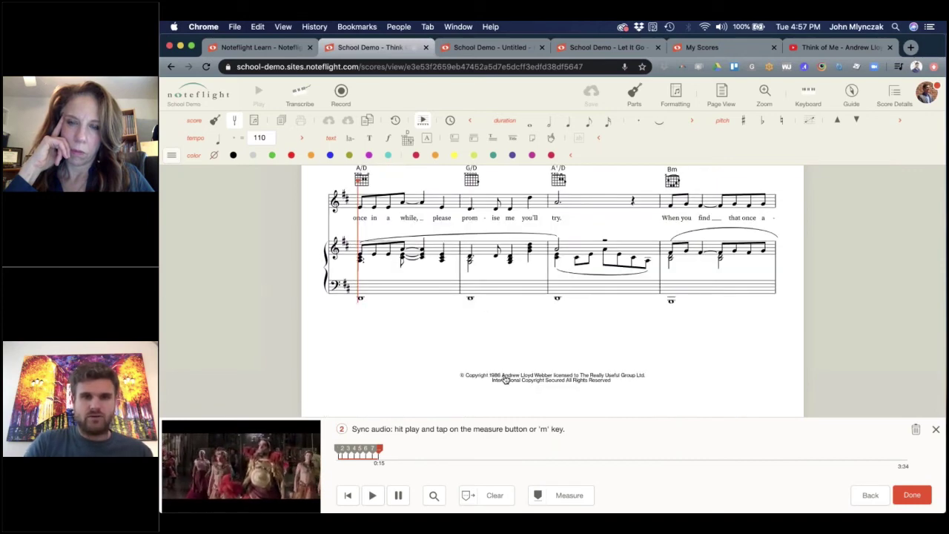
key(m)
key(m)
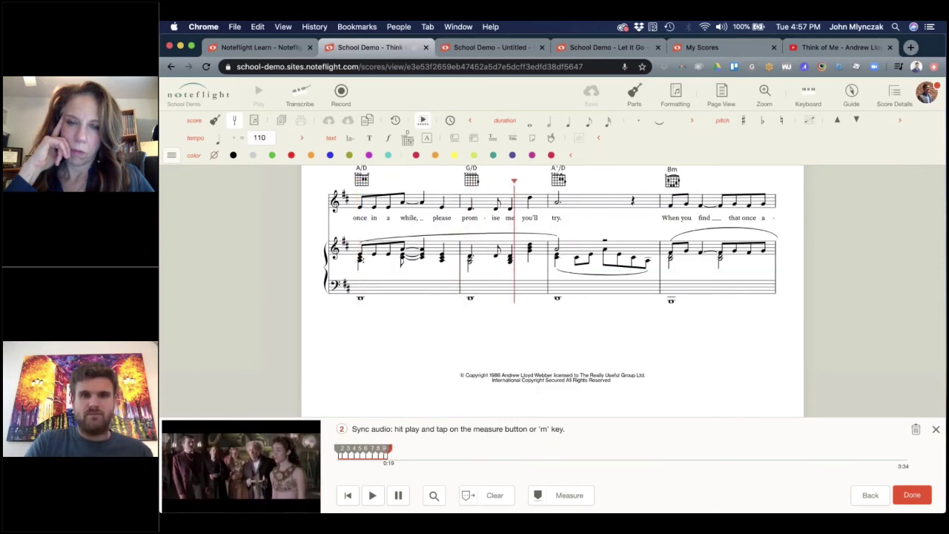
key(m)
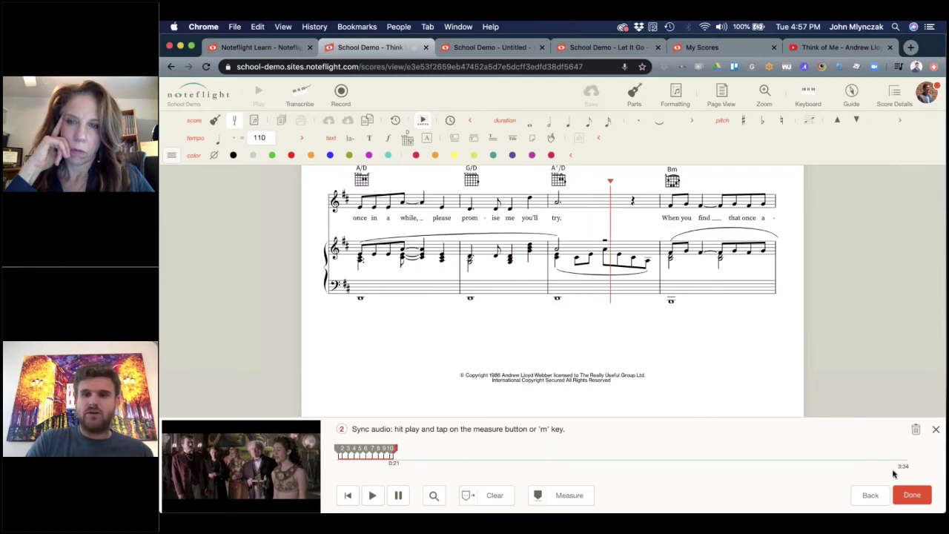
click(912, 494)
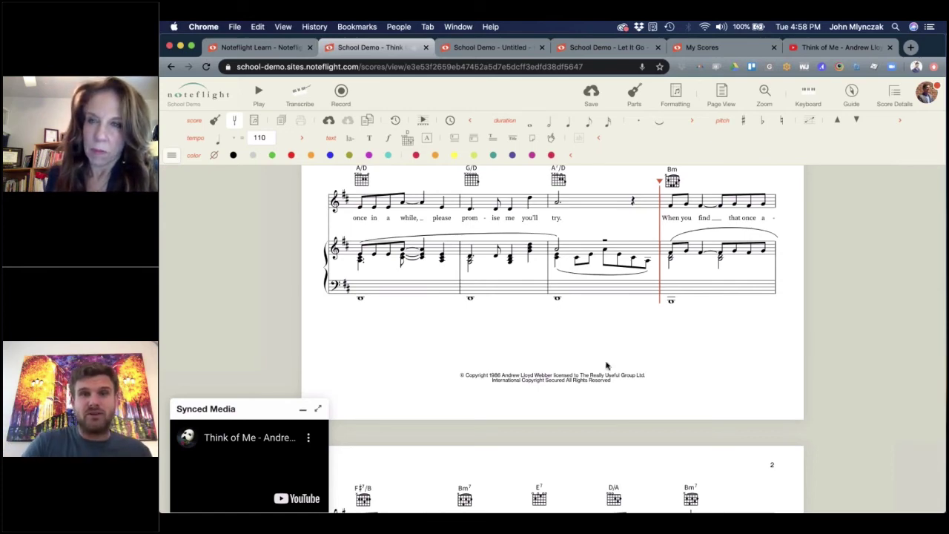
Step: Save the Think of Me score with its synced YouTube video and clear the measure 1 selection
click(597, 98)
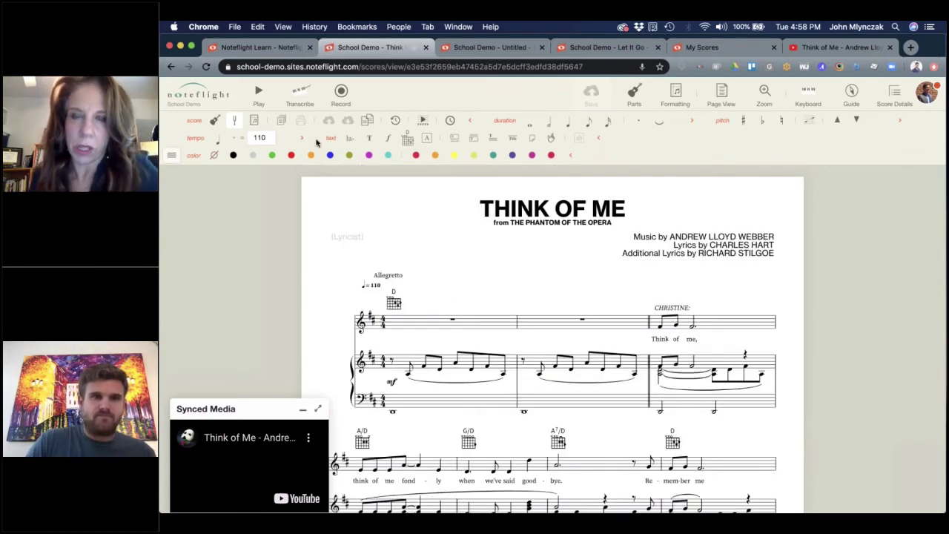
click(427, 294)
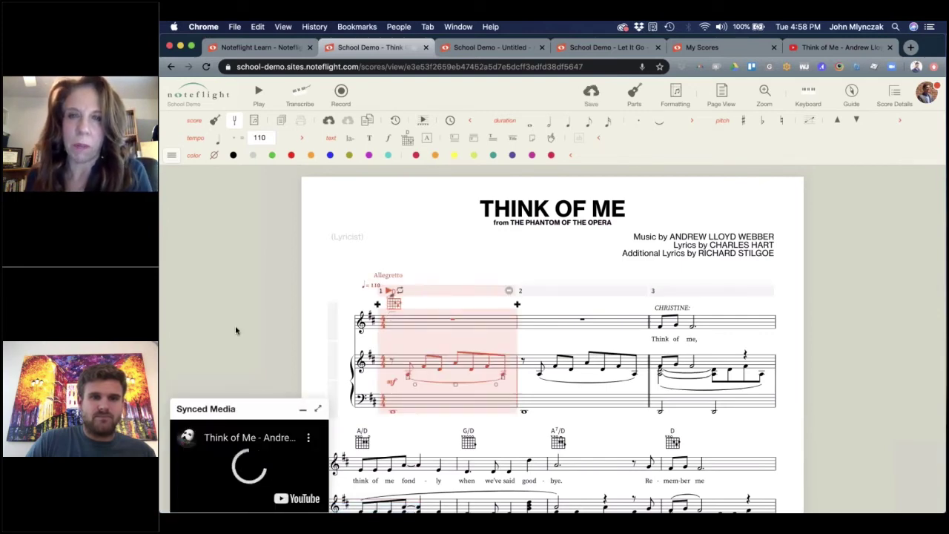
click(590, 96)
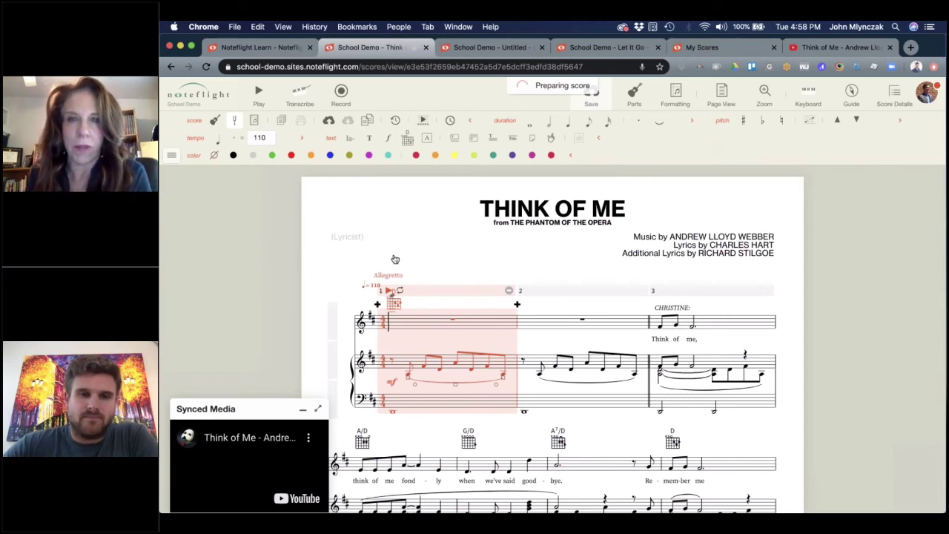
click(411, 205)
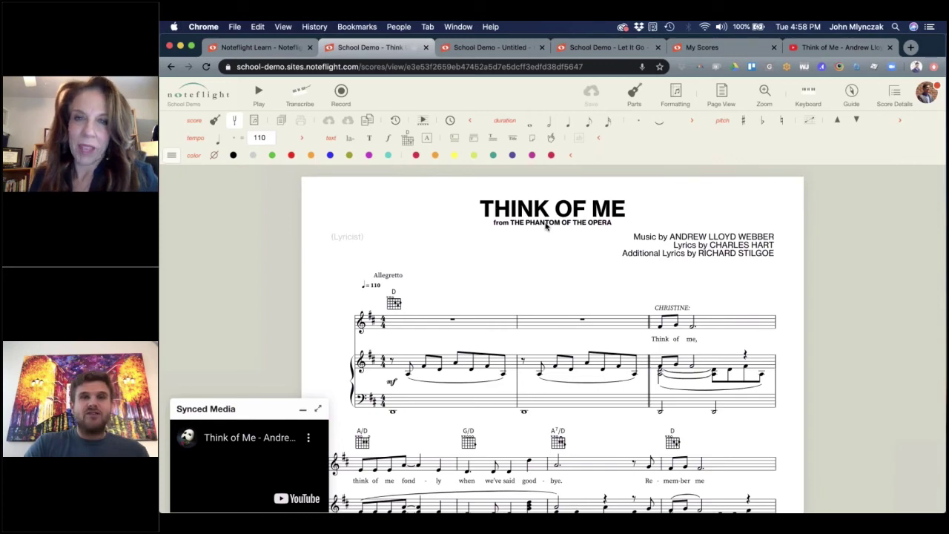
Step: Play the score with its synced video from the beginning through the second system and pause playback
click(259, 92)
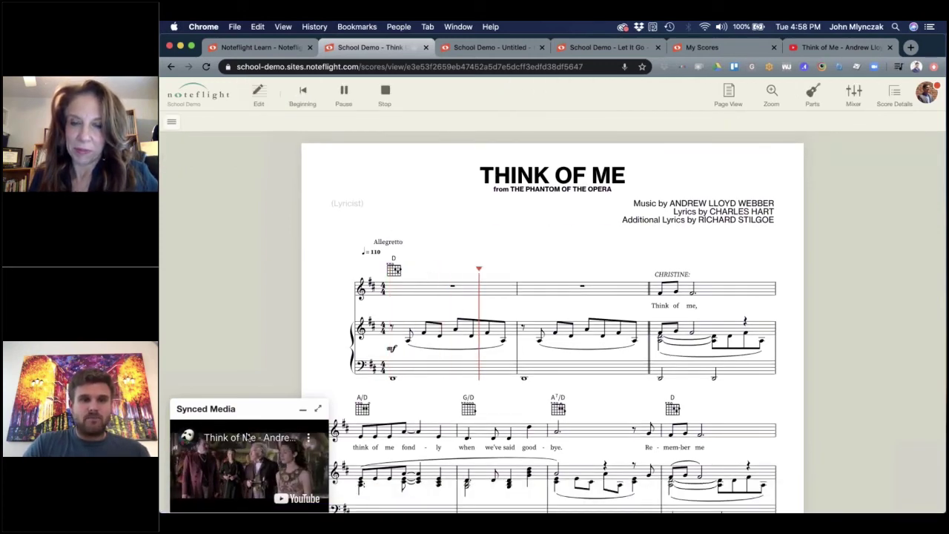
click(574, 439)
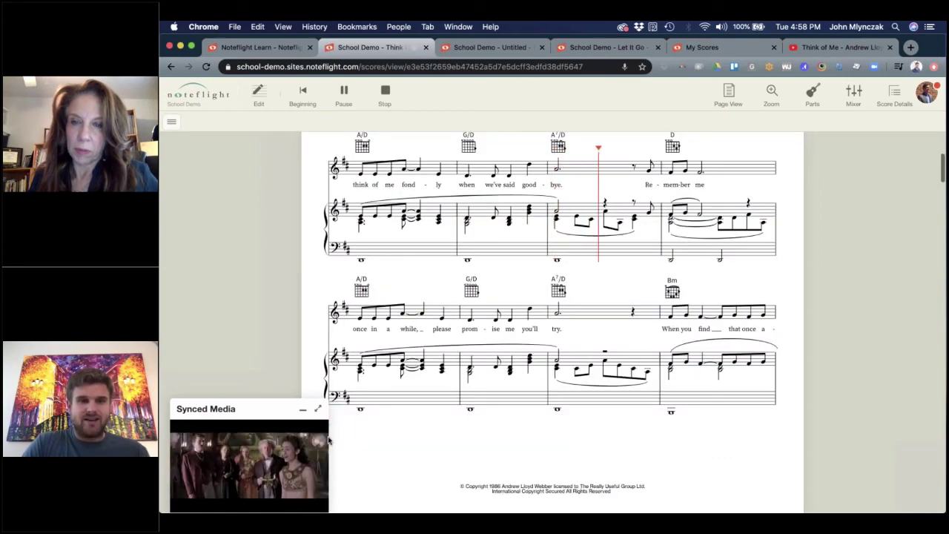
key(space)
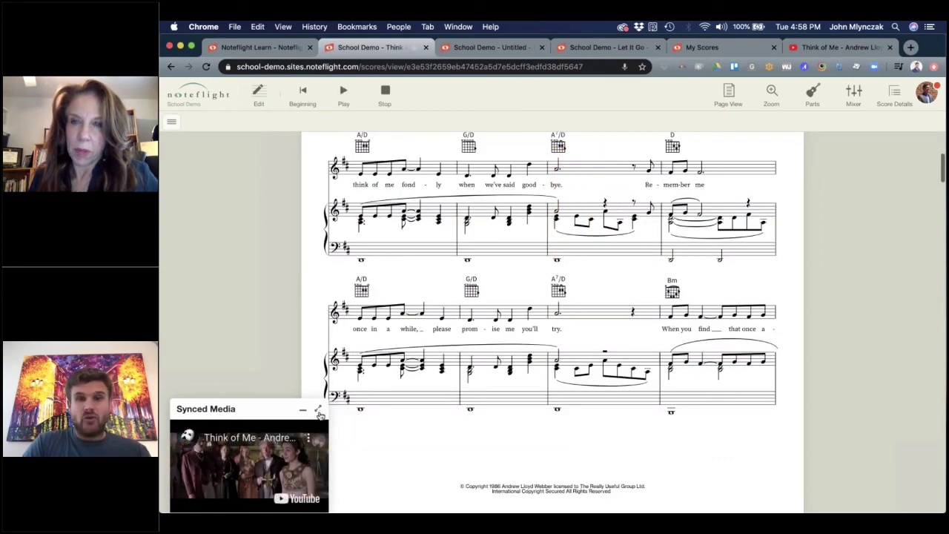
Step: Minimize the Synced Media player, replay the score from measure 1 and restore the player during playback
click(303, 410)
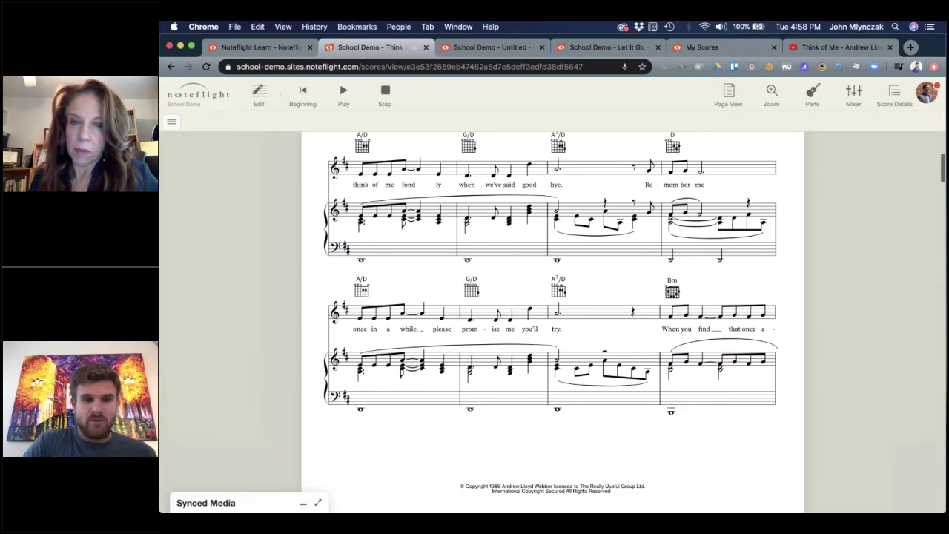
scroll(420, 222, up, 5)
click(421, 213)
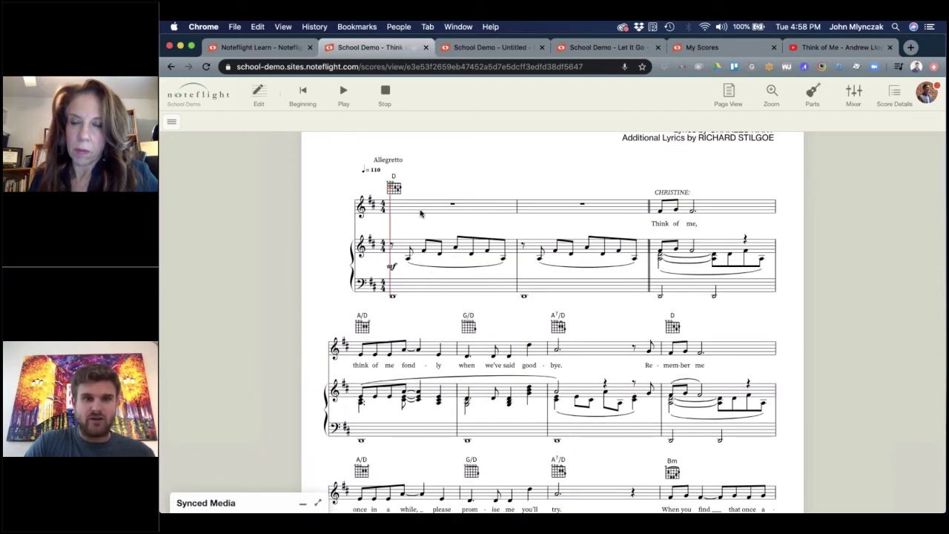
key(space)
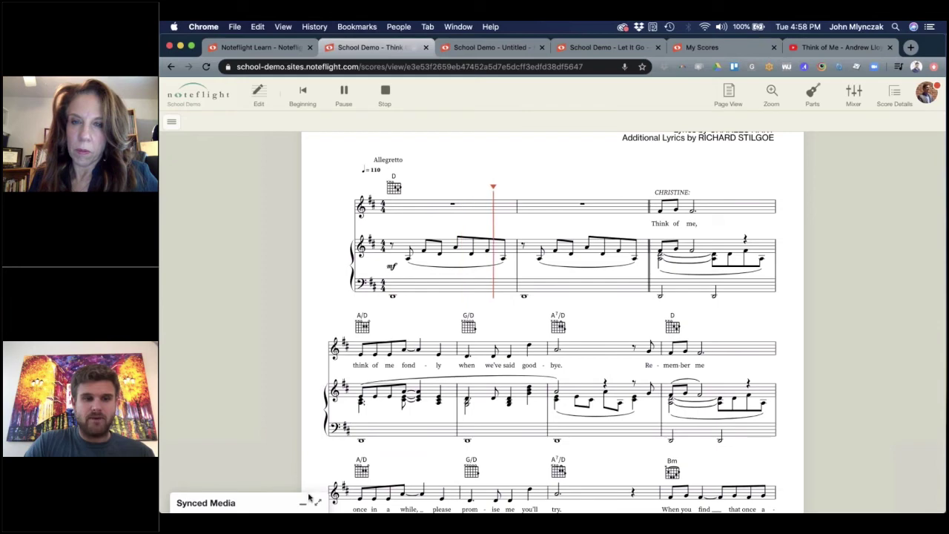
click(303, 501)
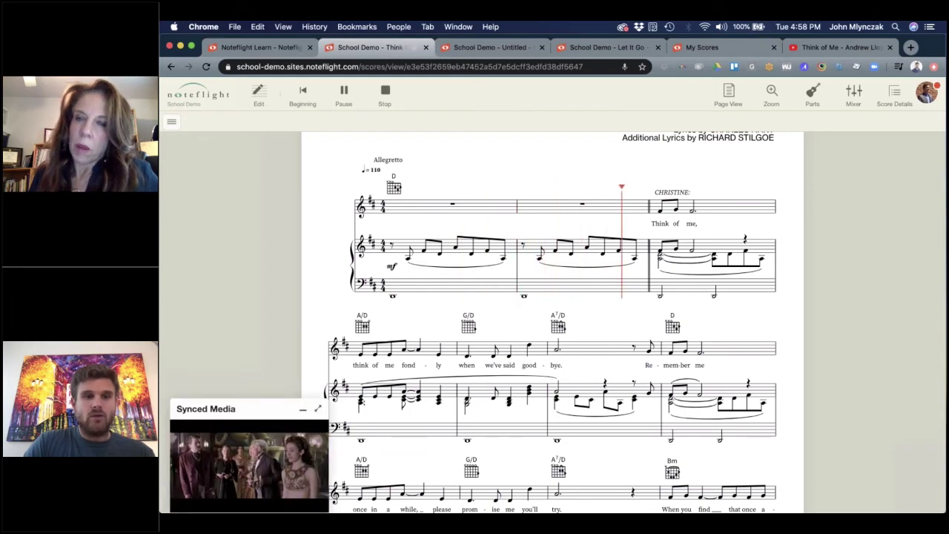
Step: Expand the synced video above the score, enlarge its pane slightly and switch the score to Strip View
click(317, 408)
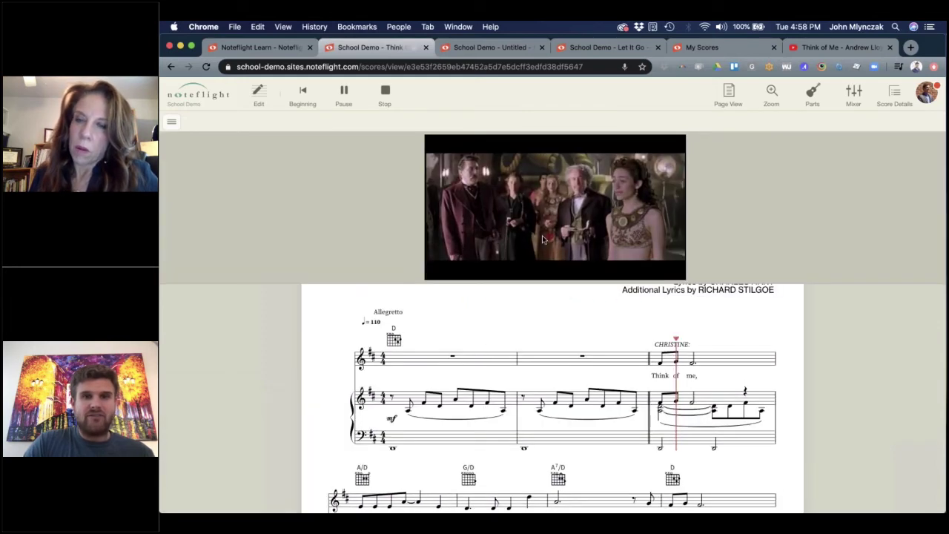
click(521, 174)
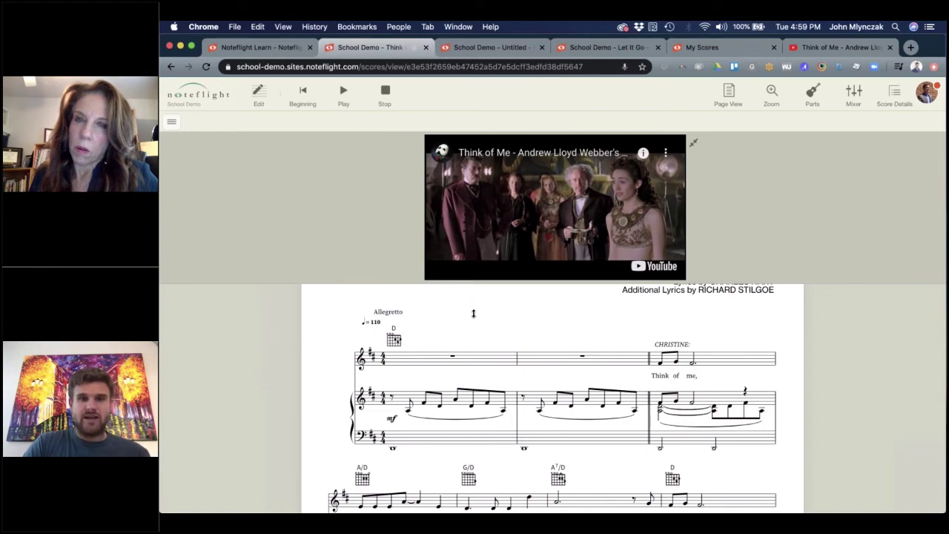
drag(473, 313, 501, 296)
click(738, 103)
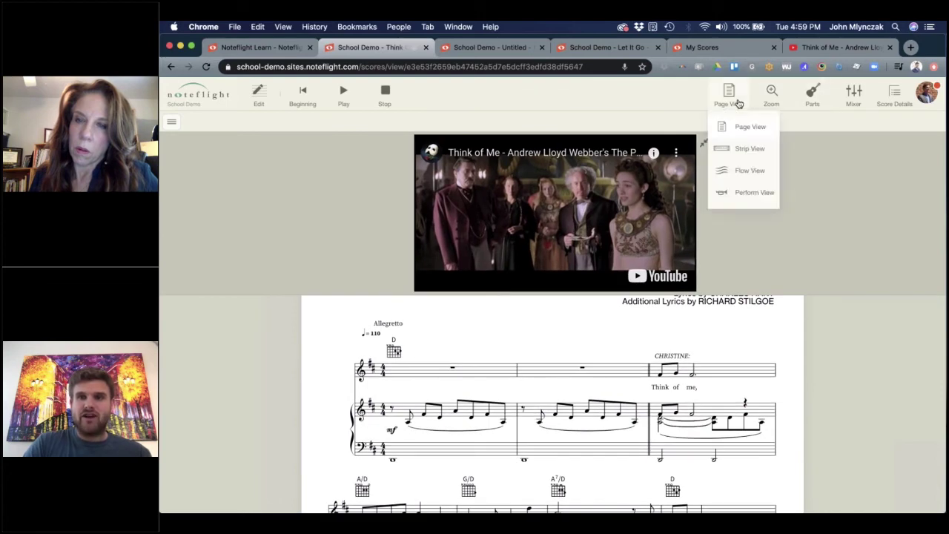
click(745, 149)
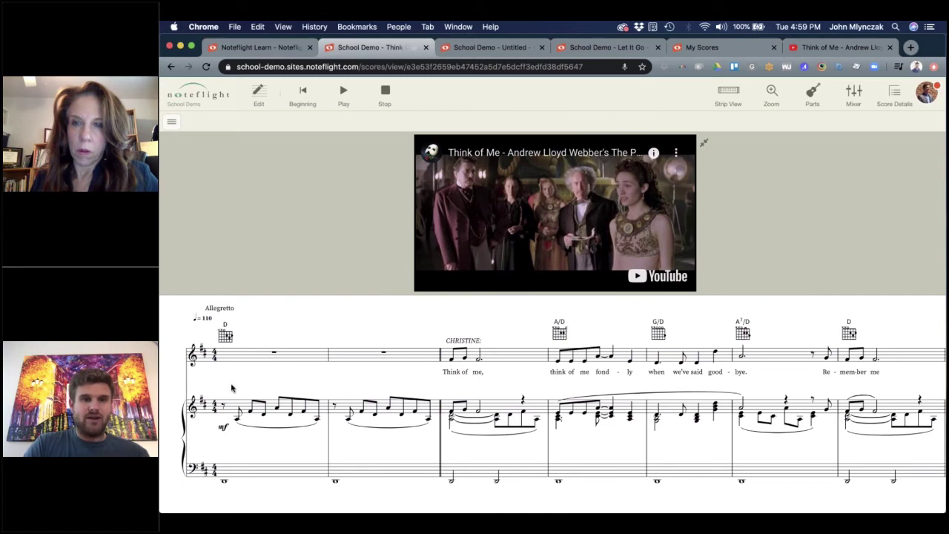
Step: Play the score from the beginning in Strip View with the enlarged video and stop playback
click(303, 96)
click(345, 99)
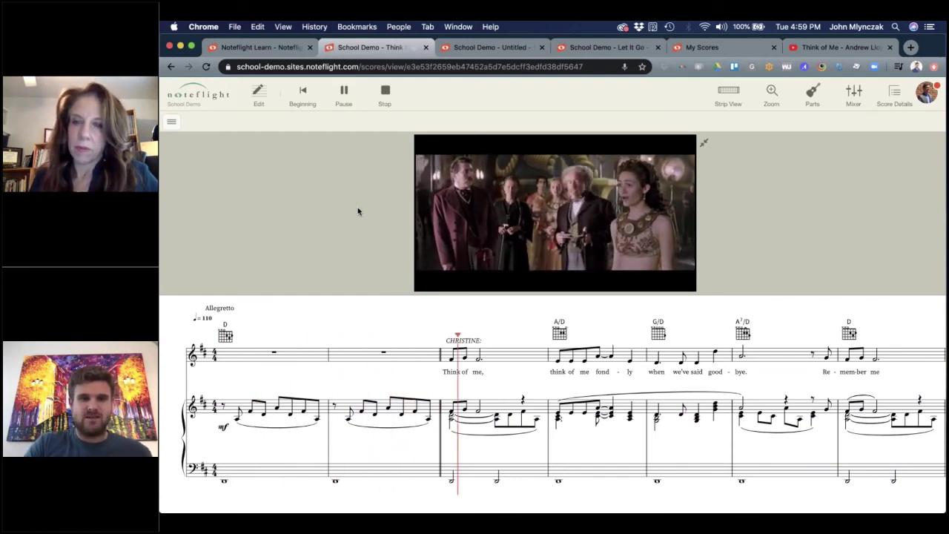
click(386, 100)
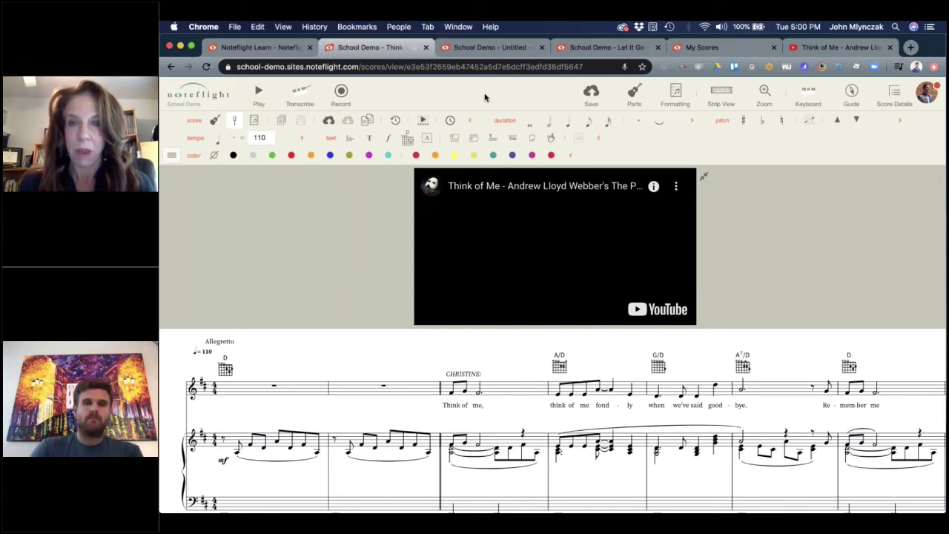
Step: Resize the video pane above the score and save the Think of Me score
drag(374, 325, 371, 298)
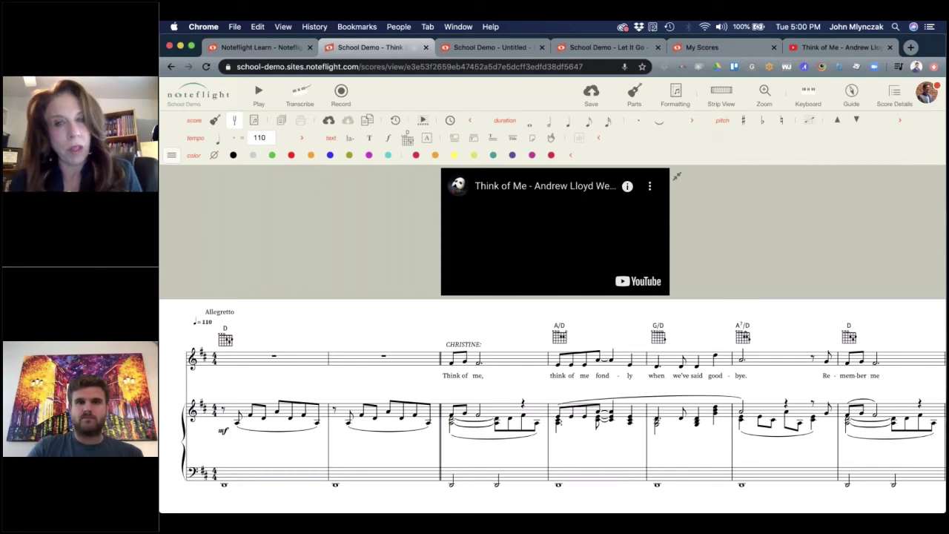
click(590, 98)
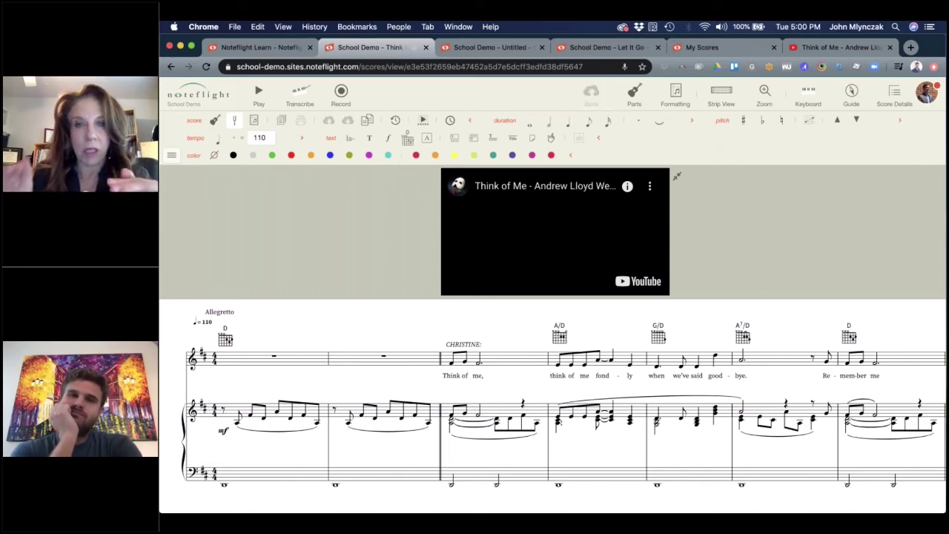
click(677, 176)
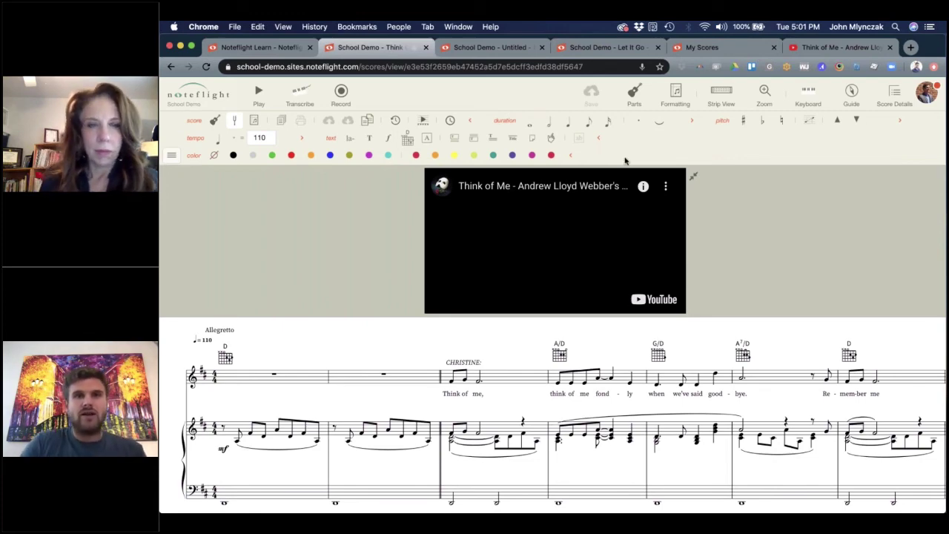
Step: Duplicate the Erase The Classroom Walls drum score and retitle the copy "2 Part Perc Template"
click(497, 47)
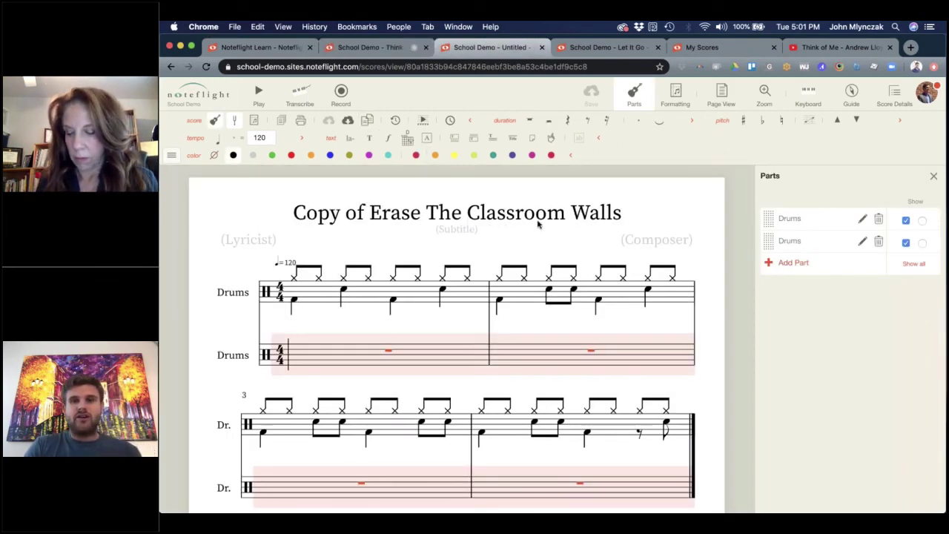
click(636, 201)
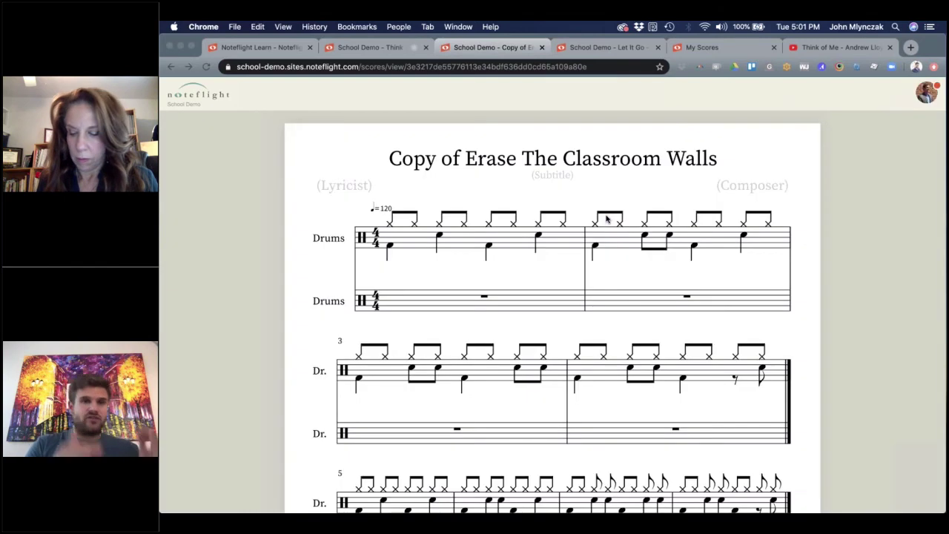
click(530, 215)
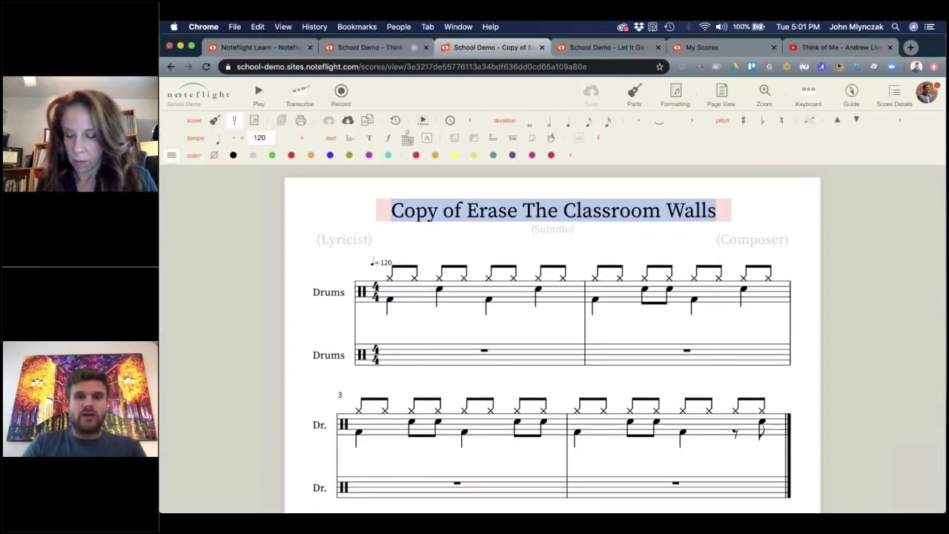
text(2 Pa)
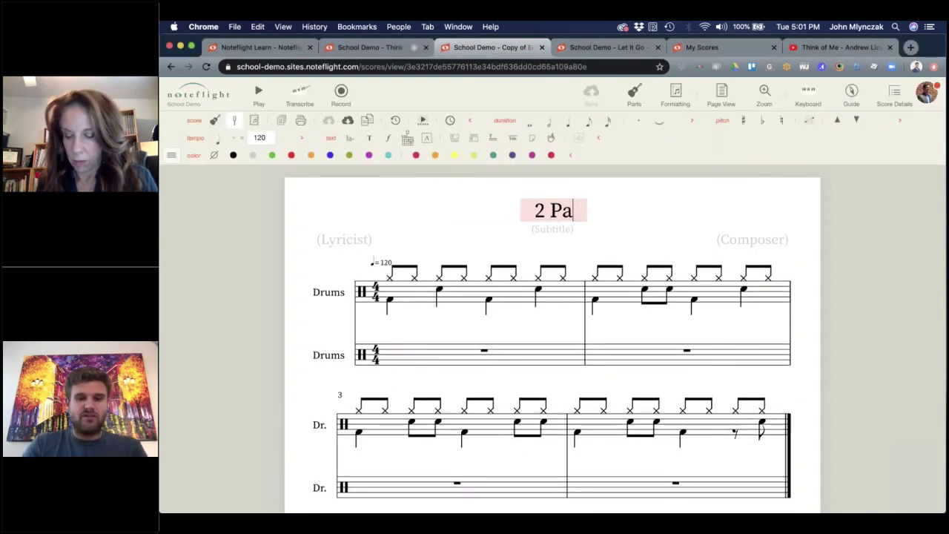
text(rt Perc Template)
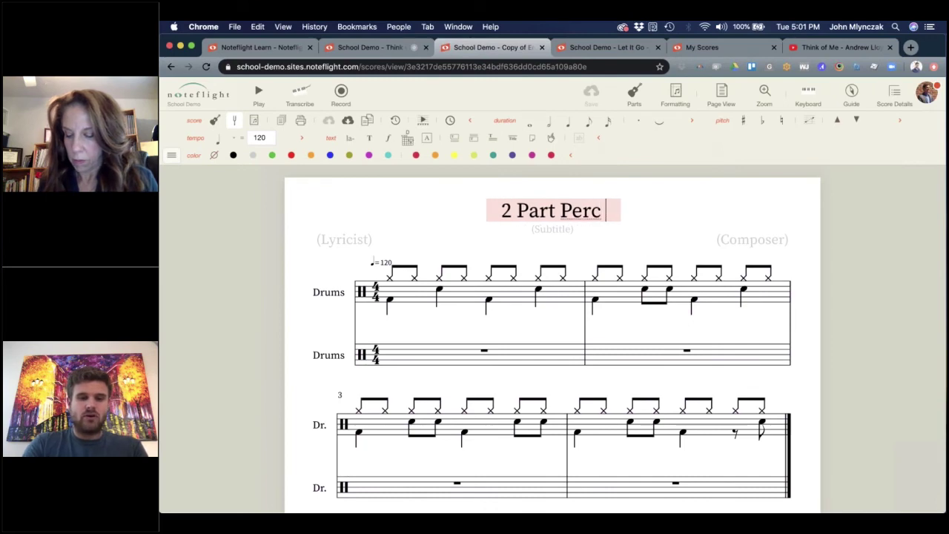
click(697, 209)
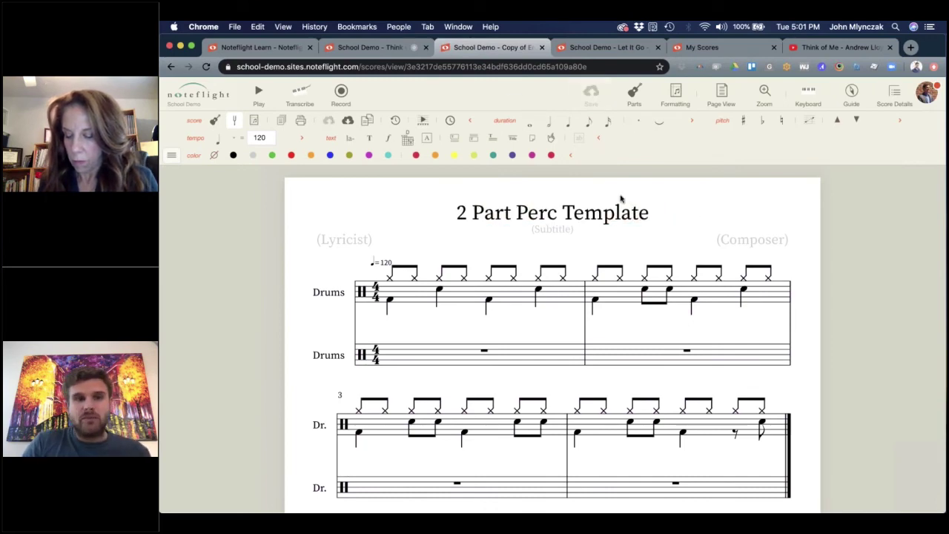
Step: Duplicate the 2 Part Perc Template score as "Copy of 2 Part Perc Template"
click(366, 123)
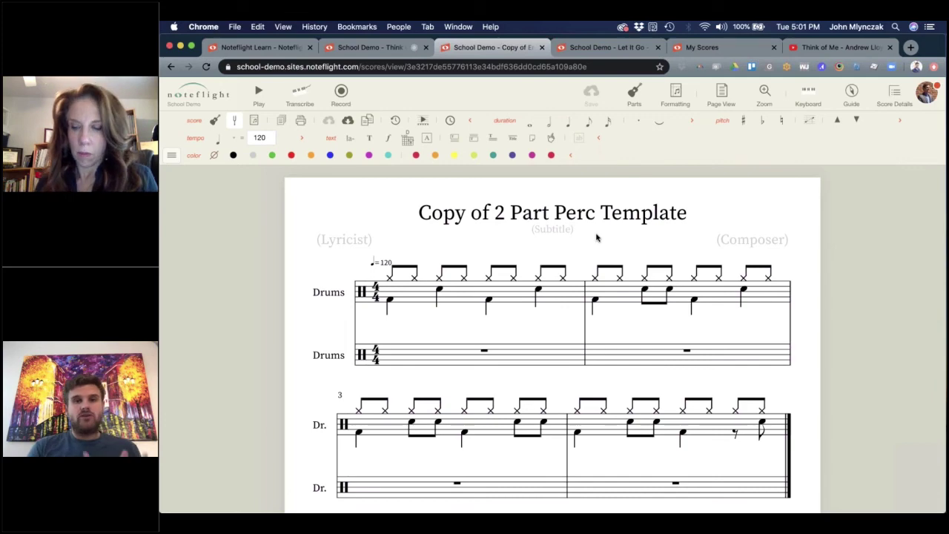
click(649, 201)
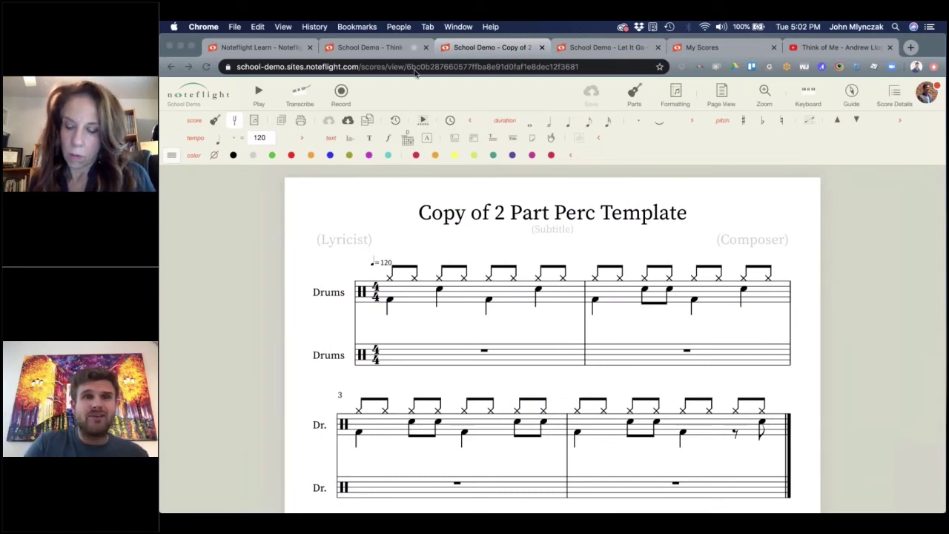
Step: Return to the Think of Me score, examine the sharing options in its Score Details and close them
click(387, 51)
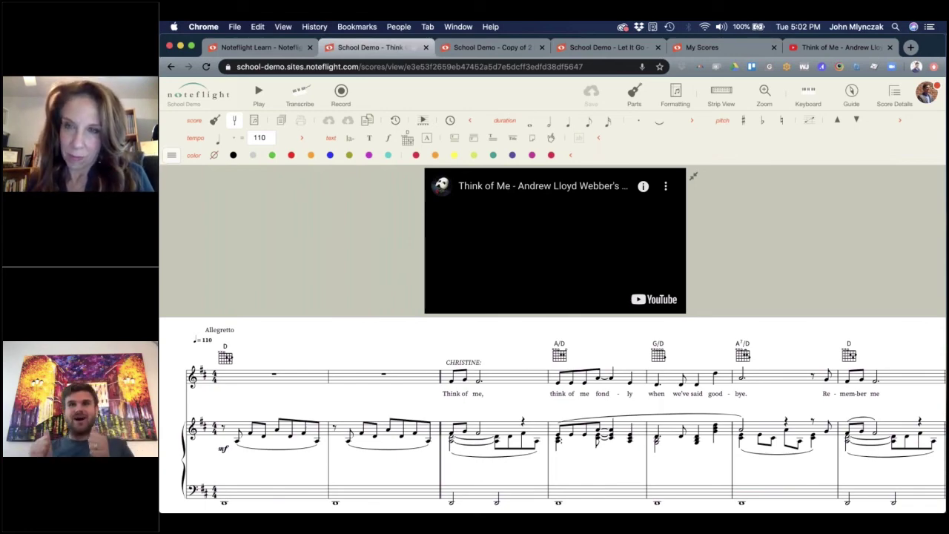
click(894, 92)
click(834, 412)
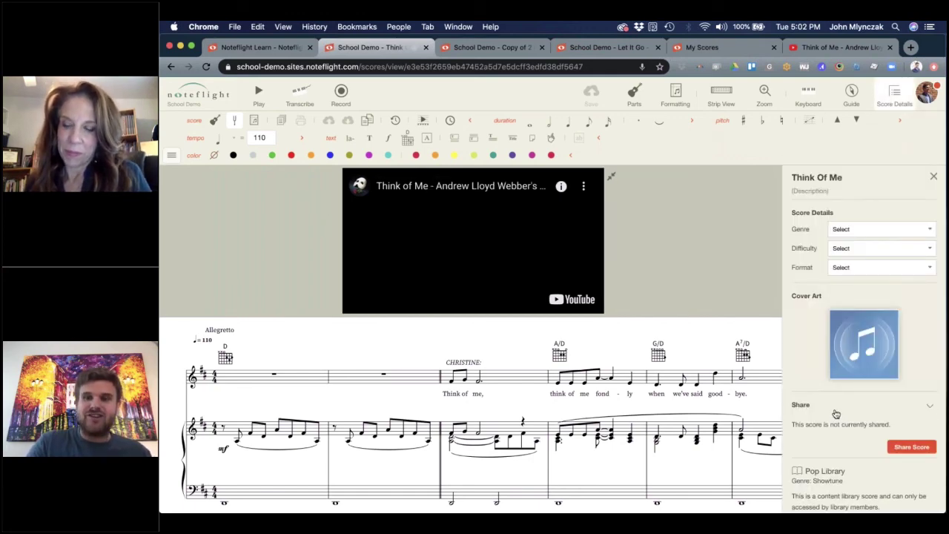
click(836, 413)
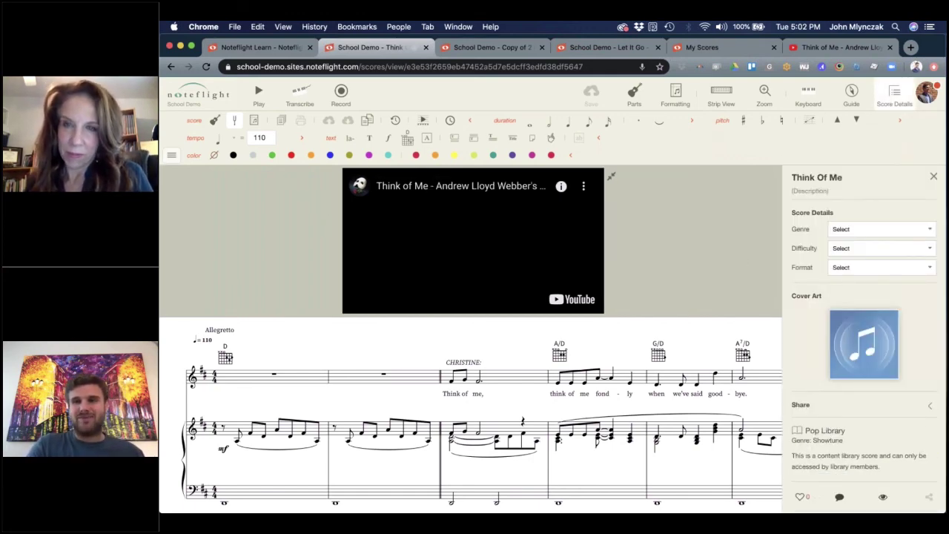
click(931, 177)
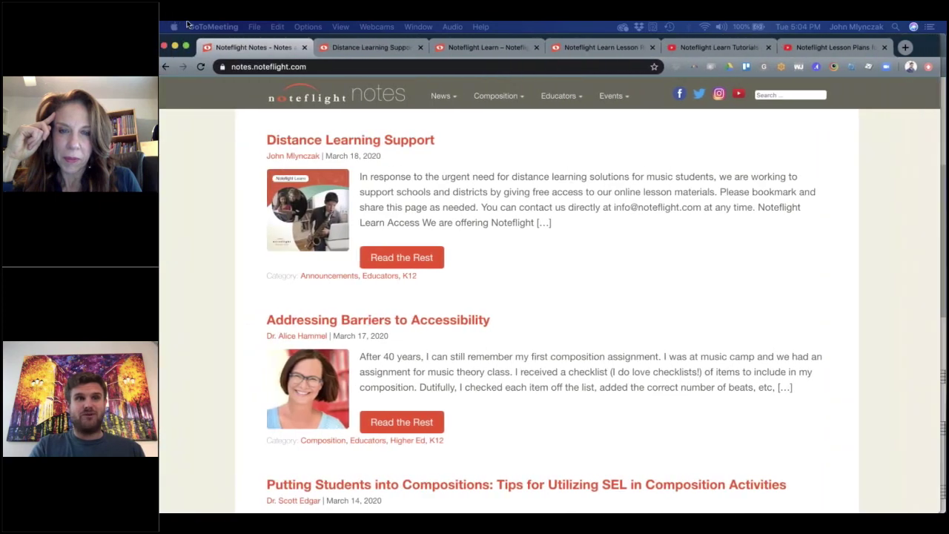
Step: Switch to the Noteflight Notes website and view the Distance Learning Support article from its beginning
click(221, 48)
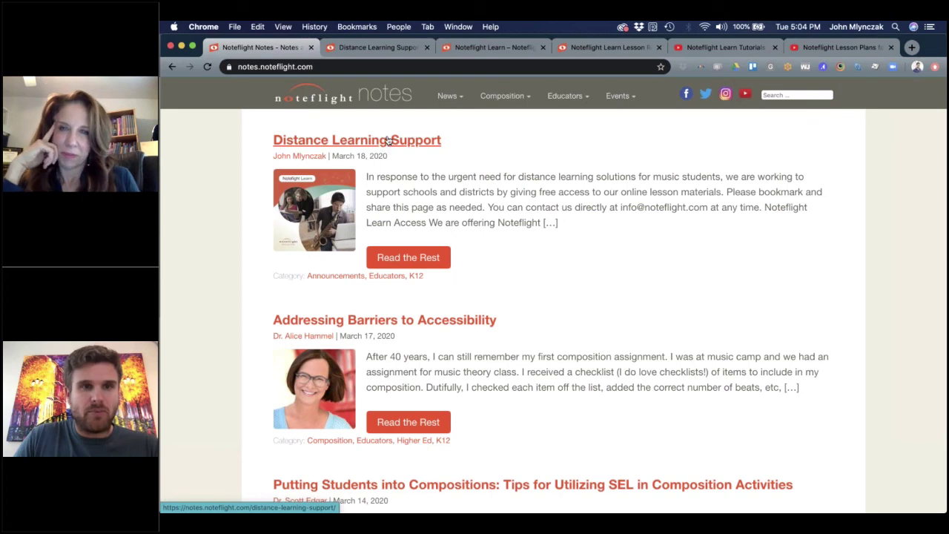
click(377, 47)
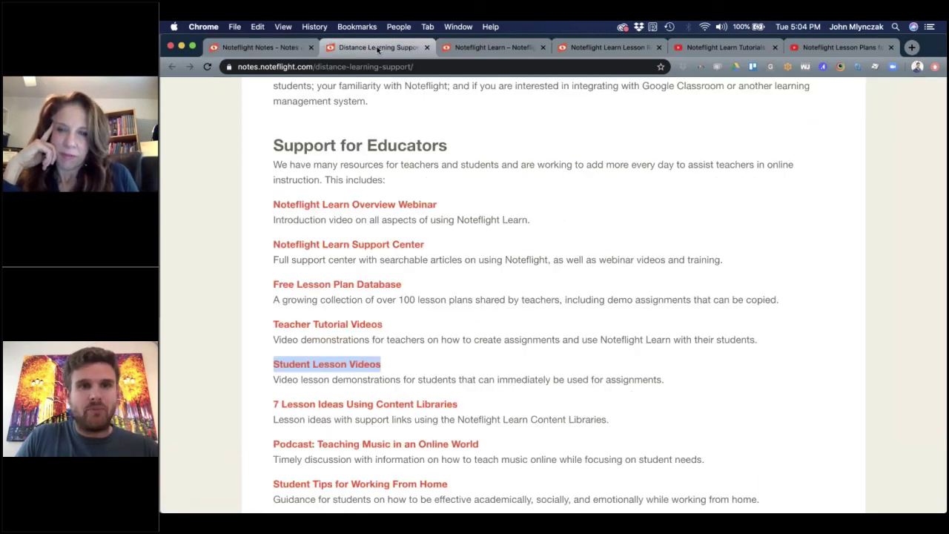
scroll(438, 286, up, 8)
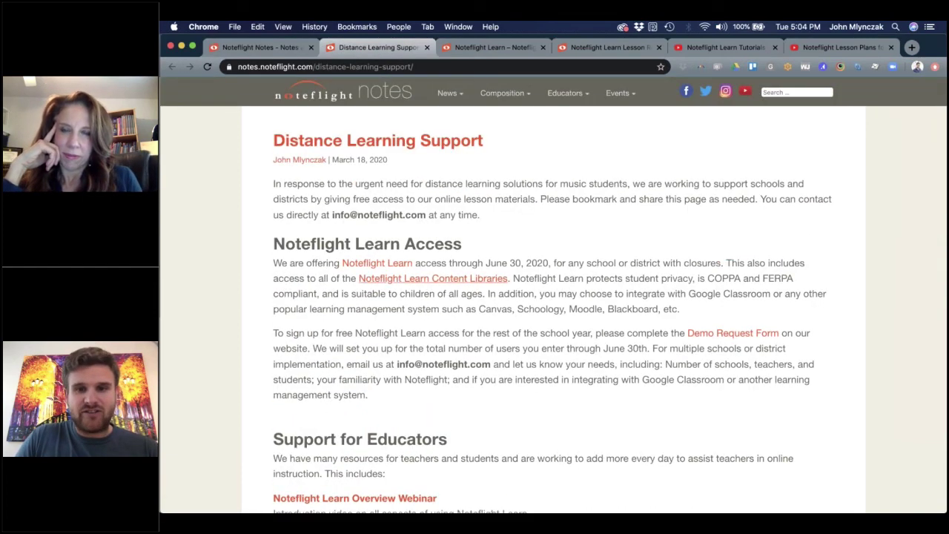
Step: Read the Noteflight Learn Access details and the Support for Educators resource list in the Distance Learning Support article
scroll(701, 335, down, 1)
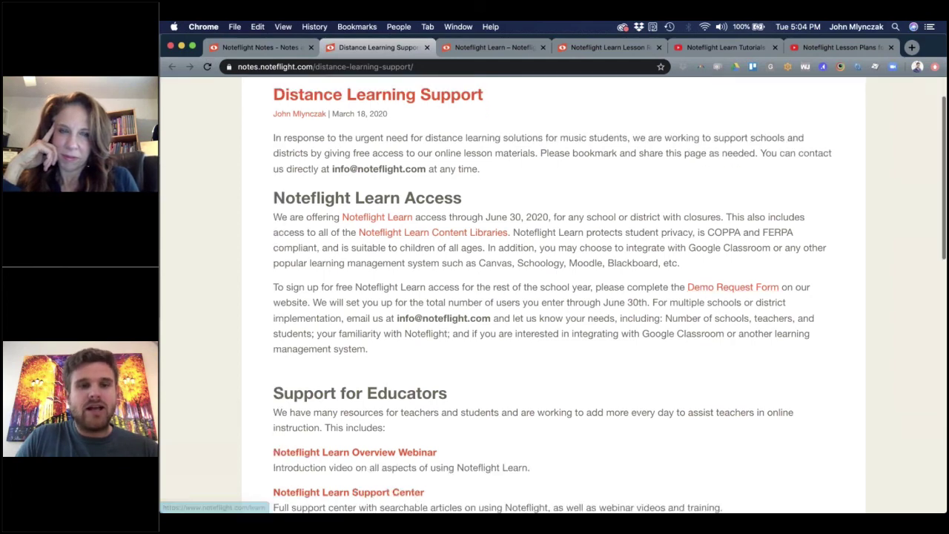
scroll(376, 217, down, 6)
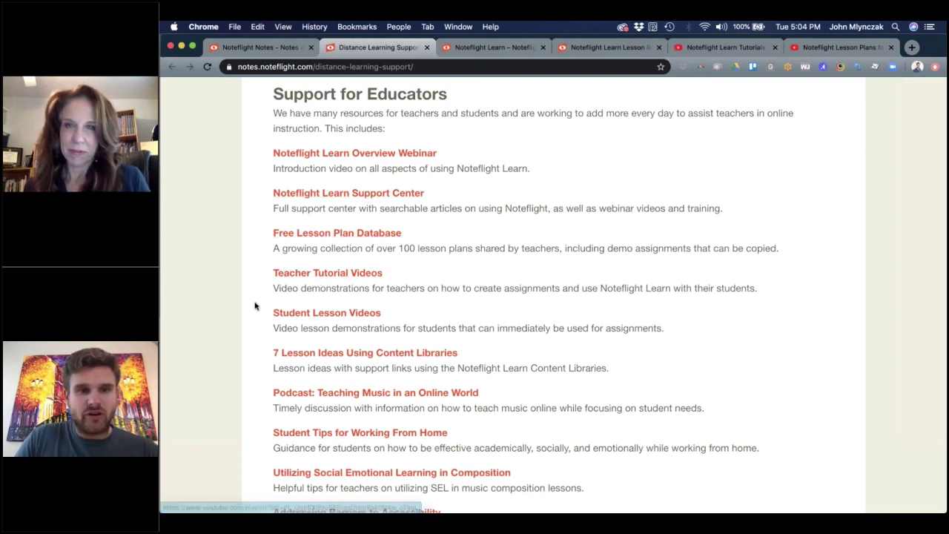
scroll(333, 319, down, 2)
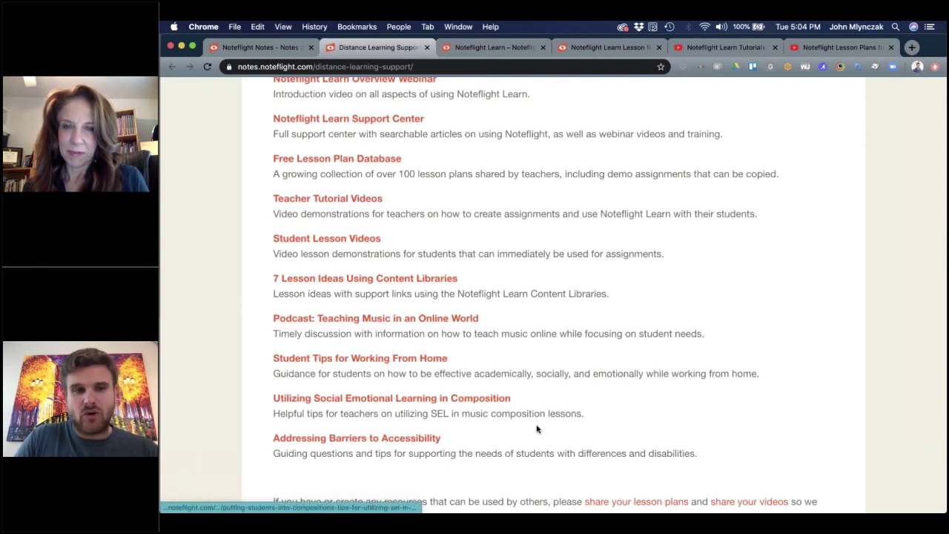
scroll(537, 429, up, 1)
Step: View the Help Center's Noteflight Learn category, visit the Help Center home page and reopen the Noteflight Learn category
click(508, 48)
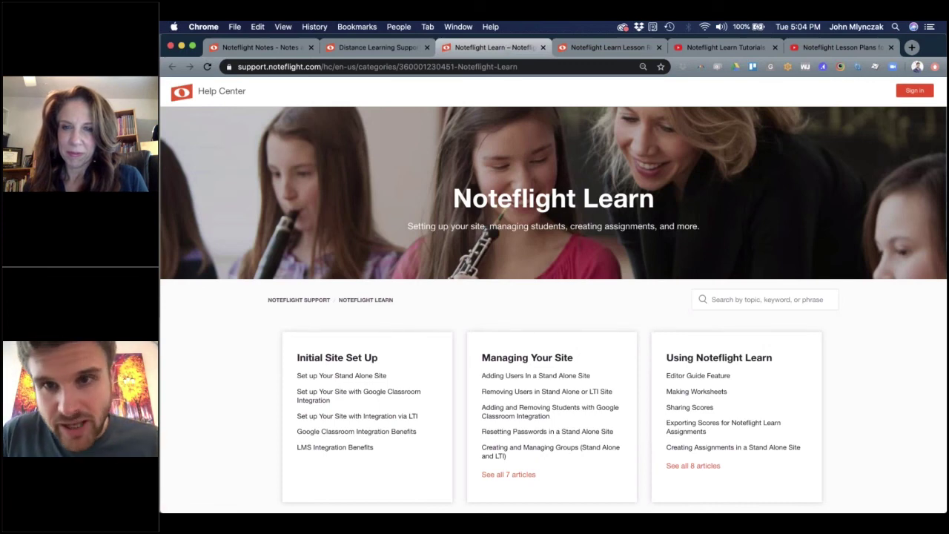
scroll(553, 297, down, 1)
scroll(551, 341, down, 3)
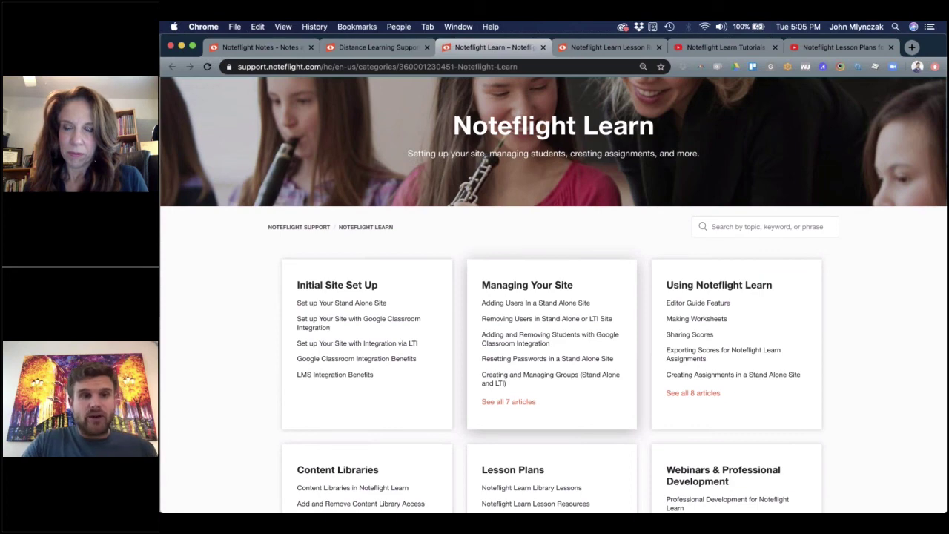
key(super+r)
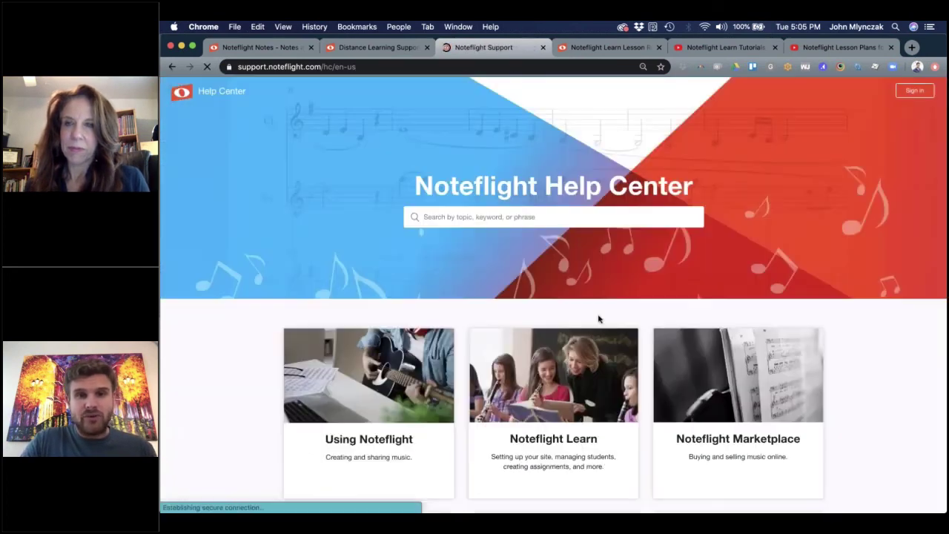
scroll(420, 123, down, 1)
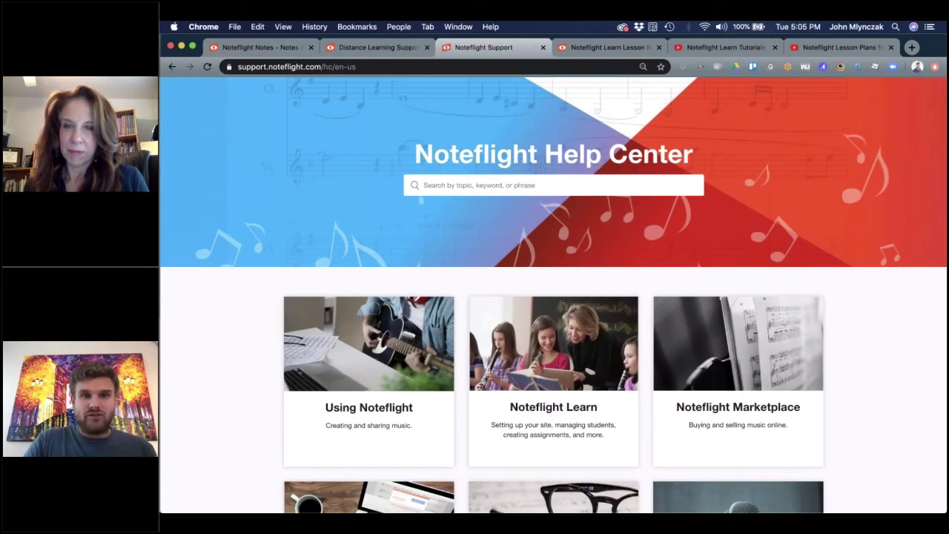
scroll(563, 330, down, 2)
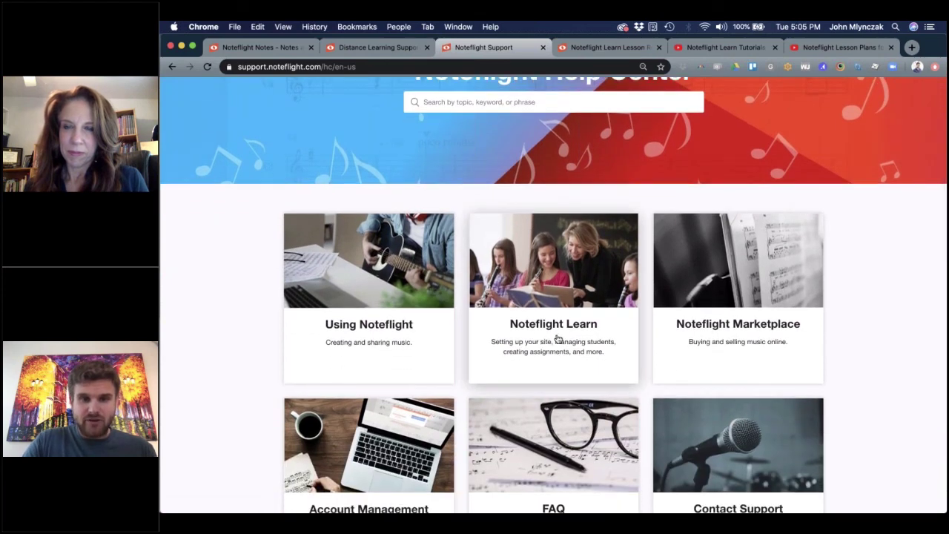
click(560, 334)
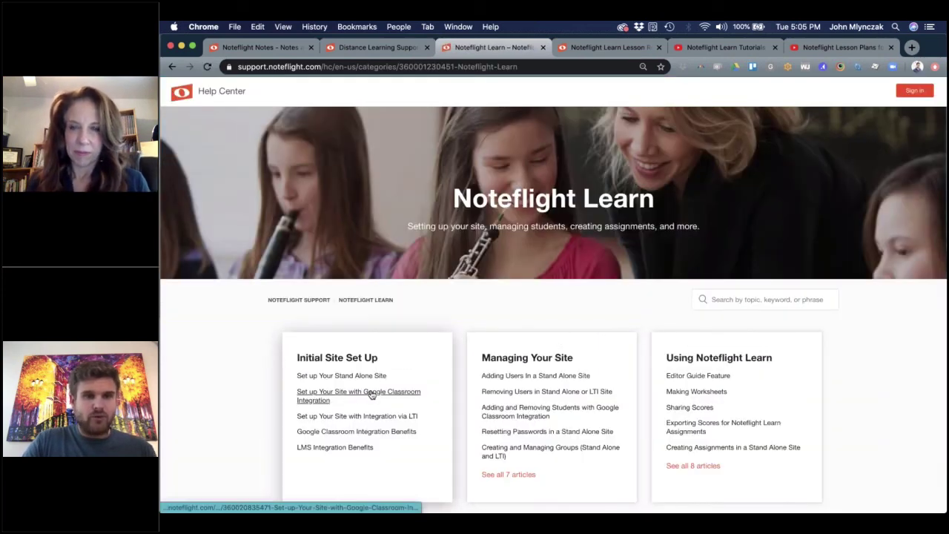
Step: Open the article "Set up Your Site with Google Classroom Integration", skim its instructions and expand the Managing Your Site article list
click(372, 395)
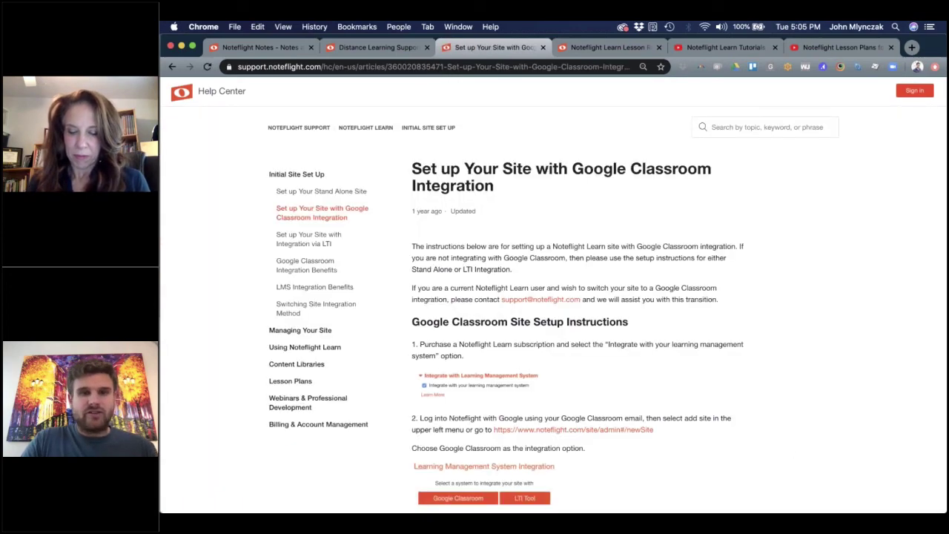
scroll(539, 358, down, 3)
scroll(539, 358, down, 9)
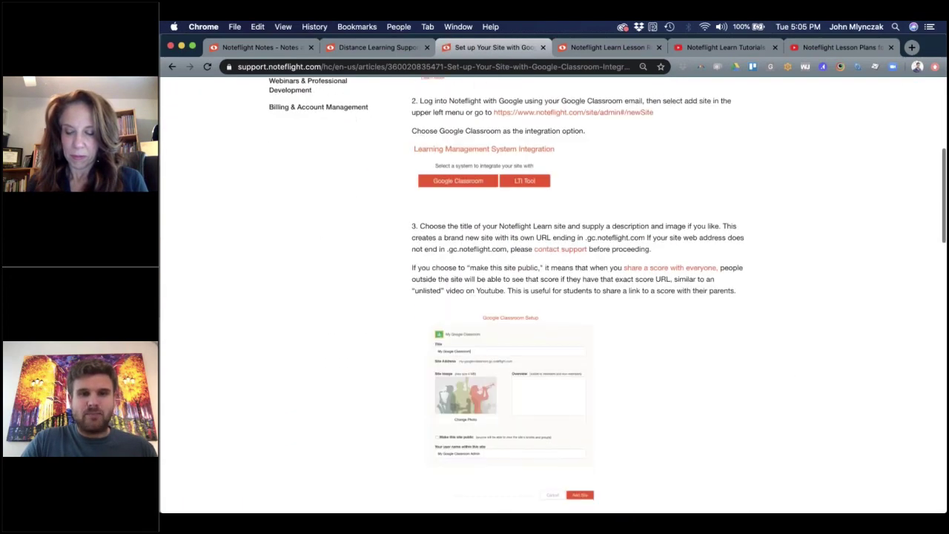
scroll(539, 358, up, 10)
scroll(376, 322, up, 2)
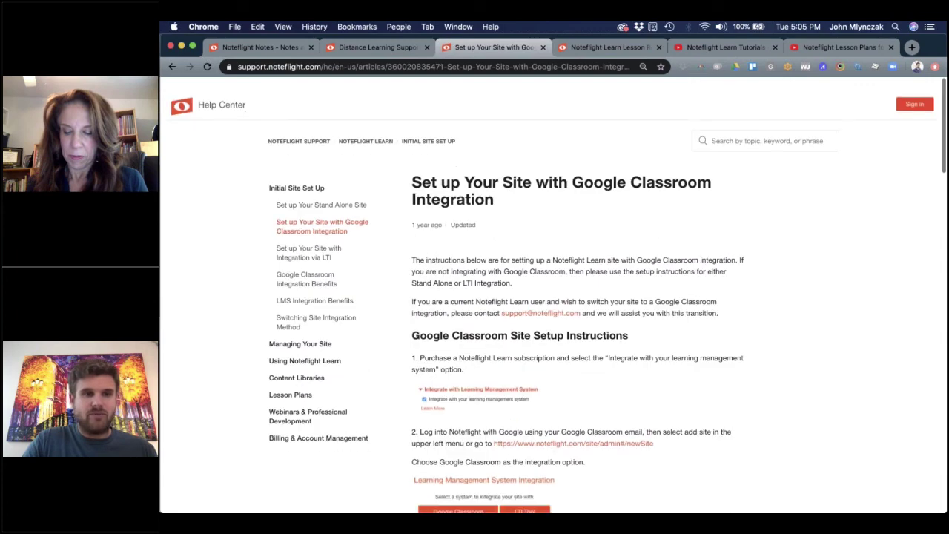
click(376, 322)
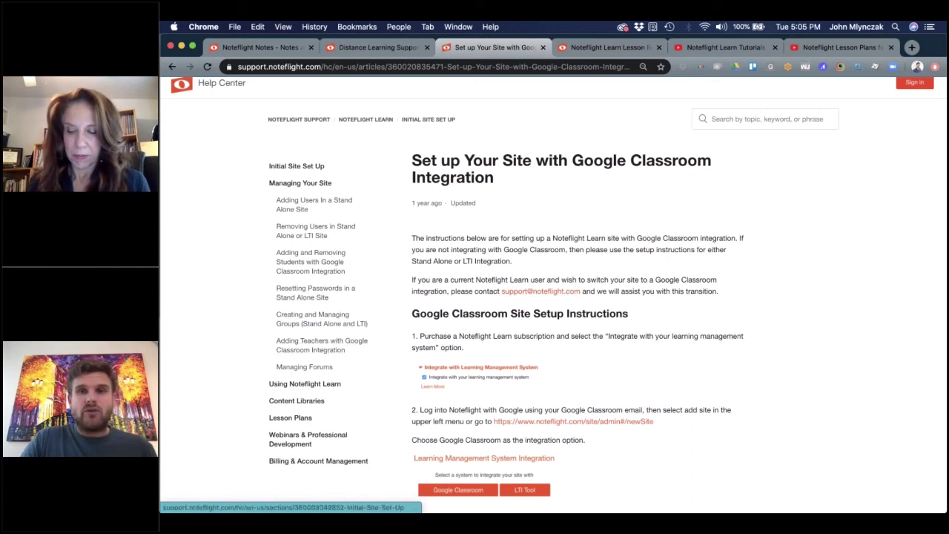
Step: Search the Help Center for "google", look over the results and return to the Help Center home page
click(741, 119)
text(google)
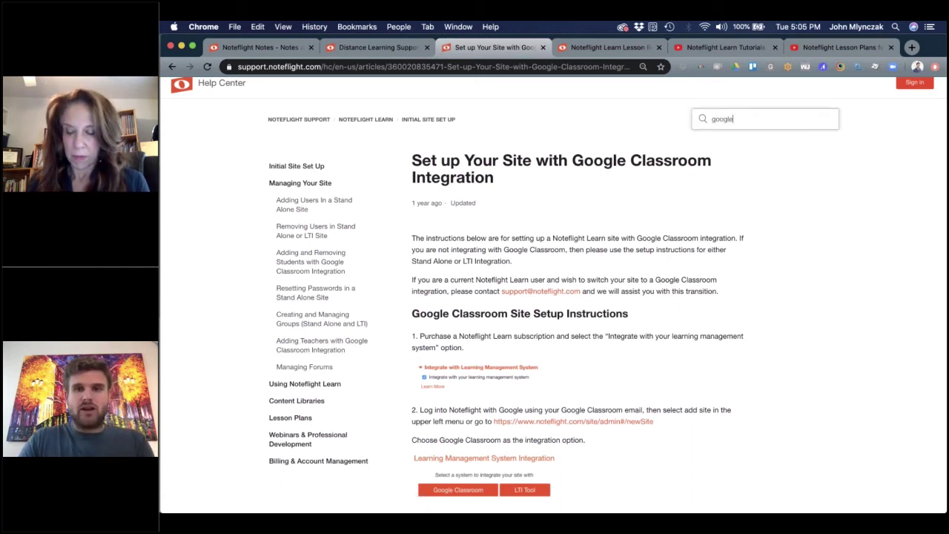
key(Return)
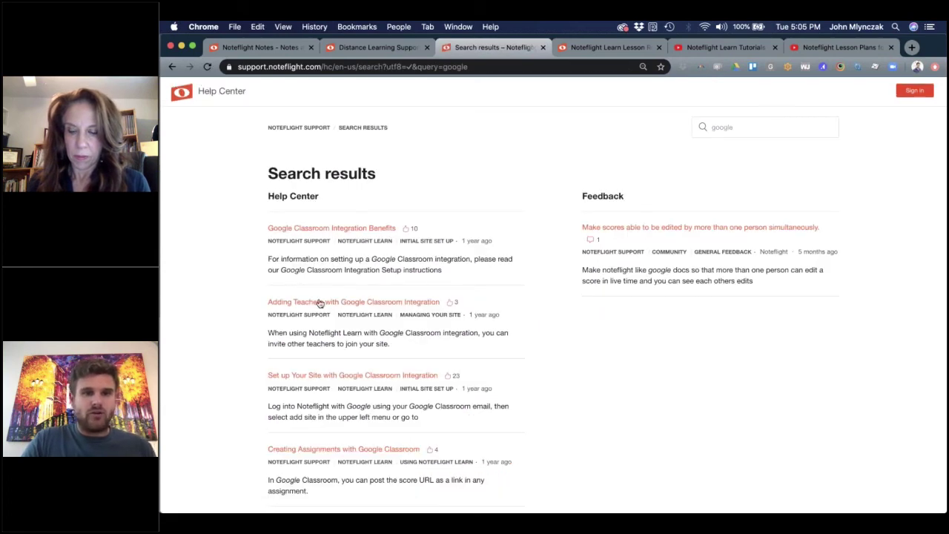
scroll(462, 387, down, 2)
scroll(548, 349, up, 3)
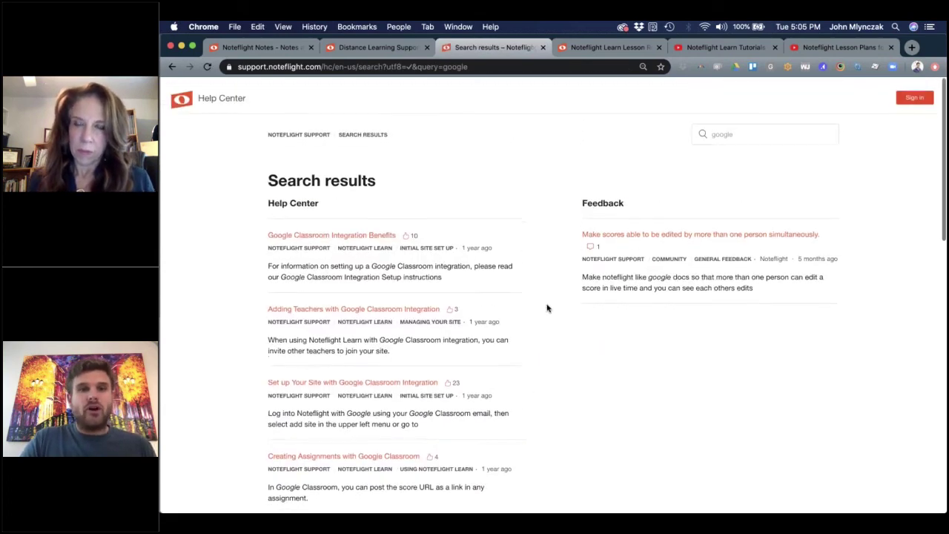
click(312, 127)
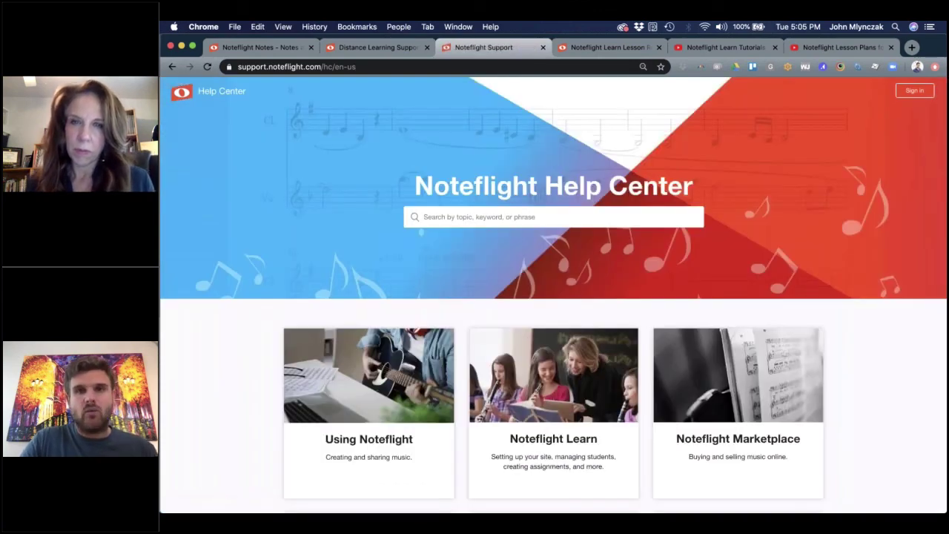
Step: Switch to the Noteflight Learn Lesson Resources database and browse its lesson plans
click(608, 47)
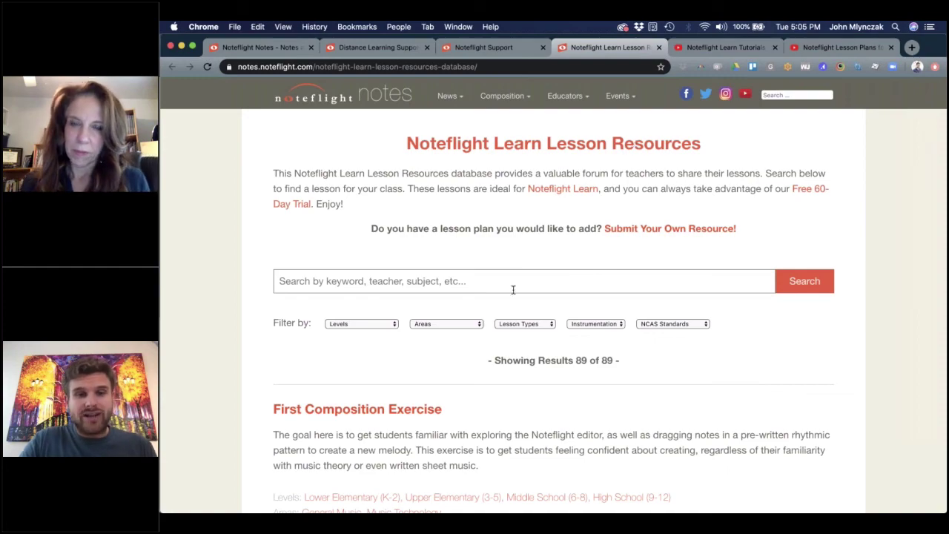
scroll(512, 289, down, 15)
scroll(512, 297, down, 20)
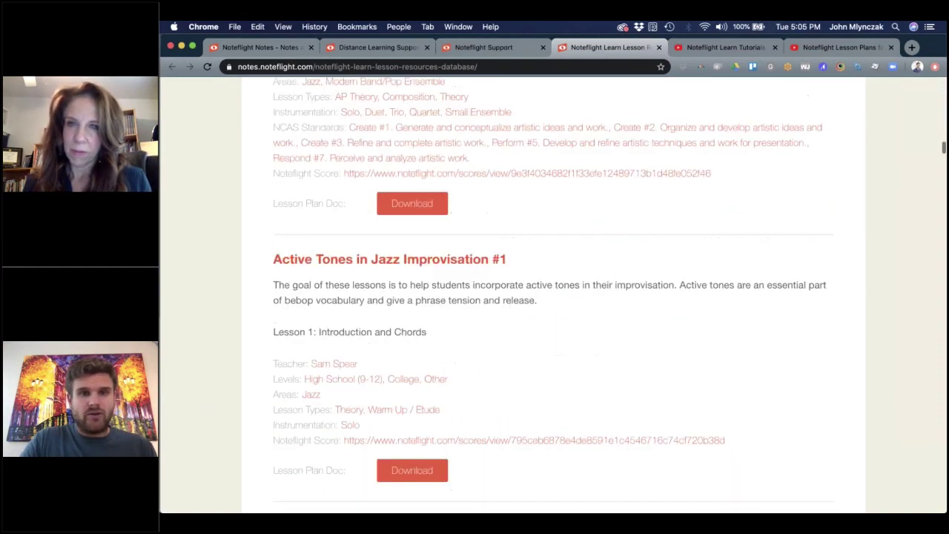
scroll(382, 272, up, 20)
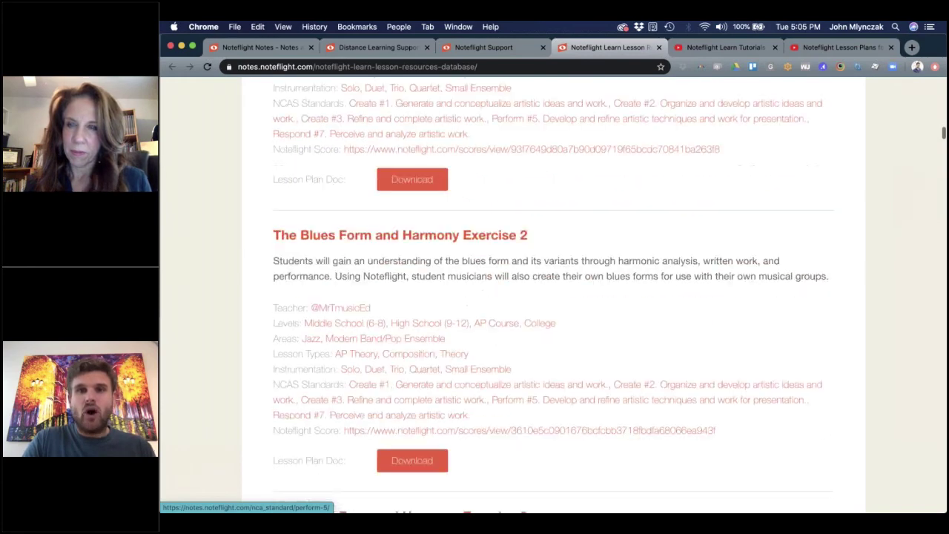
Step: Filter the lesson resources by the Upper Elementary (3-5) level and reset the level filter
click(383, 272)
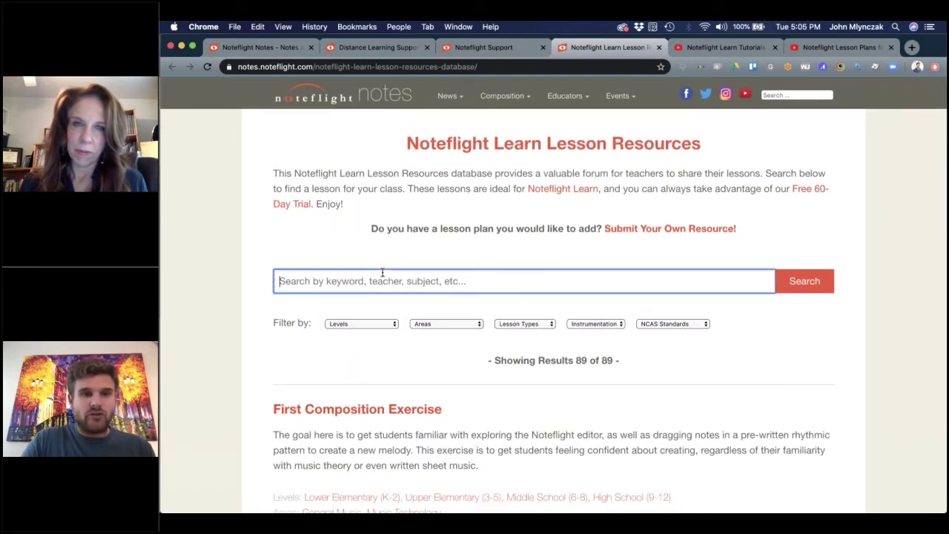
click(349, 325)
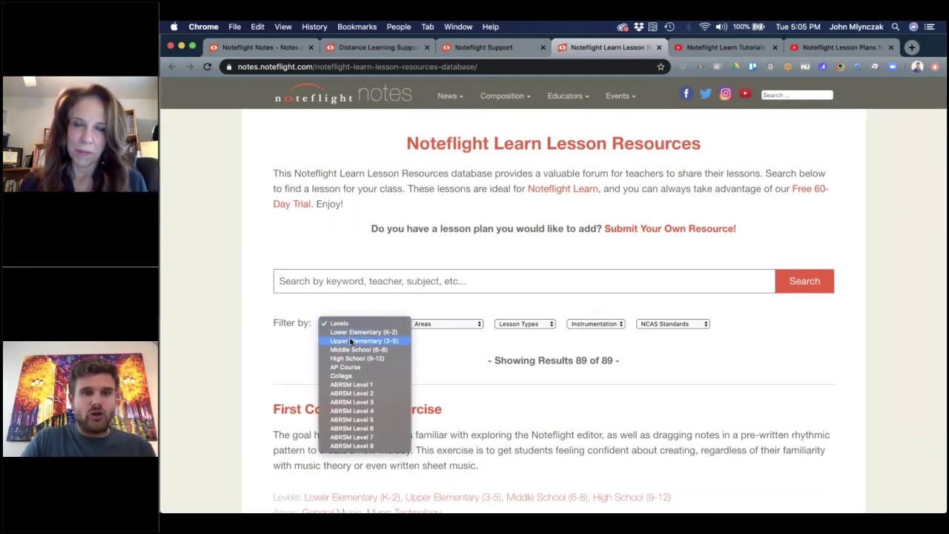
click(351, 341)
scroll(444, 350, down, 1)
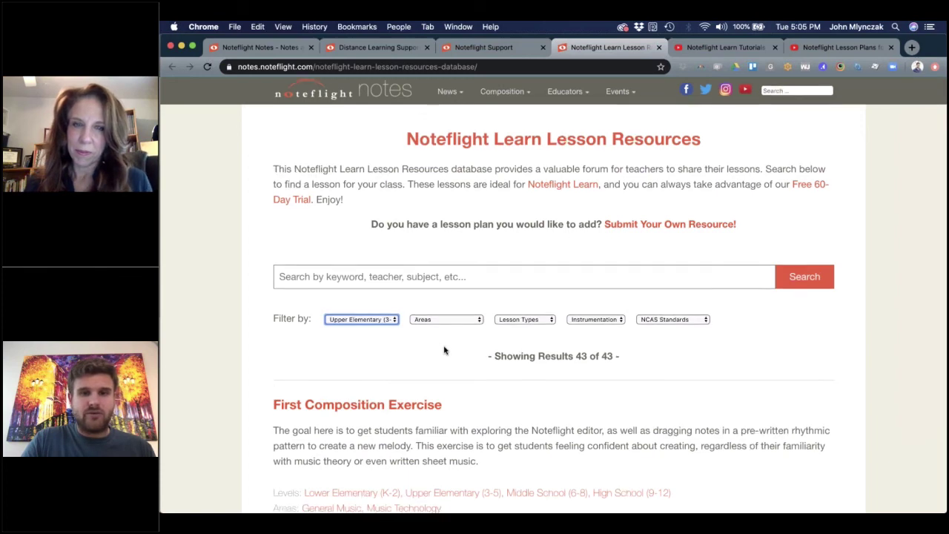
scroll(444, 350, down, 2)
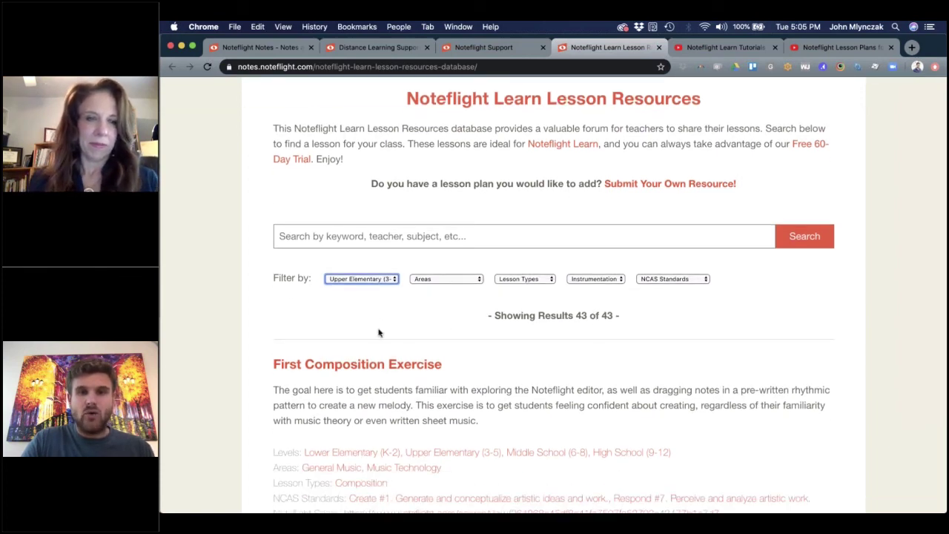
click(373, 278)
click(364, 261)
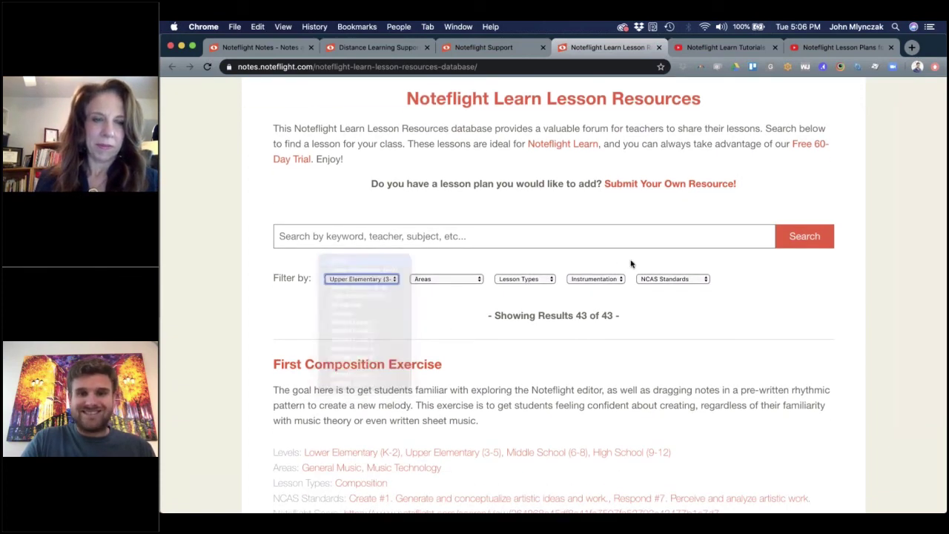
Step: Filter the lesson resources by the NCAS standard "Create #3. Refine and complete artistic work." and browse the matching lessons
click(652, 276)
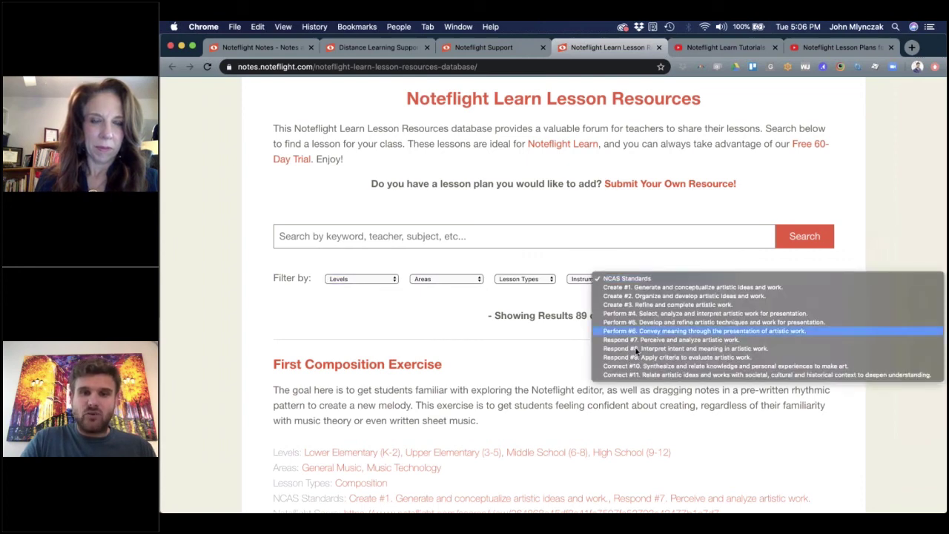
click(609, 304)
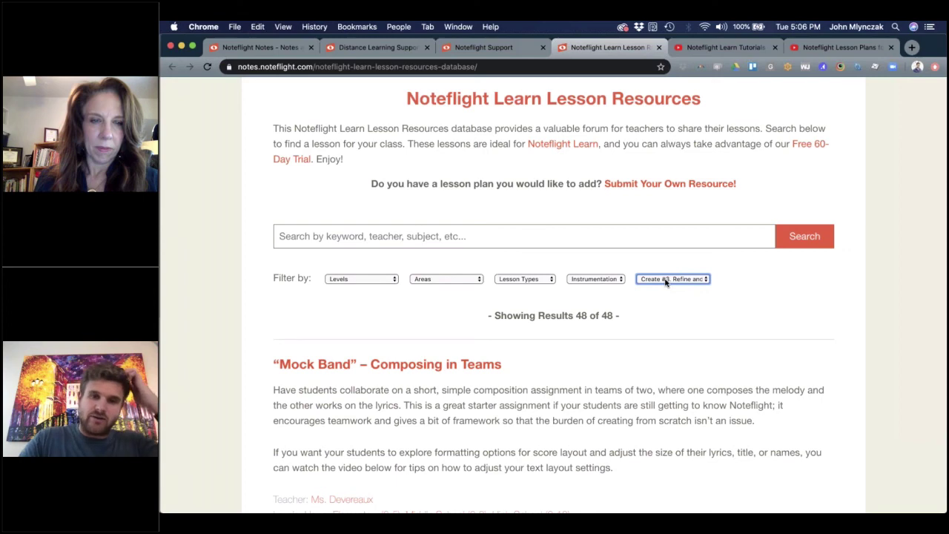
scroll(653, 286, down, 10)
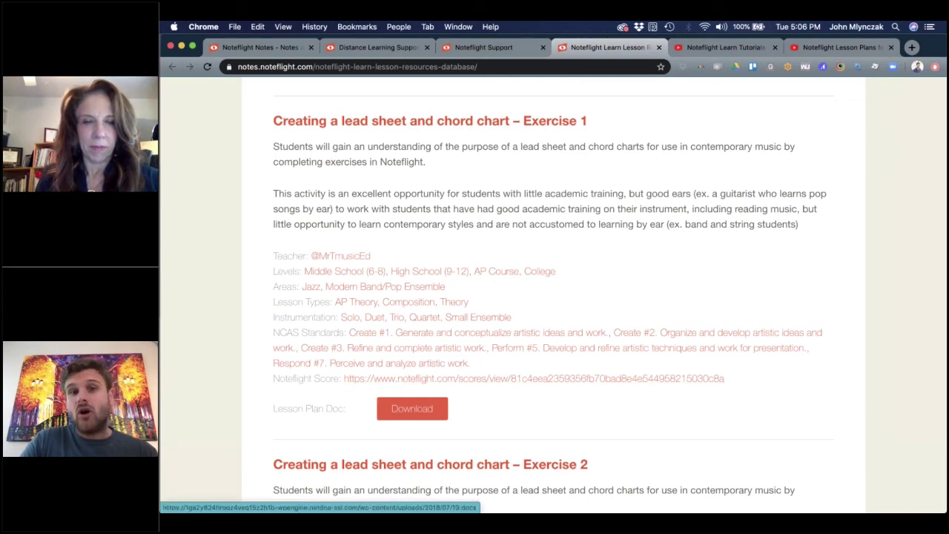
scroll(455, 418, up, 10)
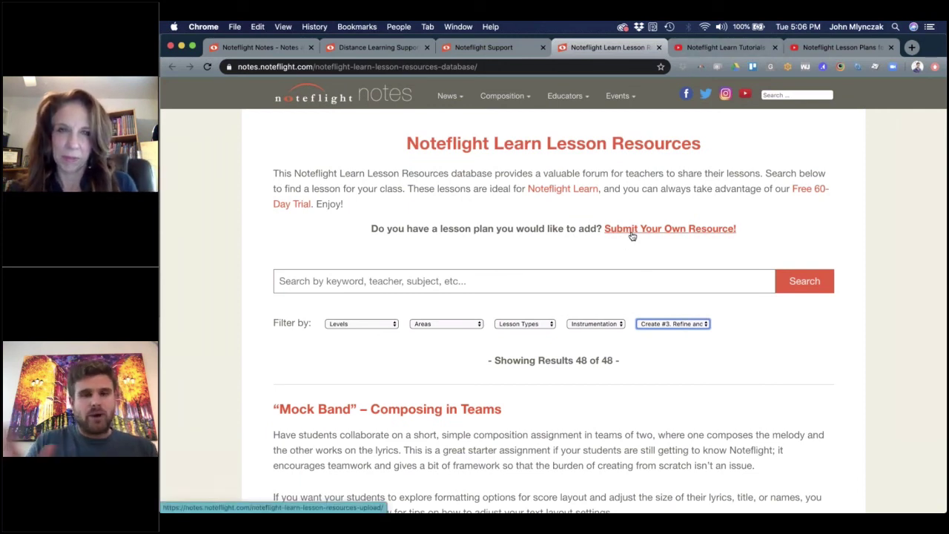
Step: View the Noteflight Learn Tutorials playlist on YouTube and look through its videos
click(699, 49)
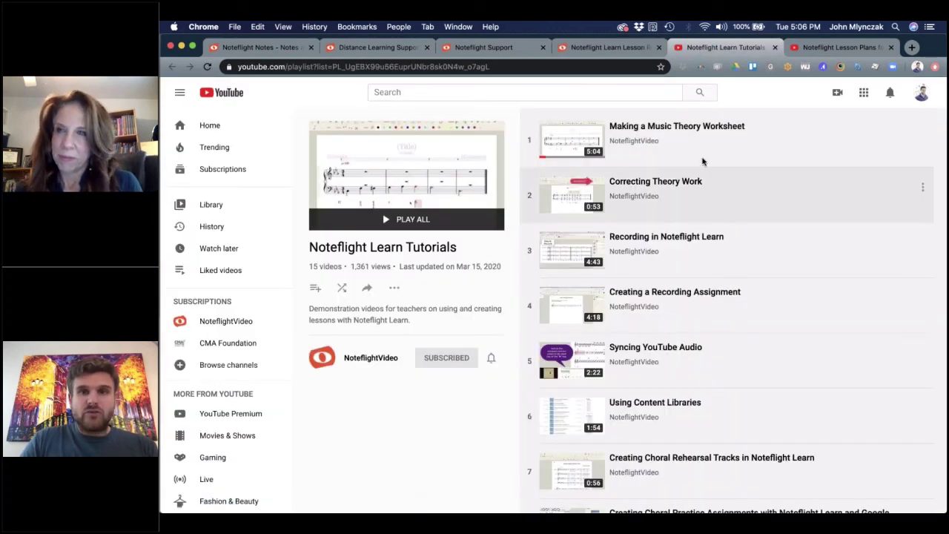
scroll(727, 311, down, 6)
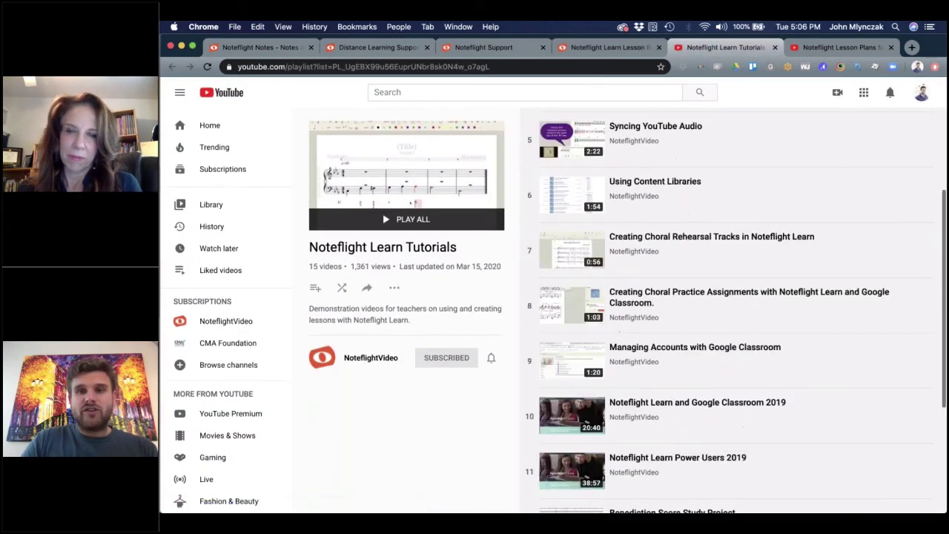
scroll(727, 311, up, 5)
scroll(663, 311, up, 2)
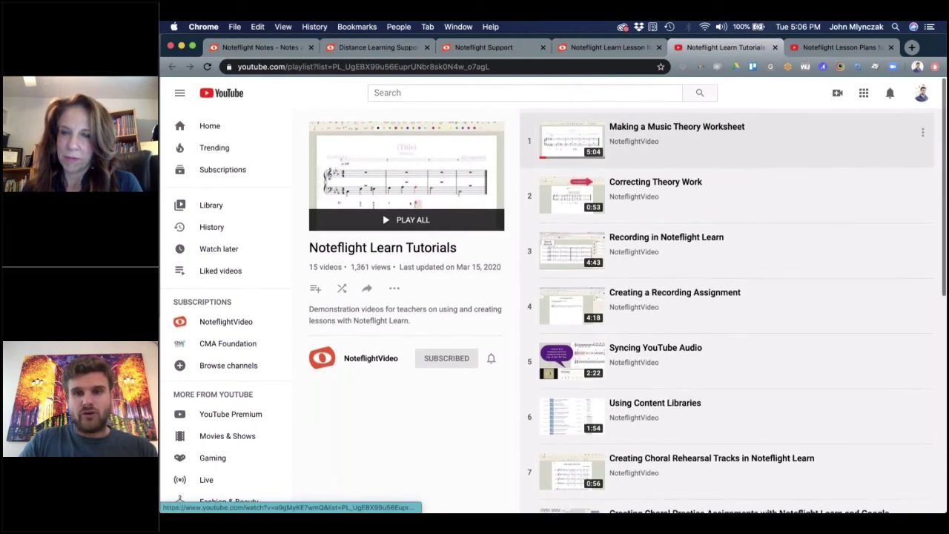
Step: From the Noteflight Lesson Plans for Students playlist, open the "Making a Mess" video, pause it, view its description and select its URL
click(831, 48)
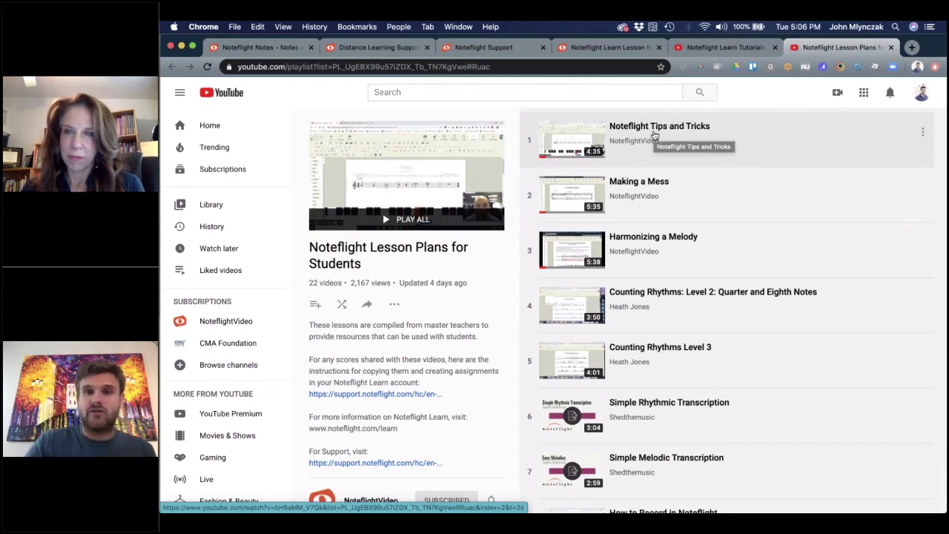
click(641, 181)
click(210, 407)
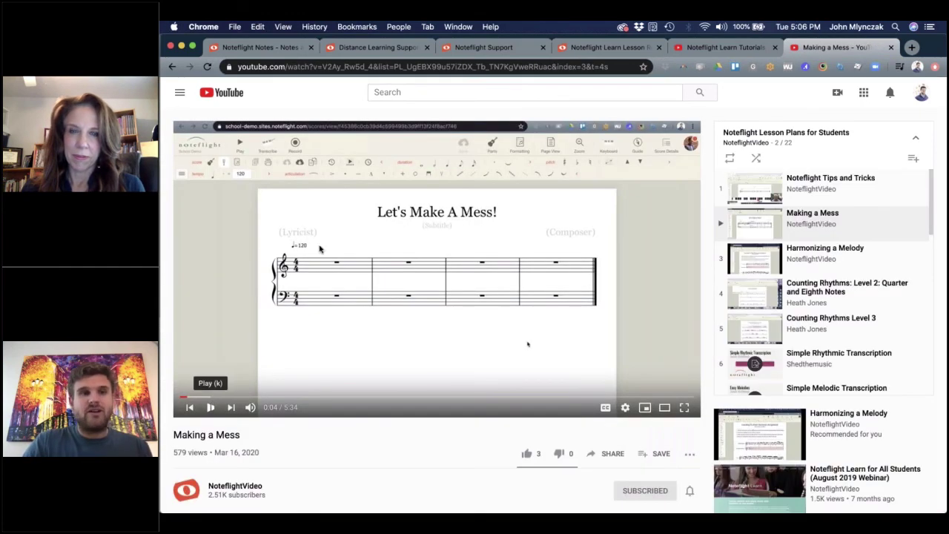
scroll(425, 314, down, 3)
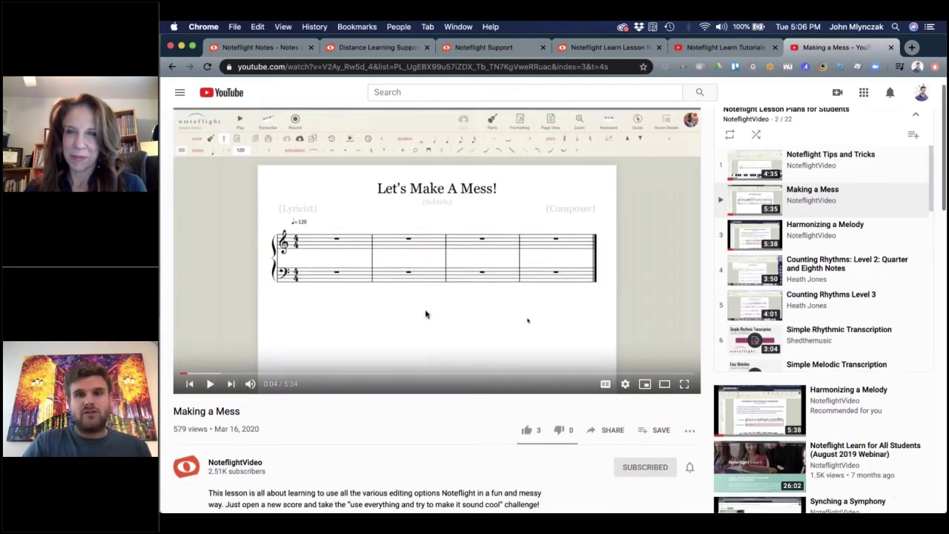
click(370, 66)
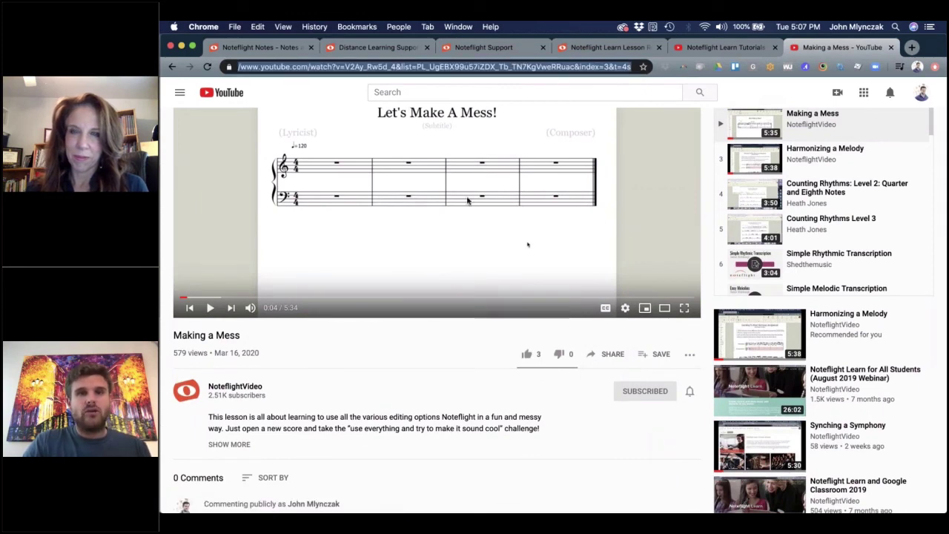
scroll(437, 296, up, 3)
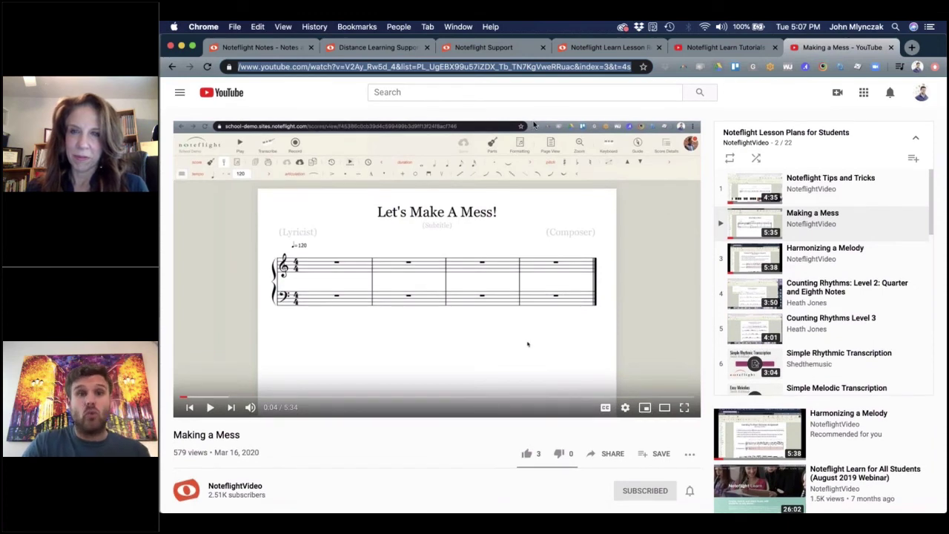
Step: Return to the Noteflight Notes home page, minimize that browser window and show the Noteflight Learn page in the other window
click(256, 49)
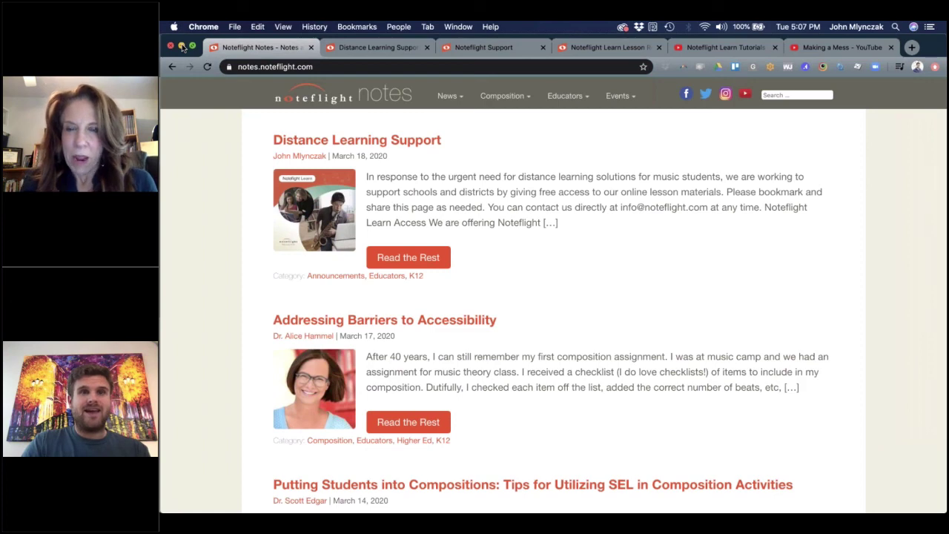
click(182, 47)
click(257, 48)
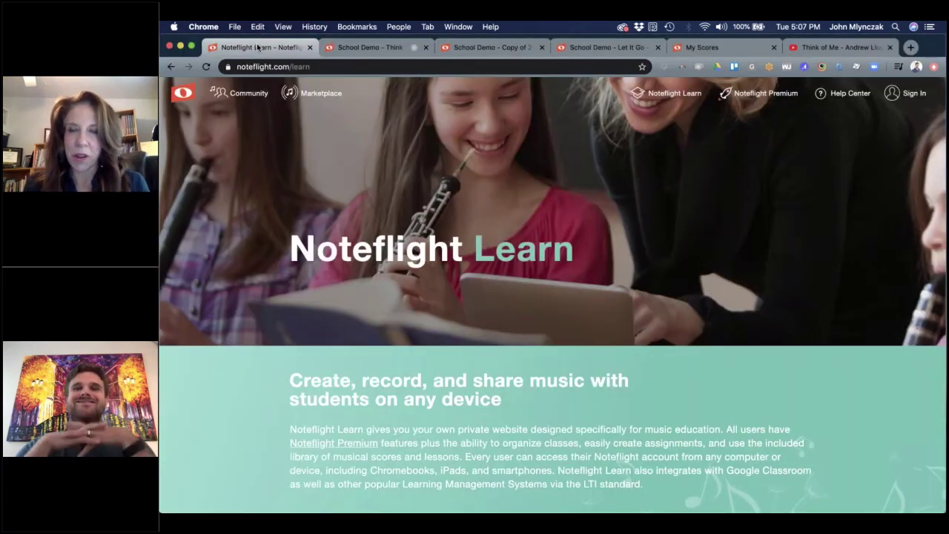